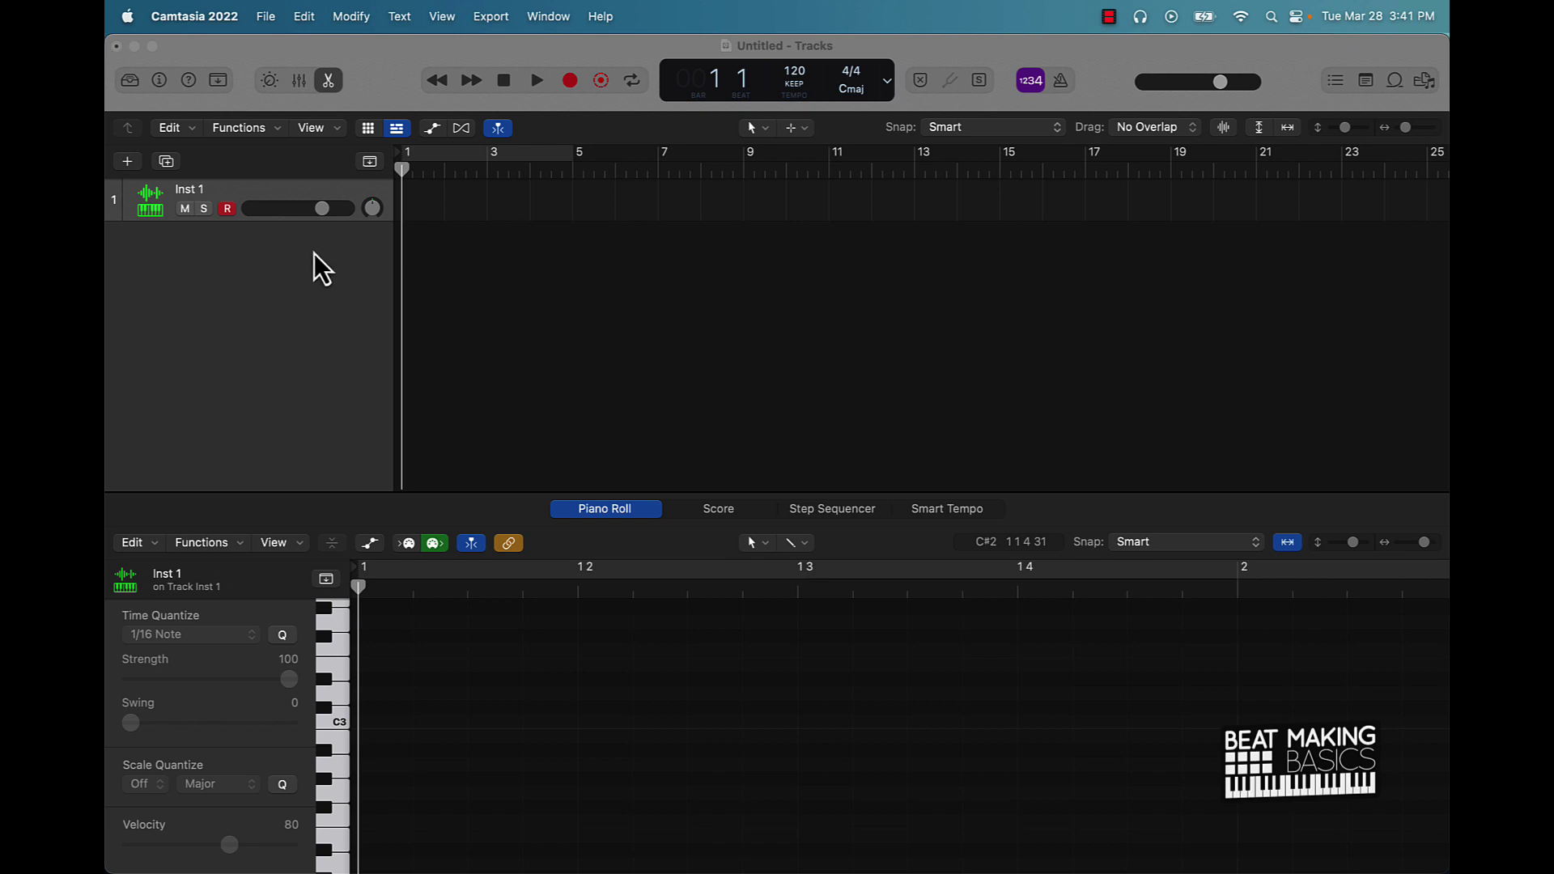
Step: Create one new software instrument track that uses the Alchemy synth in stereo
click(129, 163)
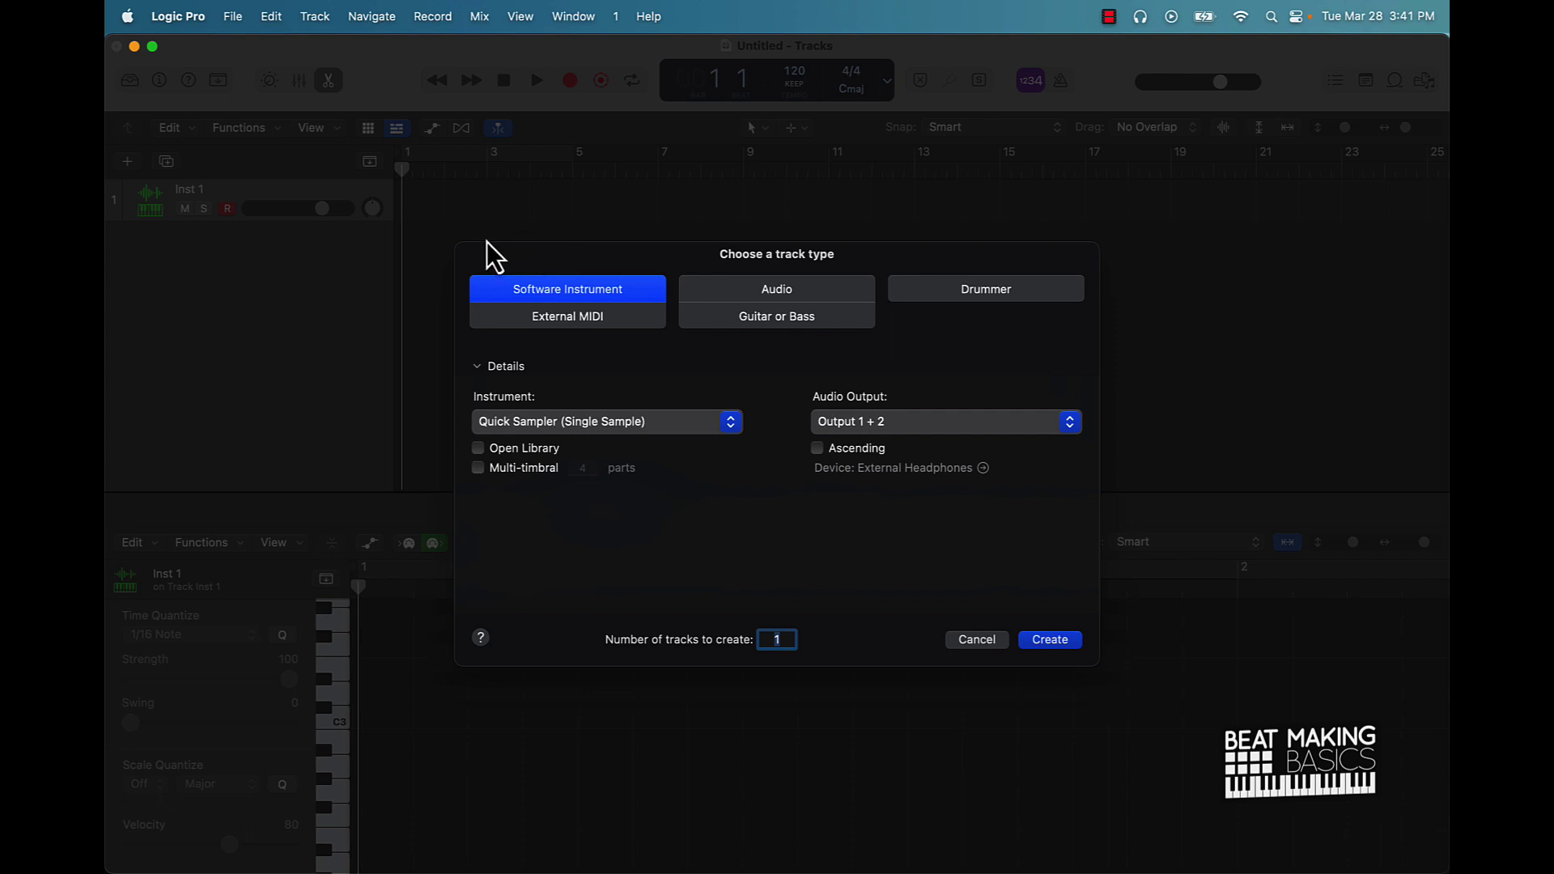
click(232, 18)
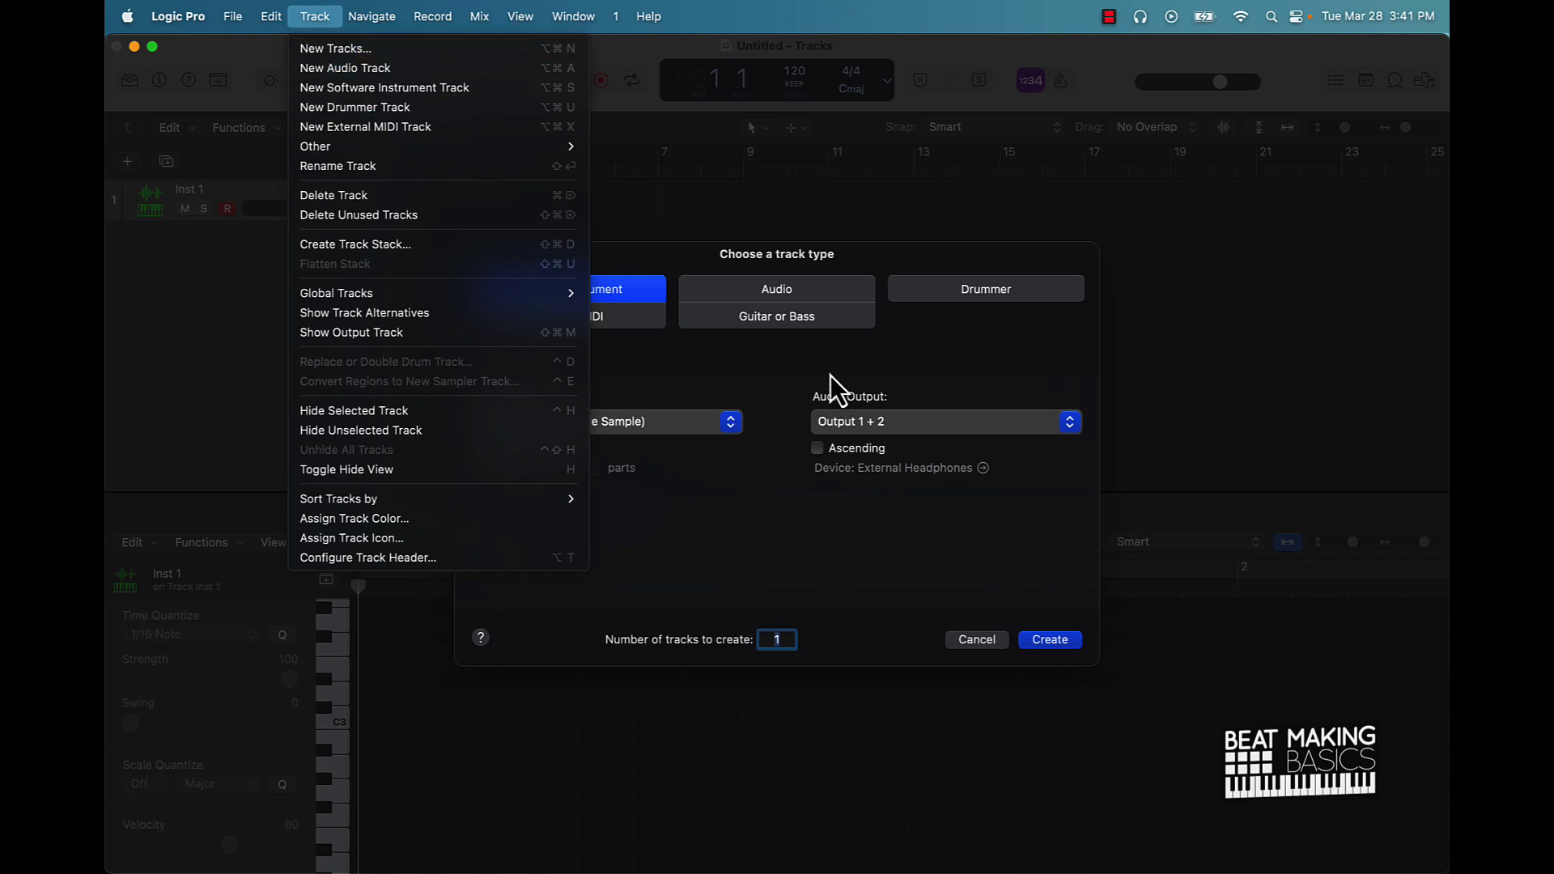
click(663, 337)
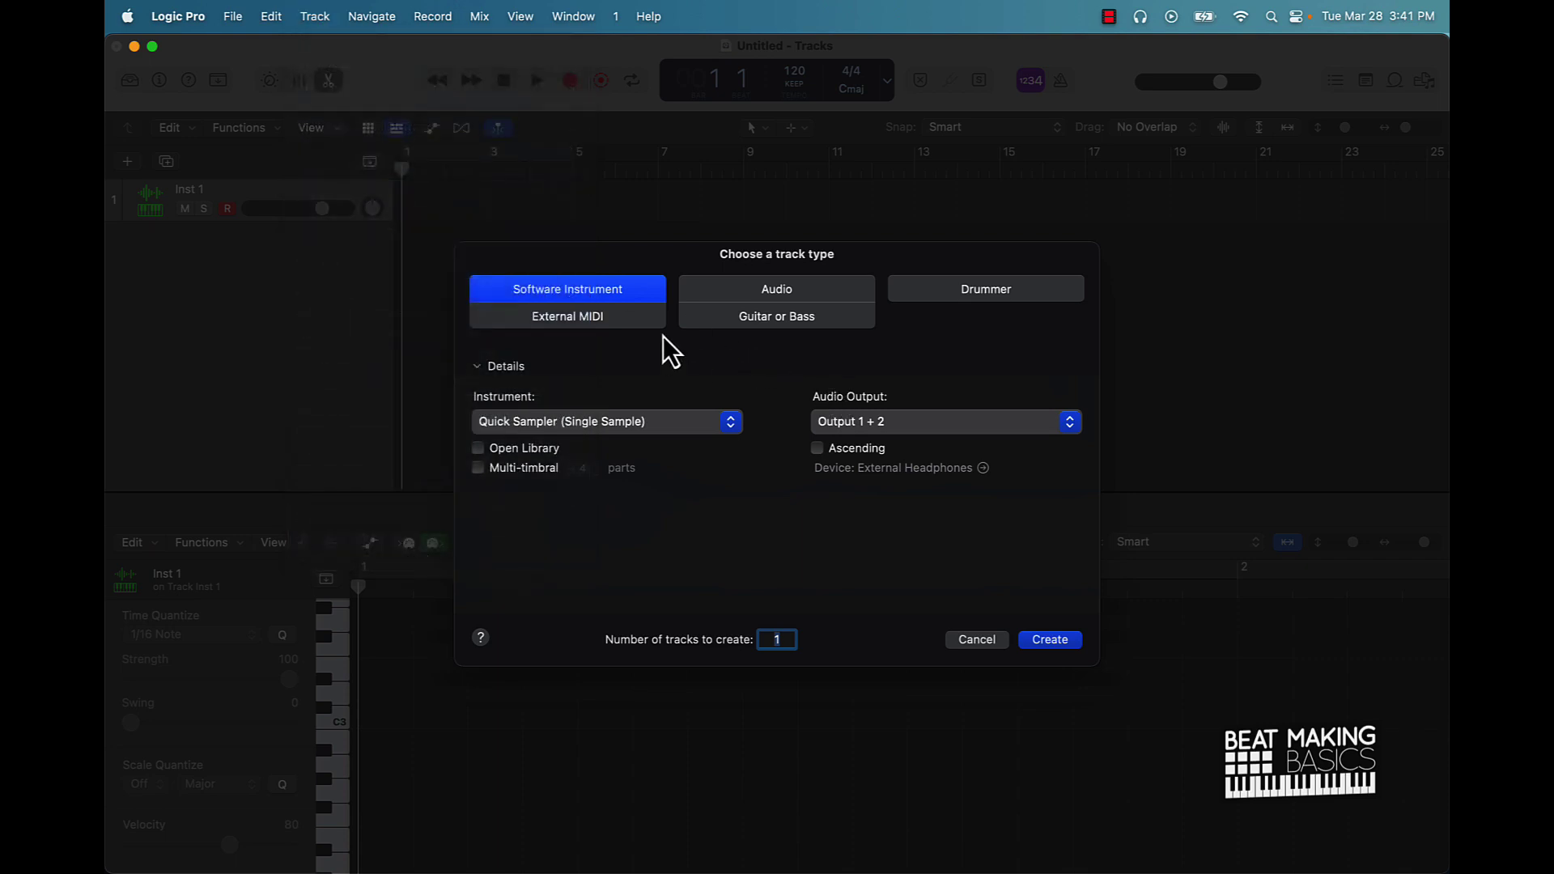
click(558, 422)
mouse_move(563, 370)
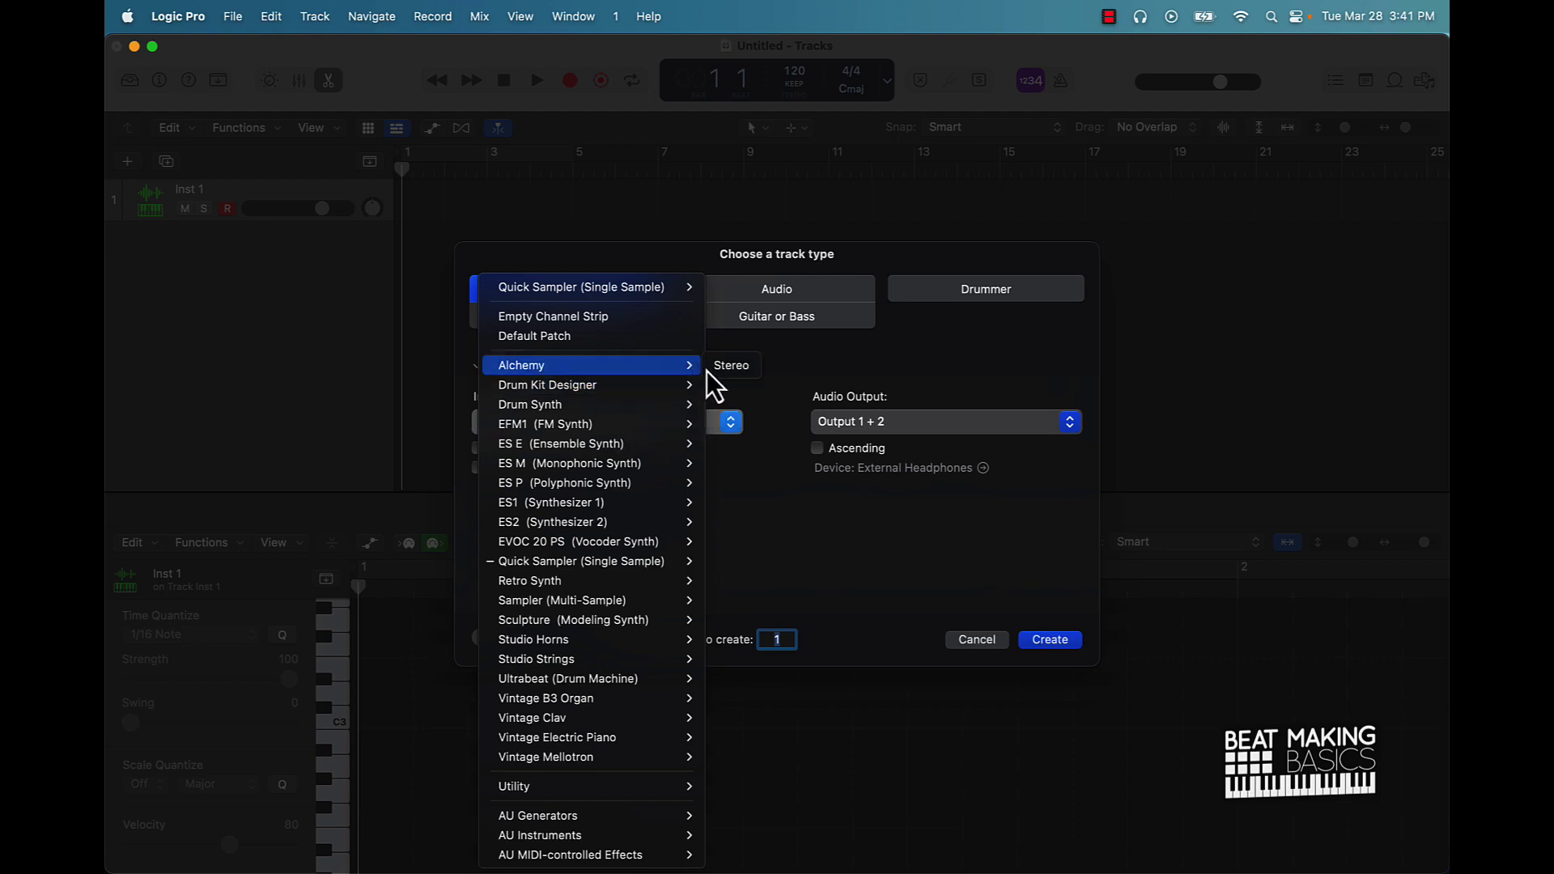
click(730, 368)
click(1051, 639)
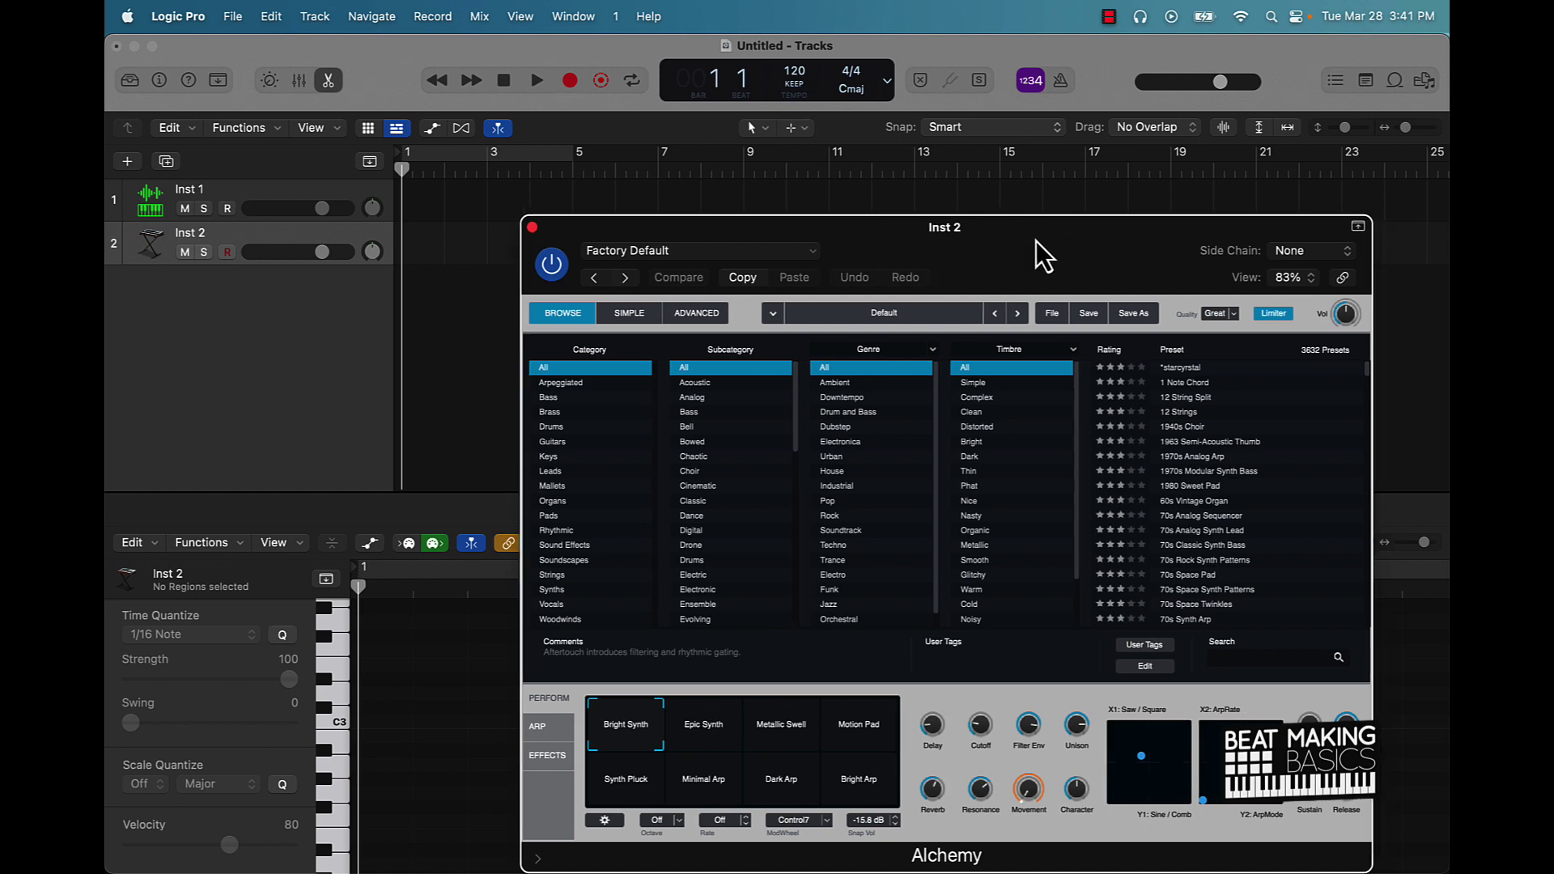
Step: Filter the Alchemy presets by the Dark timbre and load the Filter Resonances preset
drag(1036, 241, 750, 187)
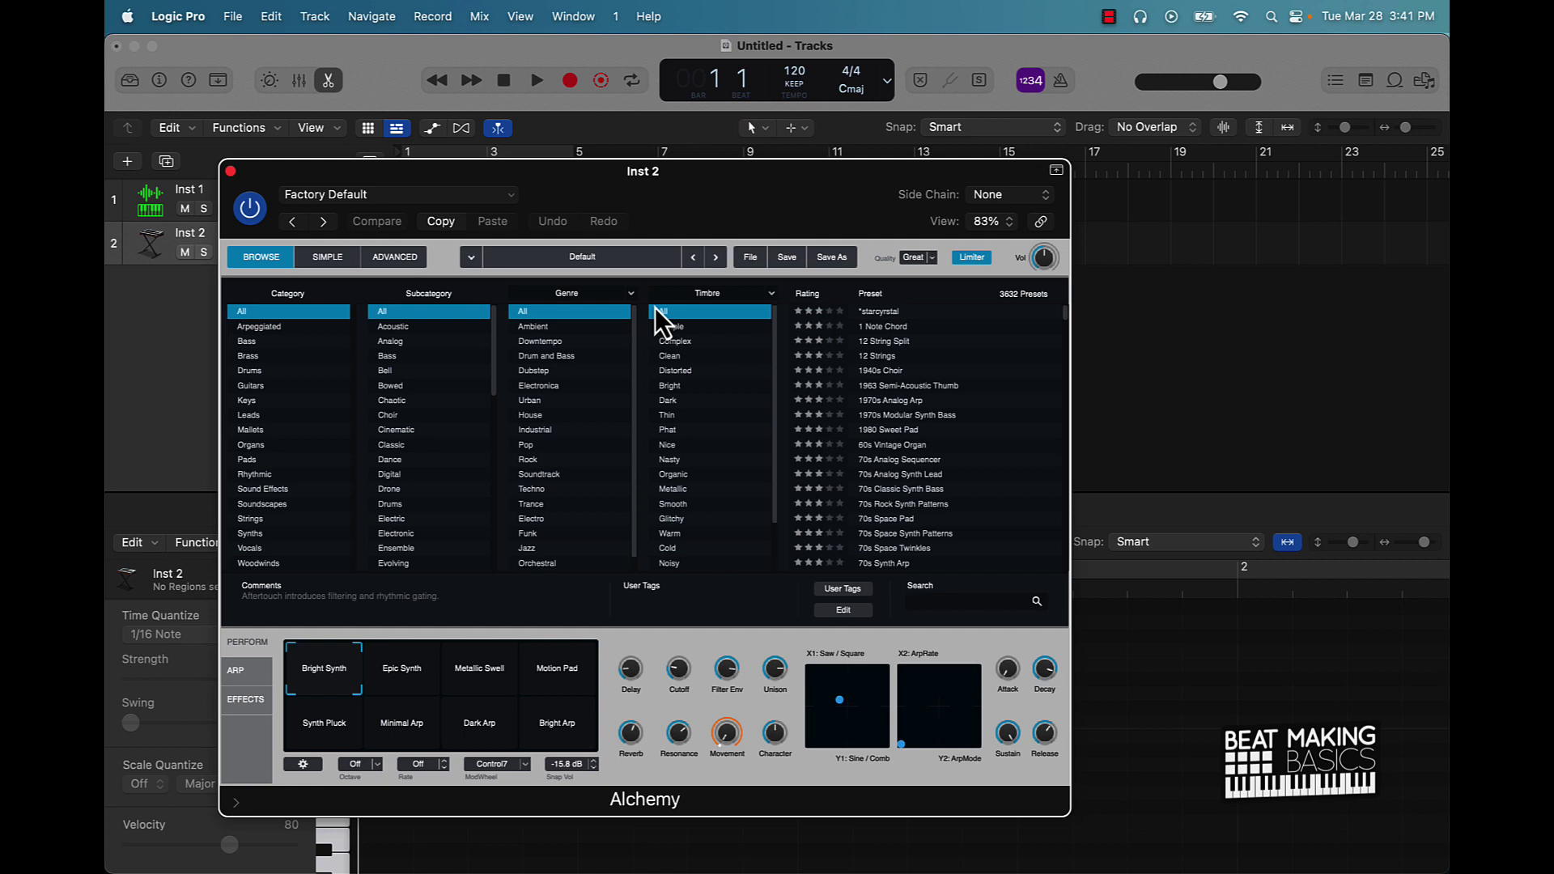
scroll(699, 439, down, 1)
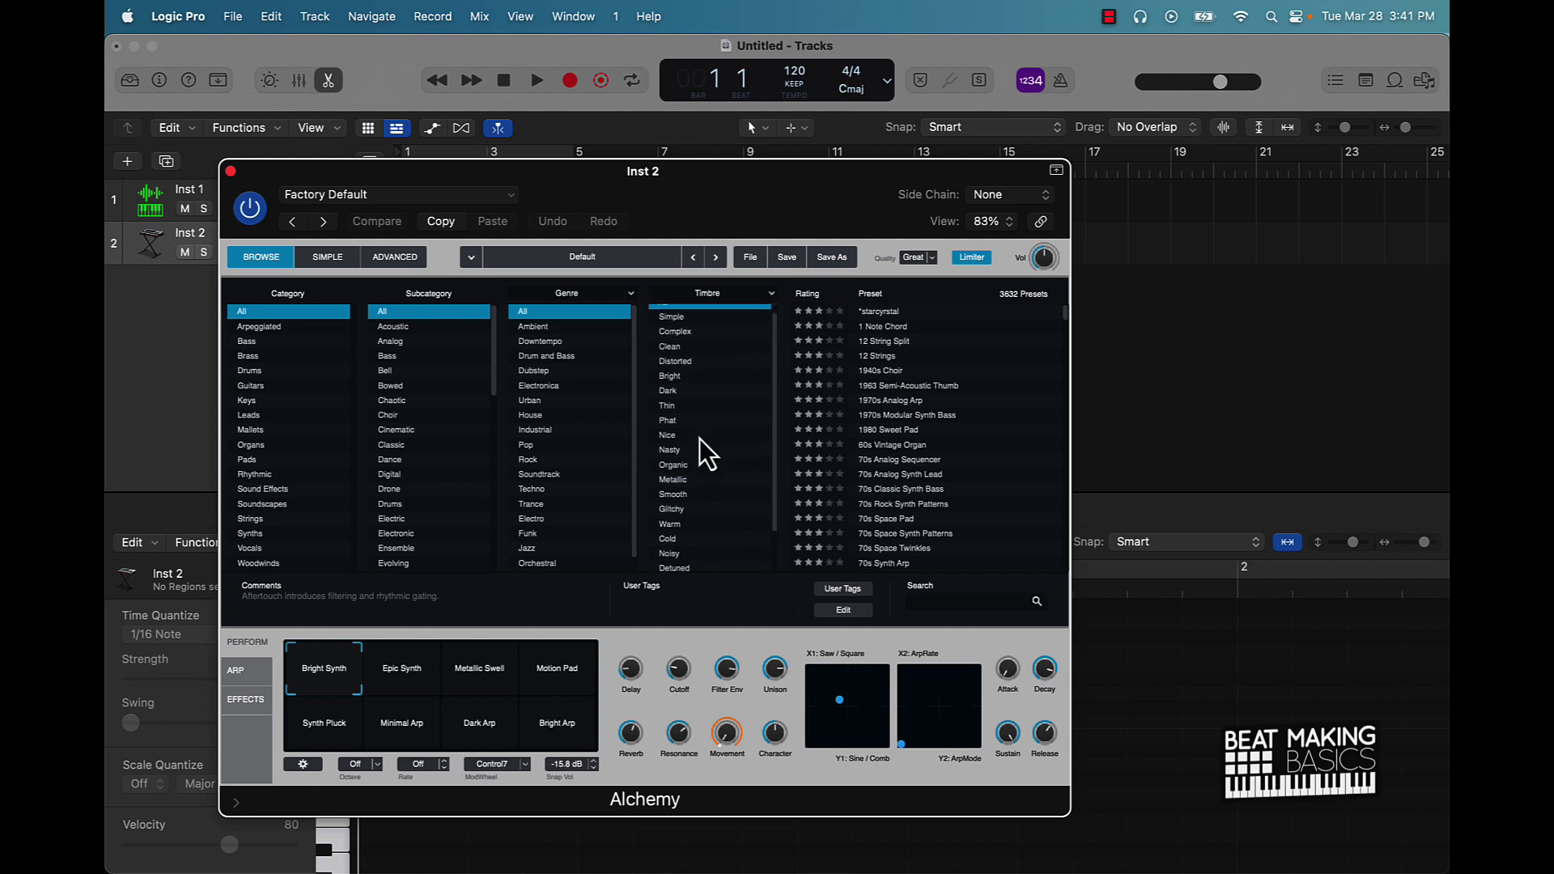
click(683, 389)
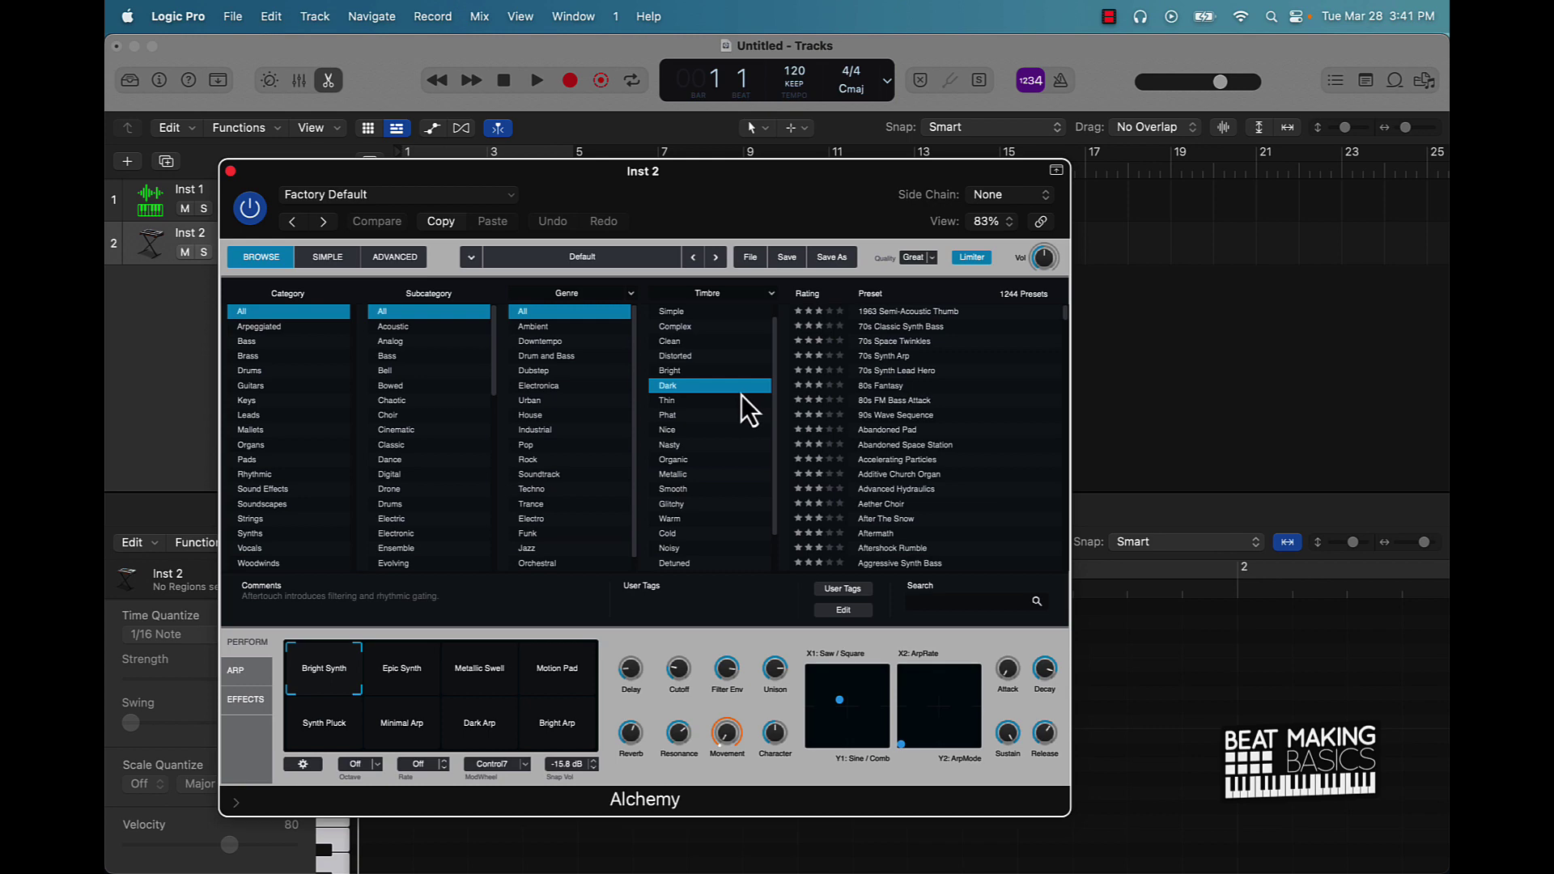
scroll(932, 424, down, 20)
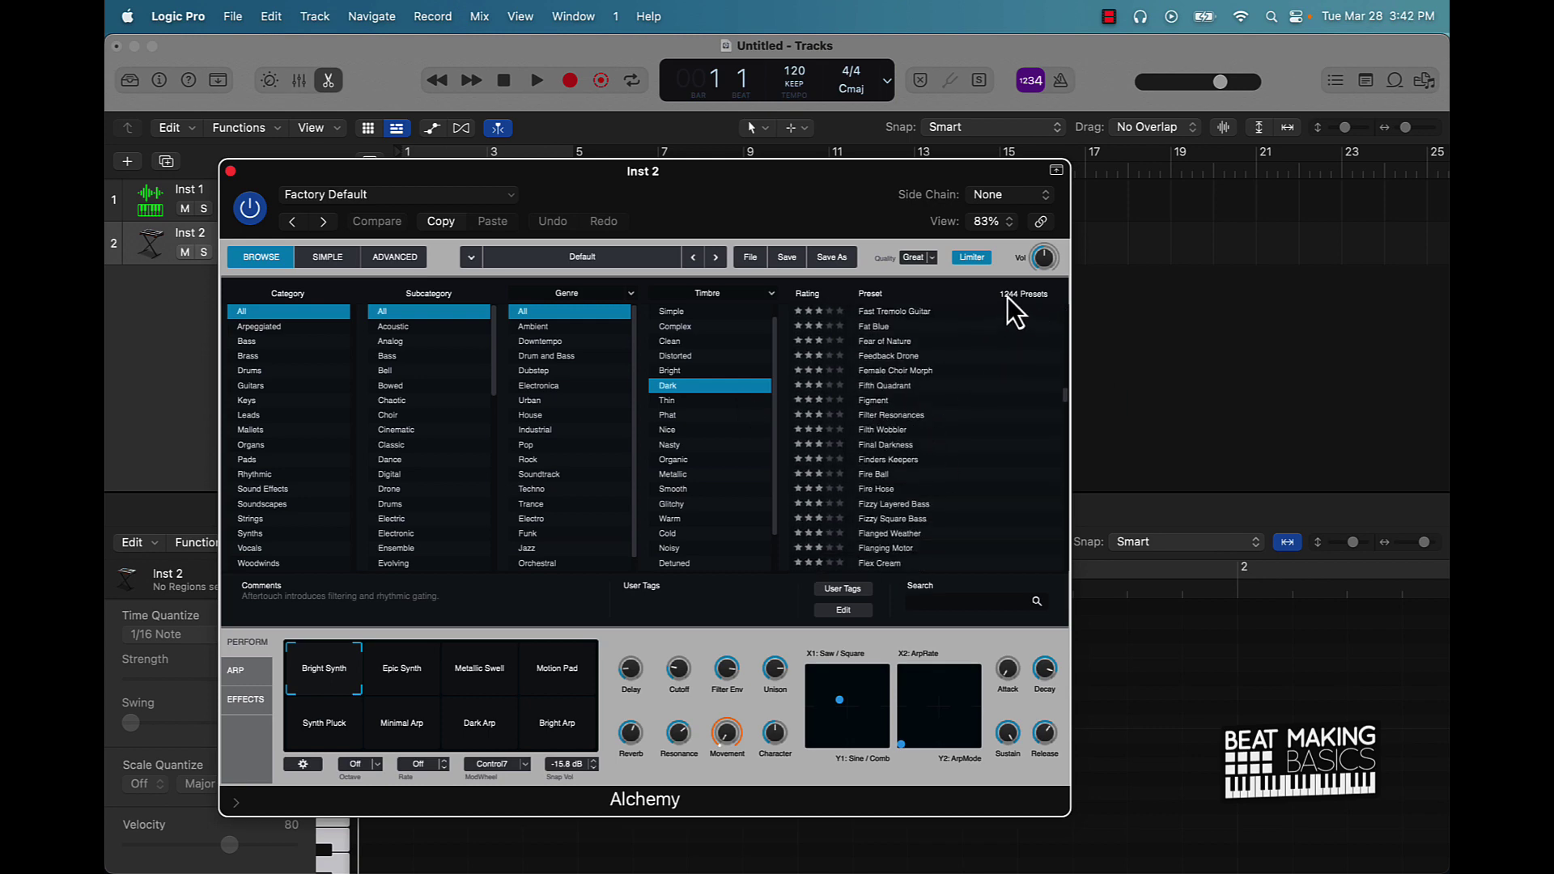
click(892, 415)
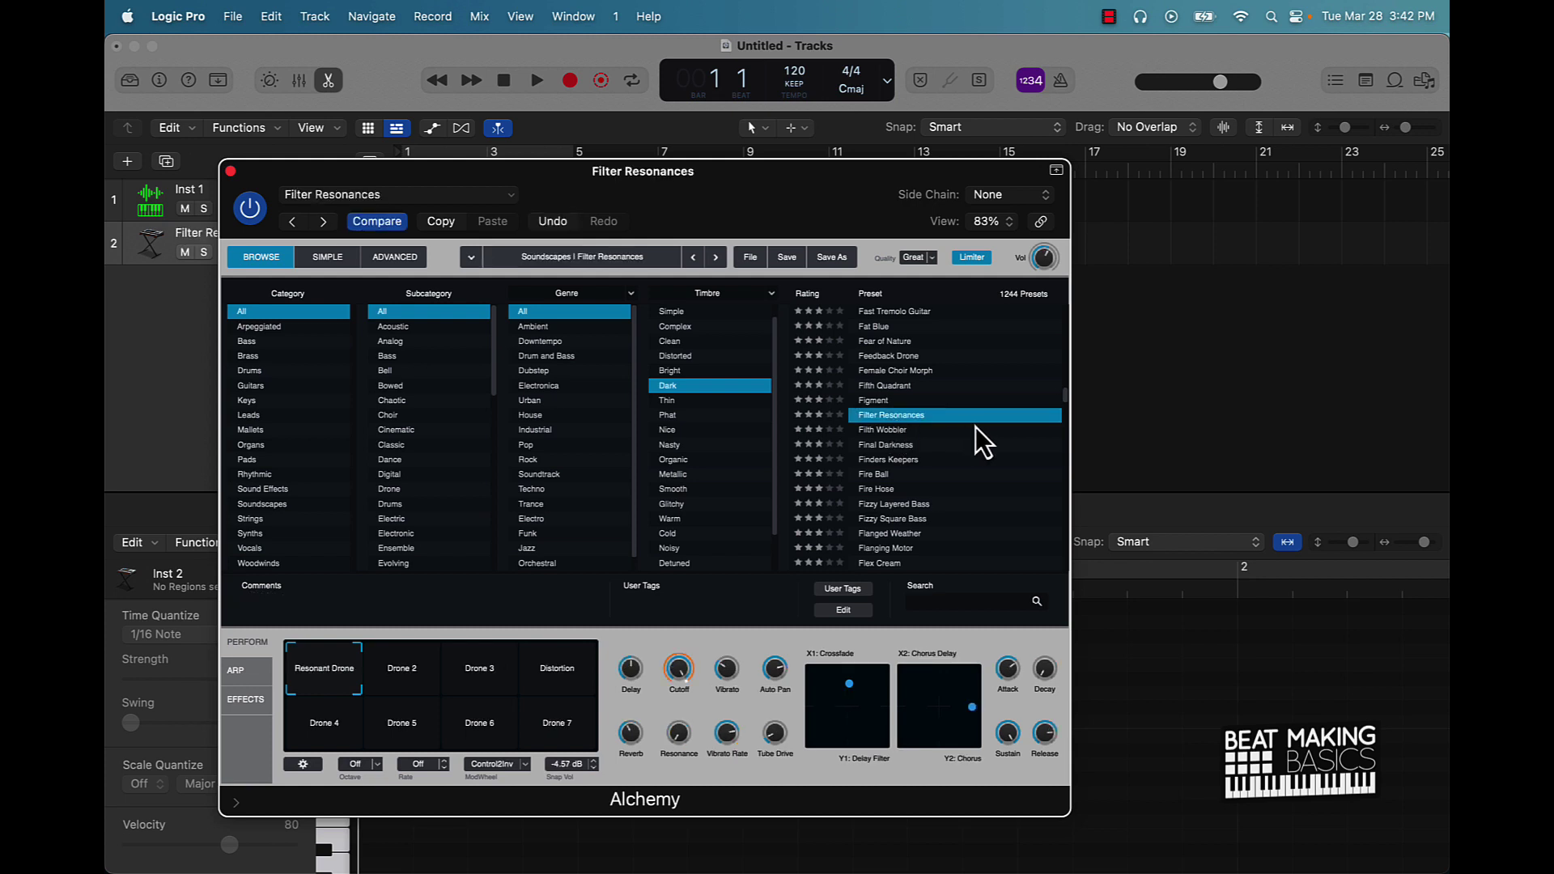
Step: Show the Musical Typing keyboard and audition the Filter Resonances preset with a few notes
key(super+k)
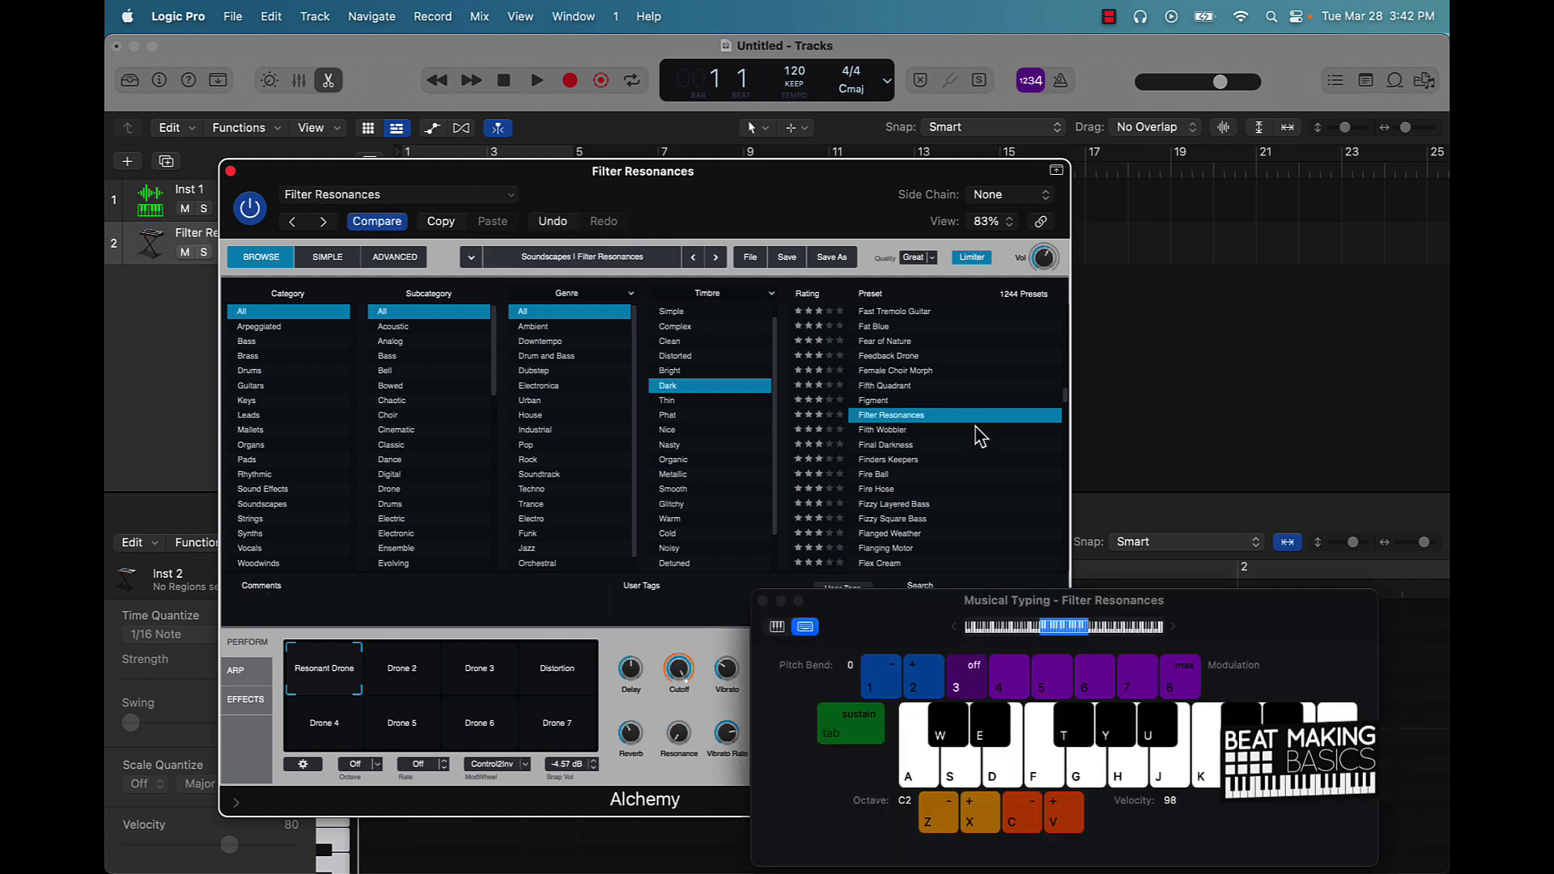
key(k)
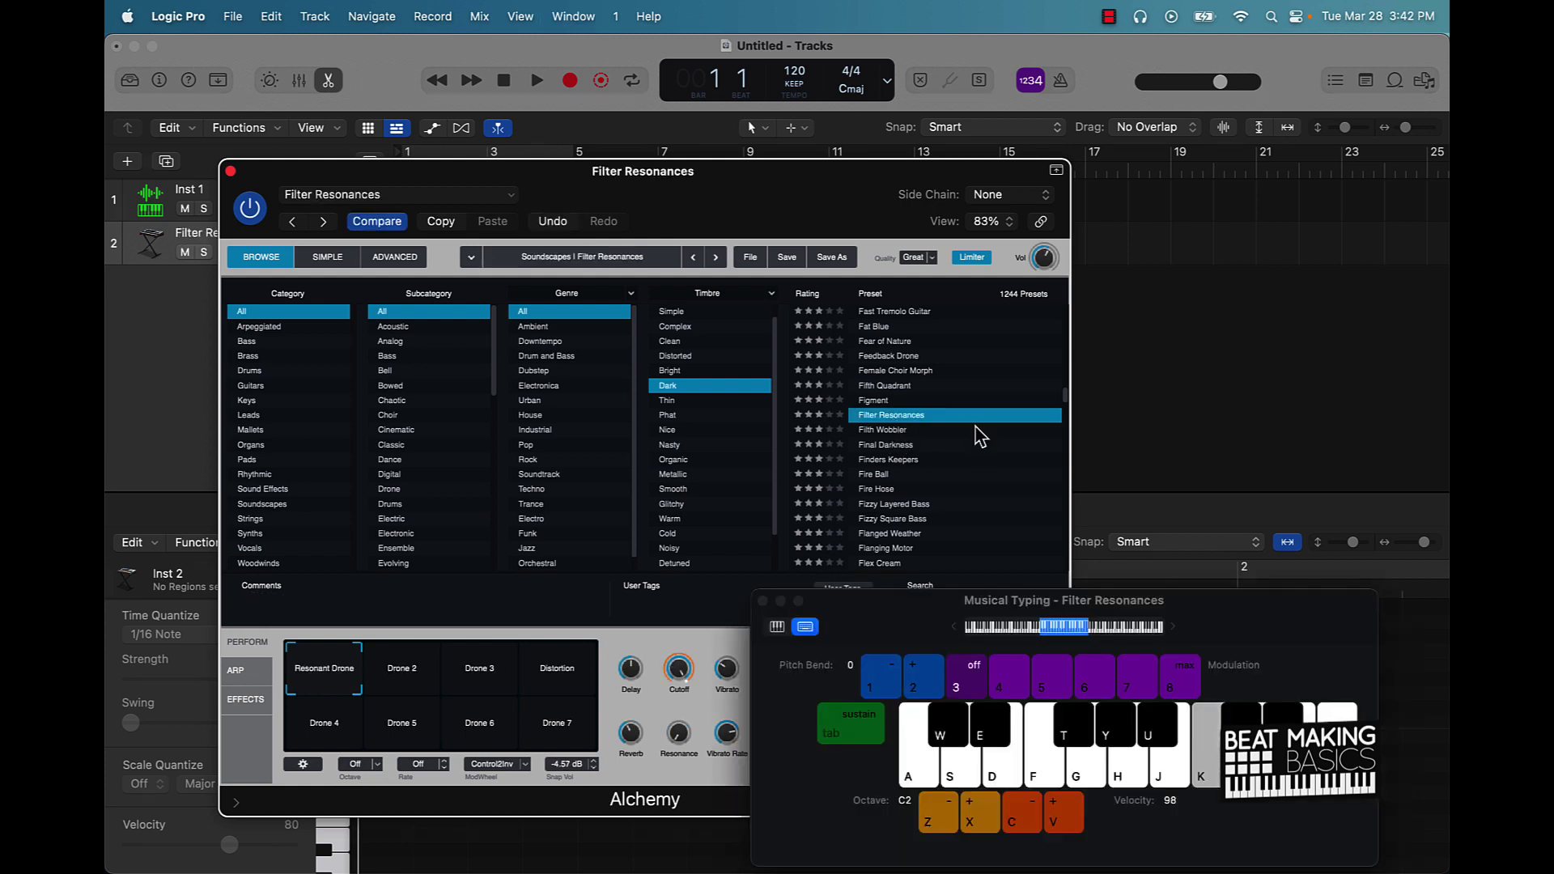
key(f)
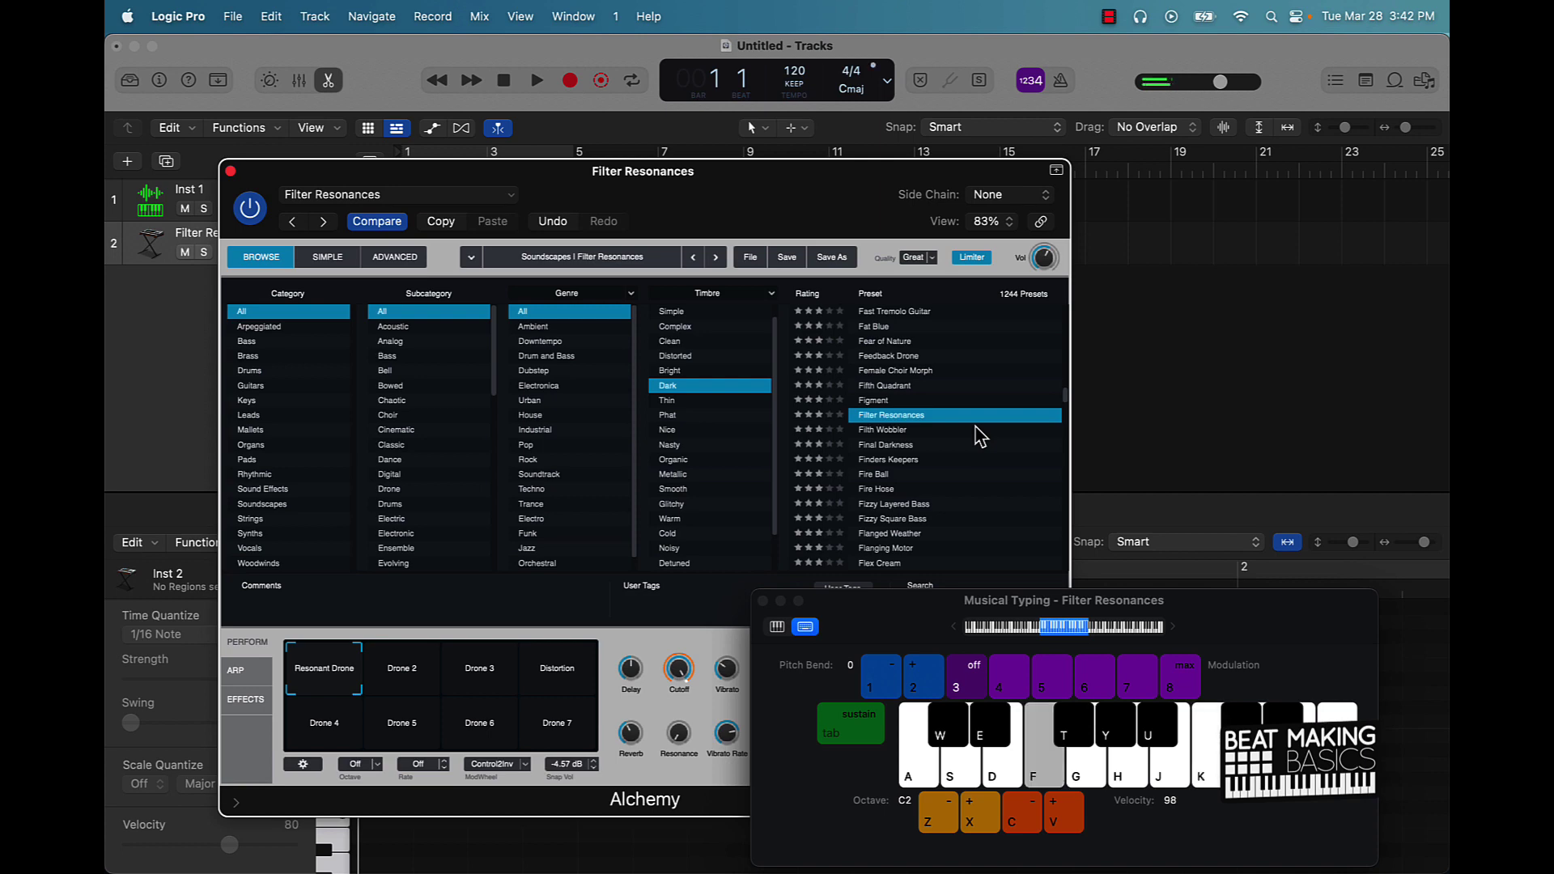
Step: Load the Final Darkness preset and audition it by playing a short run of notes
click(939, 448)
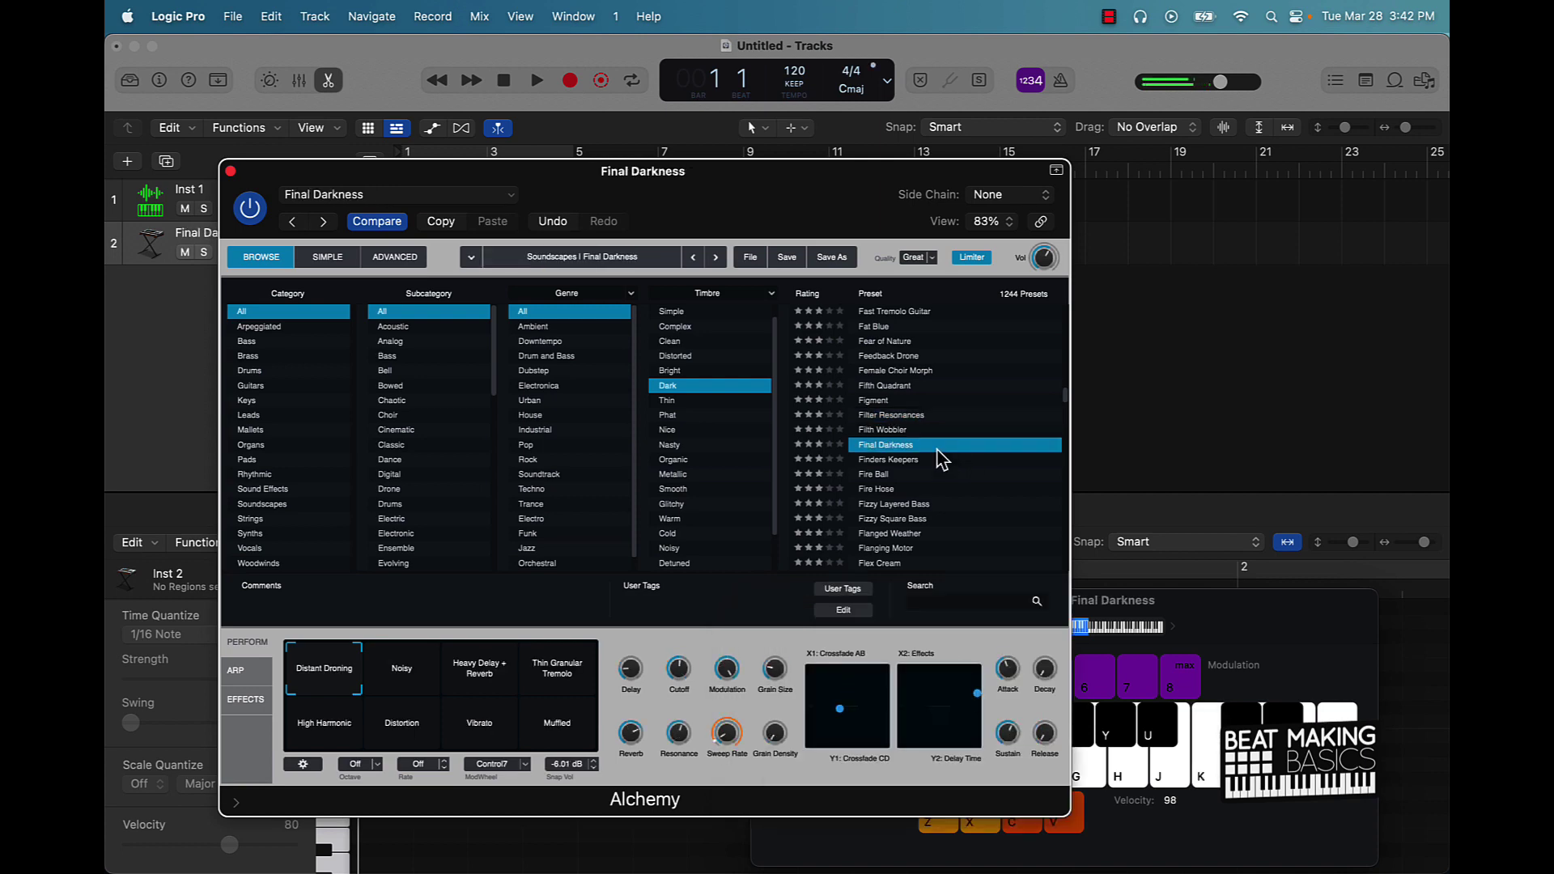
key(k)
key(j)
key(k)
key(j)
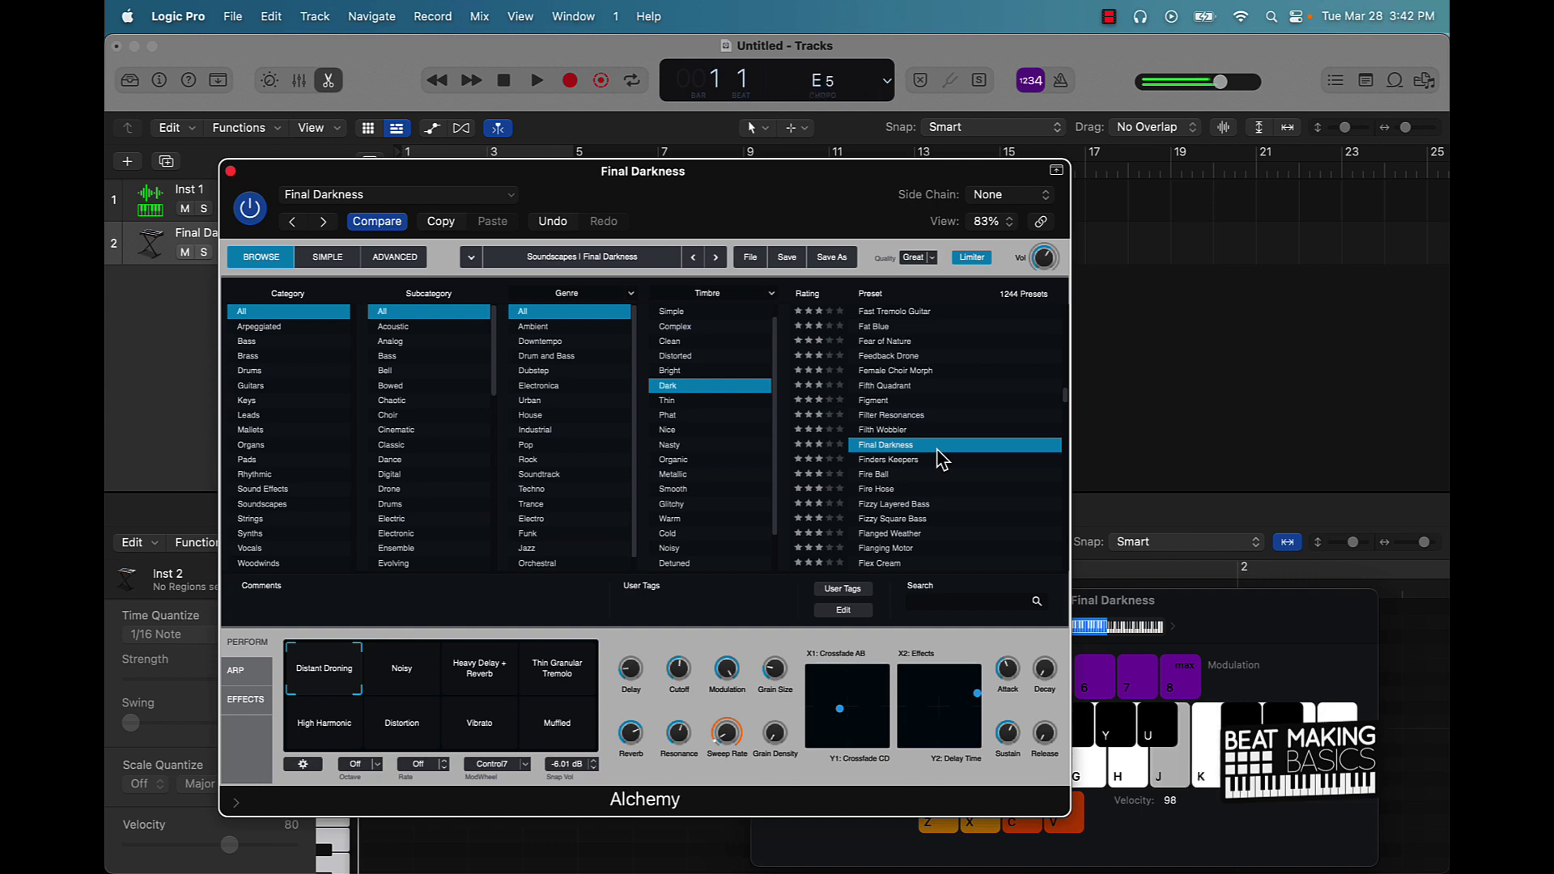
key(k)
key(g)
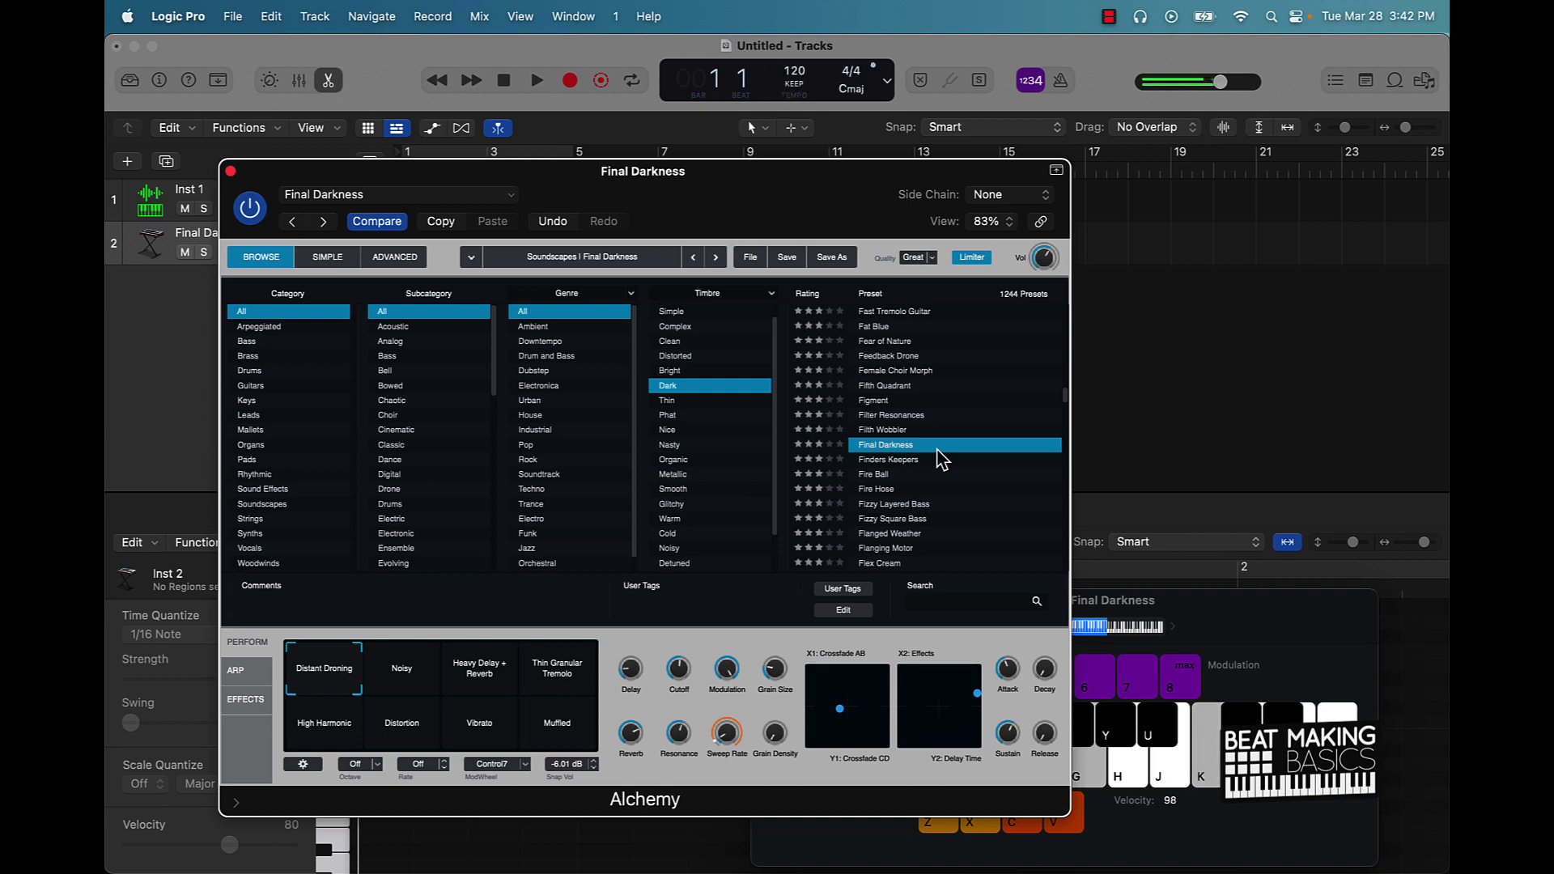
Step: Start a recording, stop it during the count-in, and try out more notes with Final Darkness
key(r)
key(space)
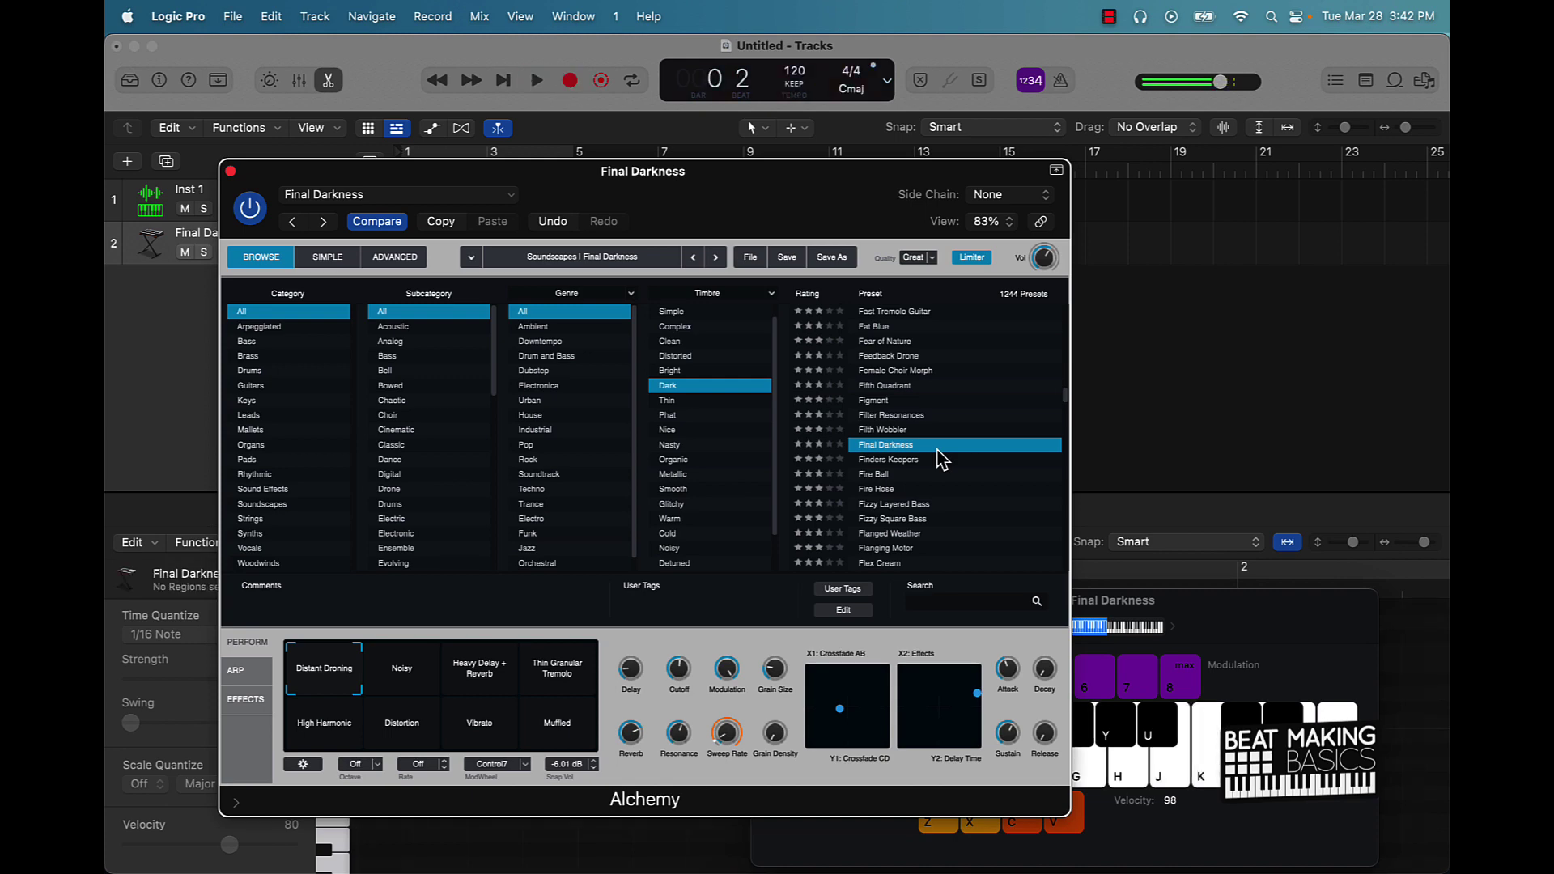
key(t)
key(k)
key(t)
key(k)
key(j)
key(t)
key(k)
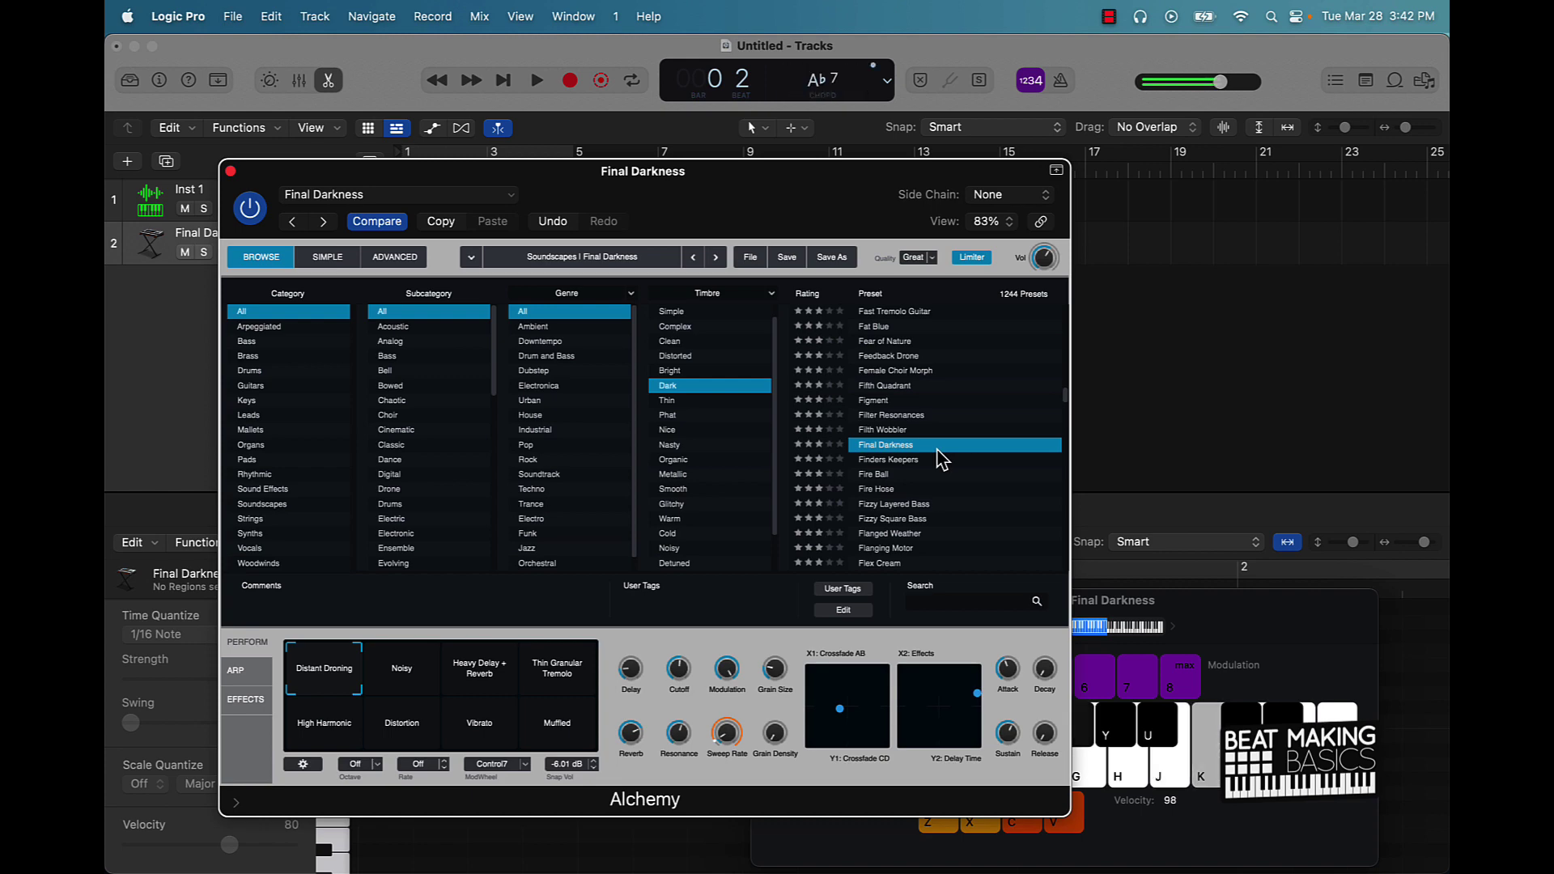
key(j)
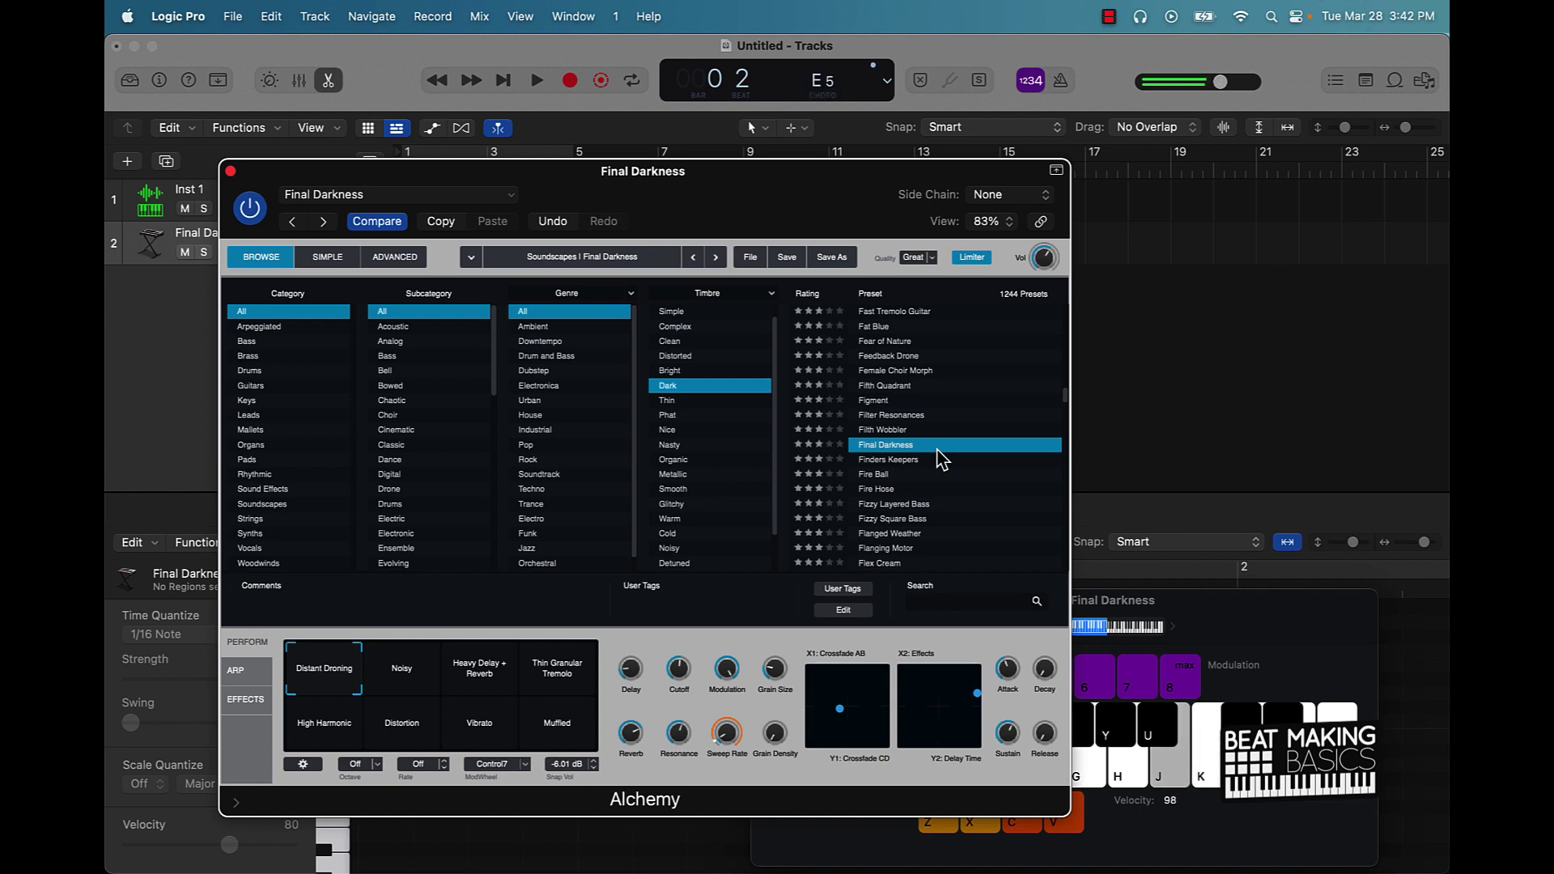
Step: Try out further dark presets, including Flanged Weather, Flute Step, Freaky Forest, Friendly Fire and Frozen Choir Sweep
click(953, 507)
click(937, 532)
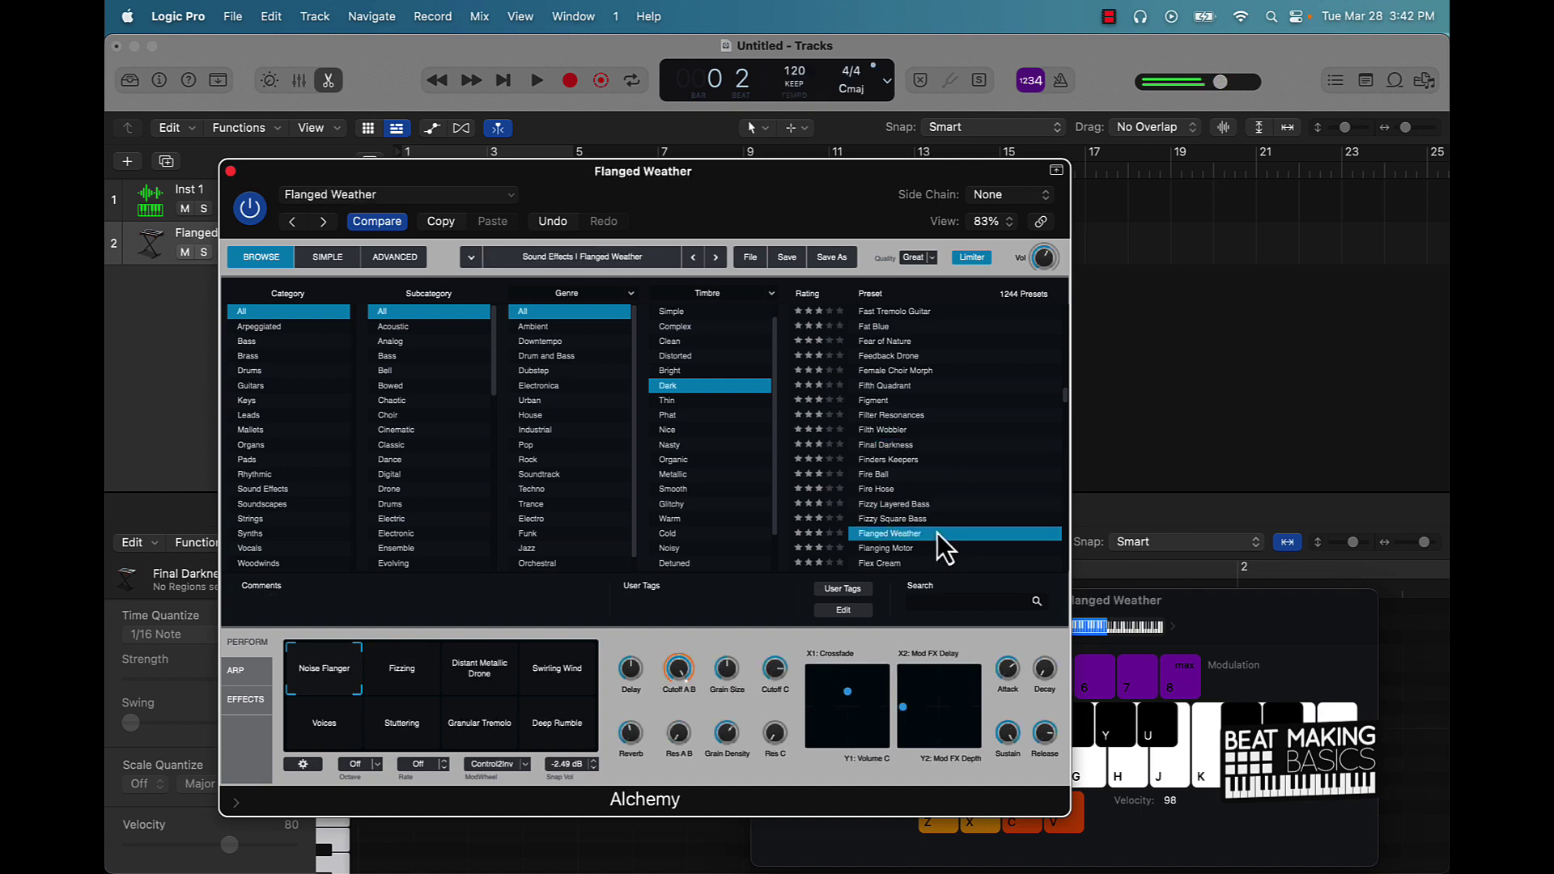
scroll(937, 532, down, 3)
click(937, 532)
scroll(937, 532, down, 3)
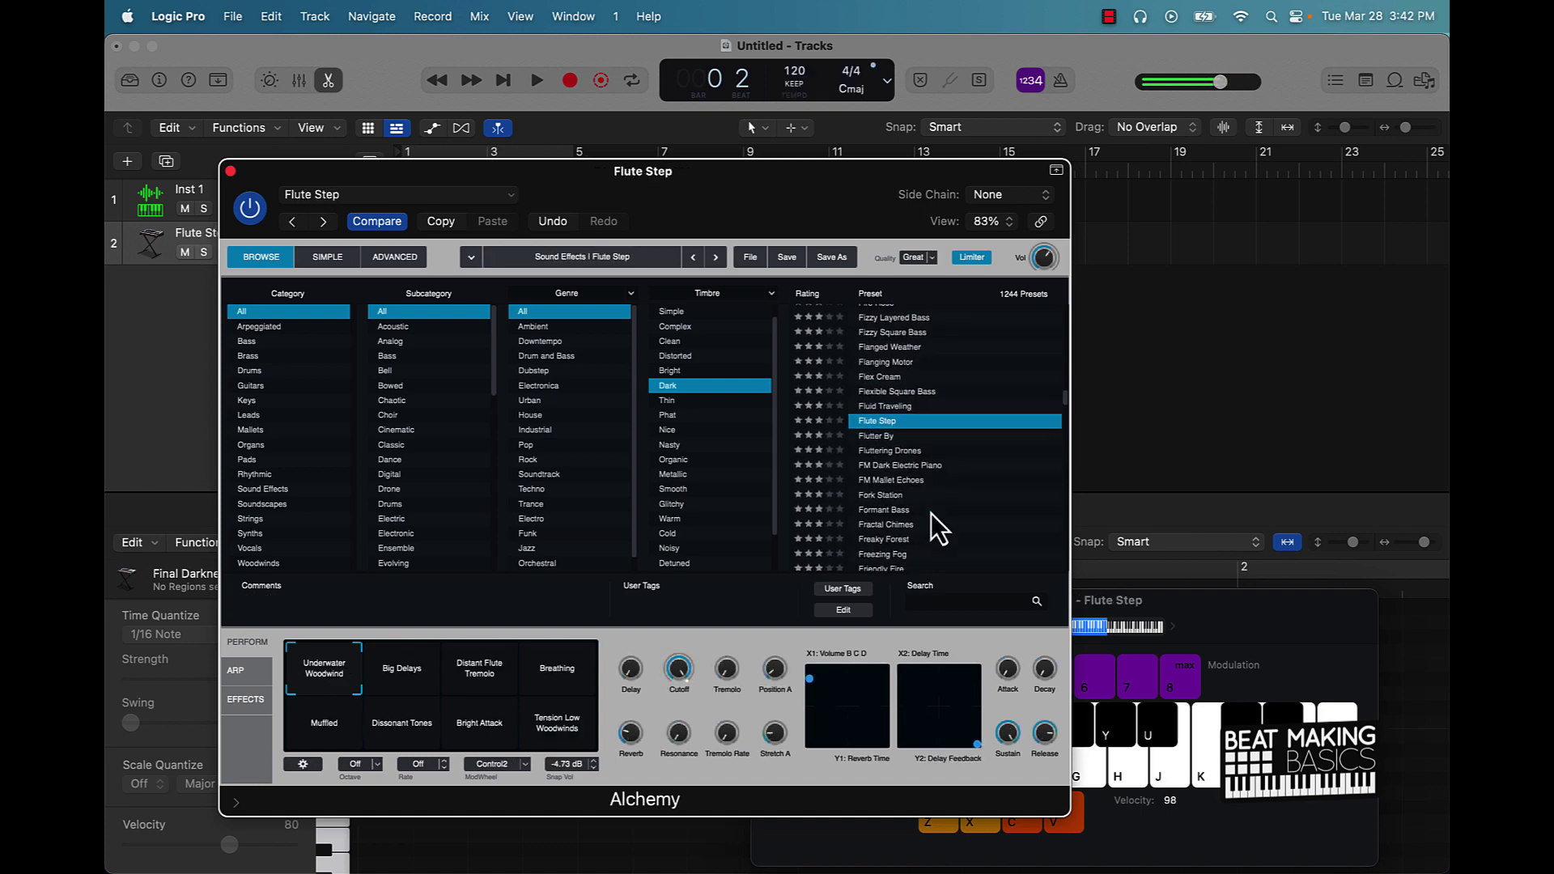
click(930, 510)
scroll(930, 510, down, 1)
click(930, 508)
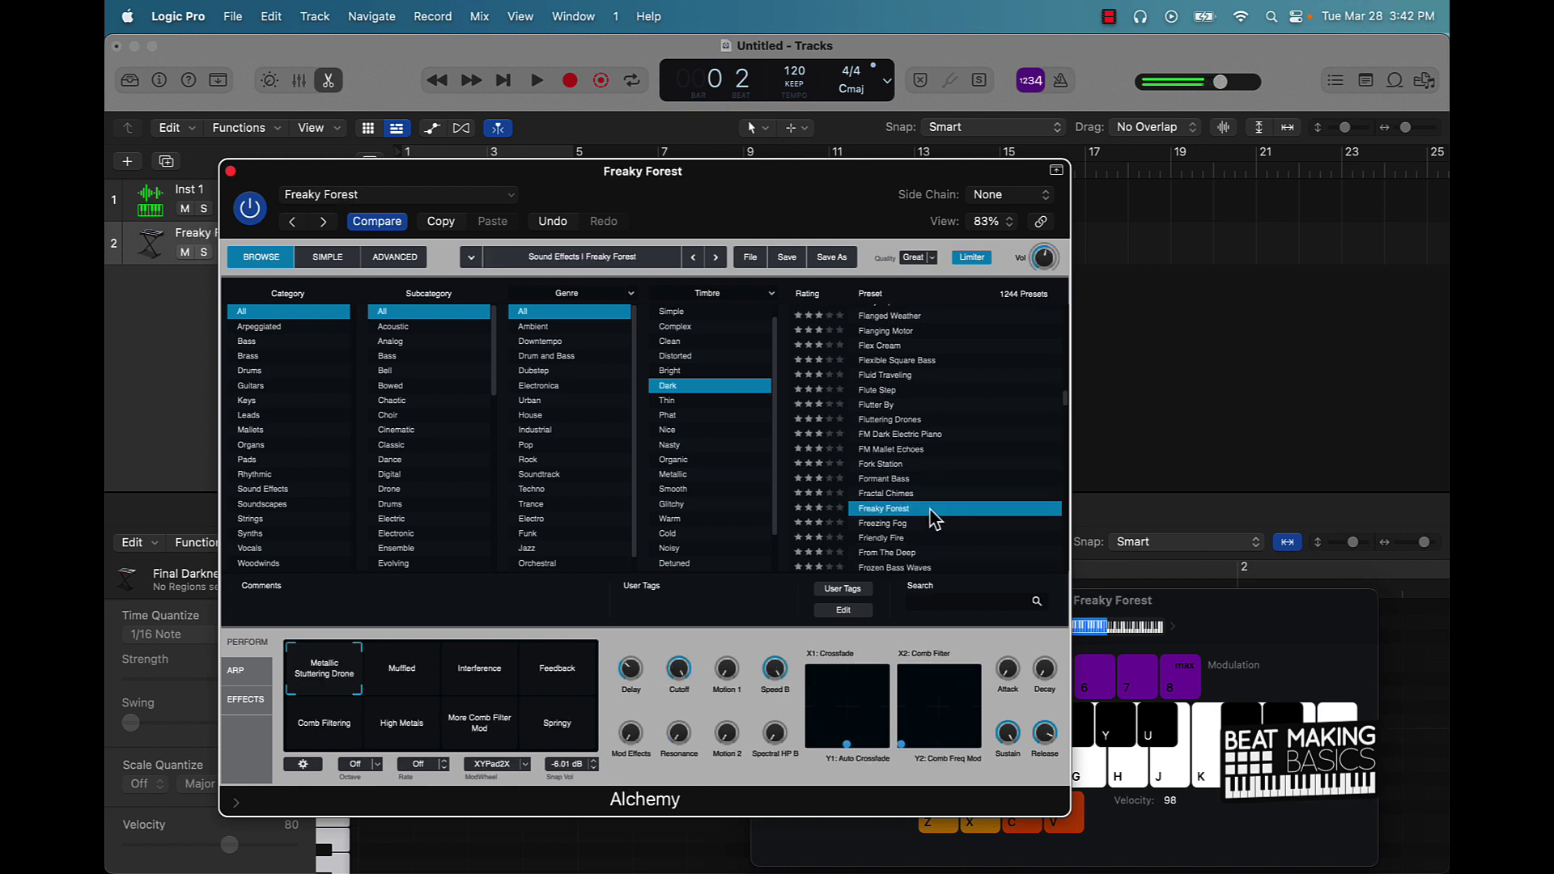
click(928, 530)
click(924, 538)
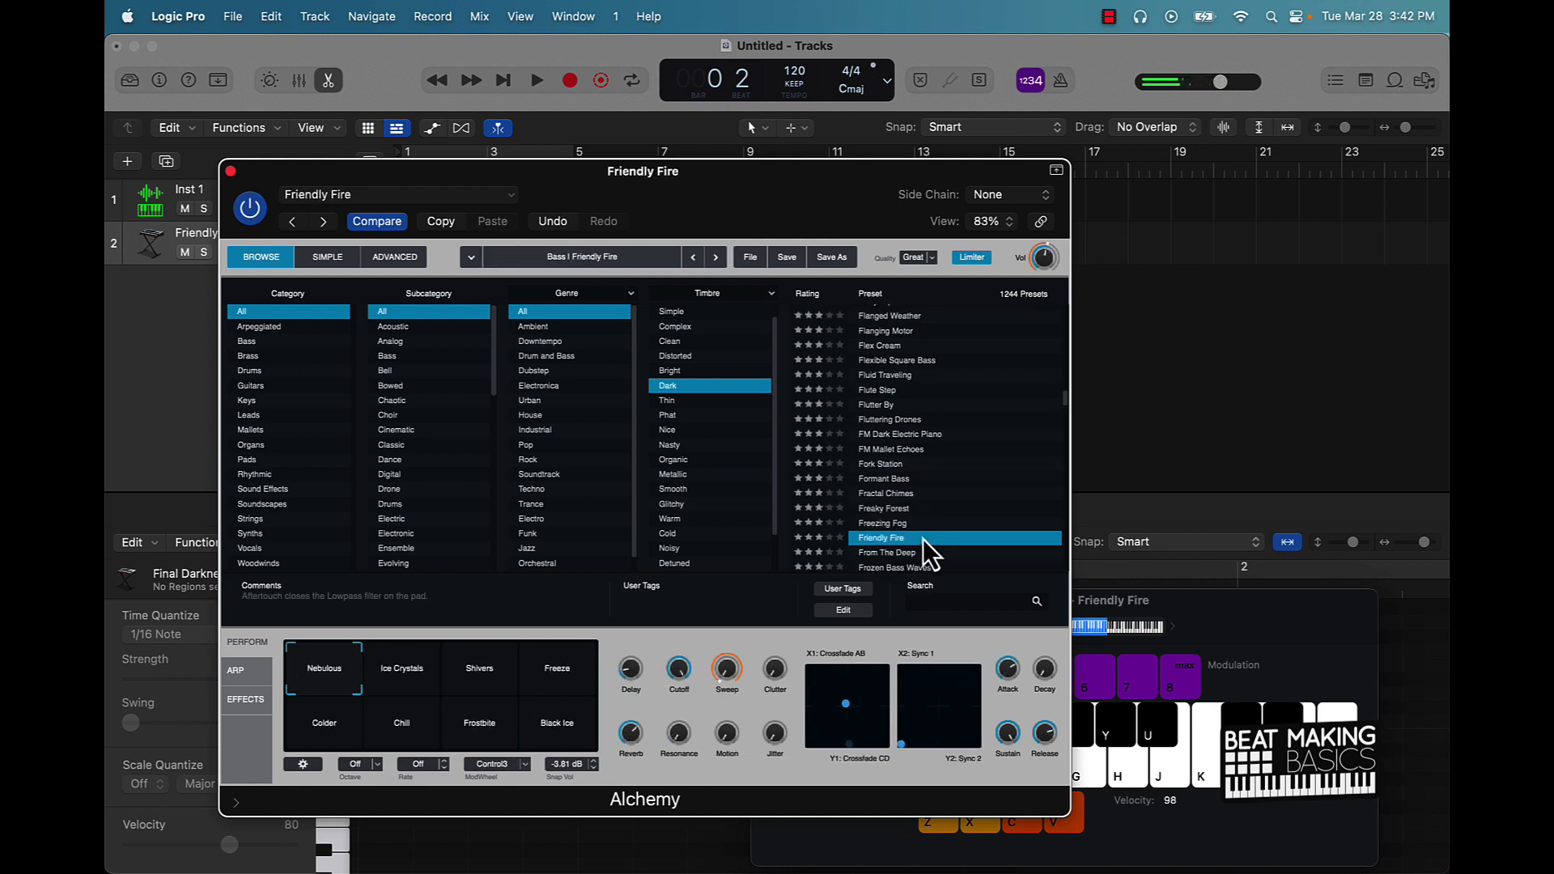
scroll(924, 539, down, 2)
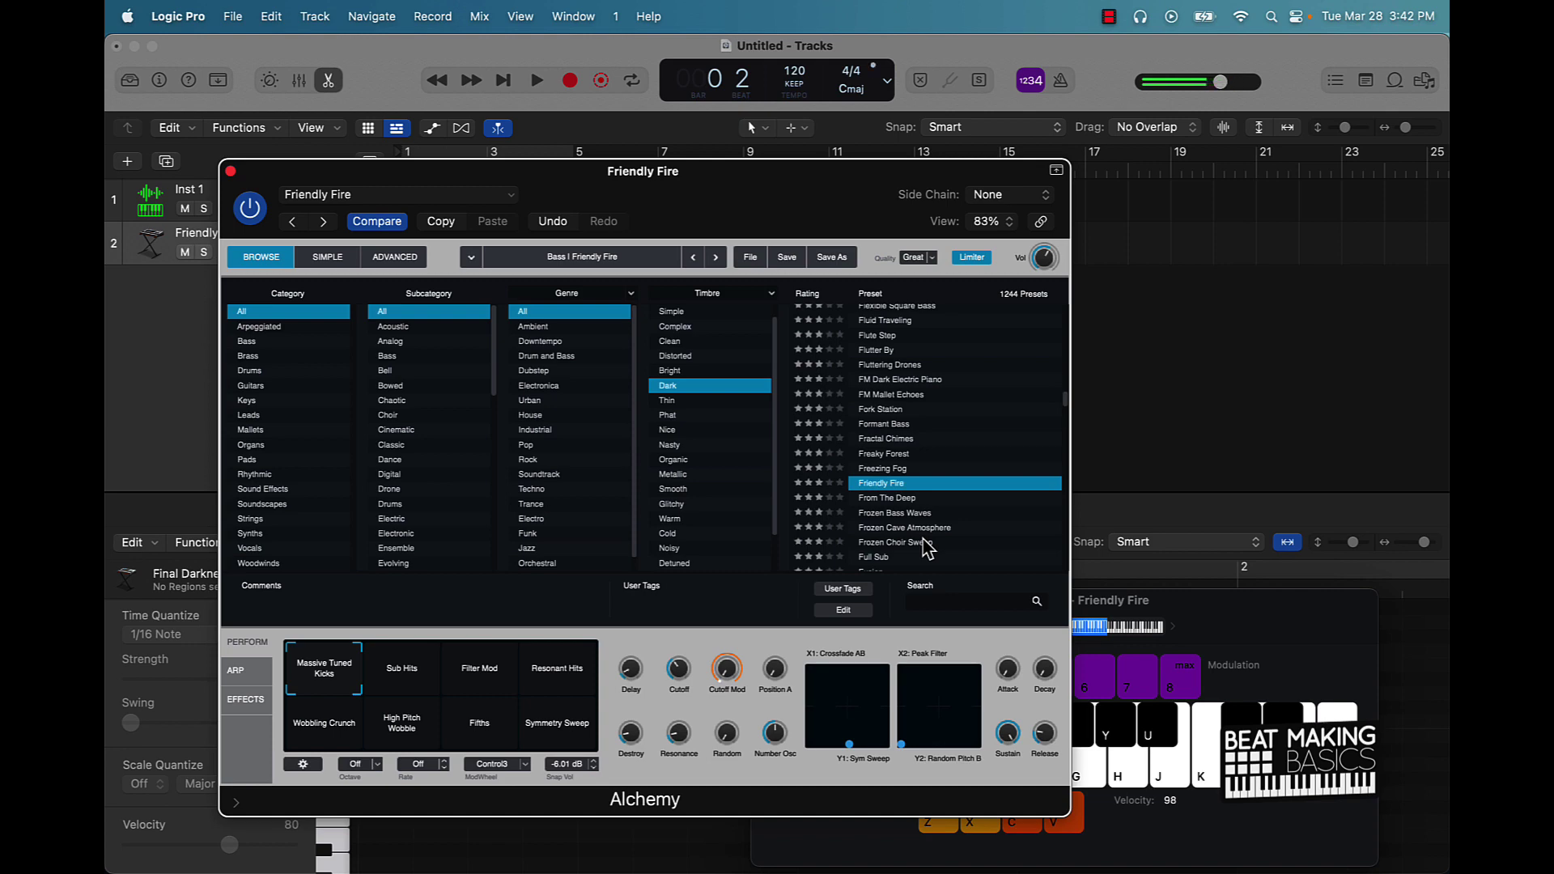
click(928, 543)
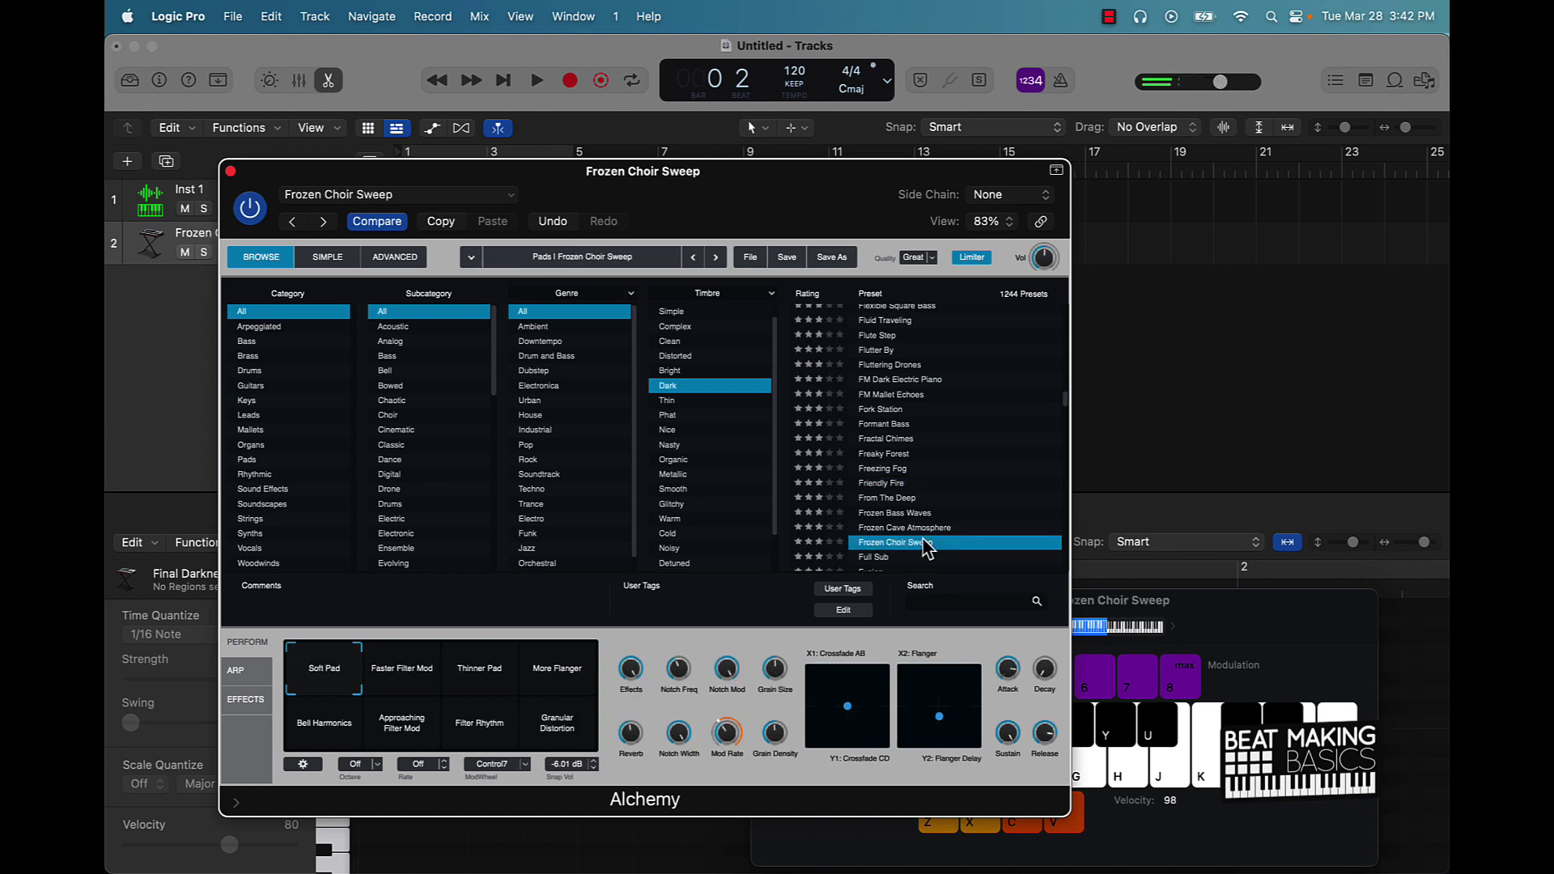
Step: Load the Gargle Choir preset on the Alchemy track and close the synth window
scroll(923, 540, down, 6)
click(923, 538)
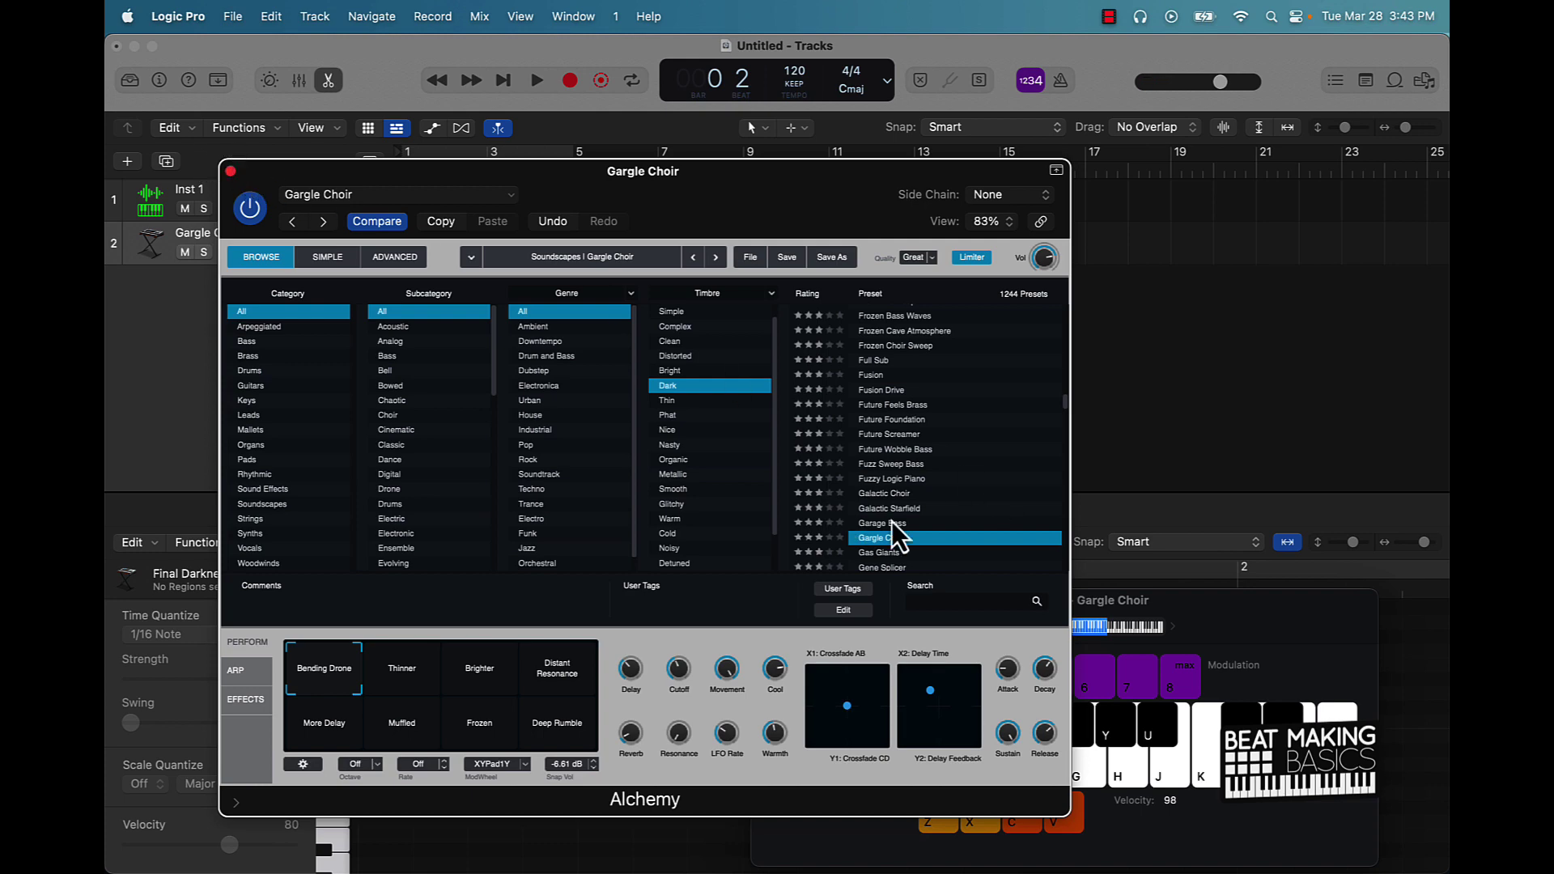
click(230, 170)
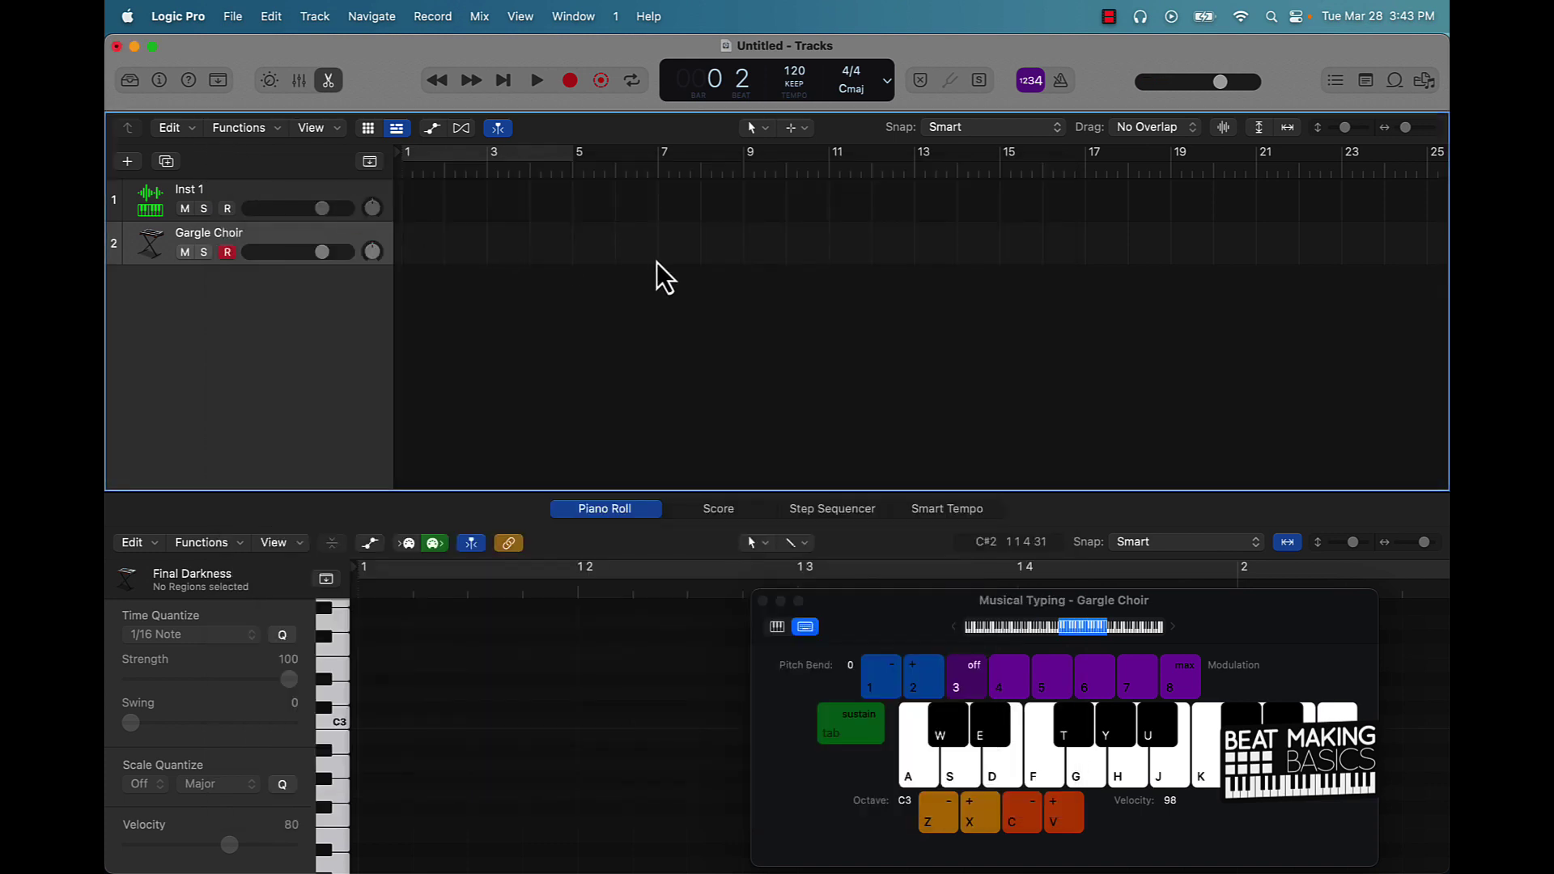
Step: Turn on cycle playback from bar 1 to bar 5 and set the project tempo to 140
click(532, 157)
mouse_move(819, 83)
mouse_down()
mouse_move(818, 61)
mouse_move(794, 76)
mouse_up()
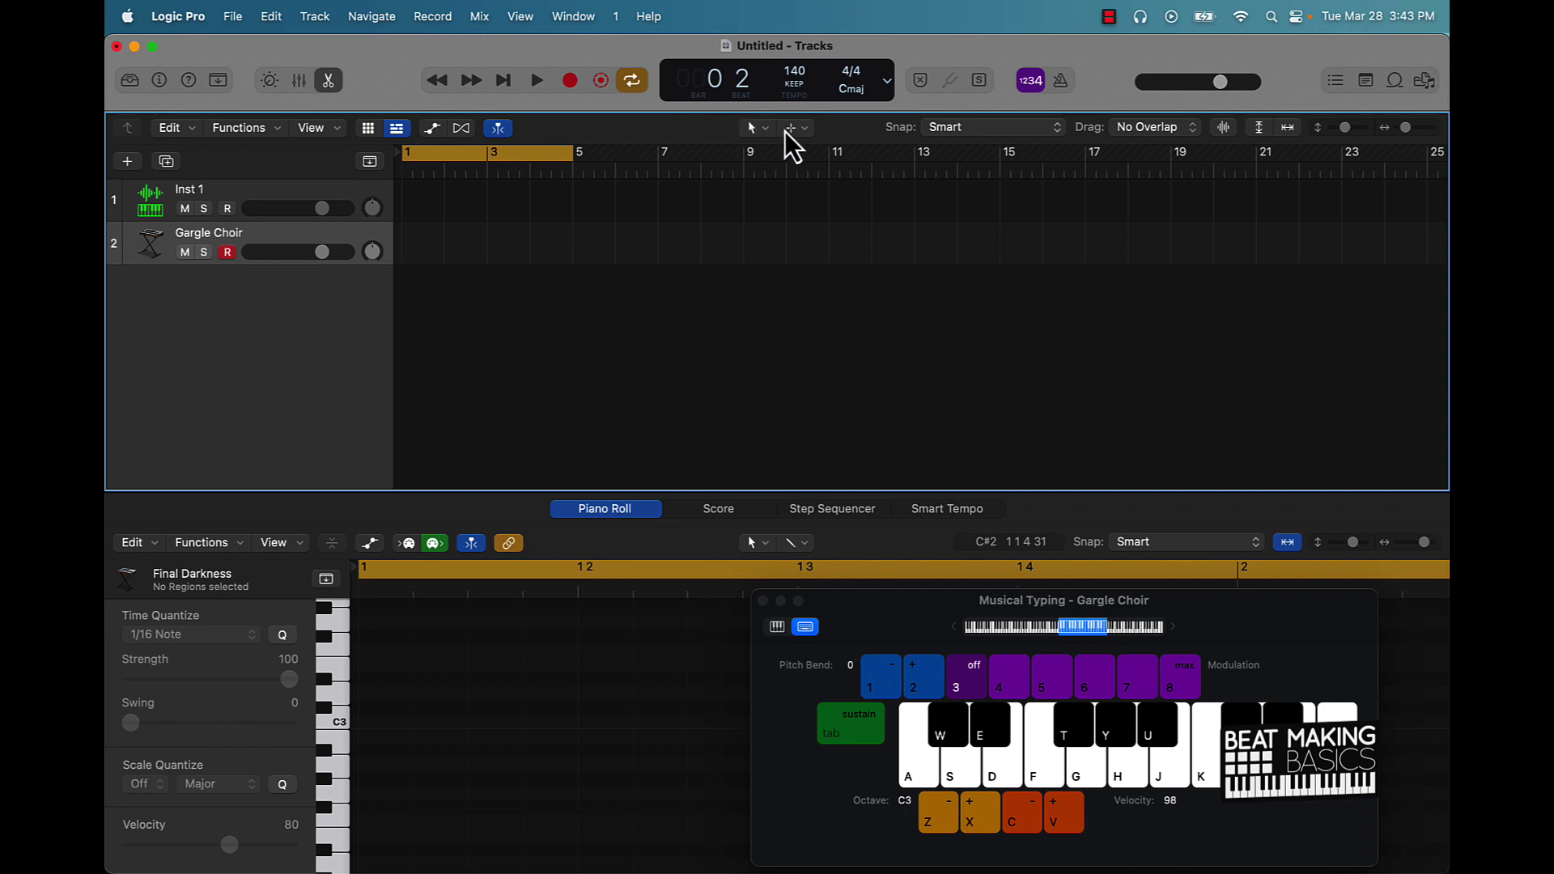
Step: Display the inspector and rehearse the melody's note combinations with the Gargle Choir sound
key(e)
key(i)
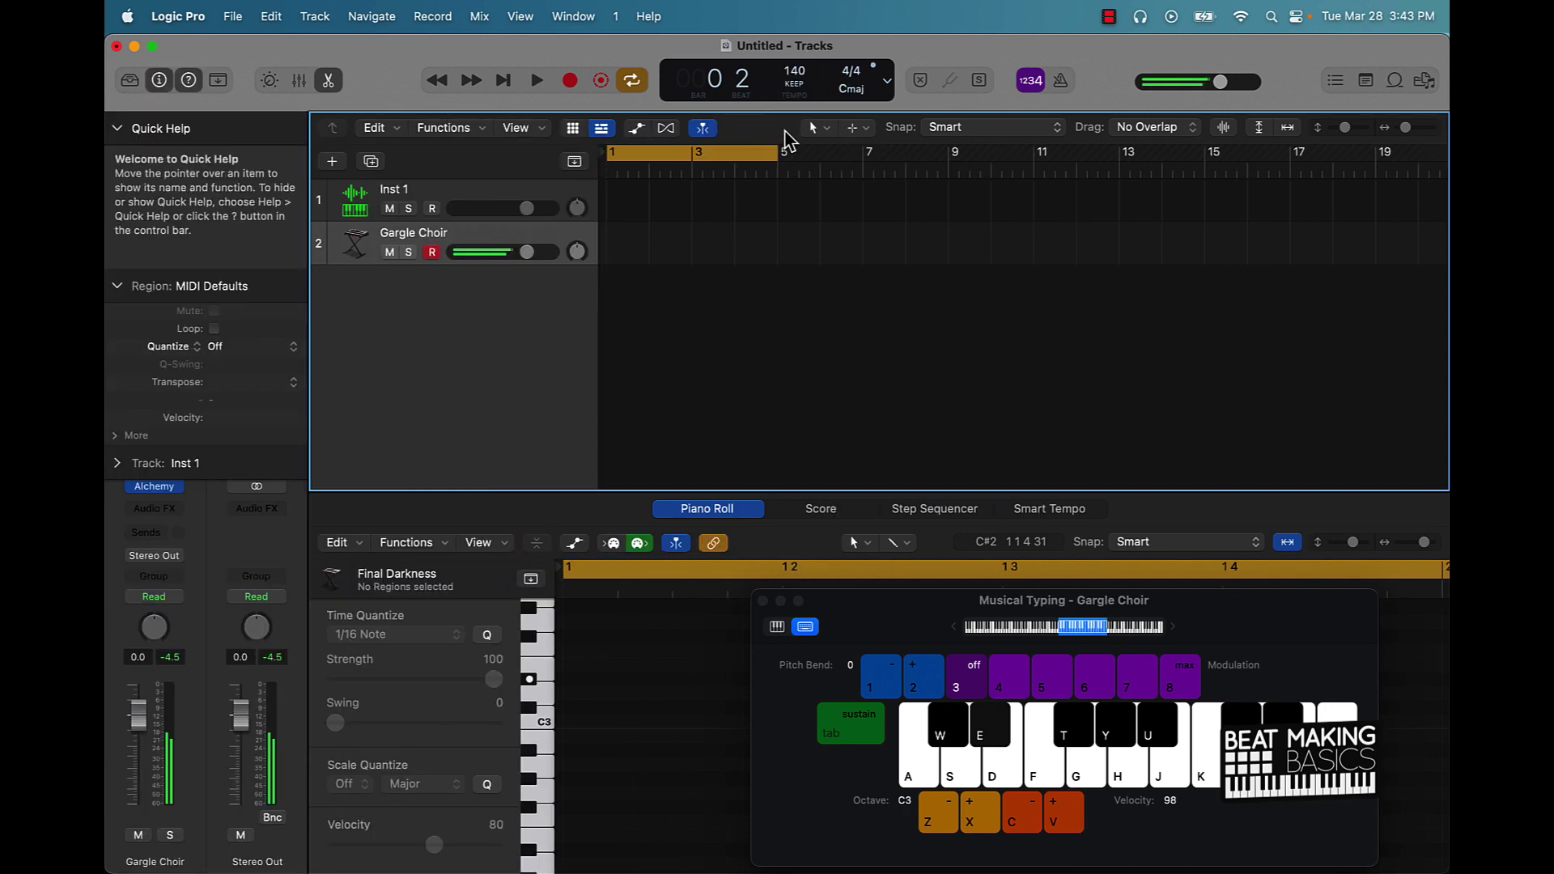
key(k)
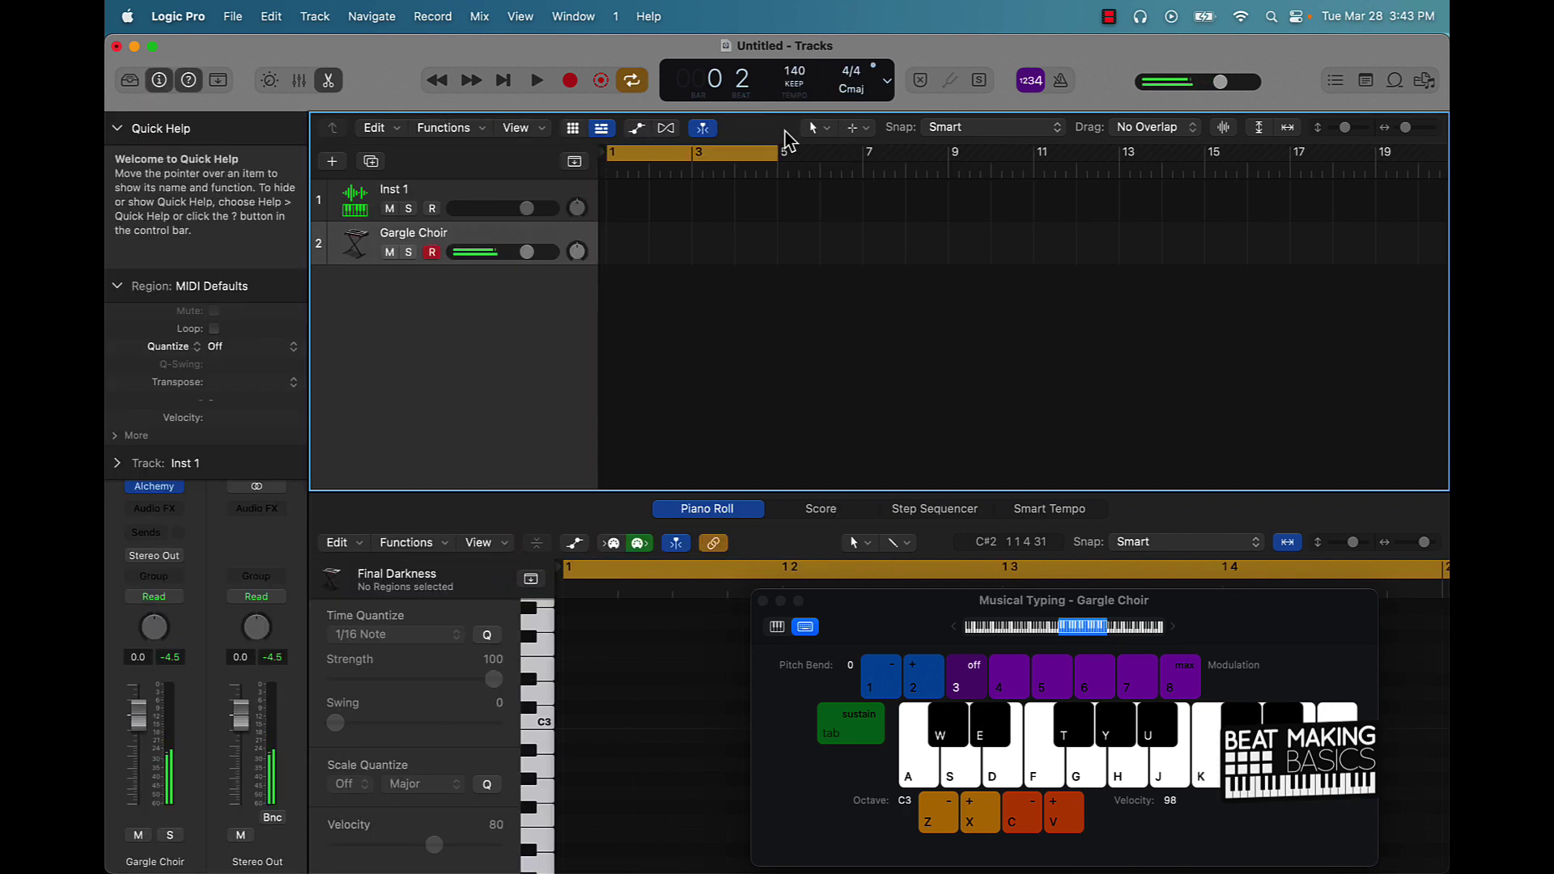
key(j)
key(j)
key(u)
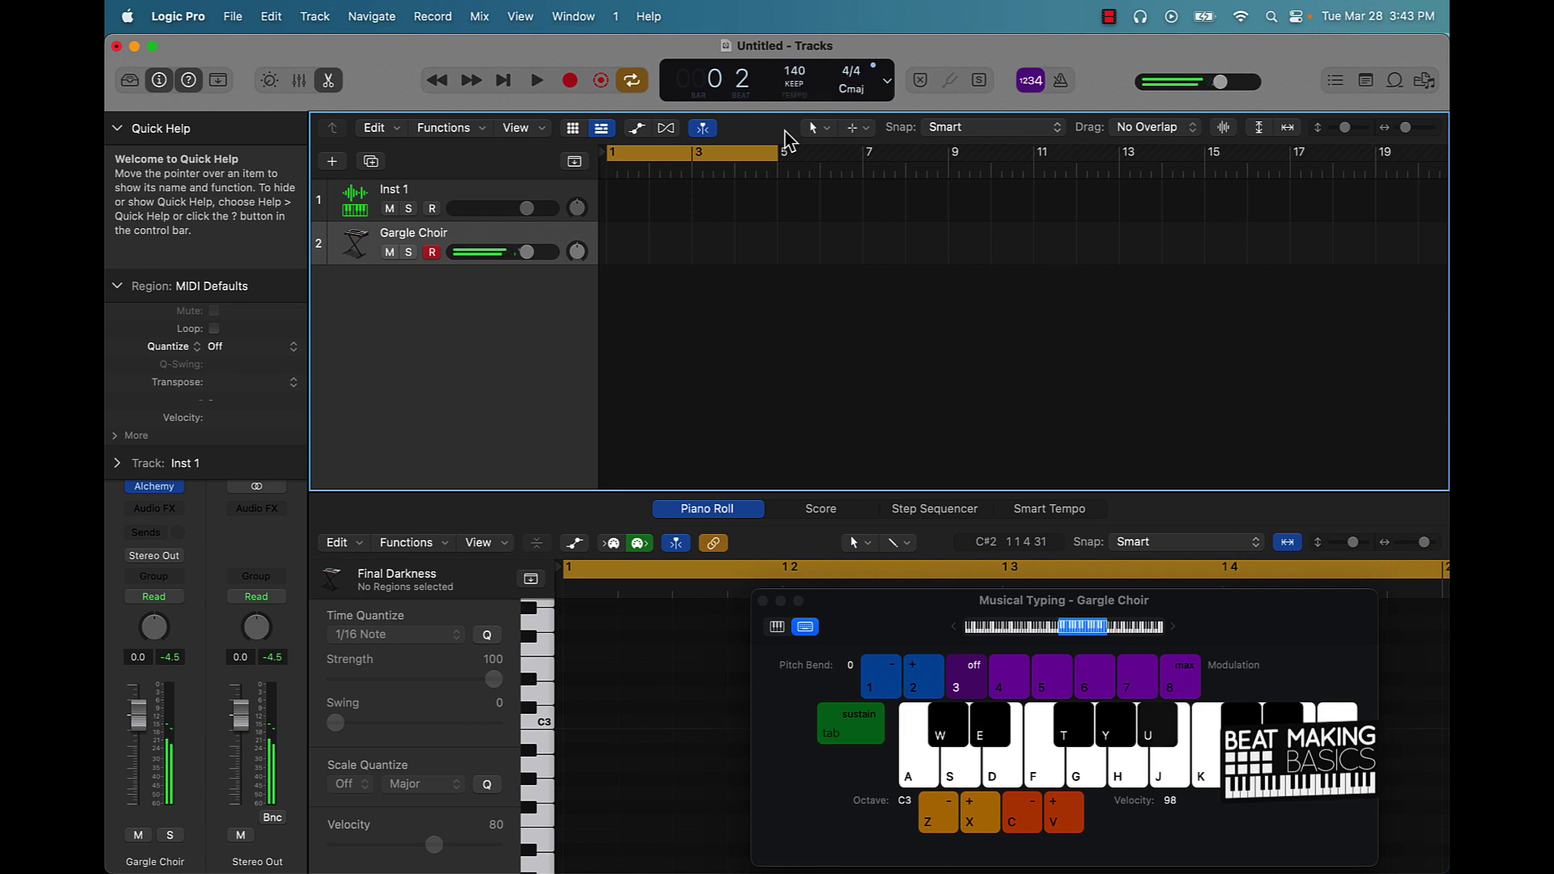
key(e)
key(s)
key(h)
key(e)
key(u)
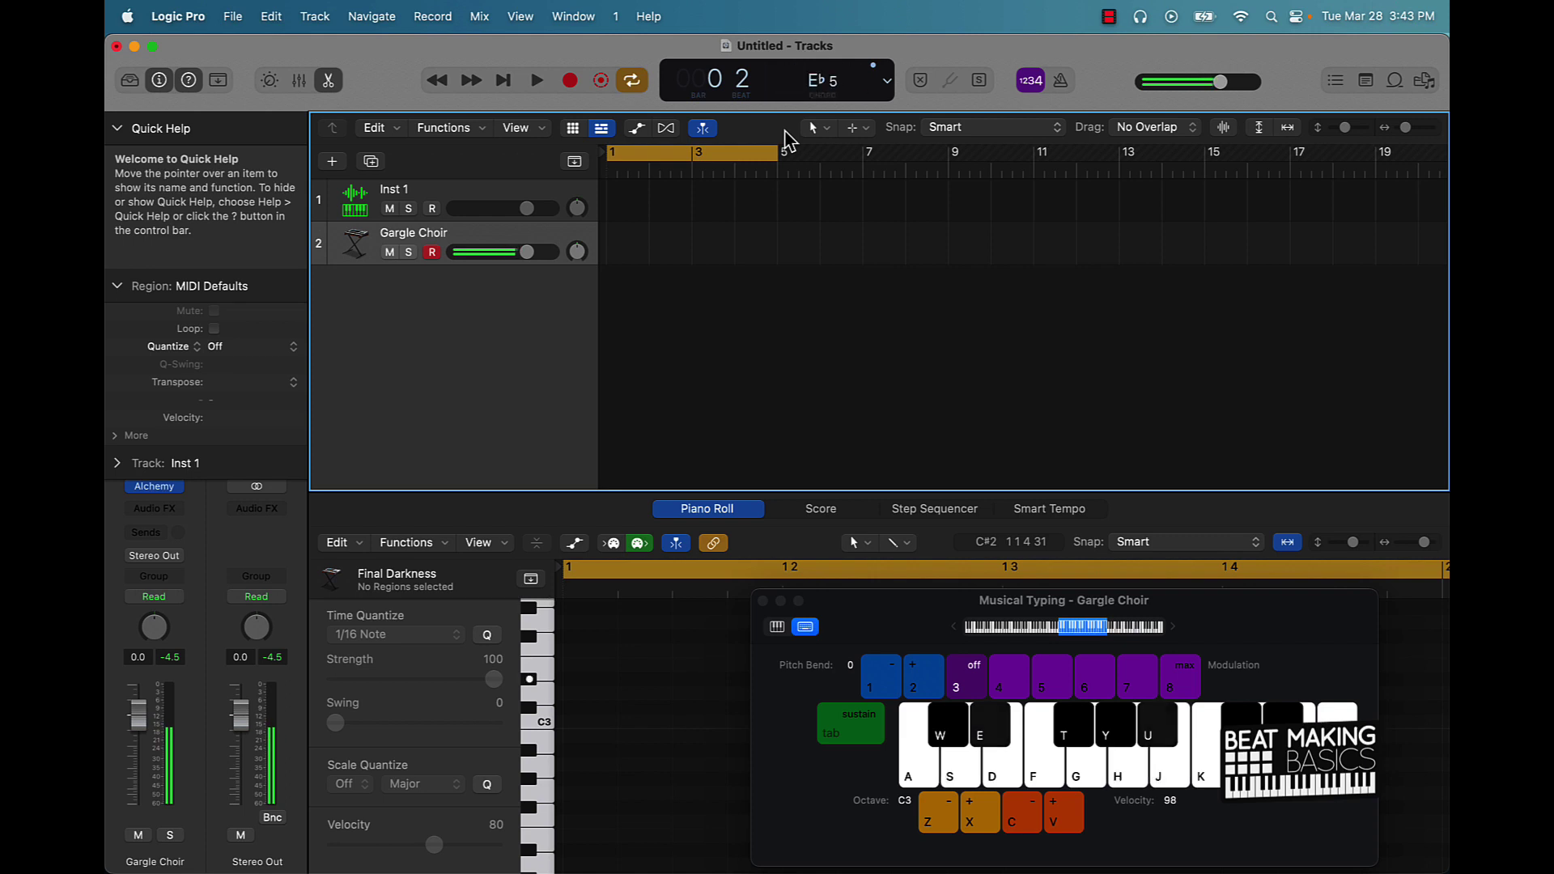
key(s)
key(h)
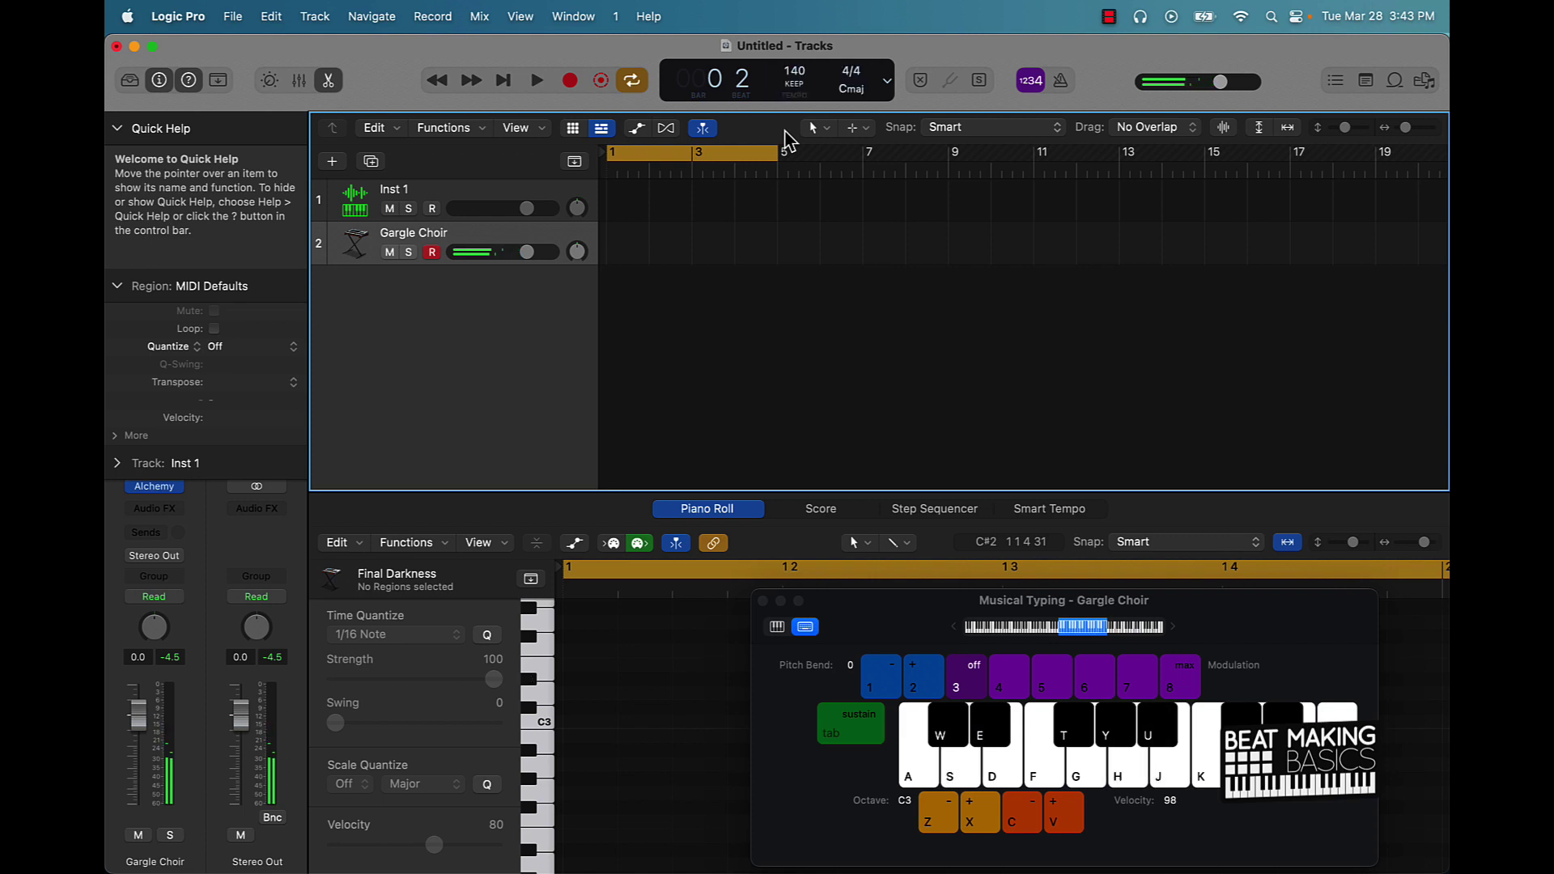
Step: Record a melody alternating between E-flat and D fifths on the Gargle Choir track over the four-bar cycle, and stop playback
key(r)
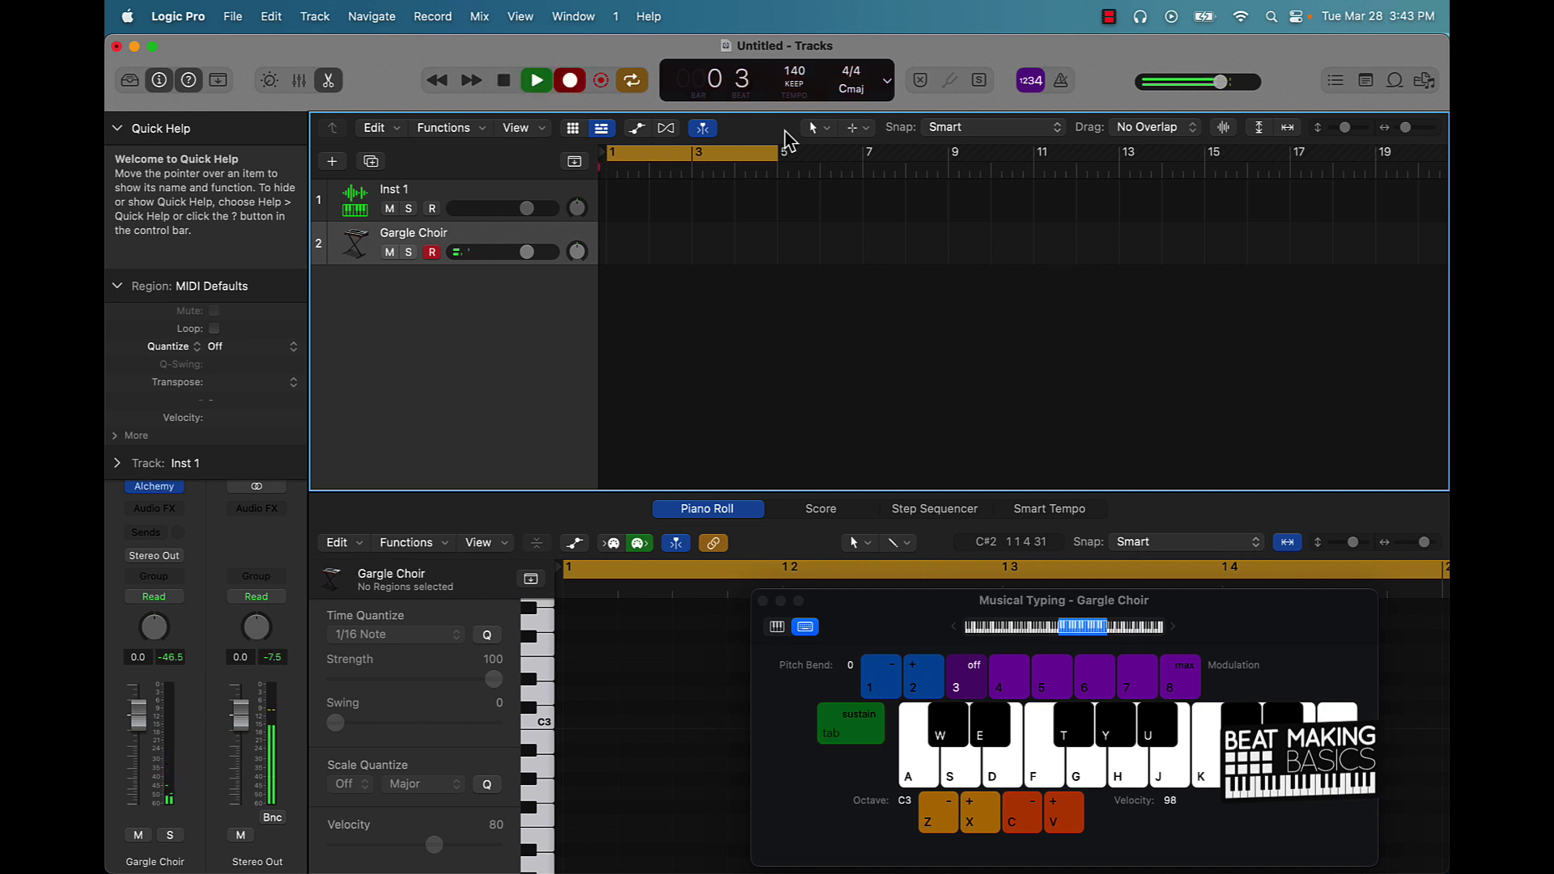
key(e)
key(u)
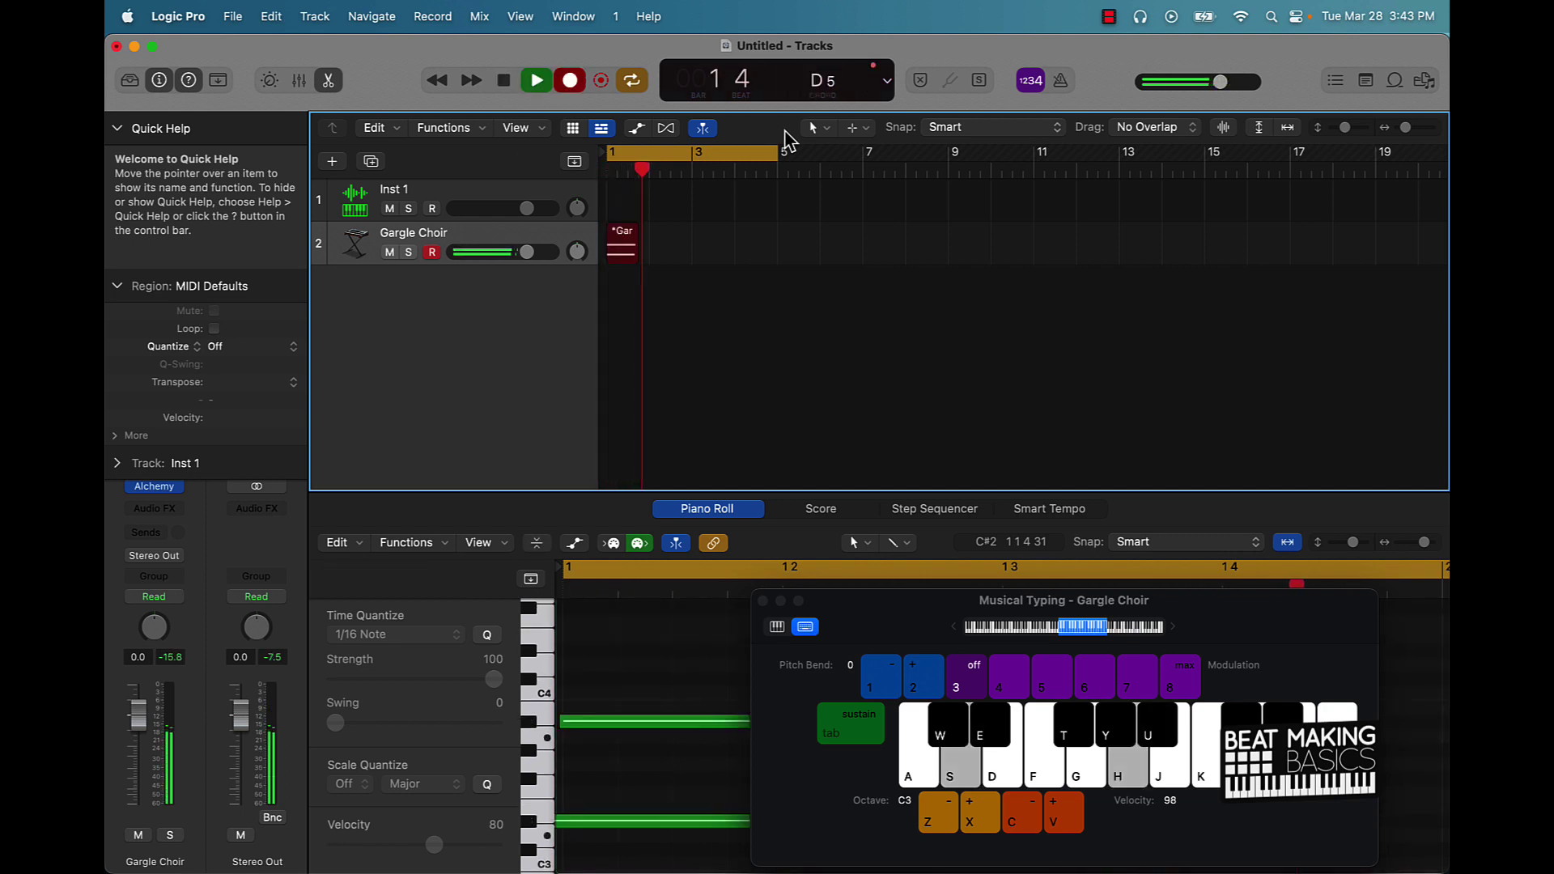
key(s)
key(h)
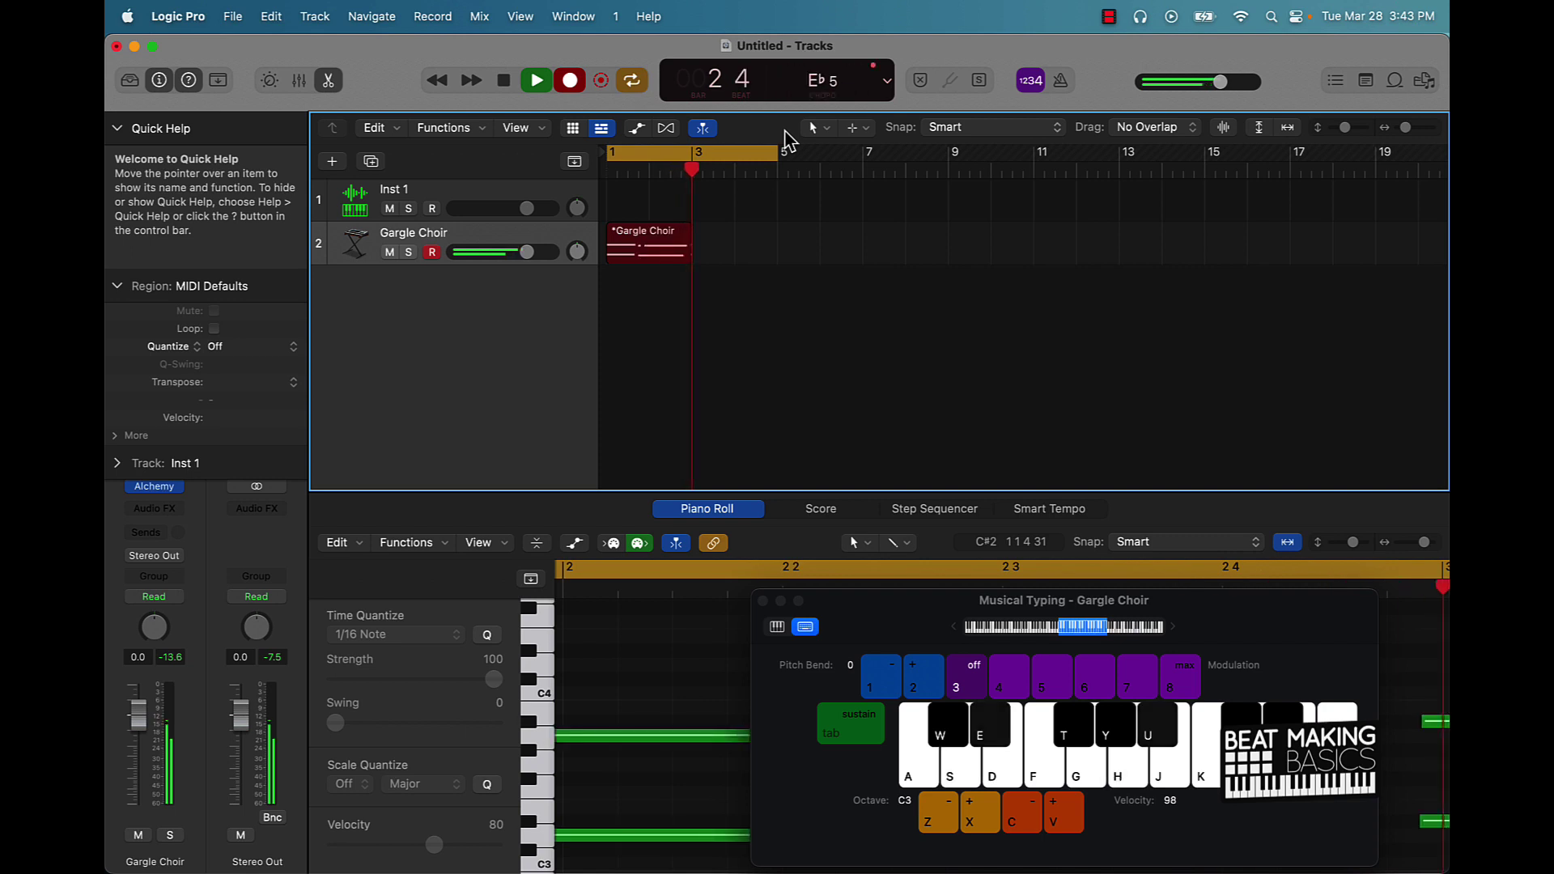
key(s)
key(h)
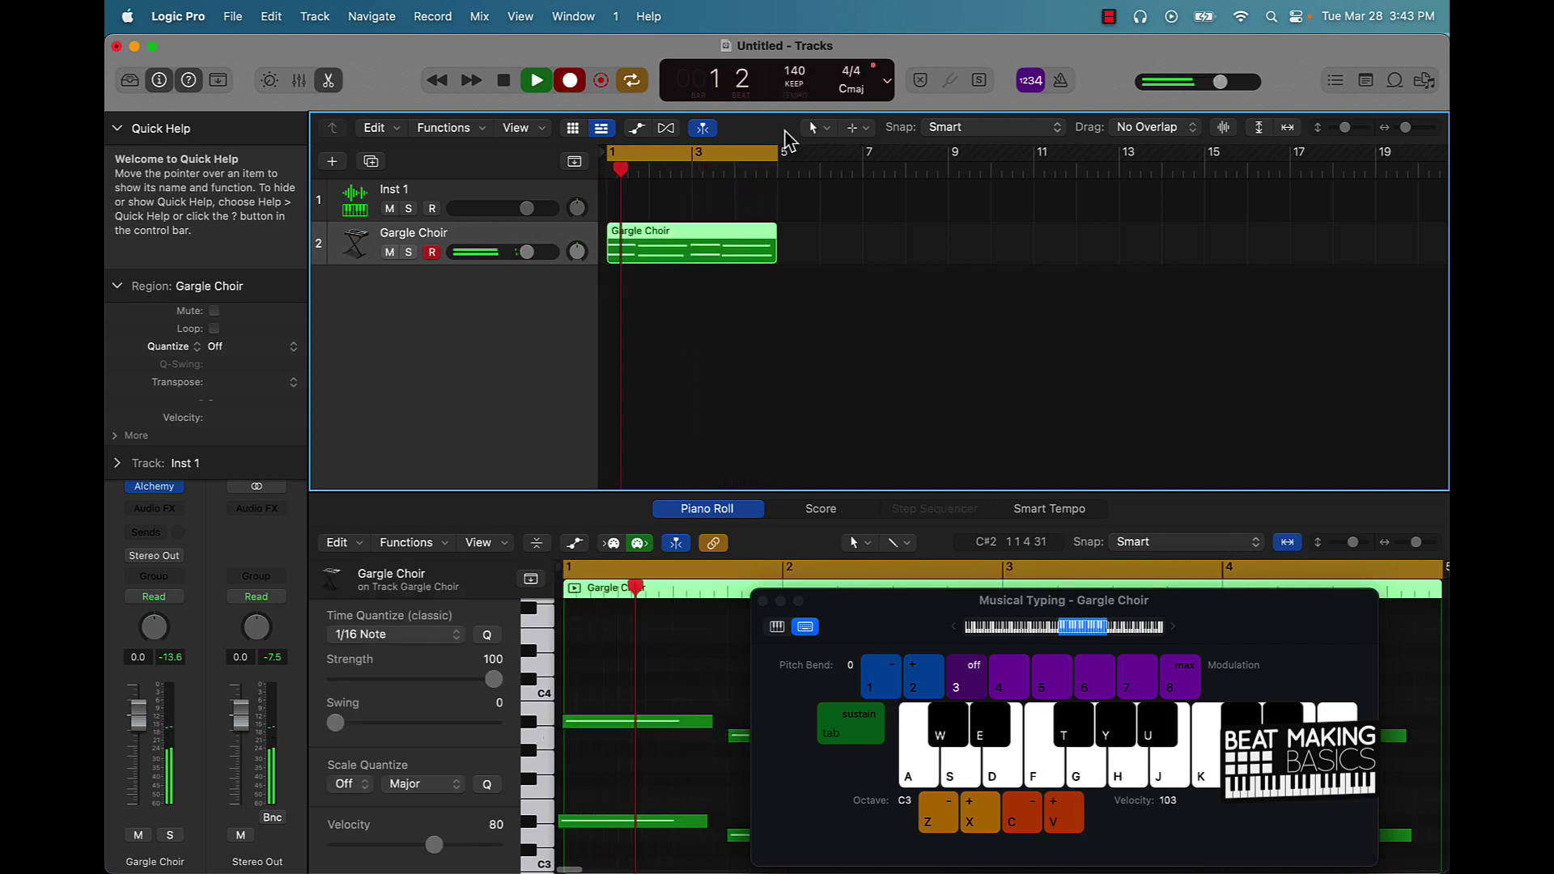
key(s)
key(h)
key(space)
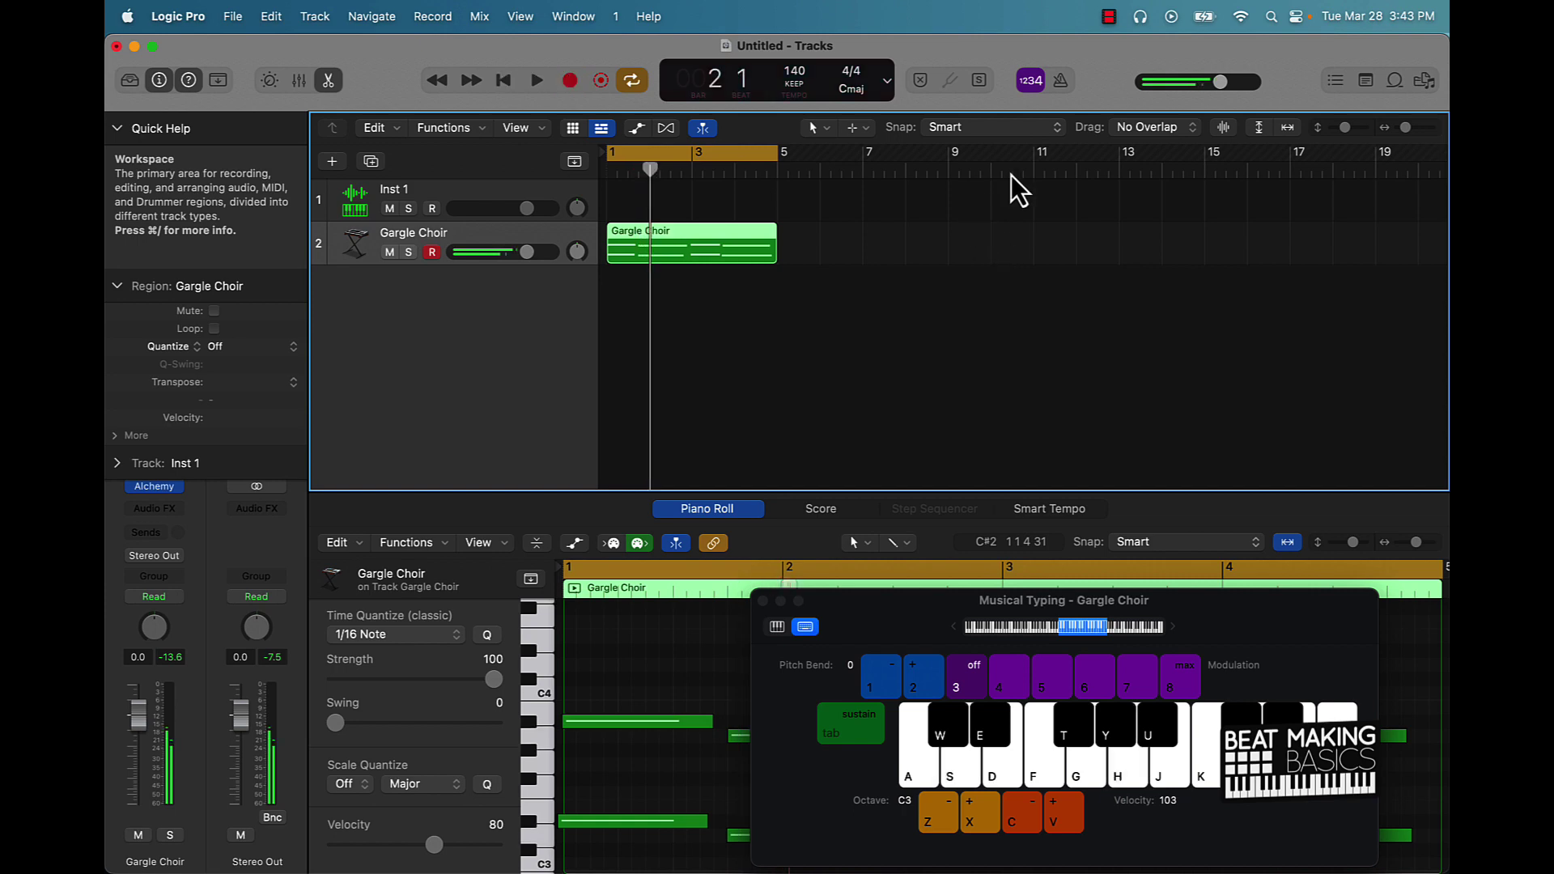
Step: Turn on the metronome, and hide the inspector and the Musical Typing keyboard
click(1059, 80)
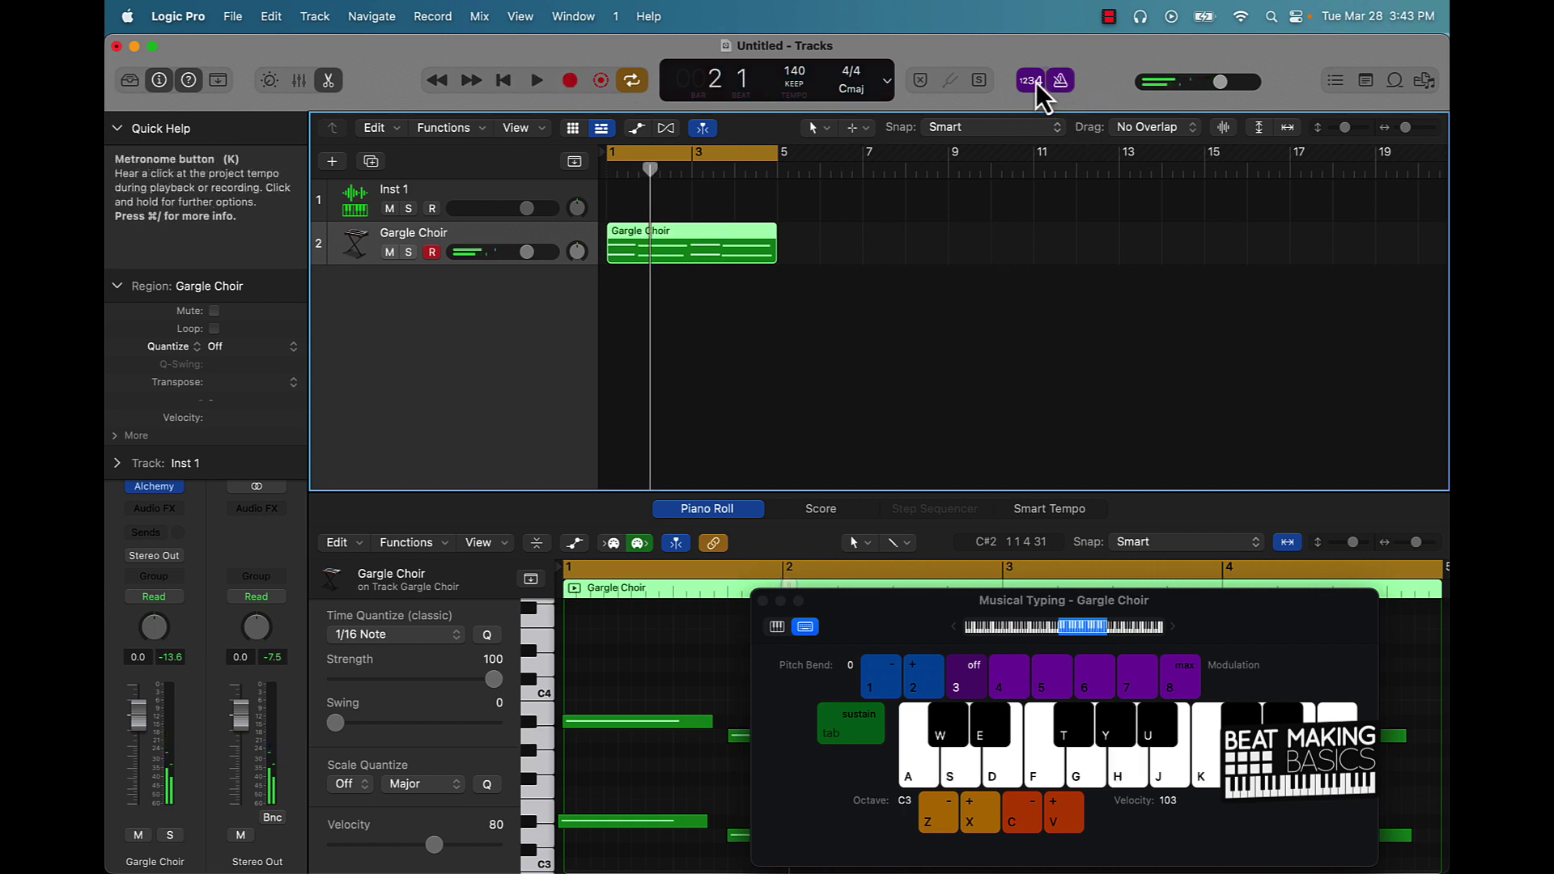
click(158, 80)
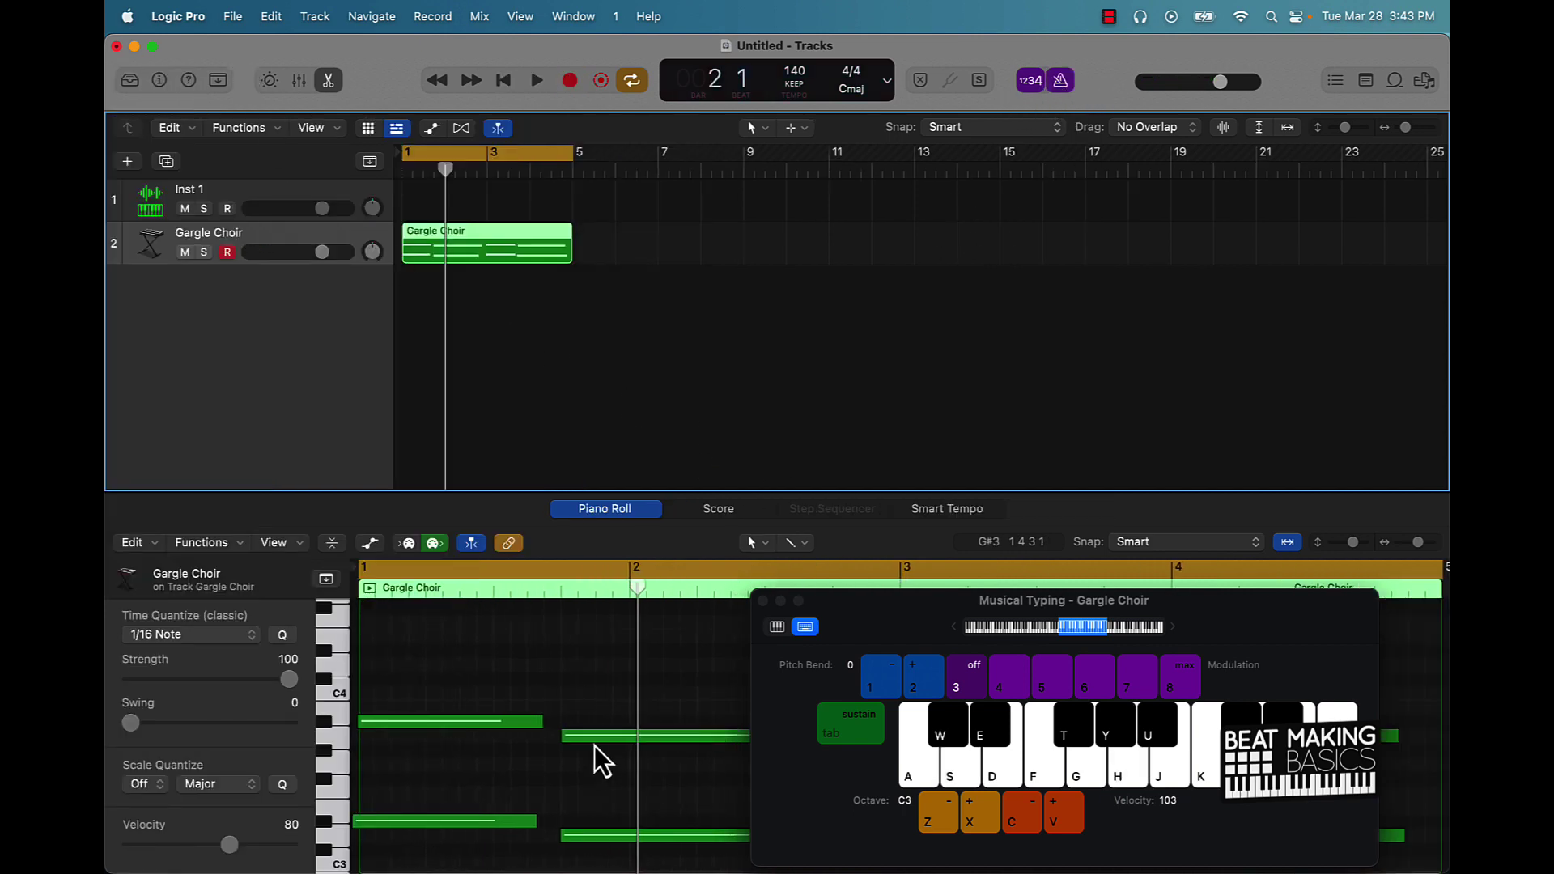
click(765, 600)
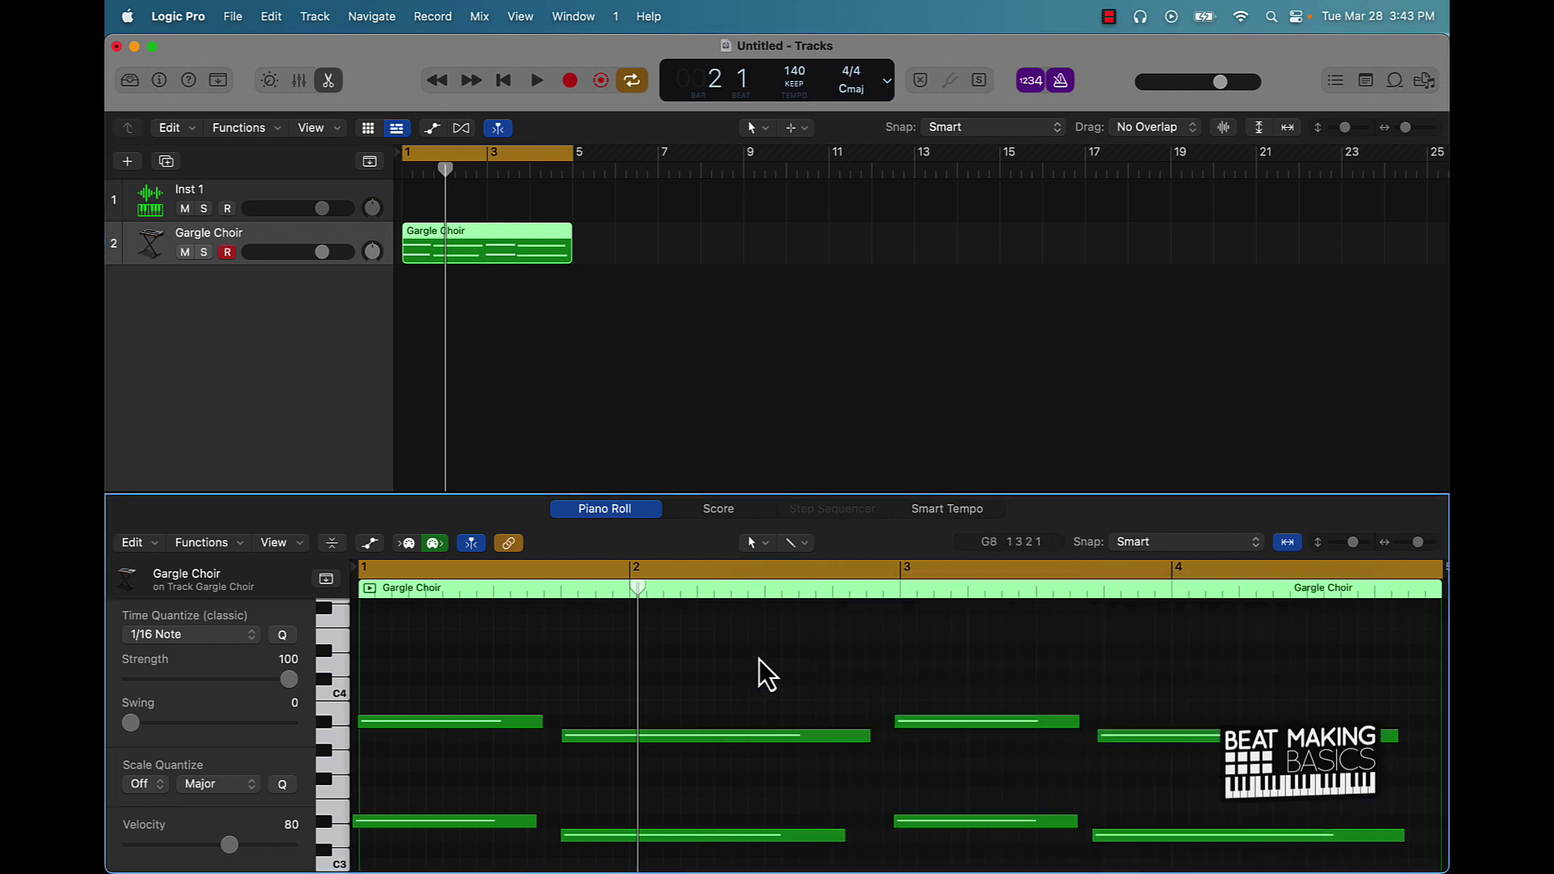
Step: Quantize all the melody notes to 1/8 Swing A and play the region back
key(super+a)
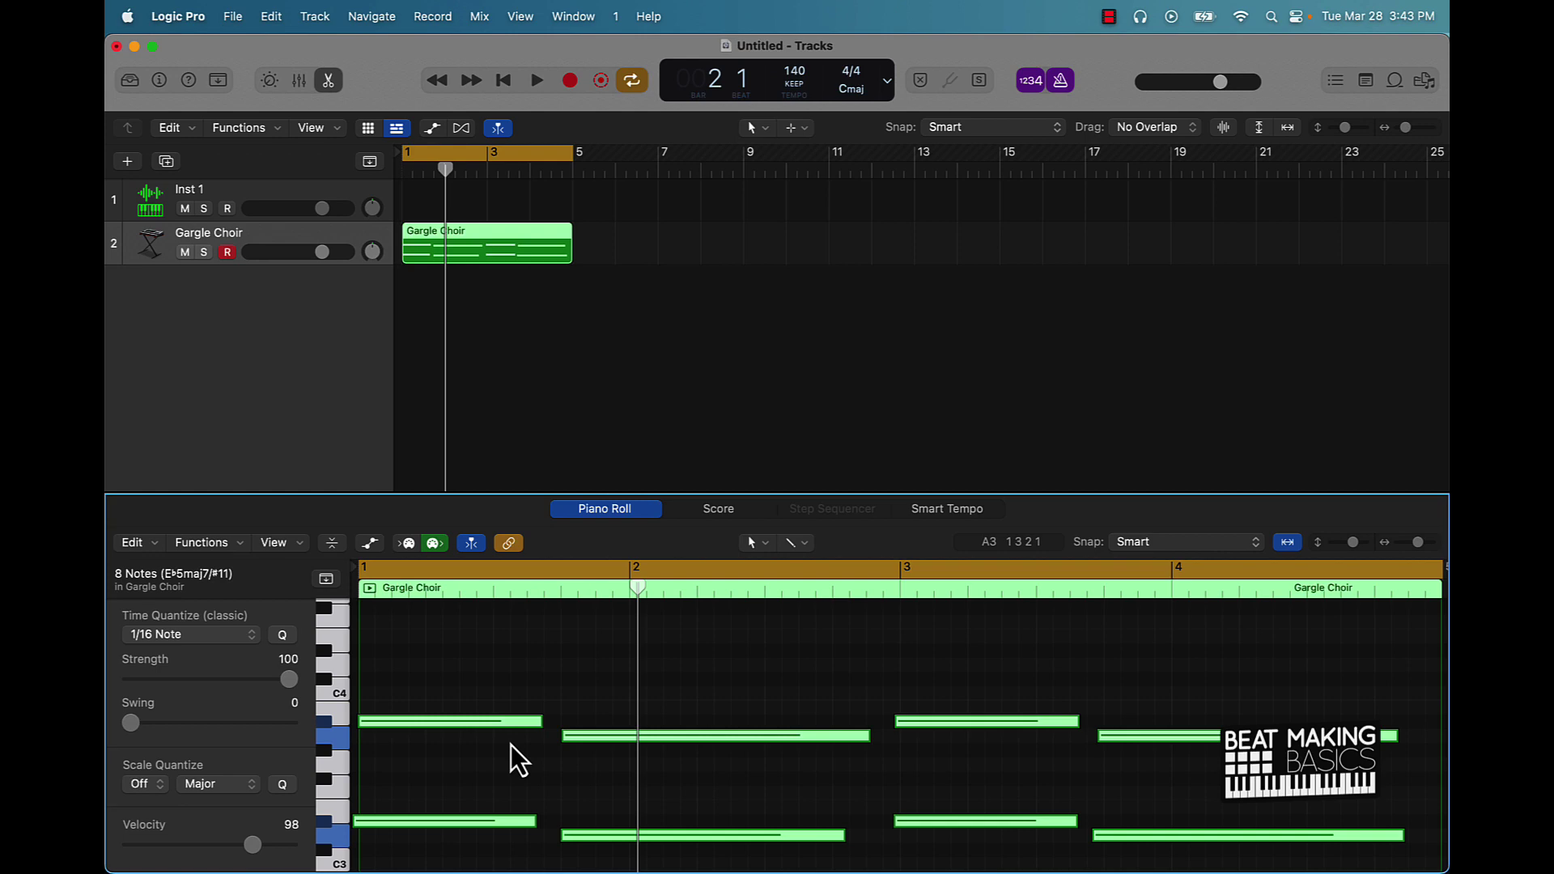
click(244, 636)
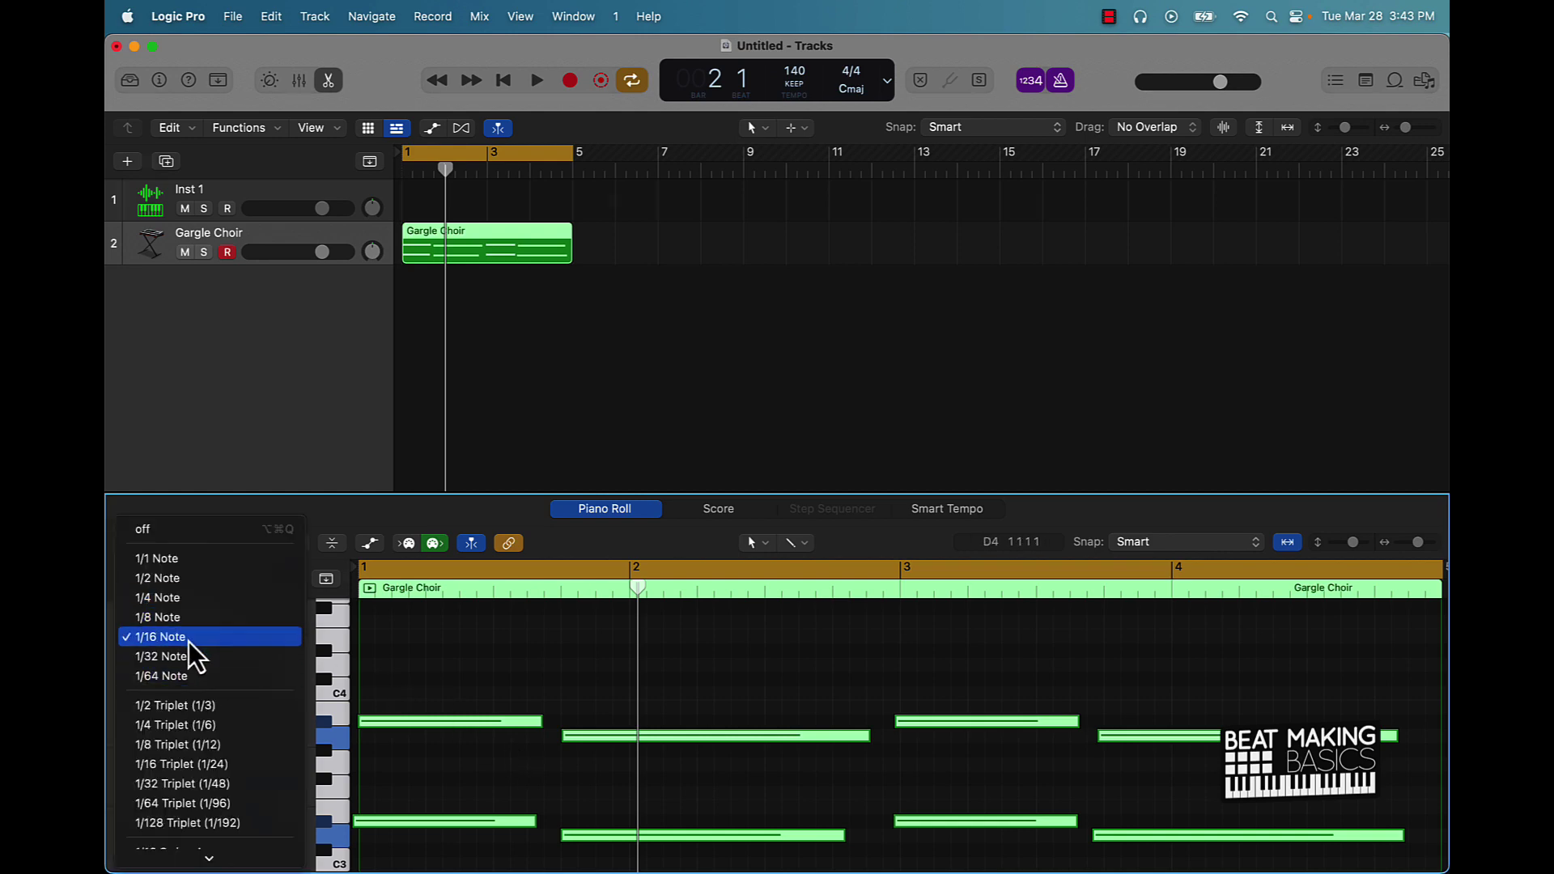
scroll(188, 647, down, 5)
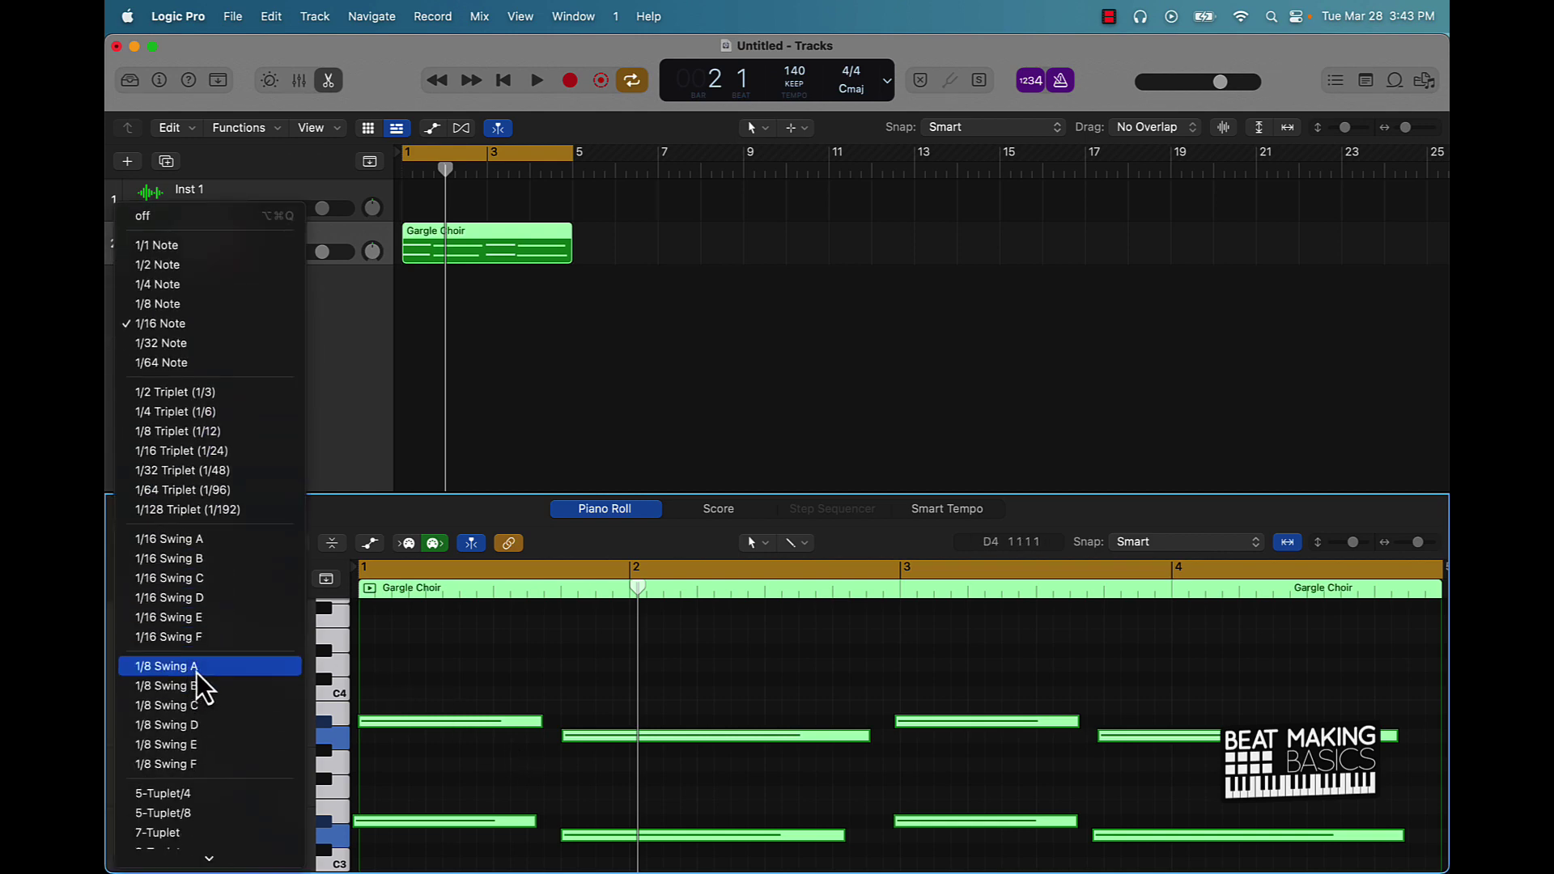
click(196, 668)
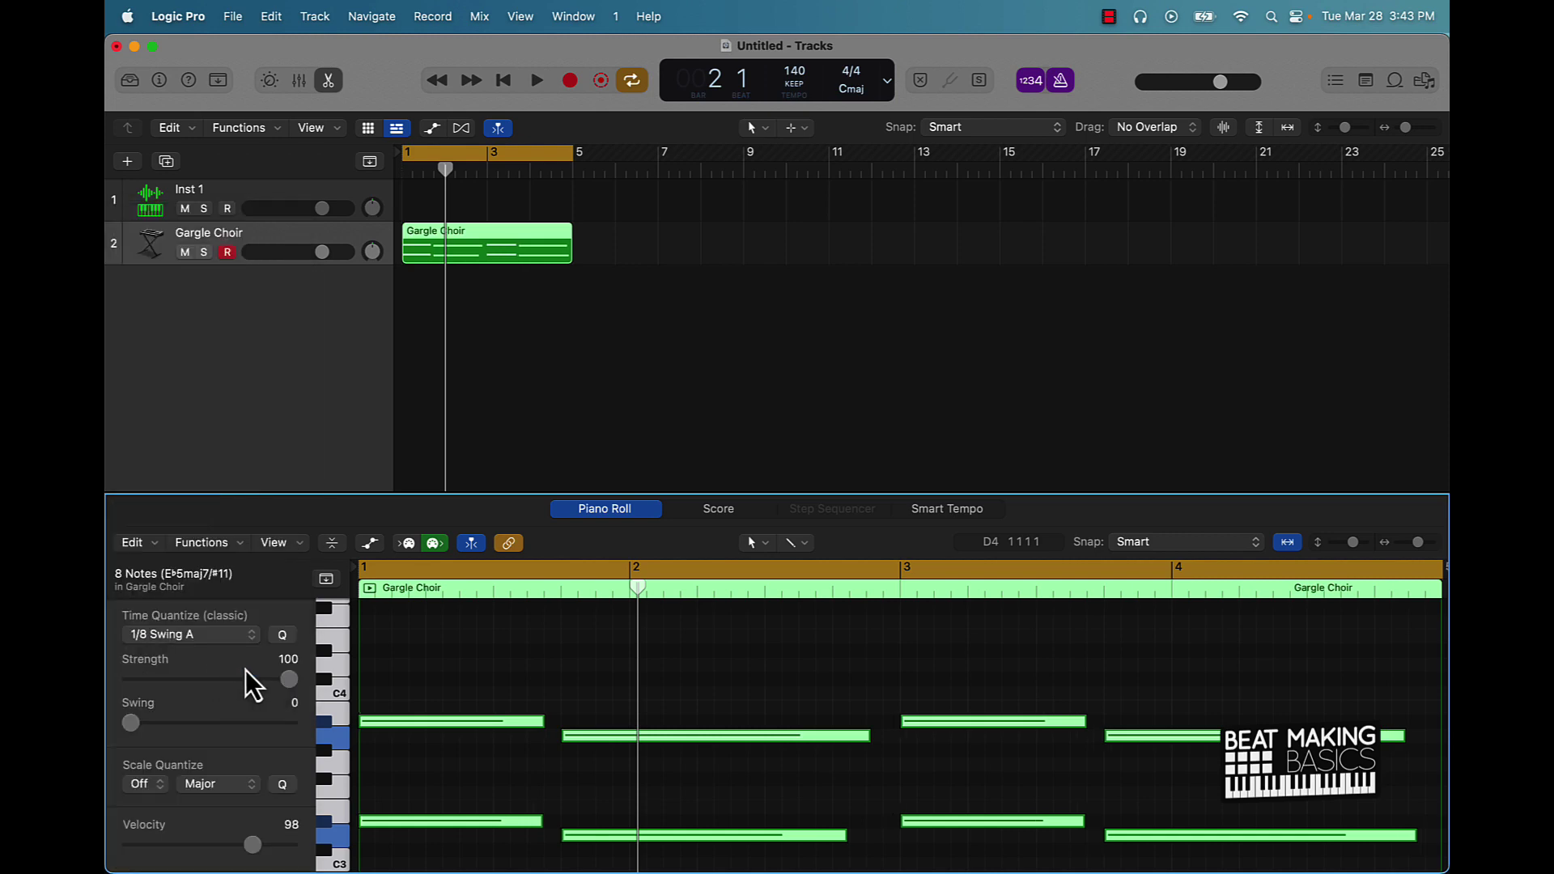
key(space)
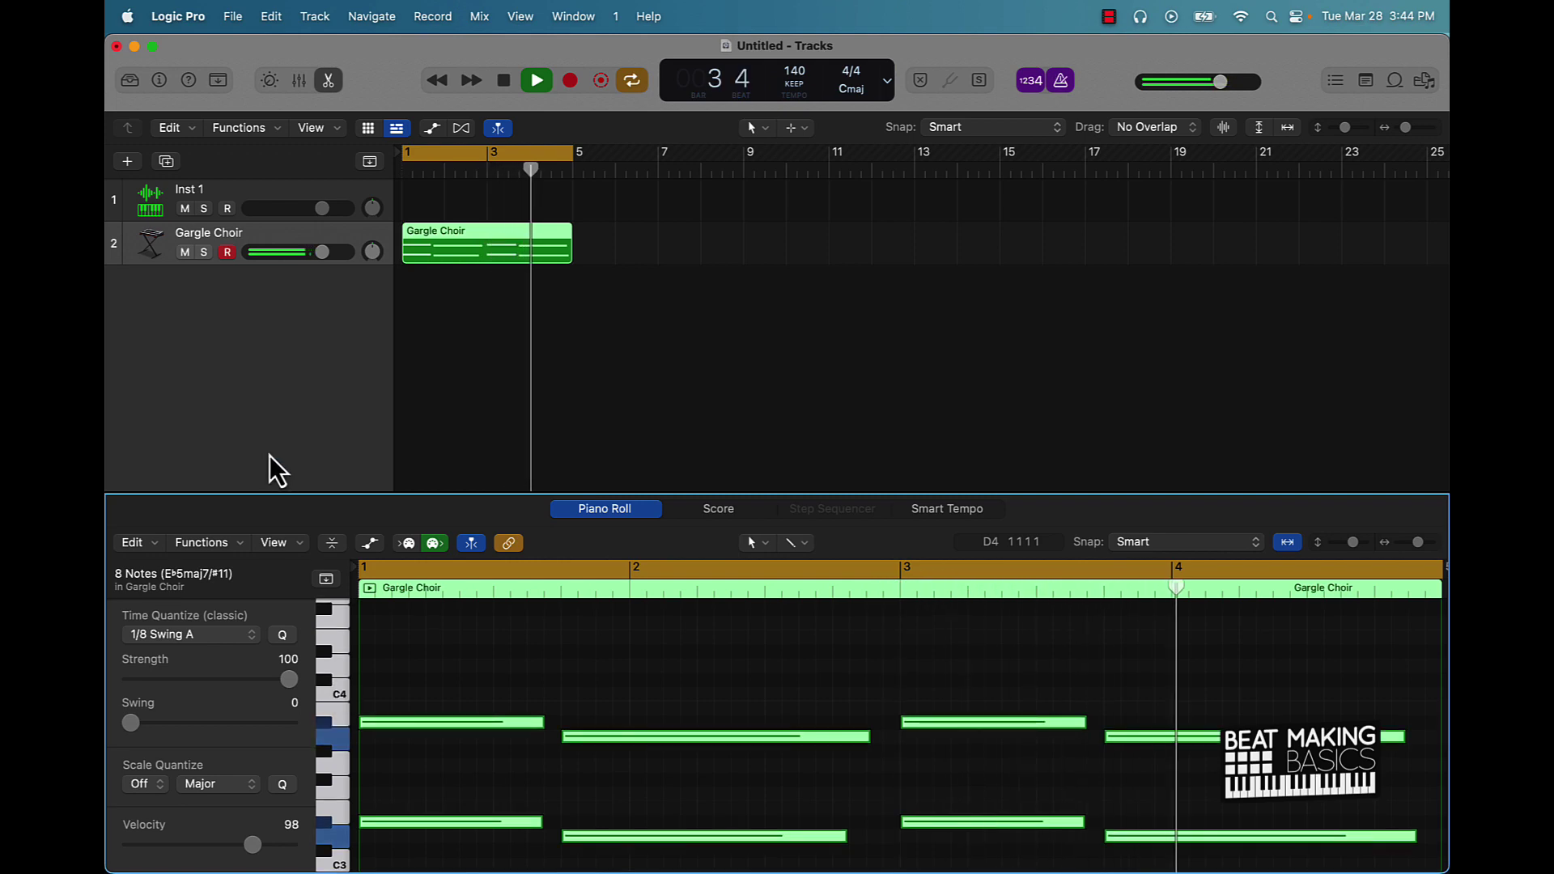
key(space)
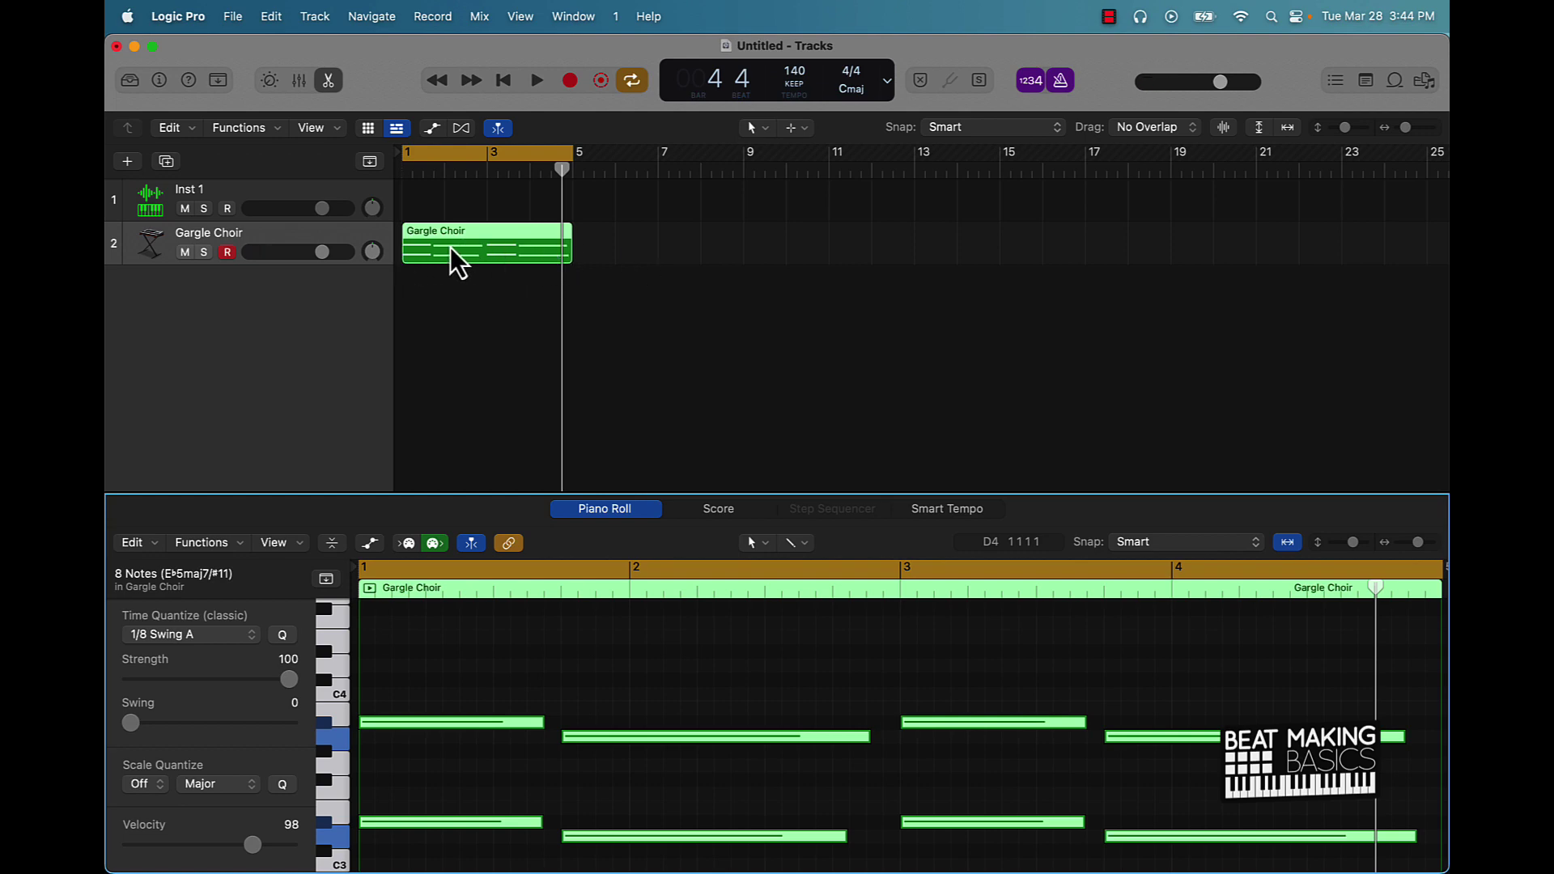
Step: Convert the Gargle Choir region into a new Quick Sampler (Original) track and mute the source track
drag(450, 246, 510, 350)
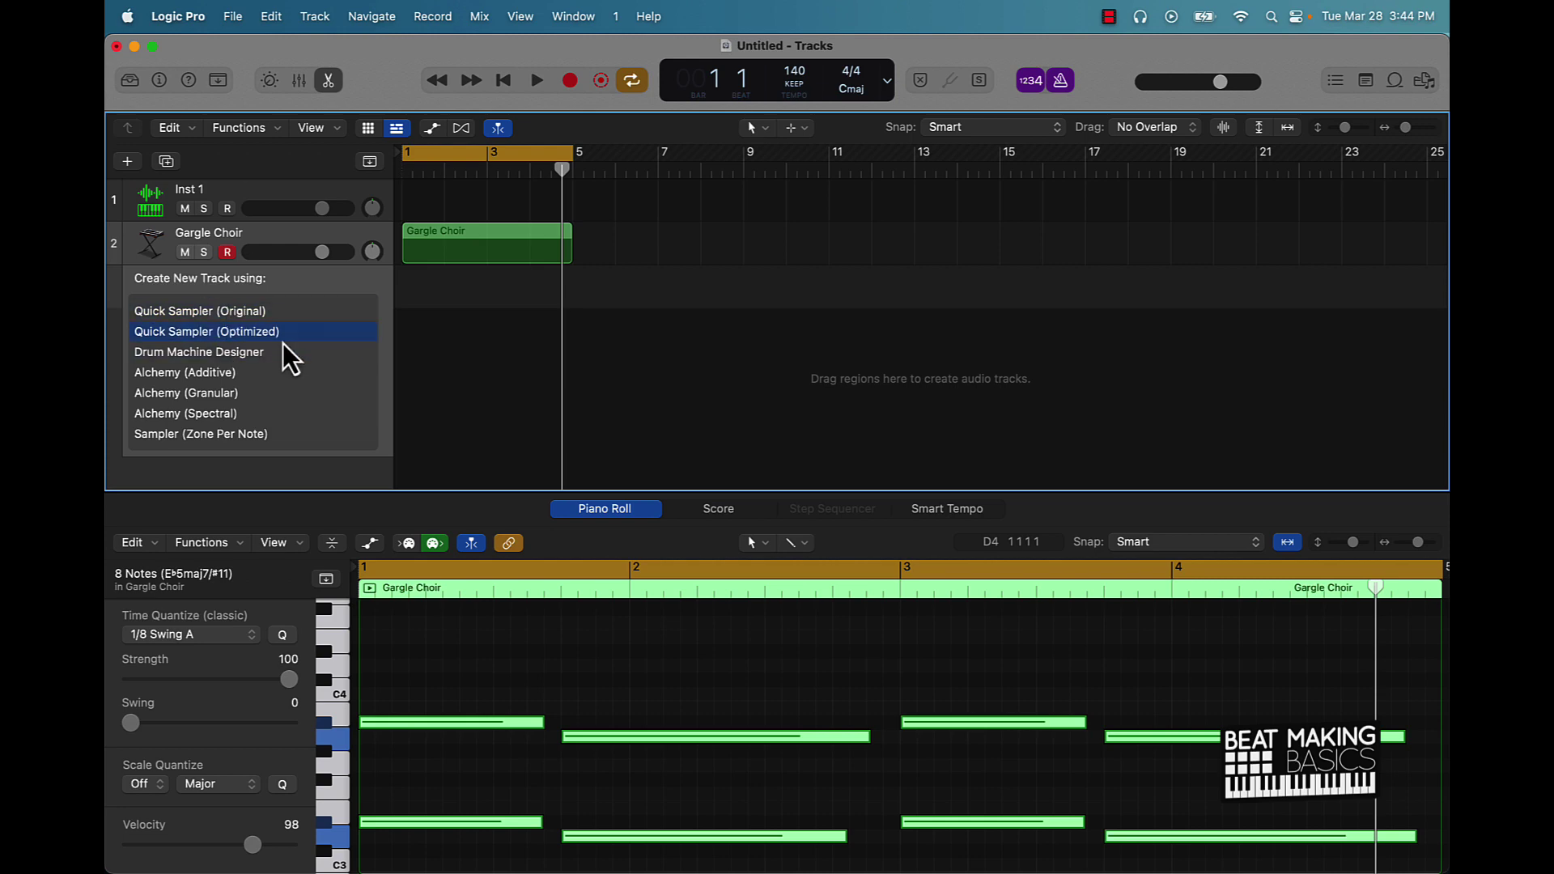
drag(283, 343, 236, 313)
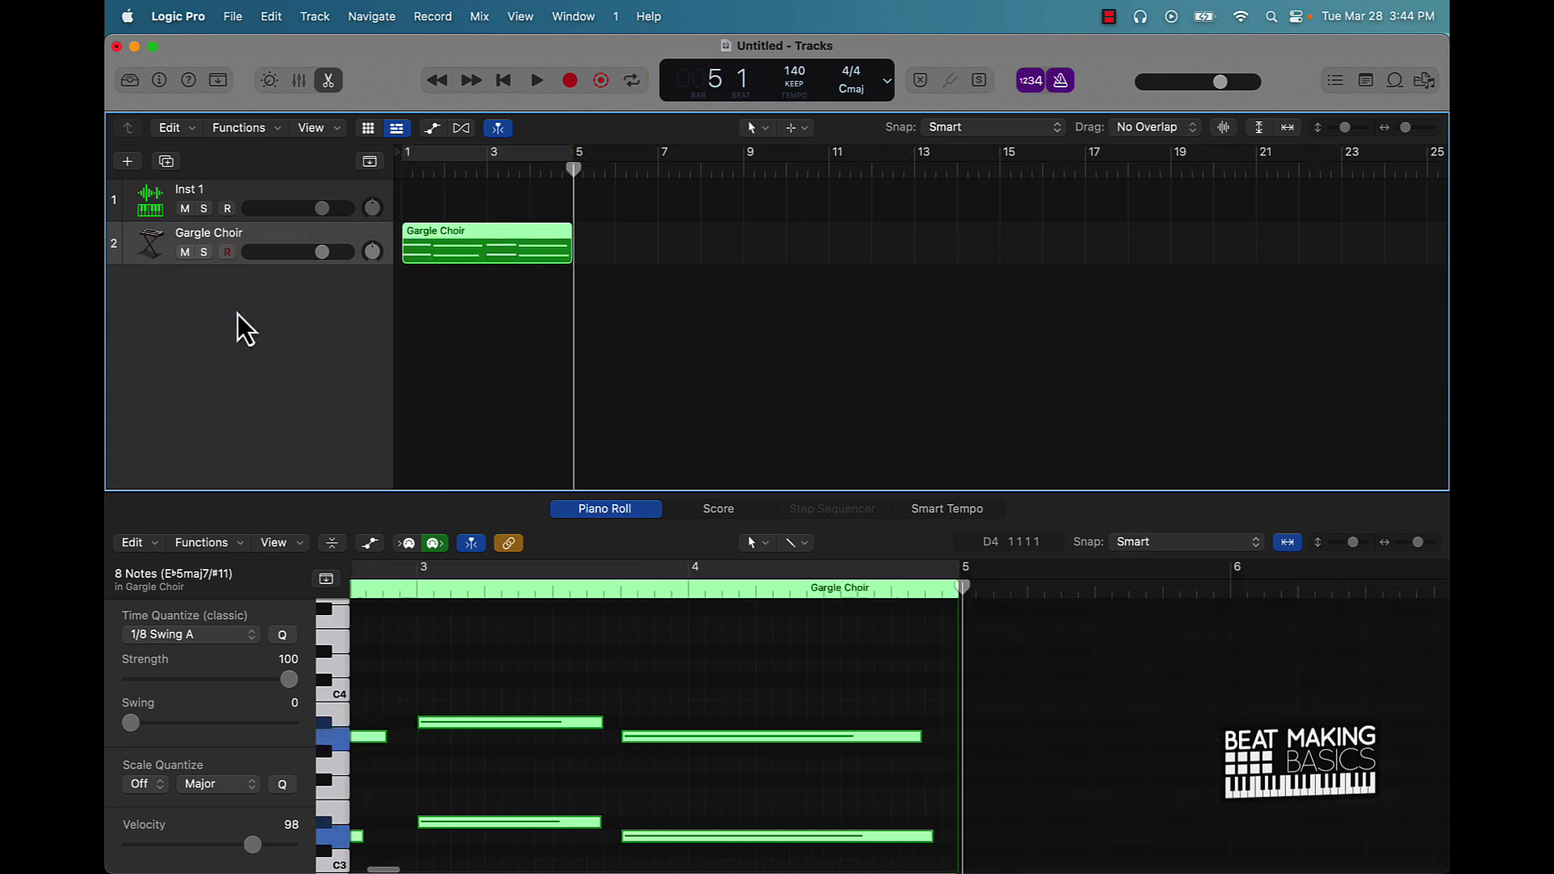
click(183, 254)
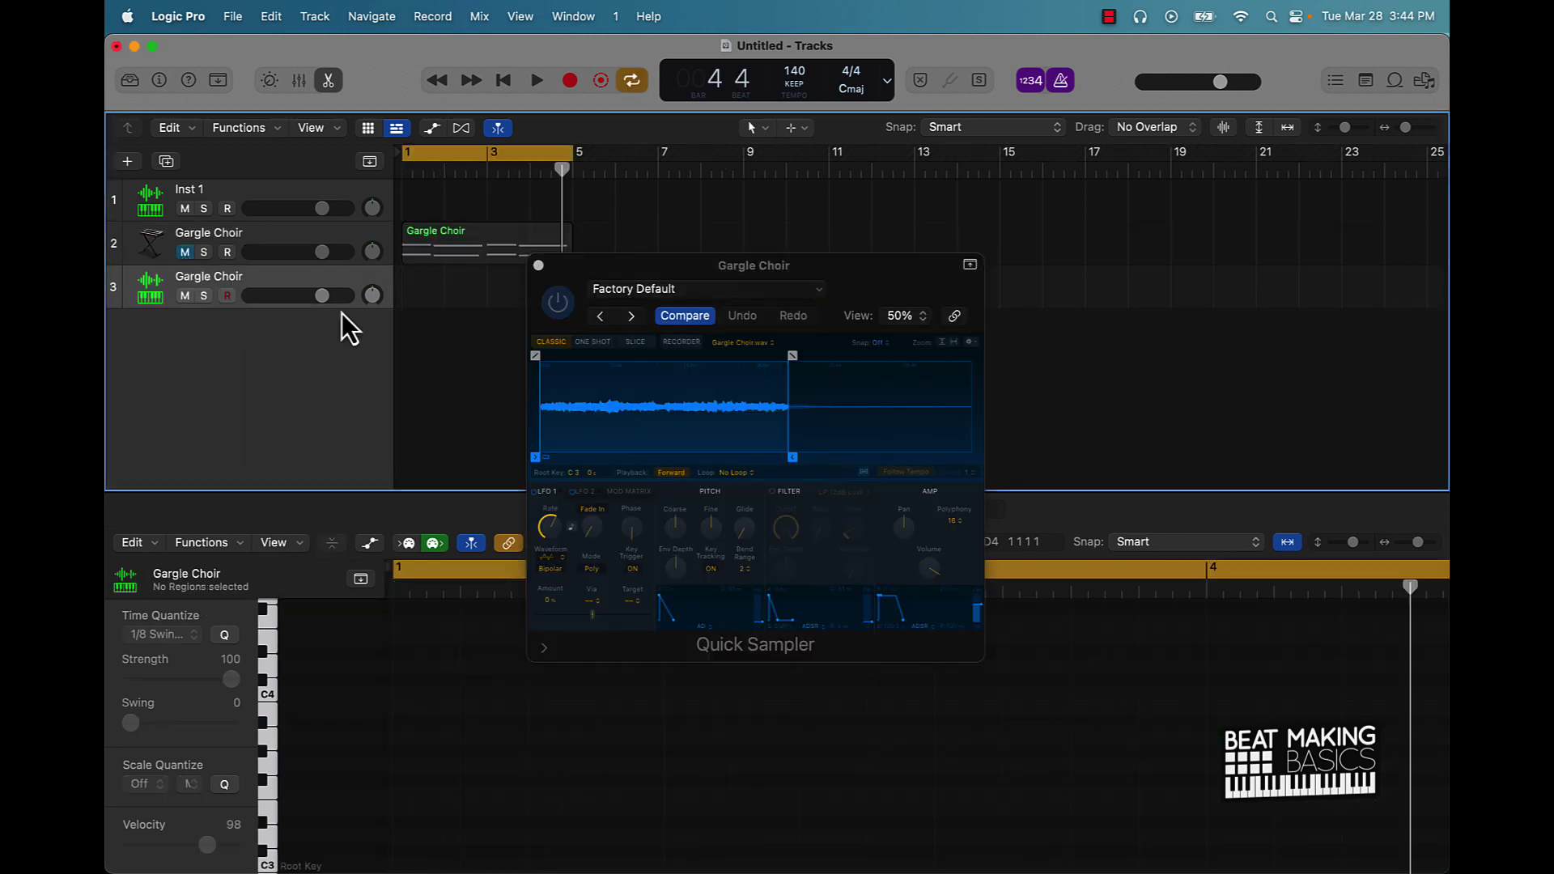
Step: Enable Follow Tempo and reverse playback for the sample in Quick Sampler, and audition it with Musical Typing
click(865, 462)
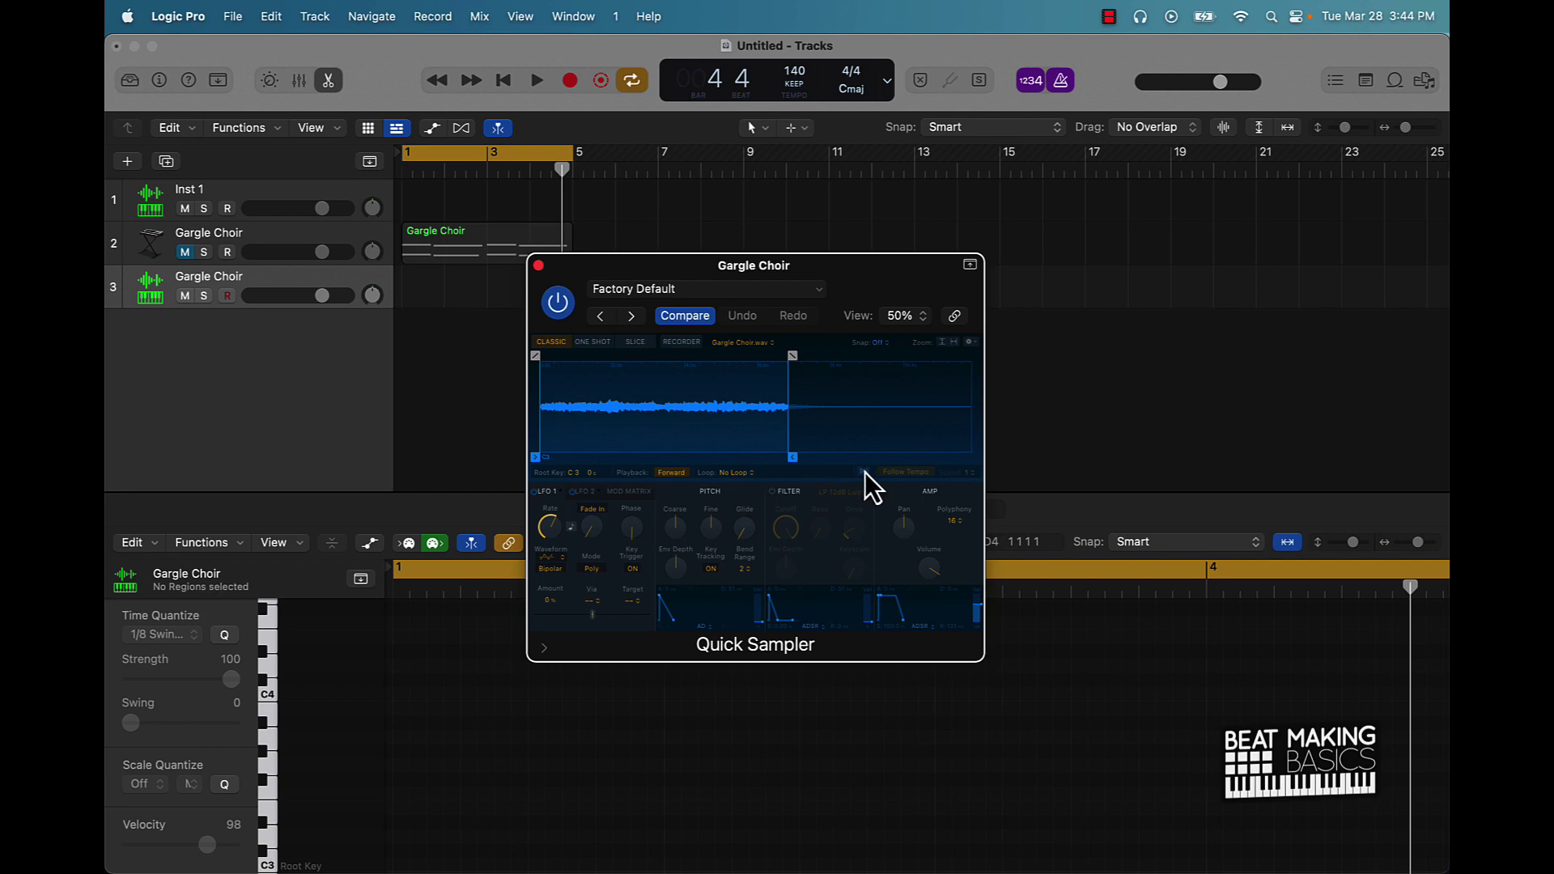
click(863, 472)
key(super+k)
key(k)
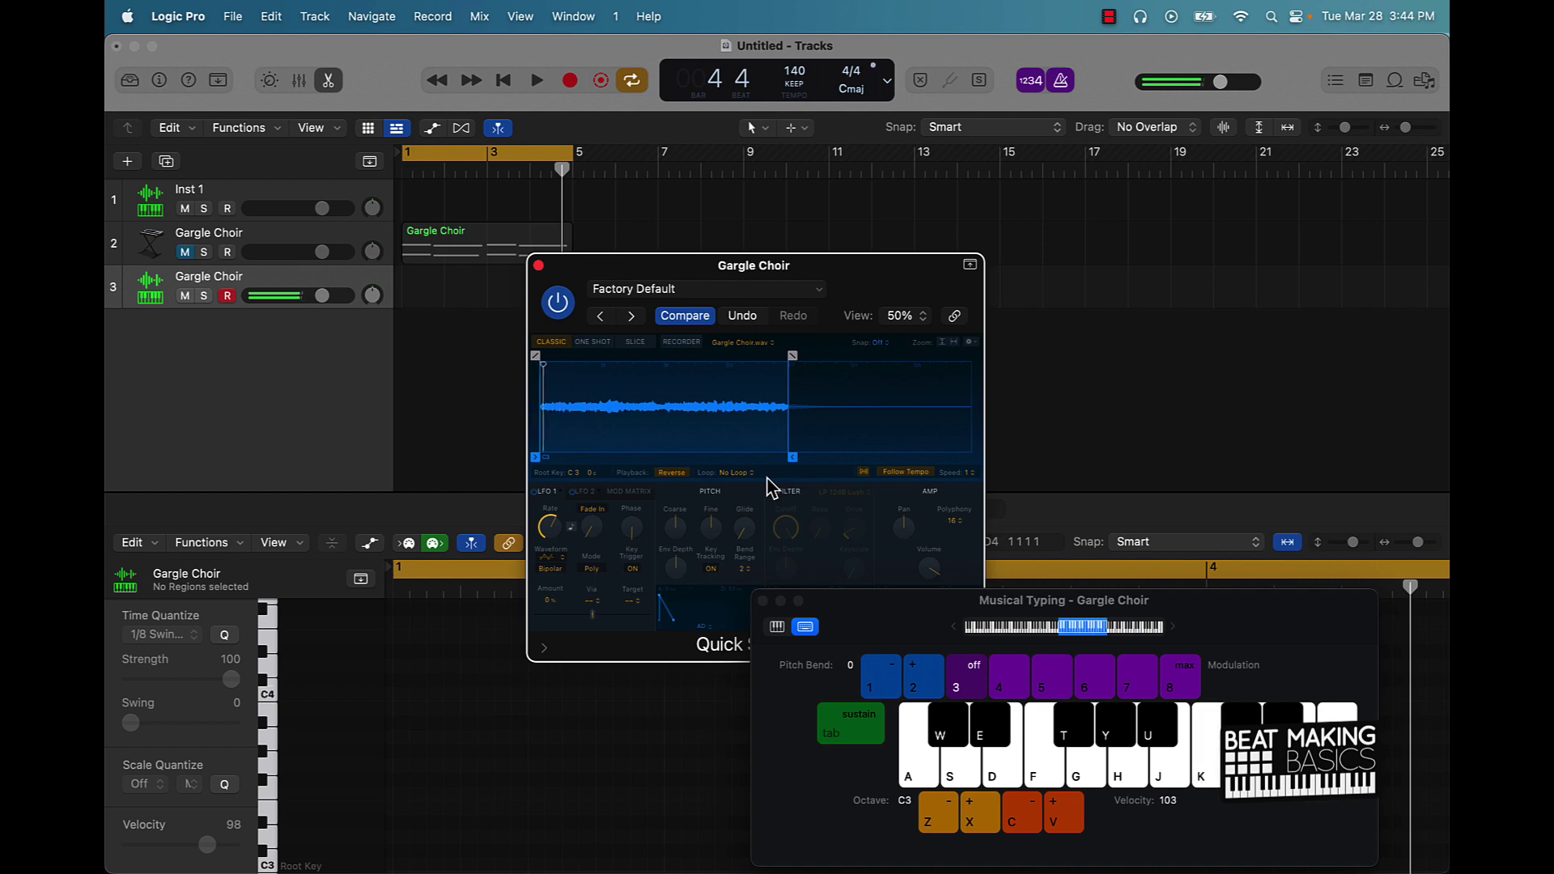
key(d)
key(k)
Step: Record a sustained E3 note on the sampler track across the four-bar cycle, select it, and close the Quick Sampler window
key(r)
key(d)
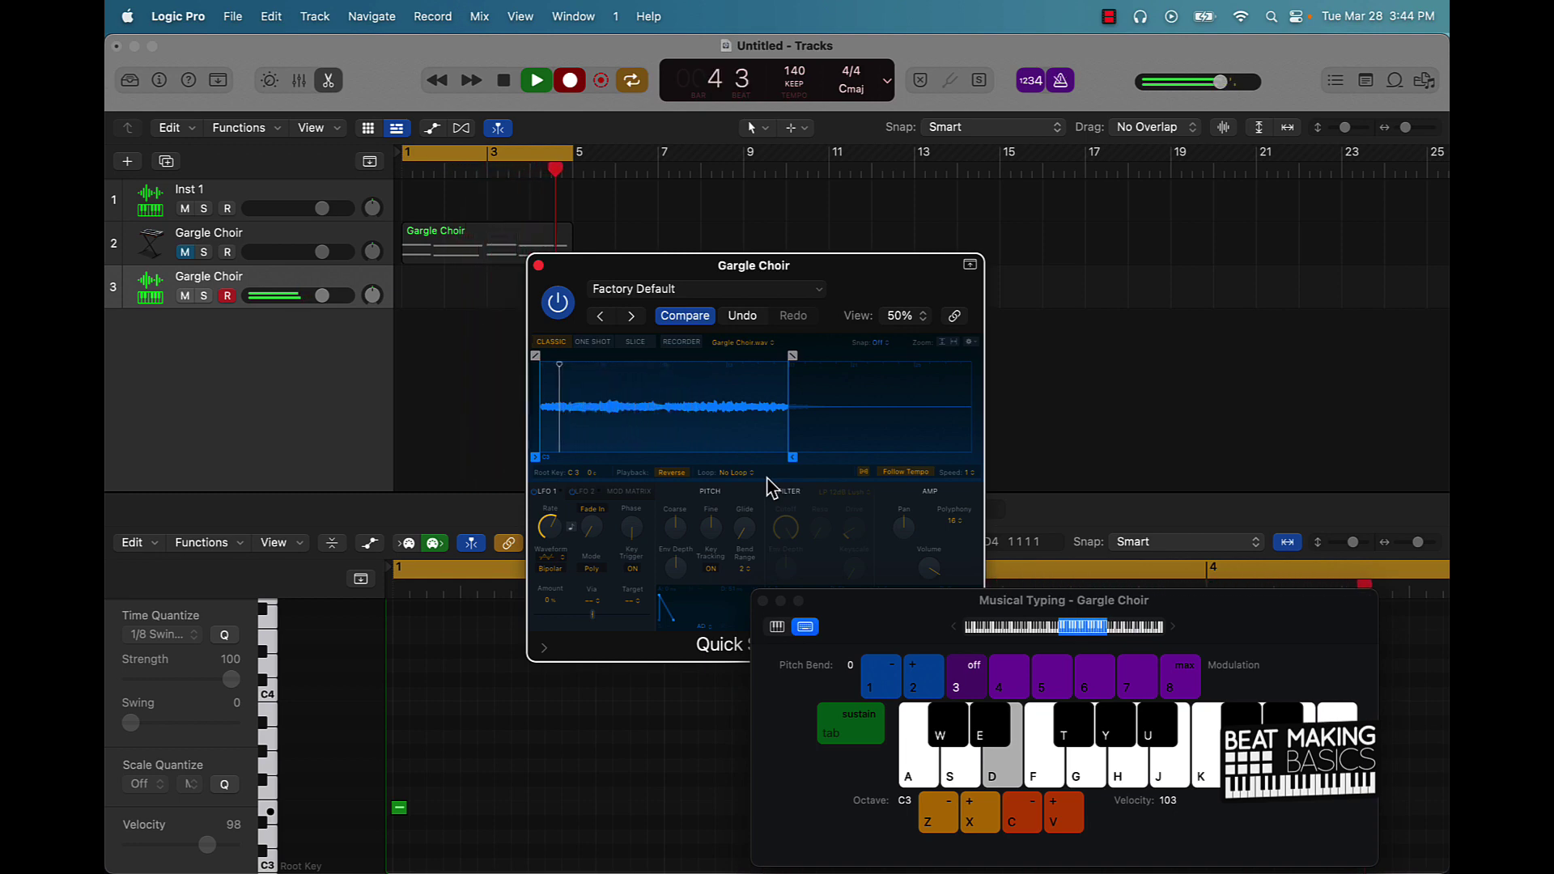
key(space)
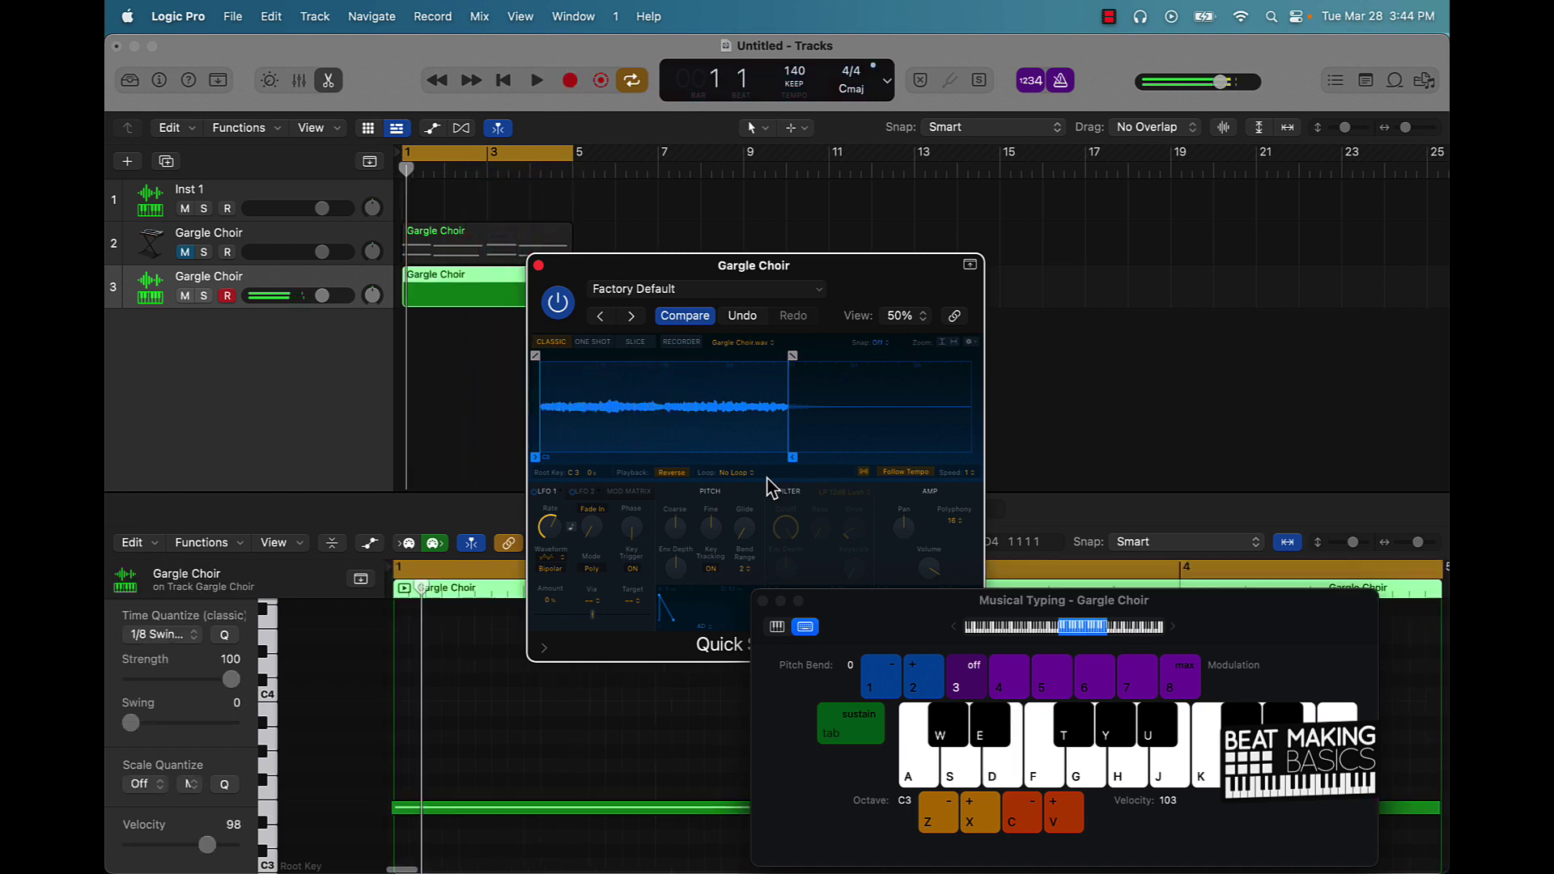
click(663, 761)
key(super+a)
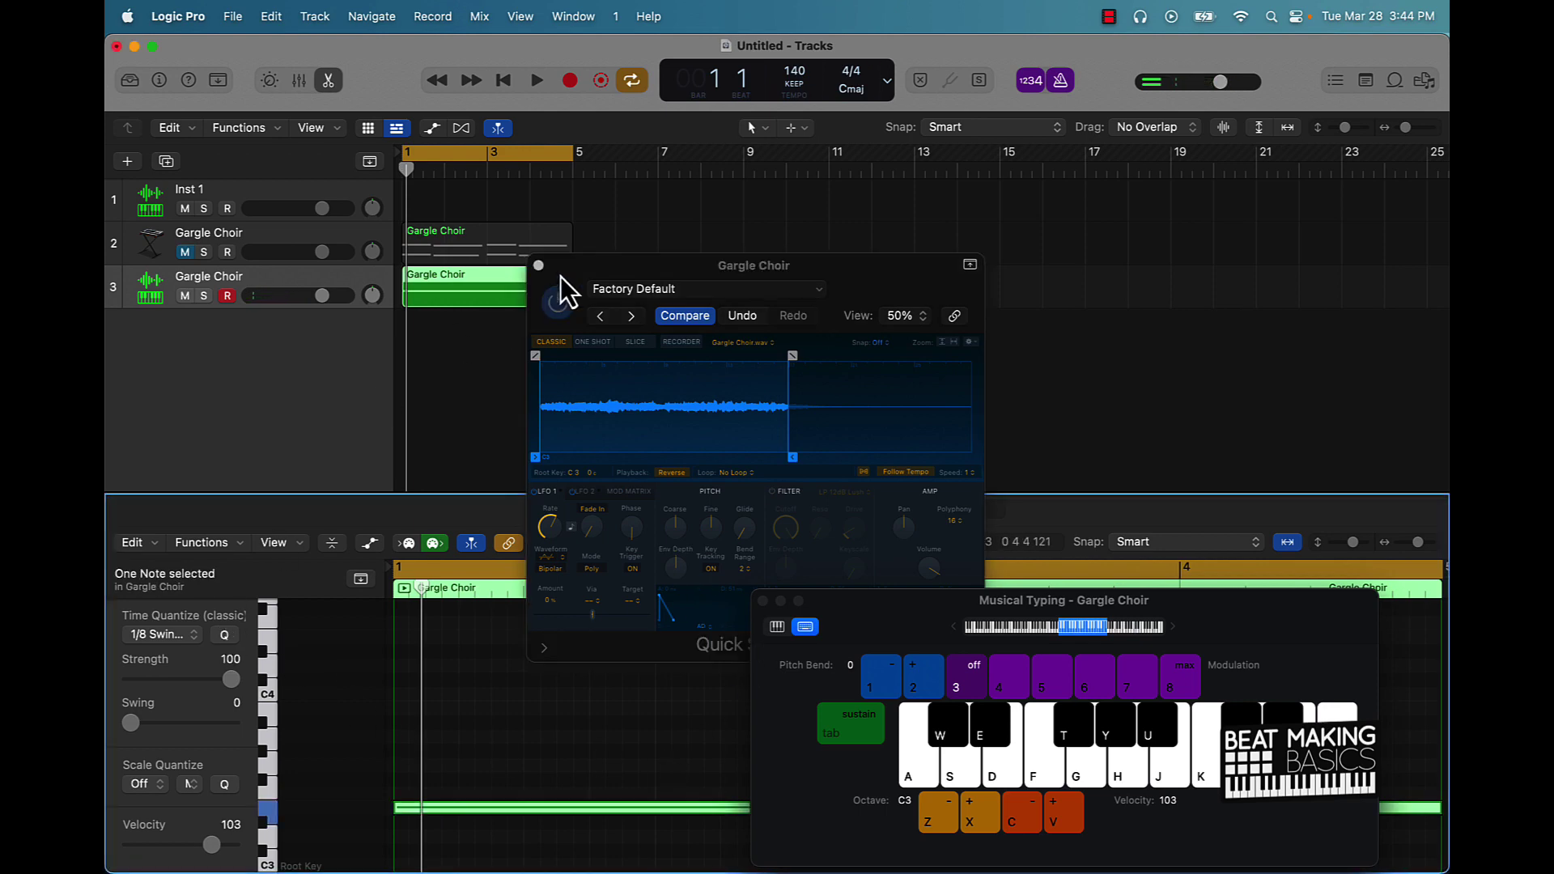
click(538, 264)
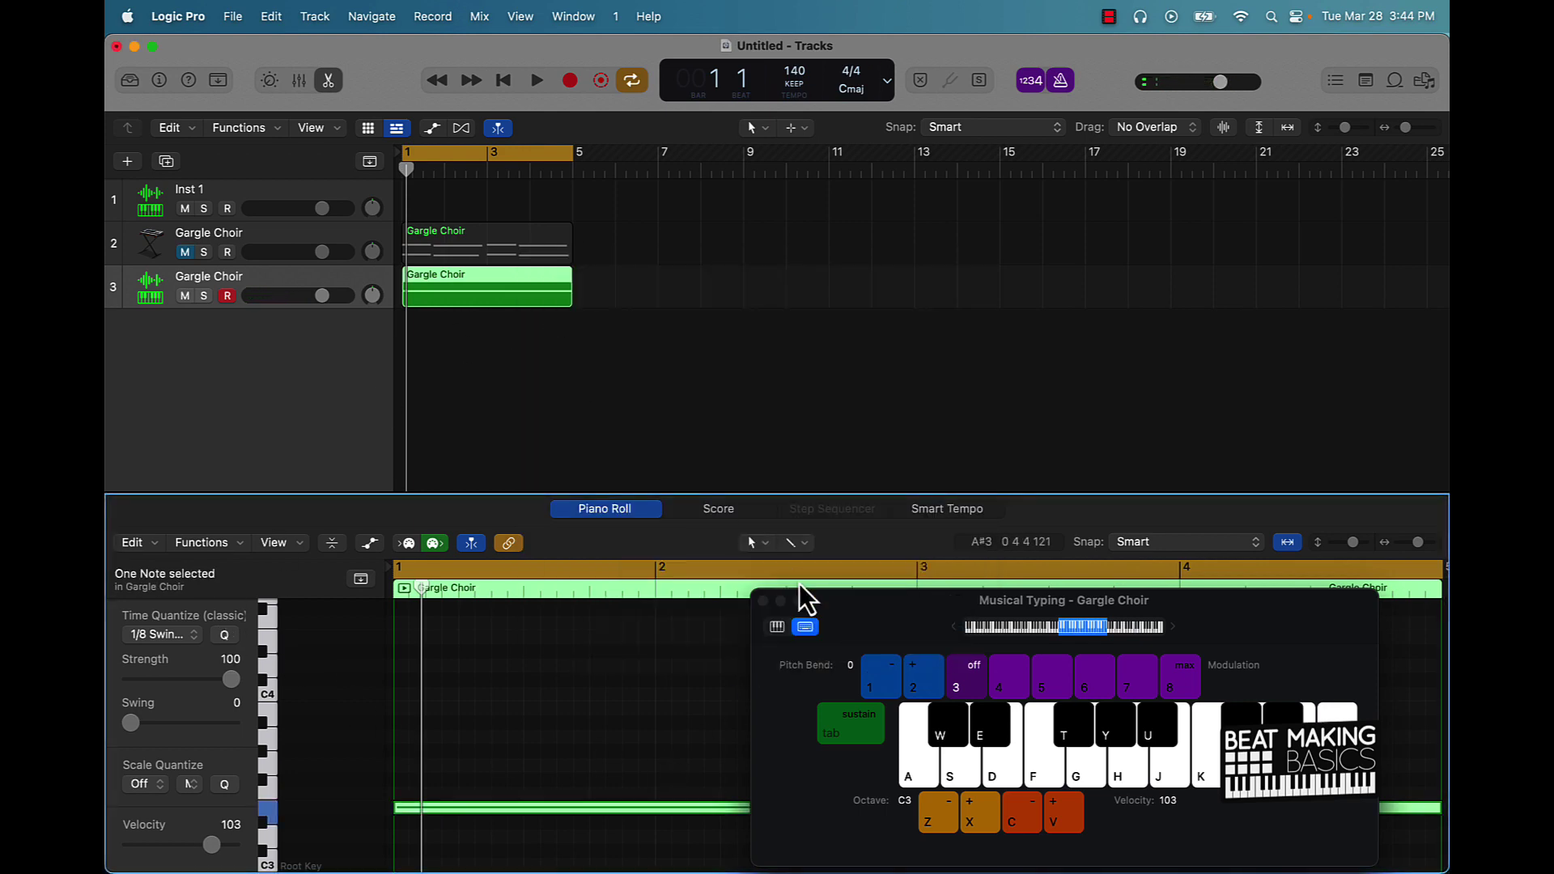
Step: Duplicate the sampler track, copy its region onto the new track, and transpose the copy up 12 semitones
click(298, 272)
key(super+d)
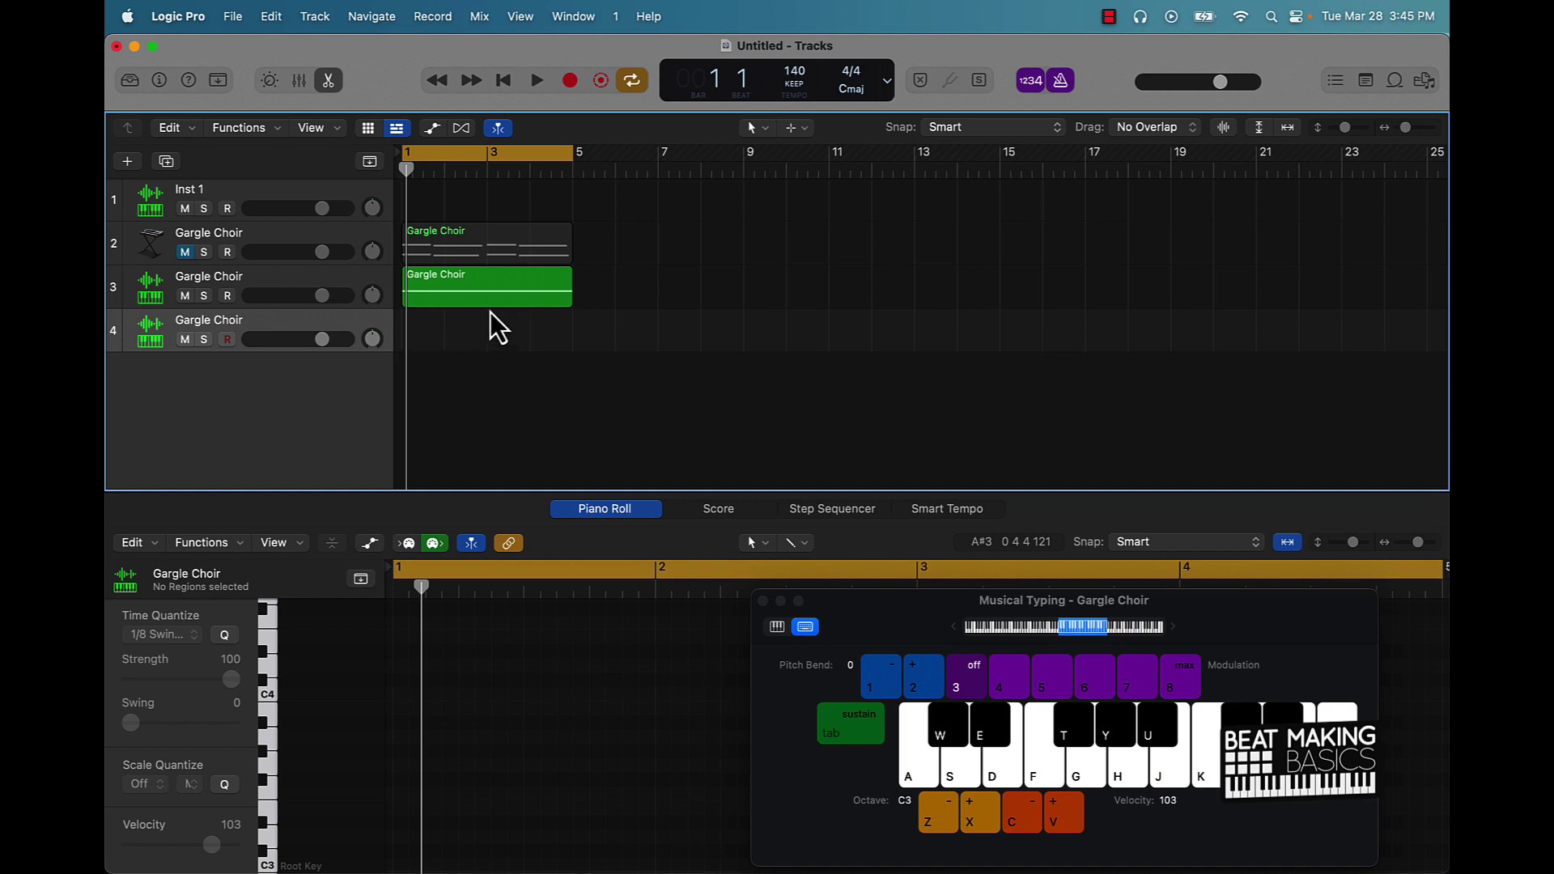
drag(488, 299, 522, 326)
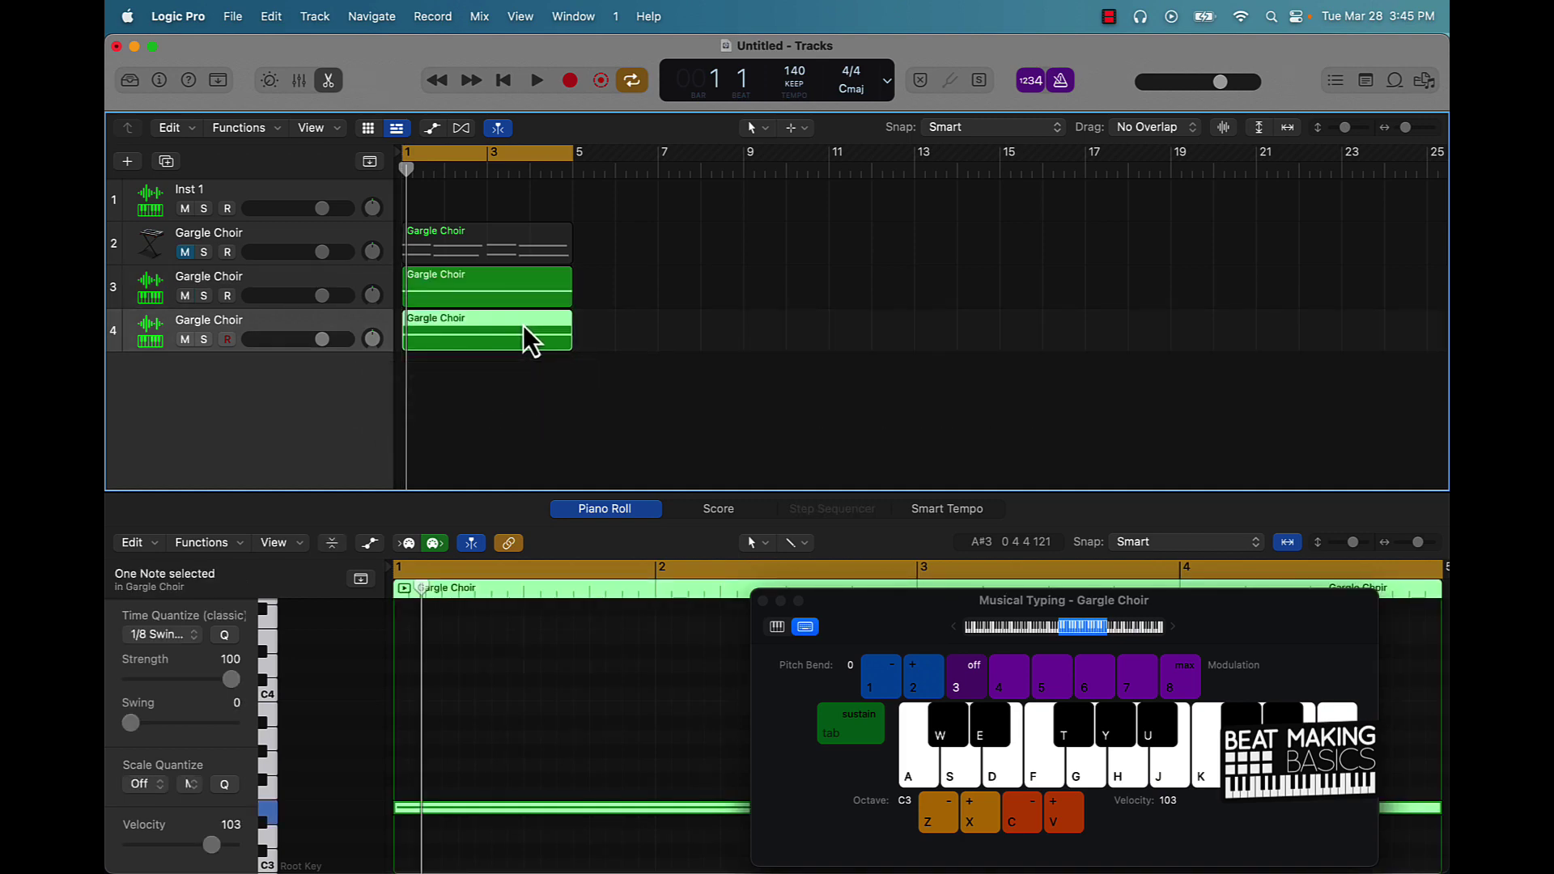
key(alt+shift+Up)
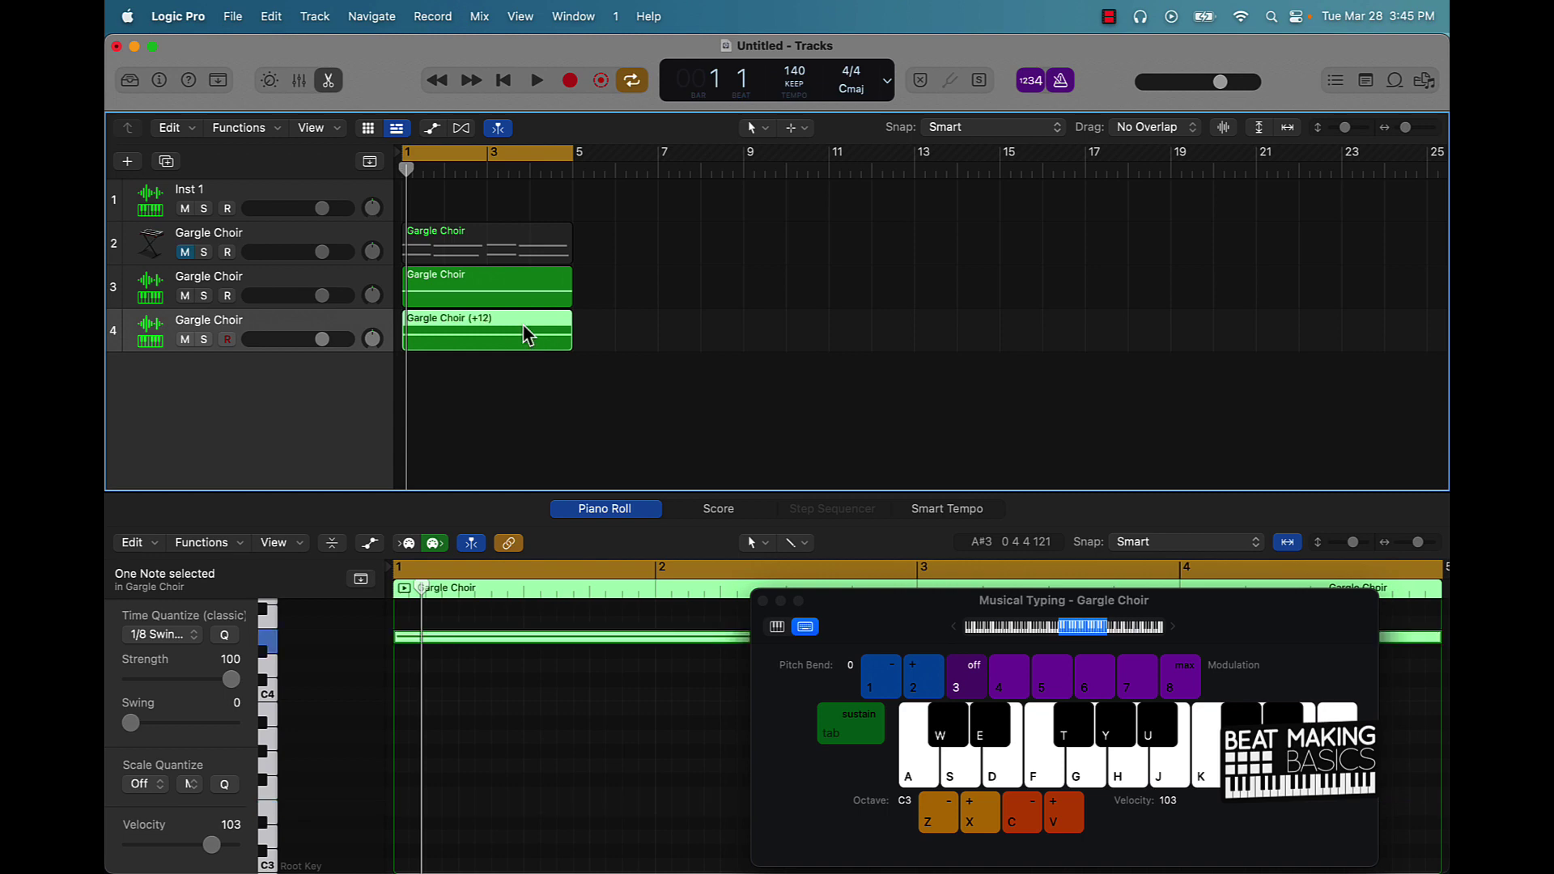
Step: Lower the volume of both sampler tracks slightly during playback, and mute the transposed copy's track
scroll(524, 332, right, 2)
key(space)
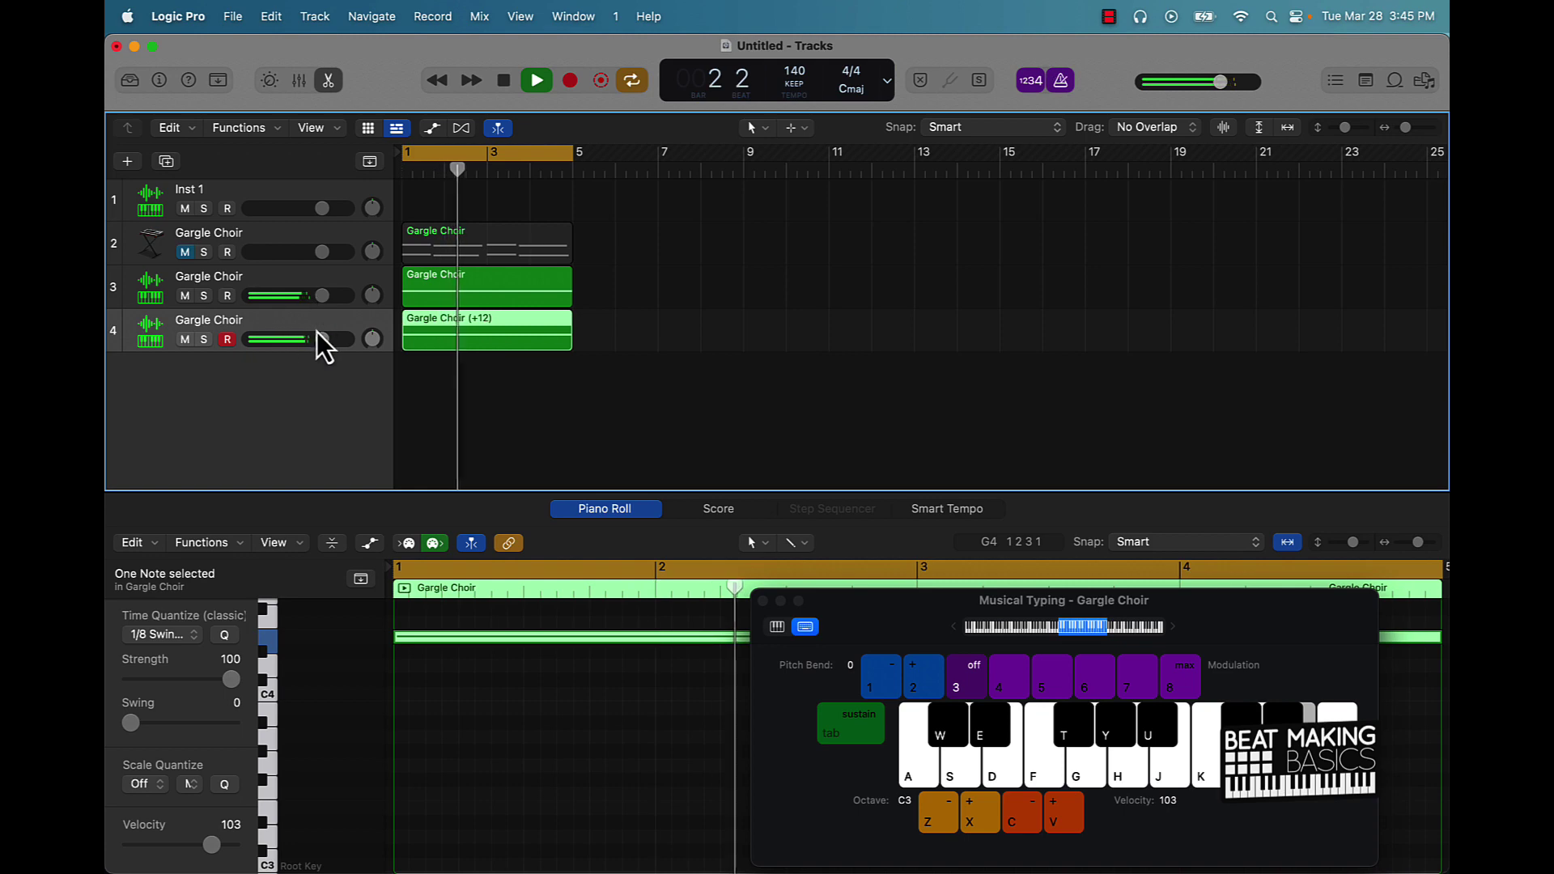
drag(322, 338, 314, 339)
key(space)
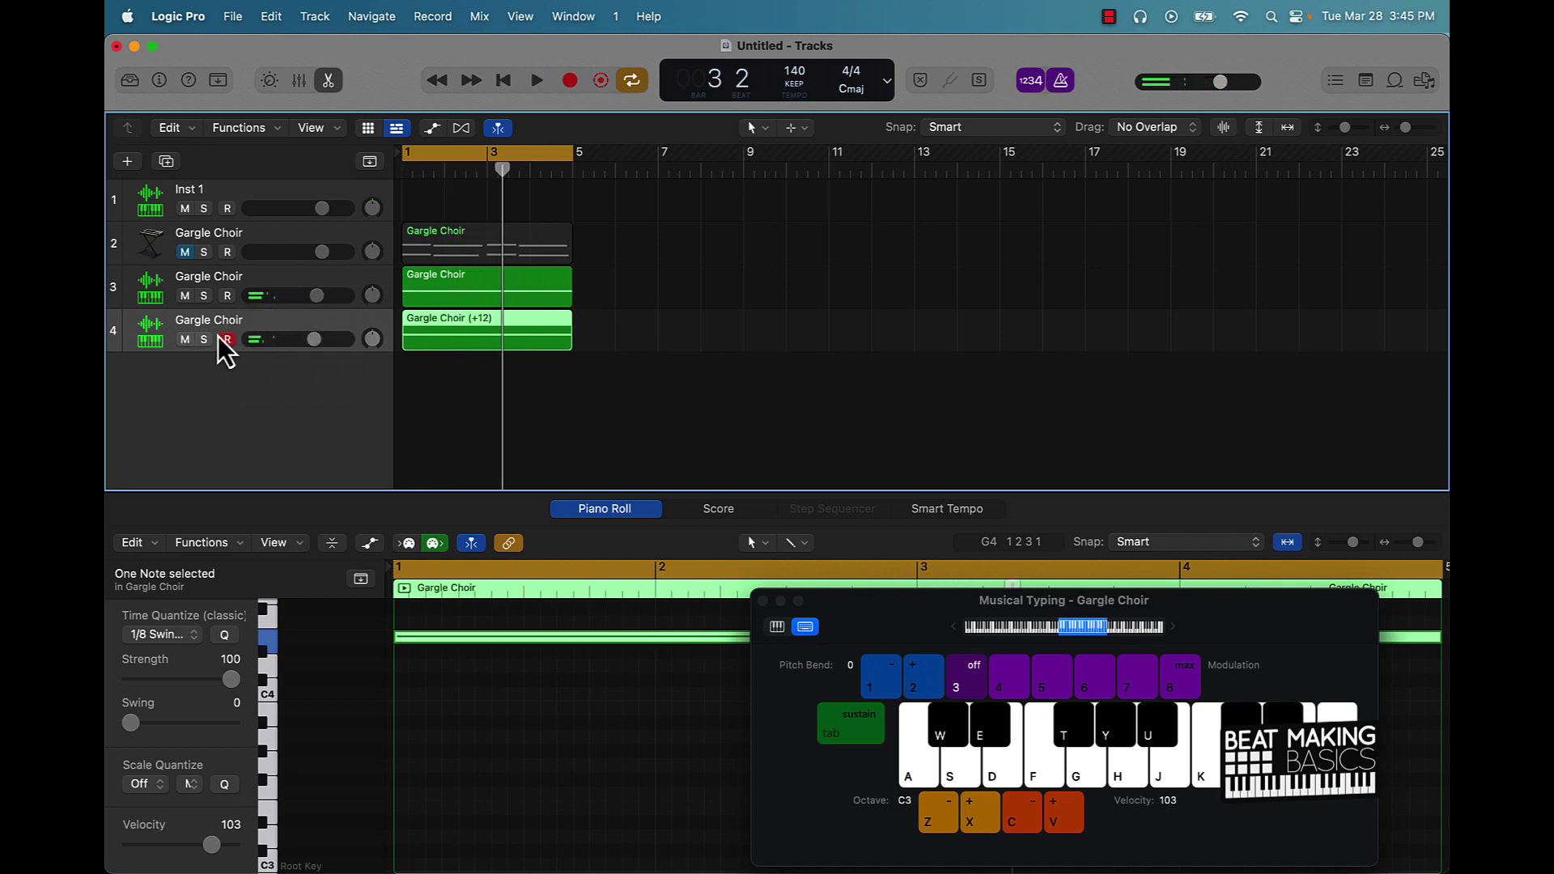
click(186, 339)
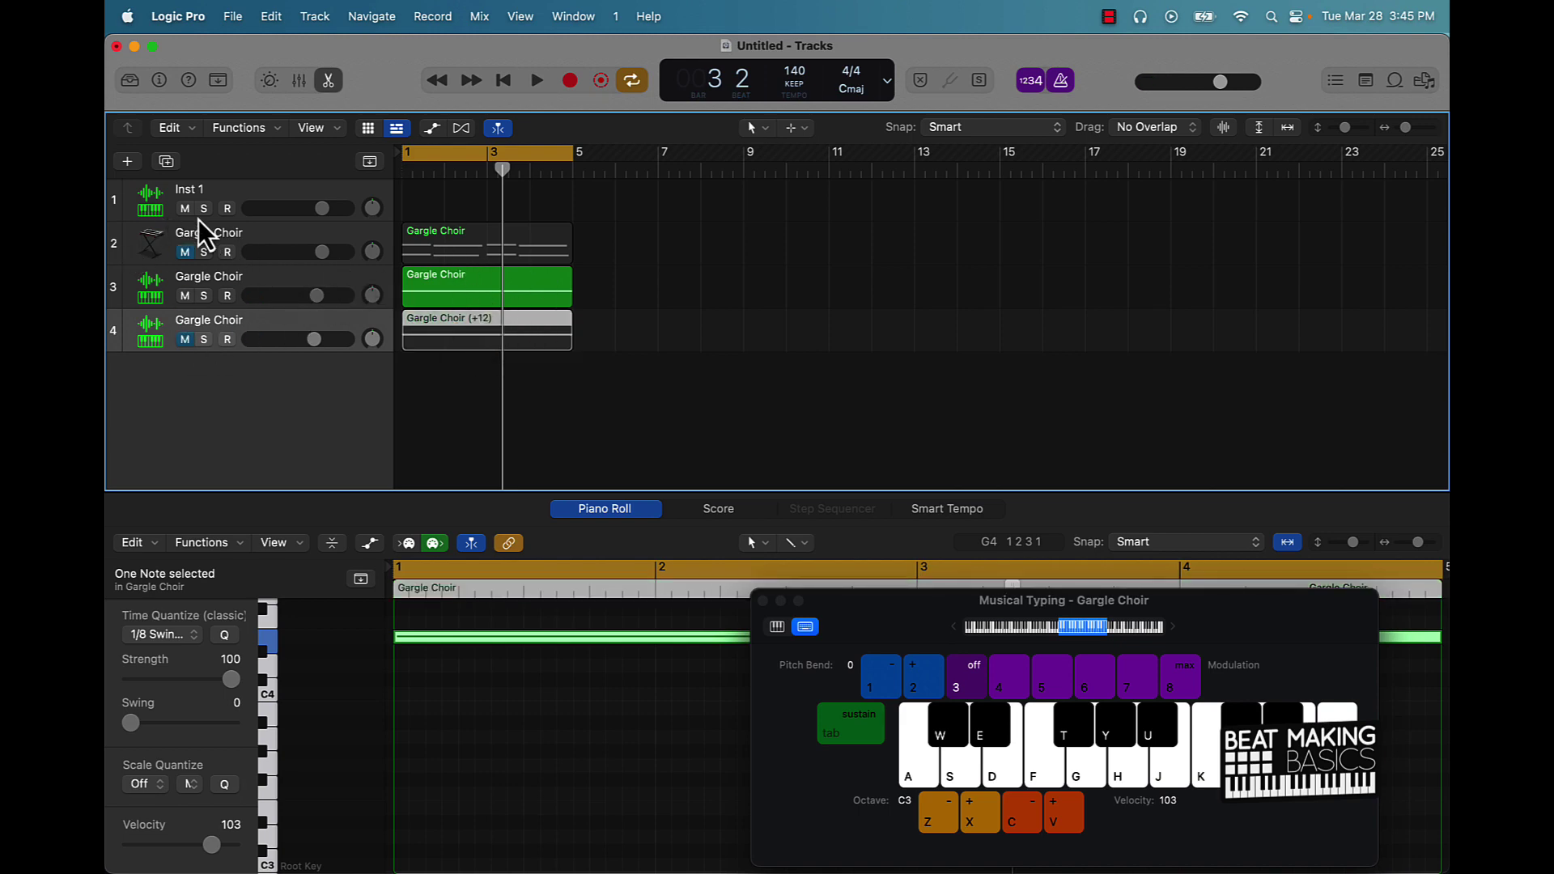
Step: Create a new software instrument track using Ultrabeat (Drum Machine)
click(127, 164)
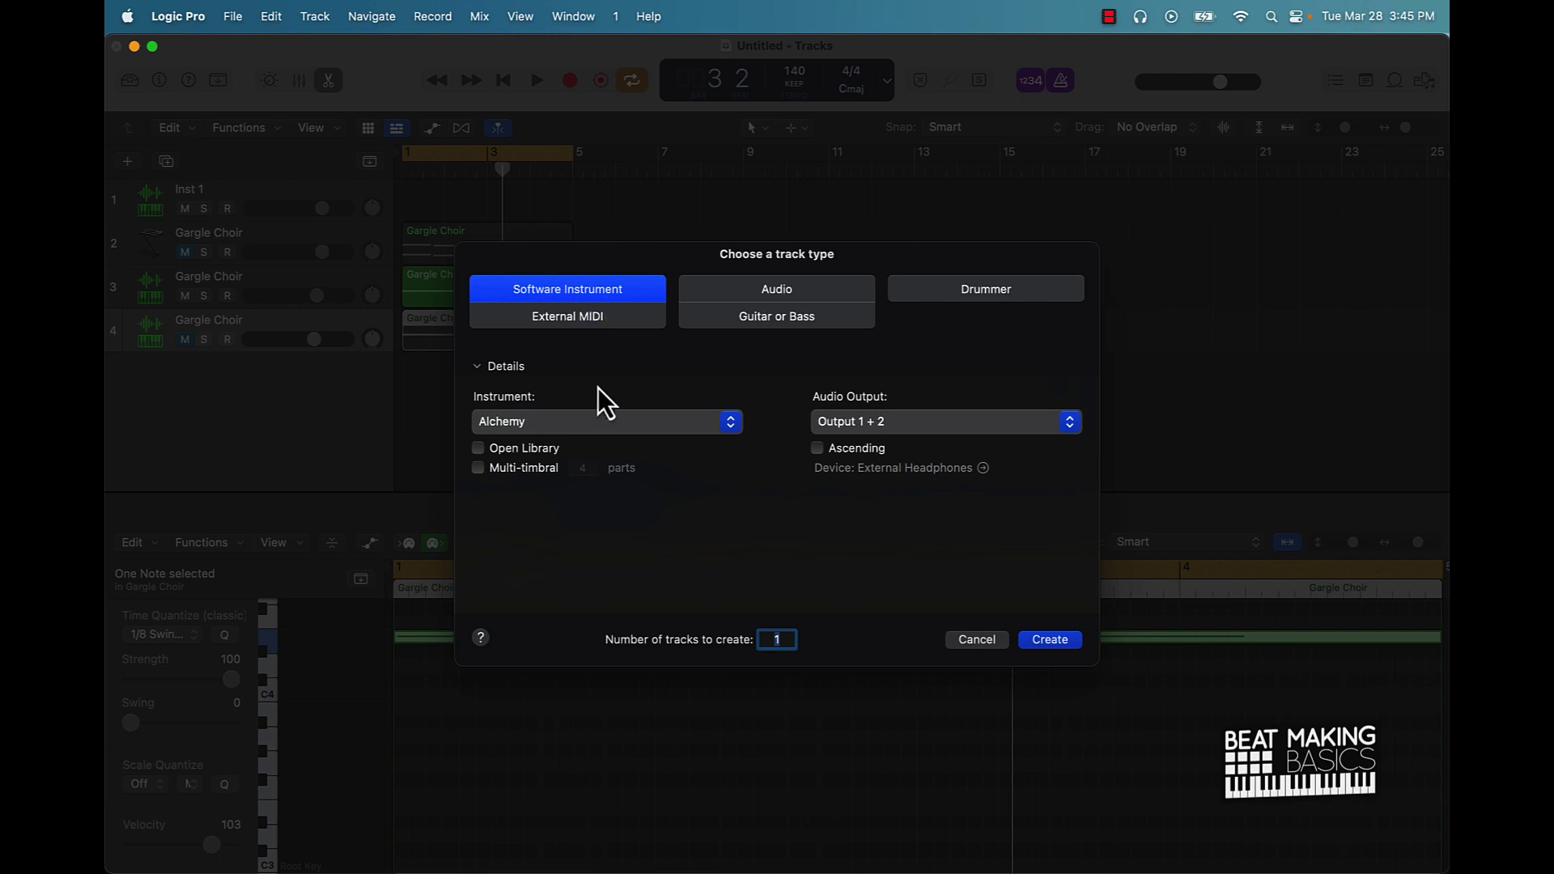
click(599, 421)
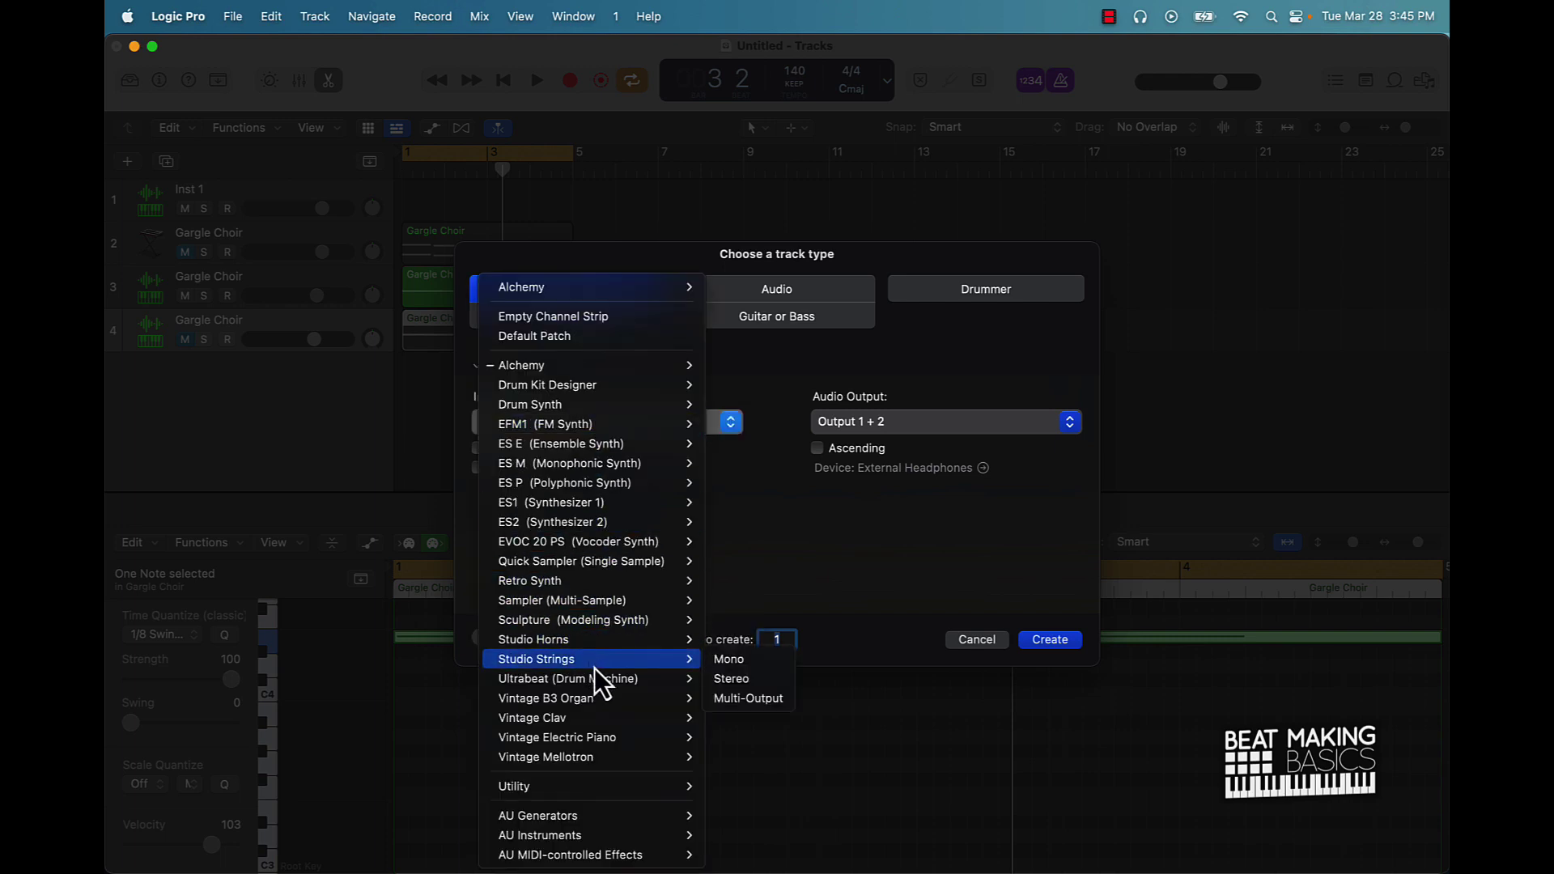
mouse_move(602, 680)
click(760, 680)
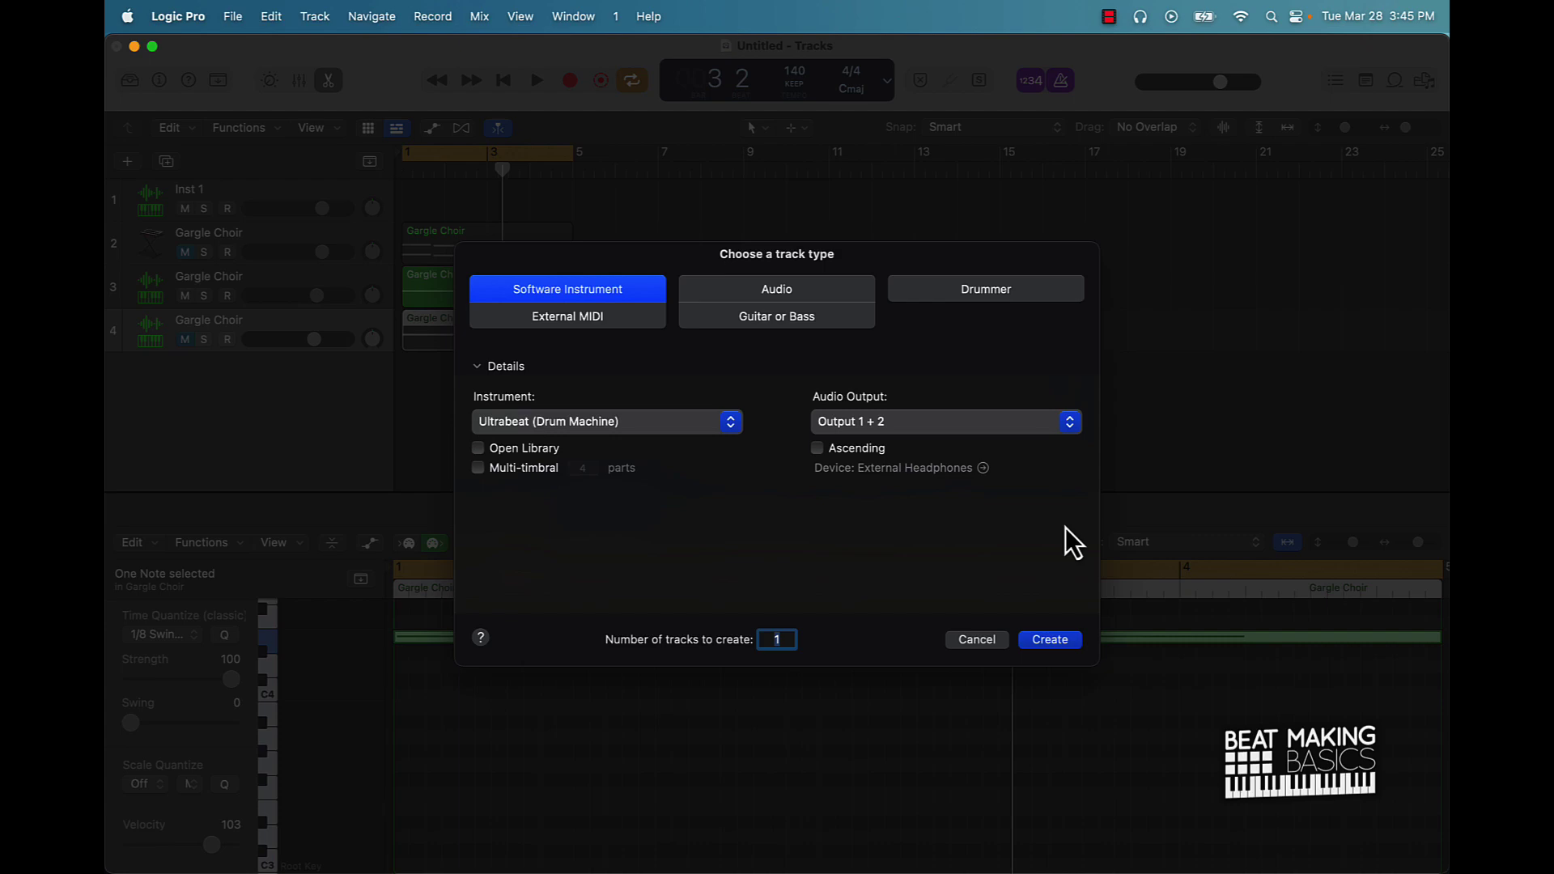
click(1048, 640)
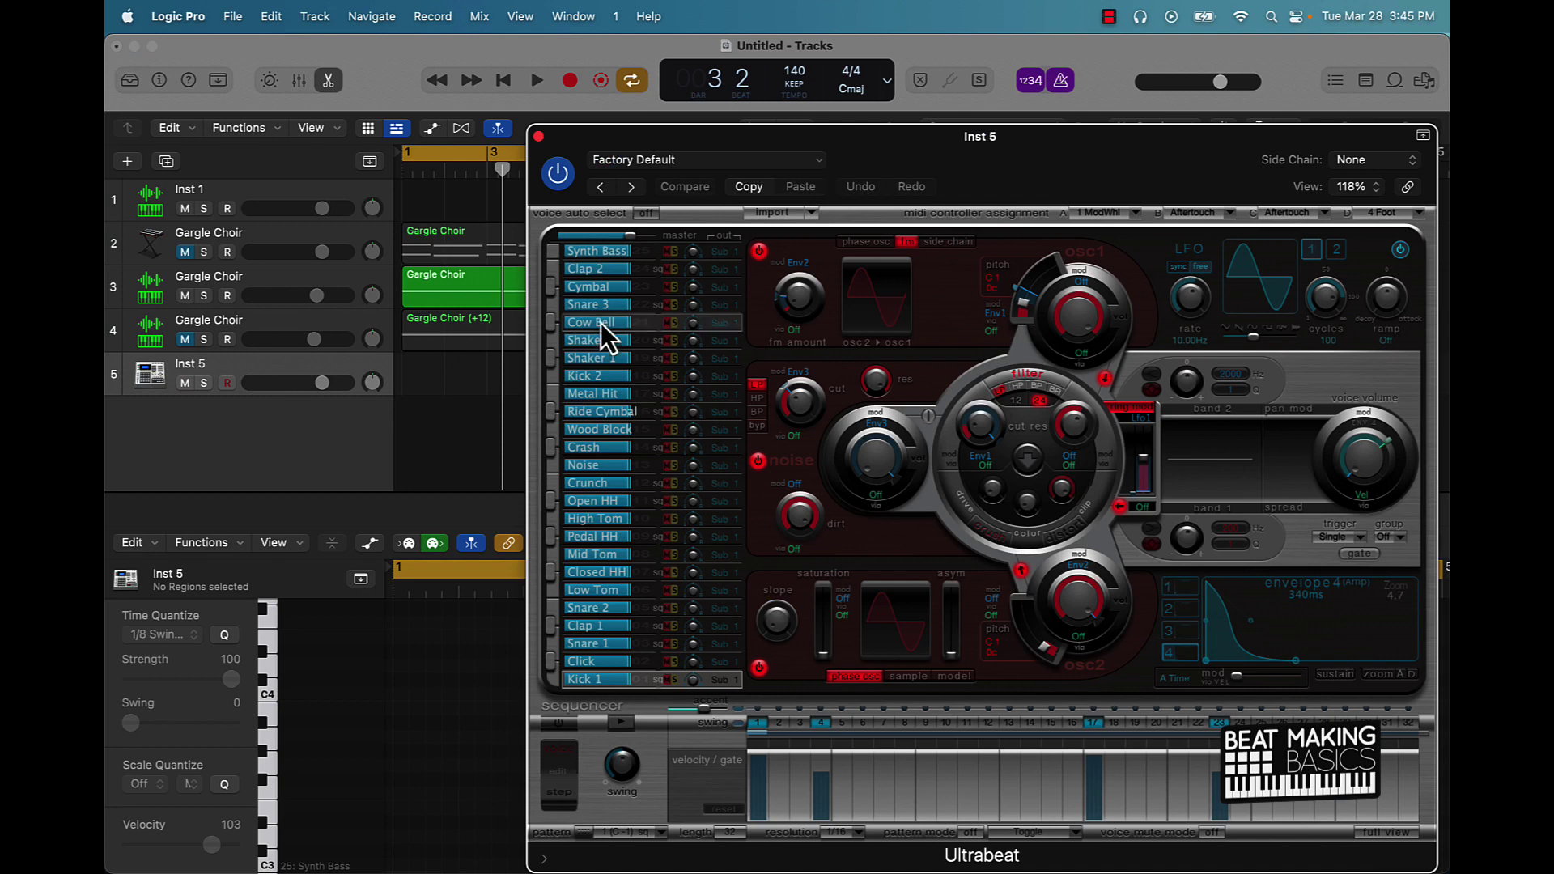
Step: Load the Rap Lords Drum Kit B preset into Ultrabeat and move the plug-in window out of the way
click(683, 160)
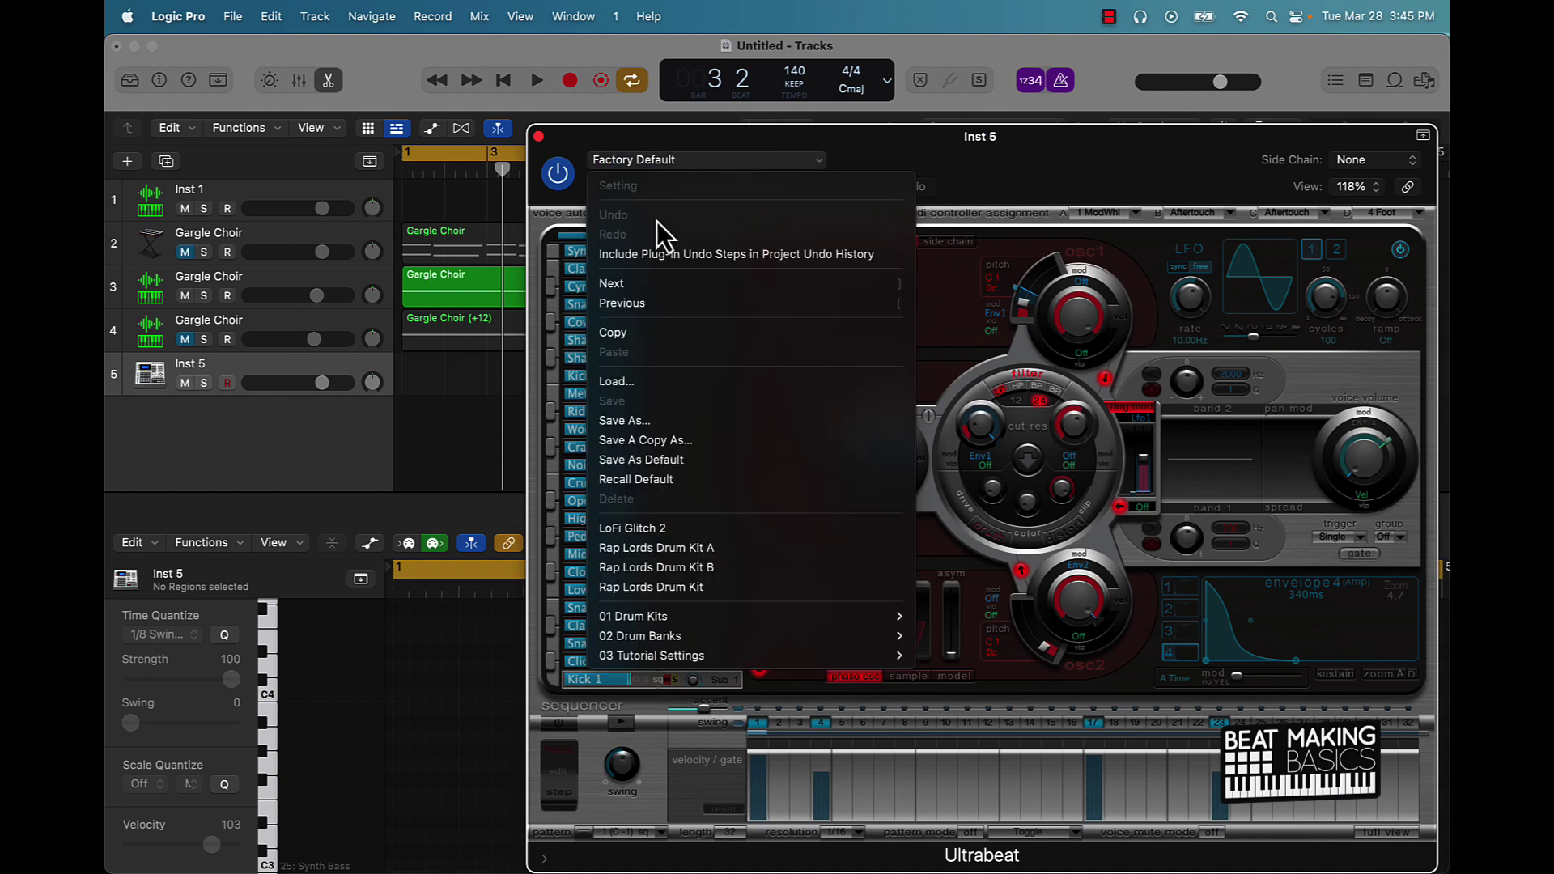
click(691, 567)
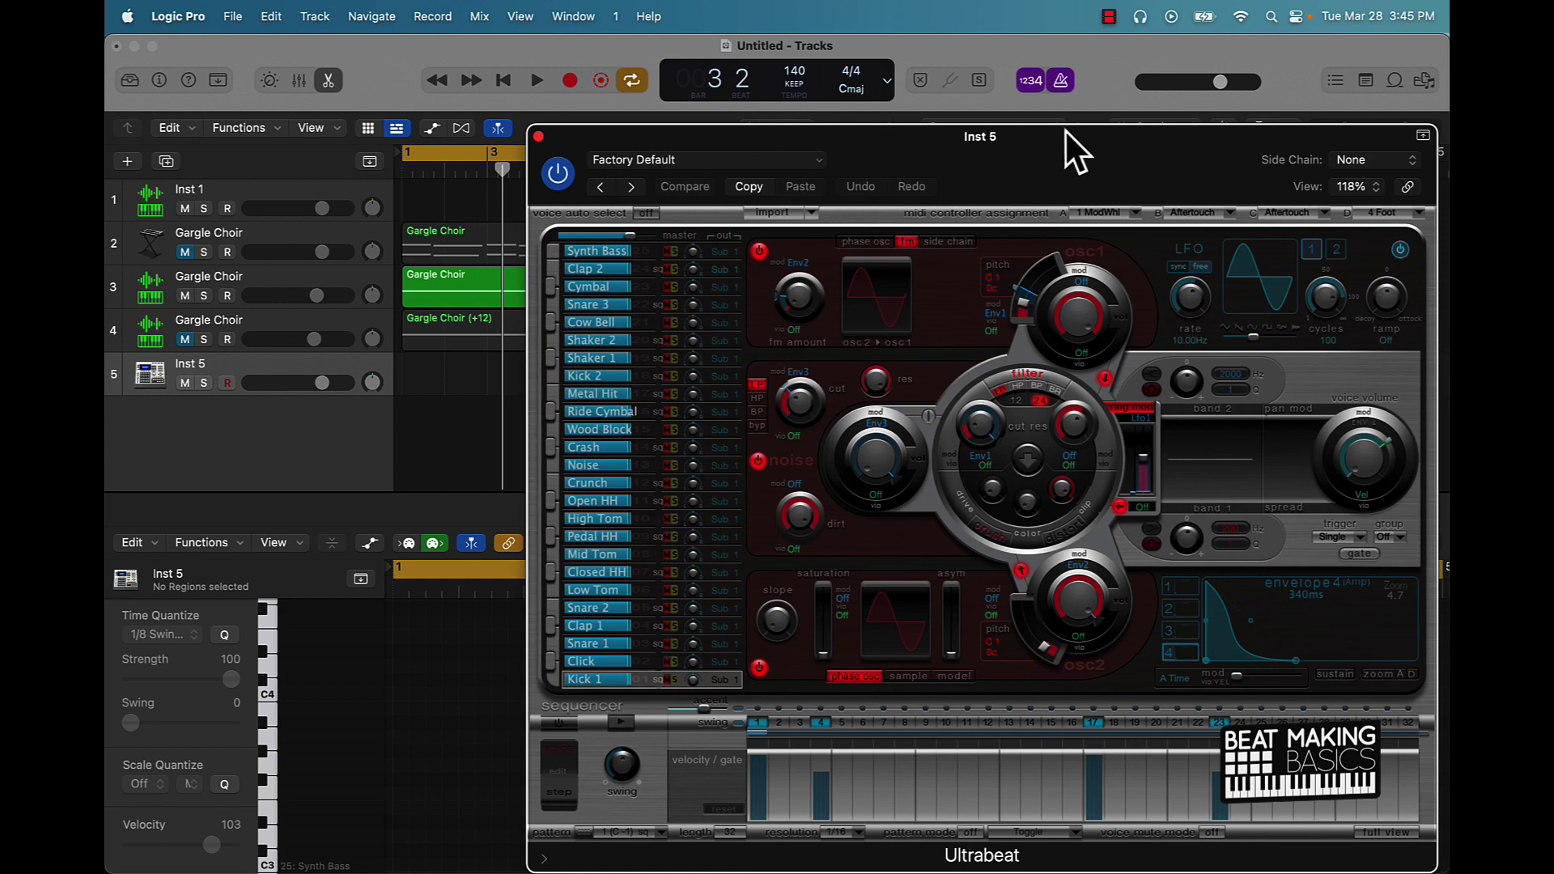
drag(1065, 129, 841, 91)
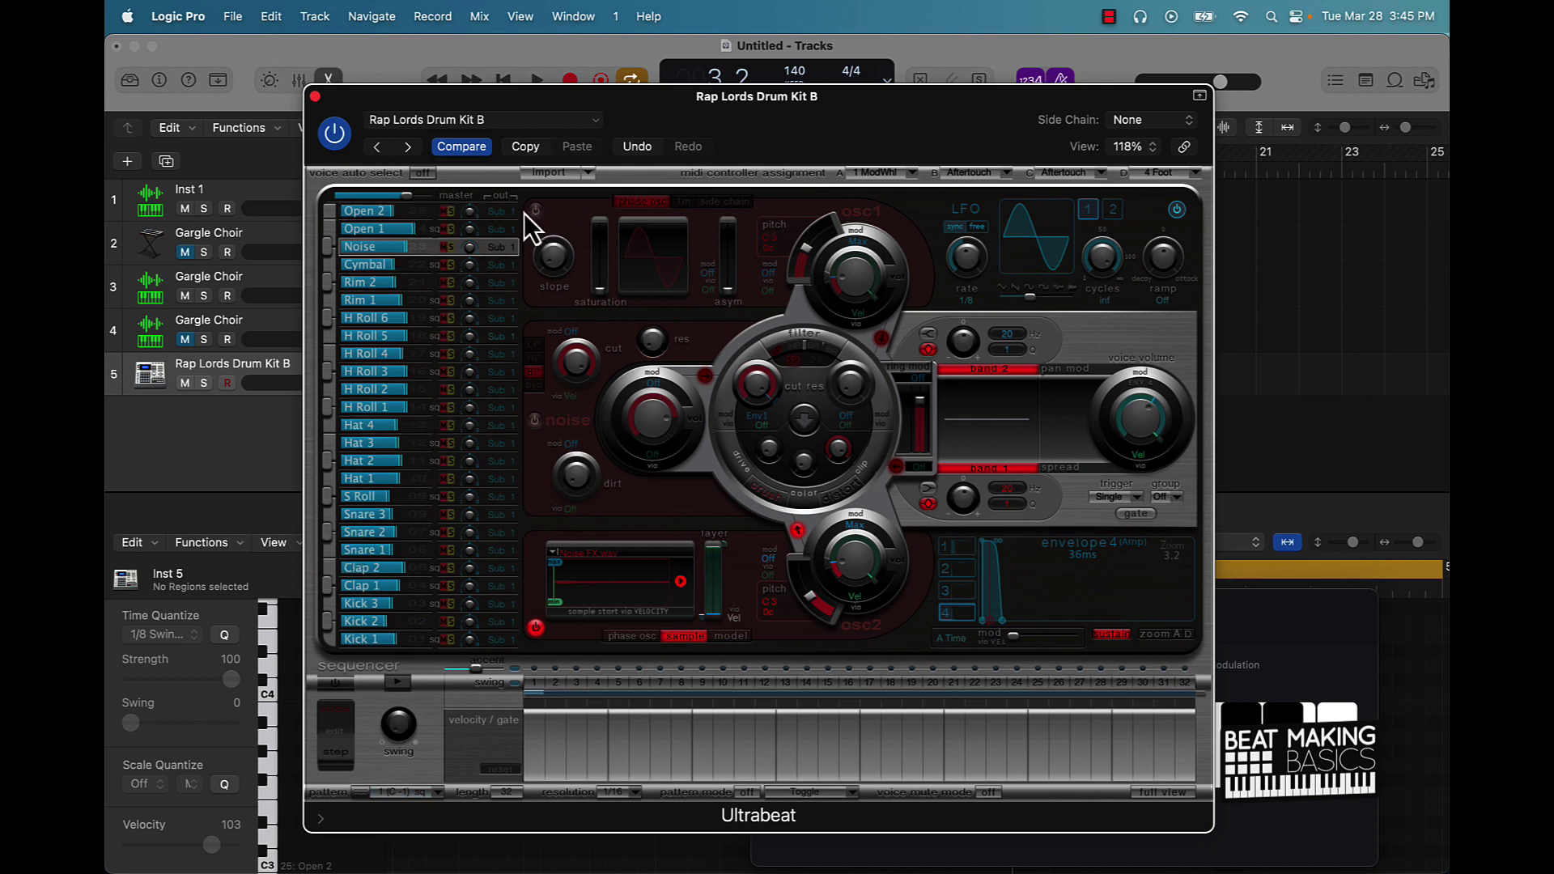
Step: Show Musical Typing, audition the kit's sounds while lowering the octave to C1, and close the Ultrabeat window
key(super+k)
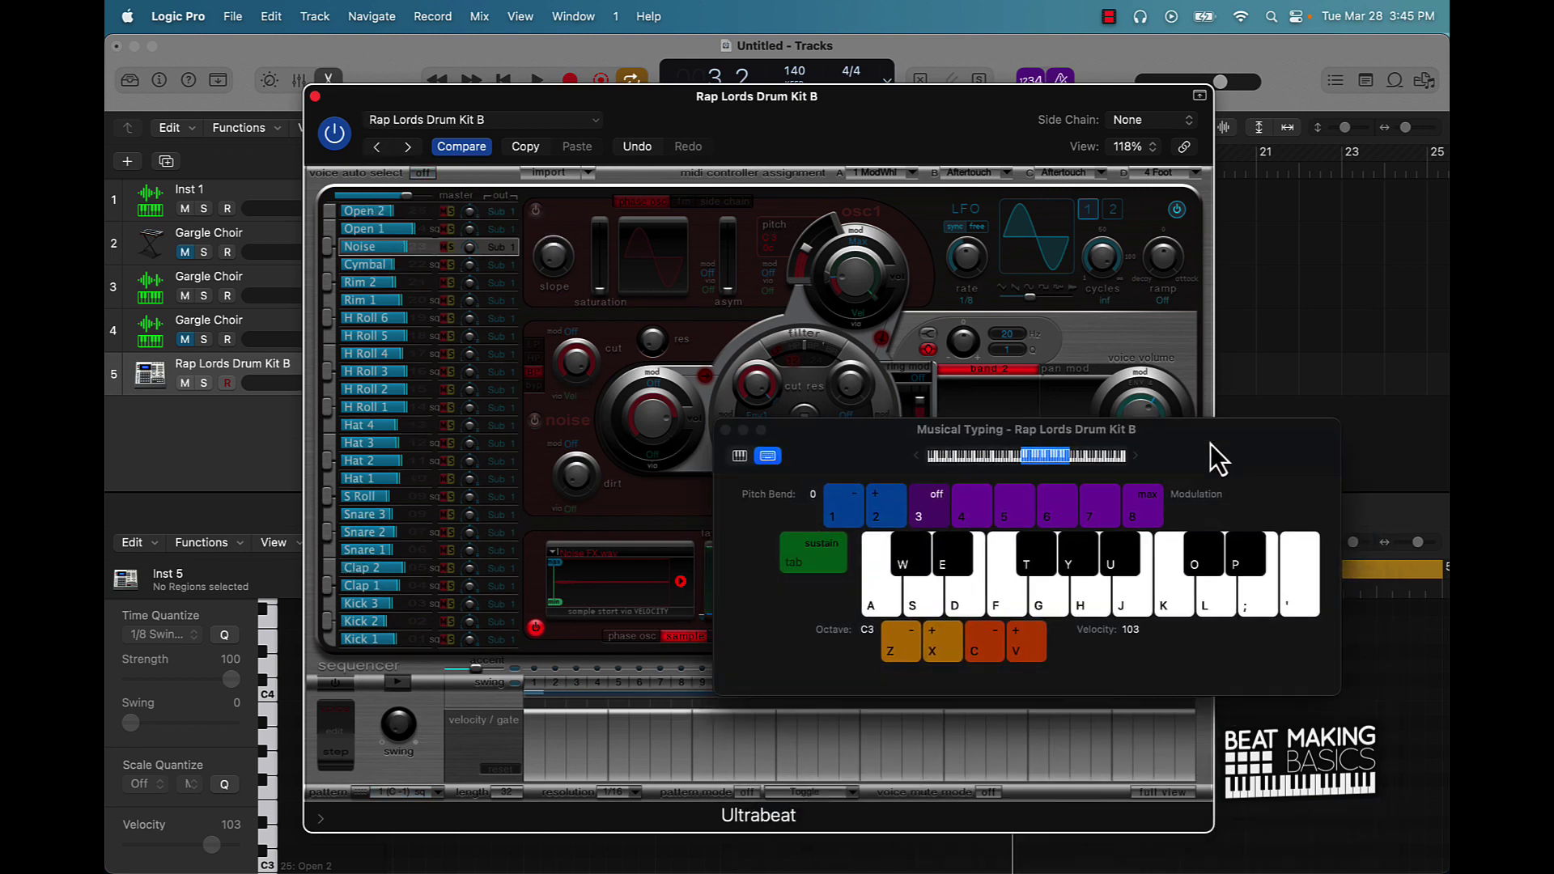
key(a)
key(s)
key(d)
key(f)
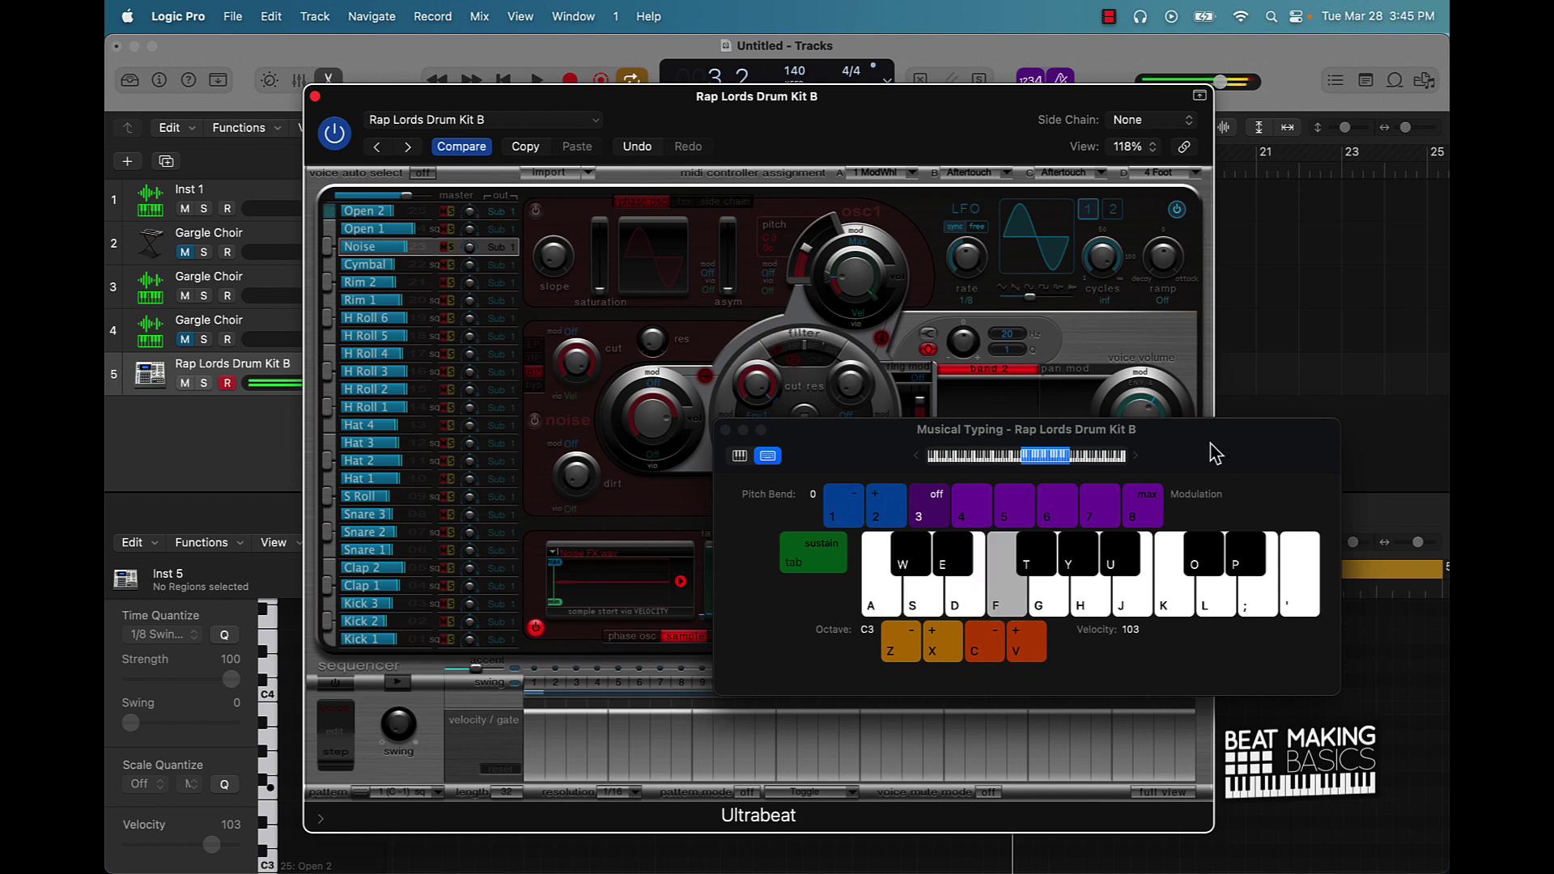
key(z)
key(a)
key(s)
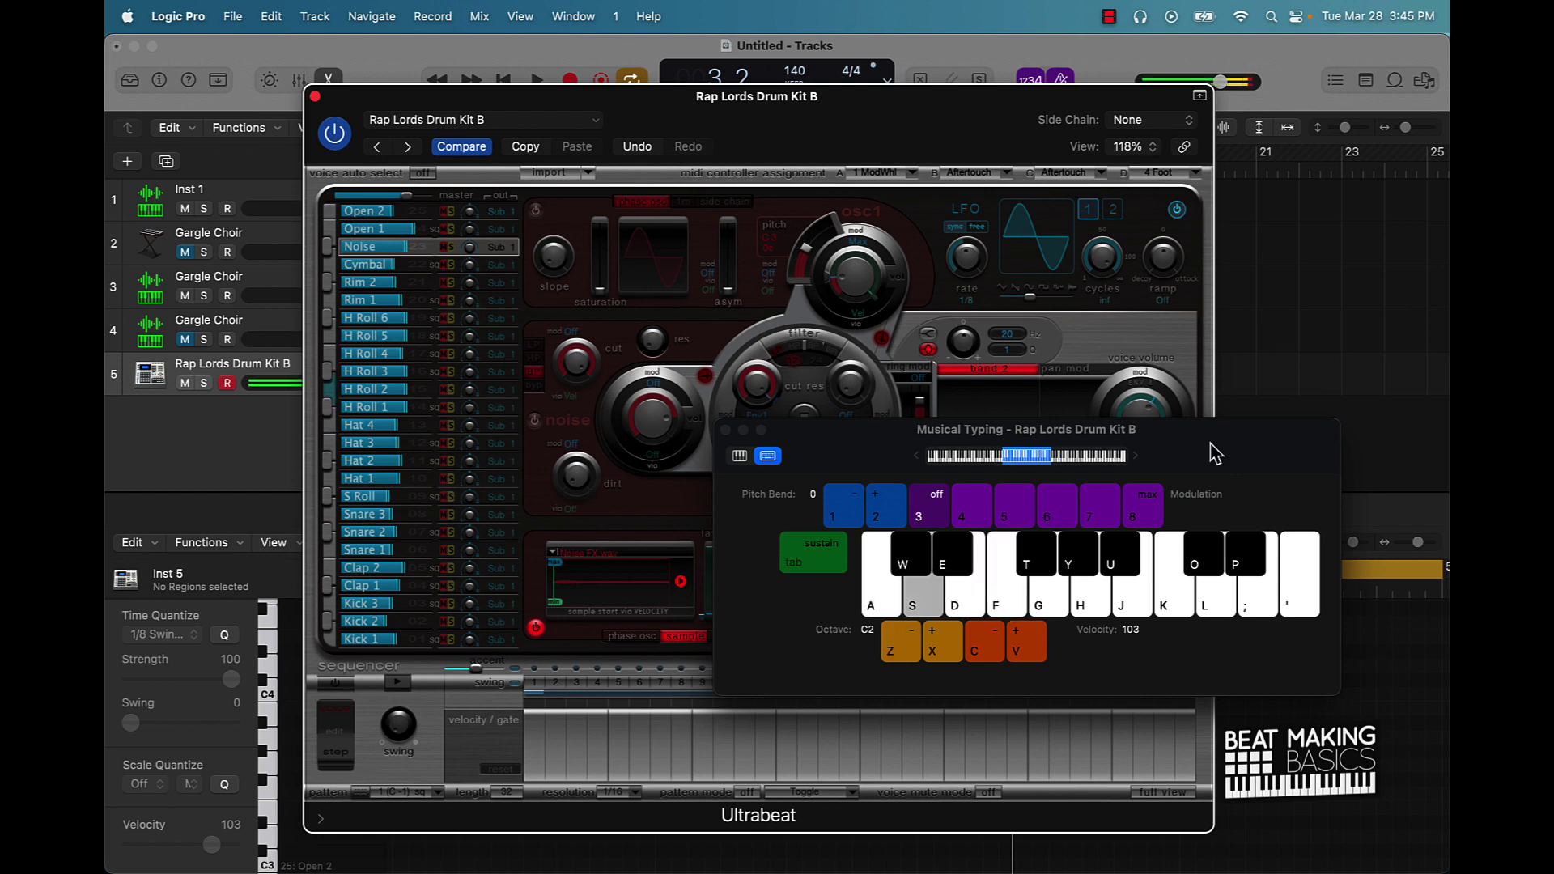
key(z)
key(a)
key(s)
key(d)
key(f)
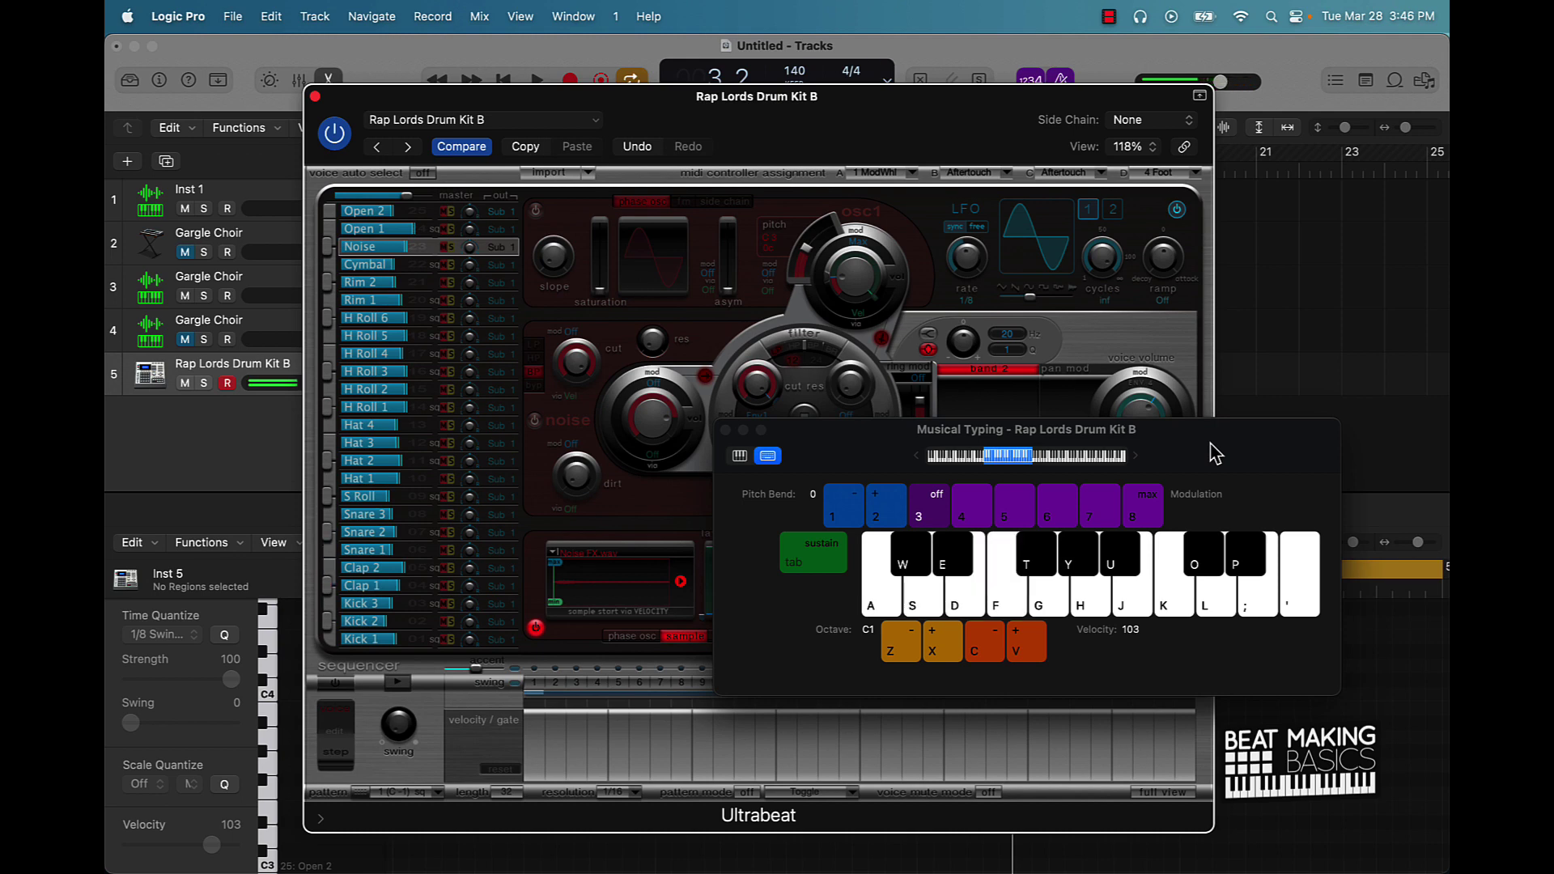
click(316, 97)
key(d)
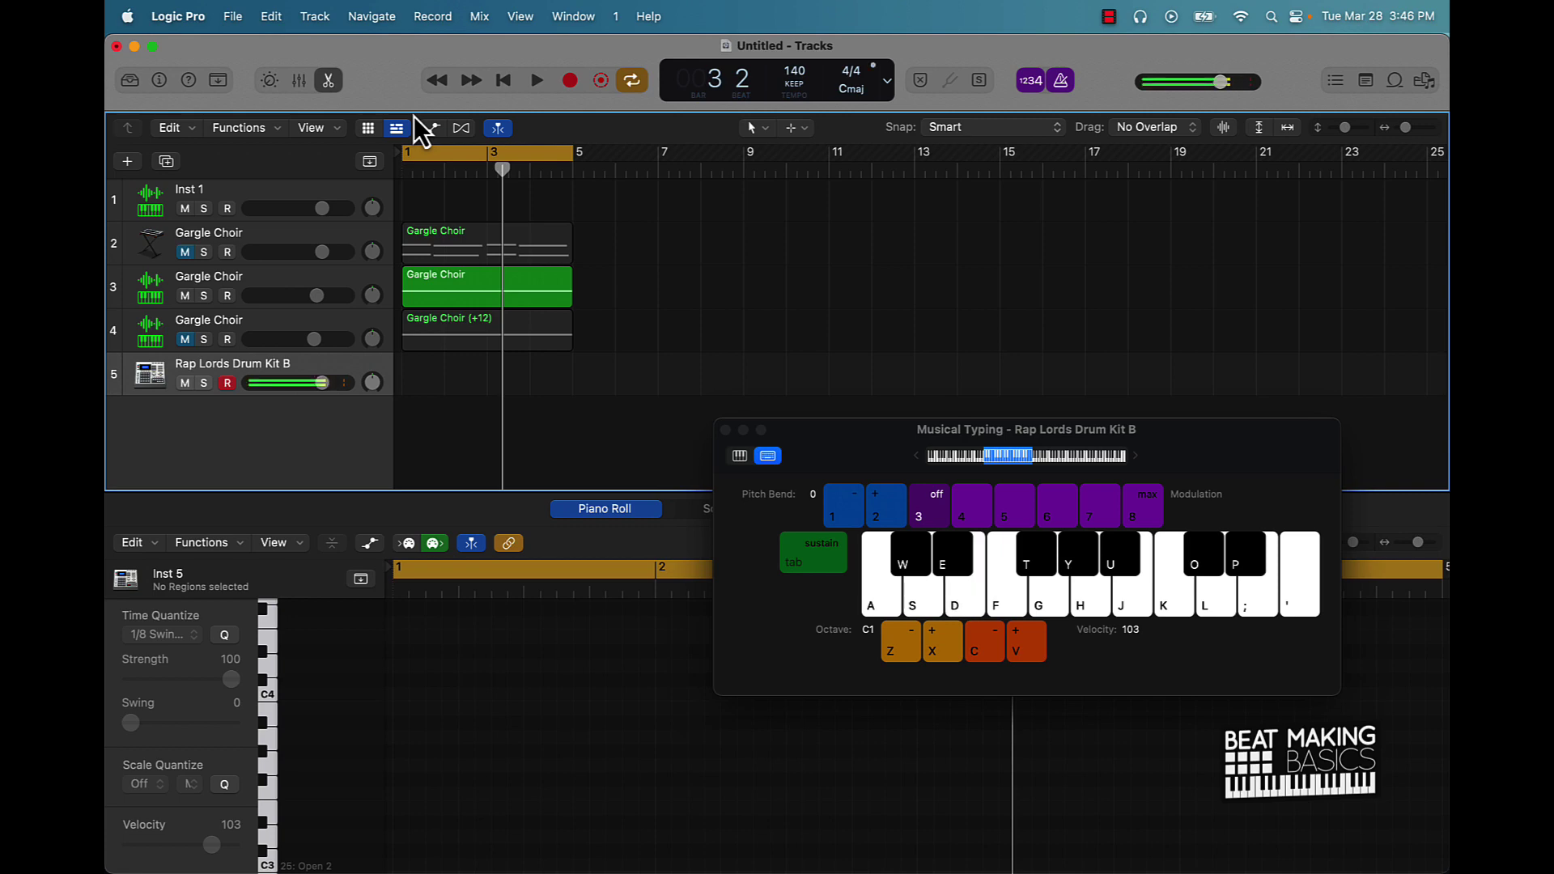
Step: Record one Clap 2 hit near beat 3 of each bar across the four-bar cycle on the drum kit track
key(r)
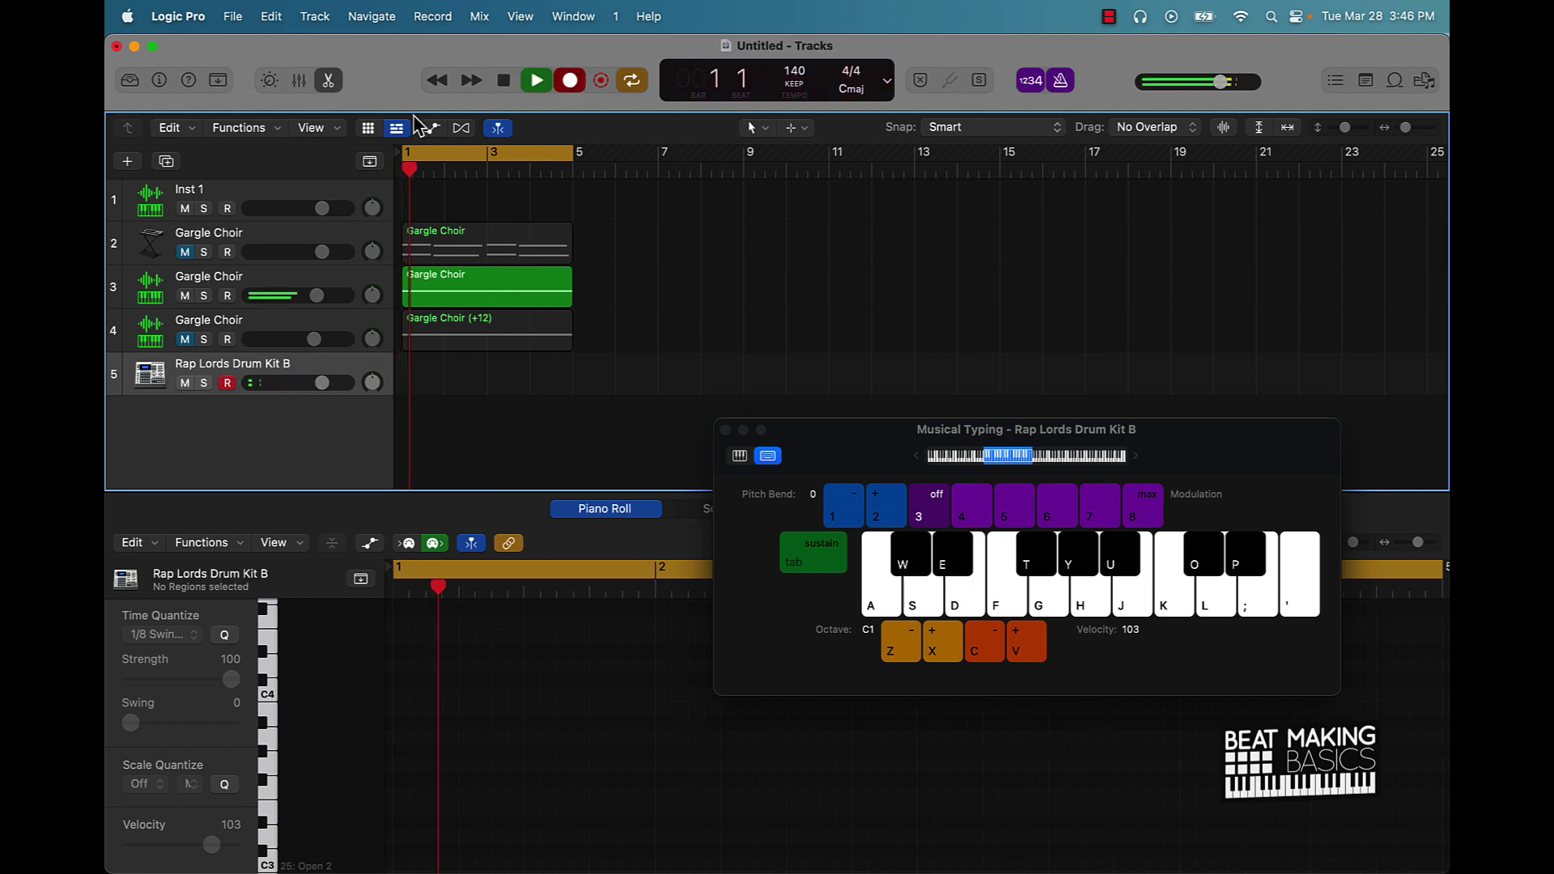
key(d)
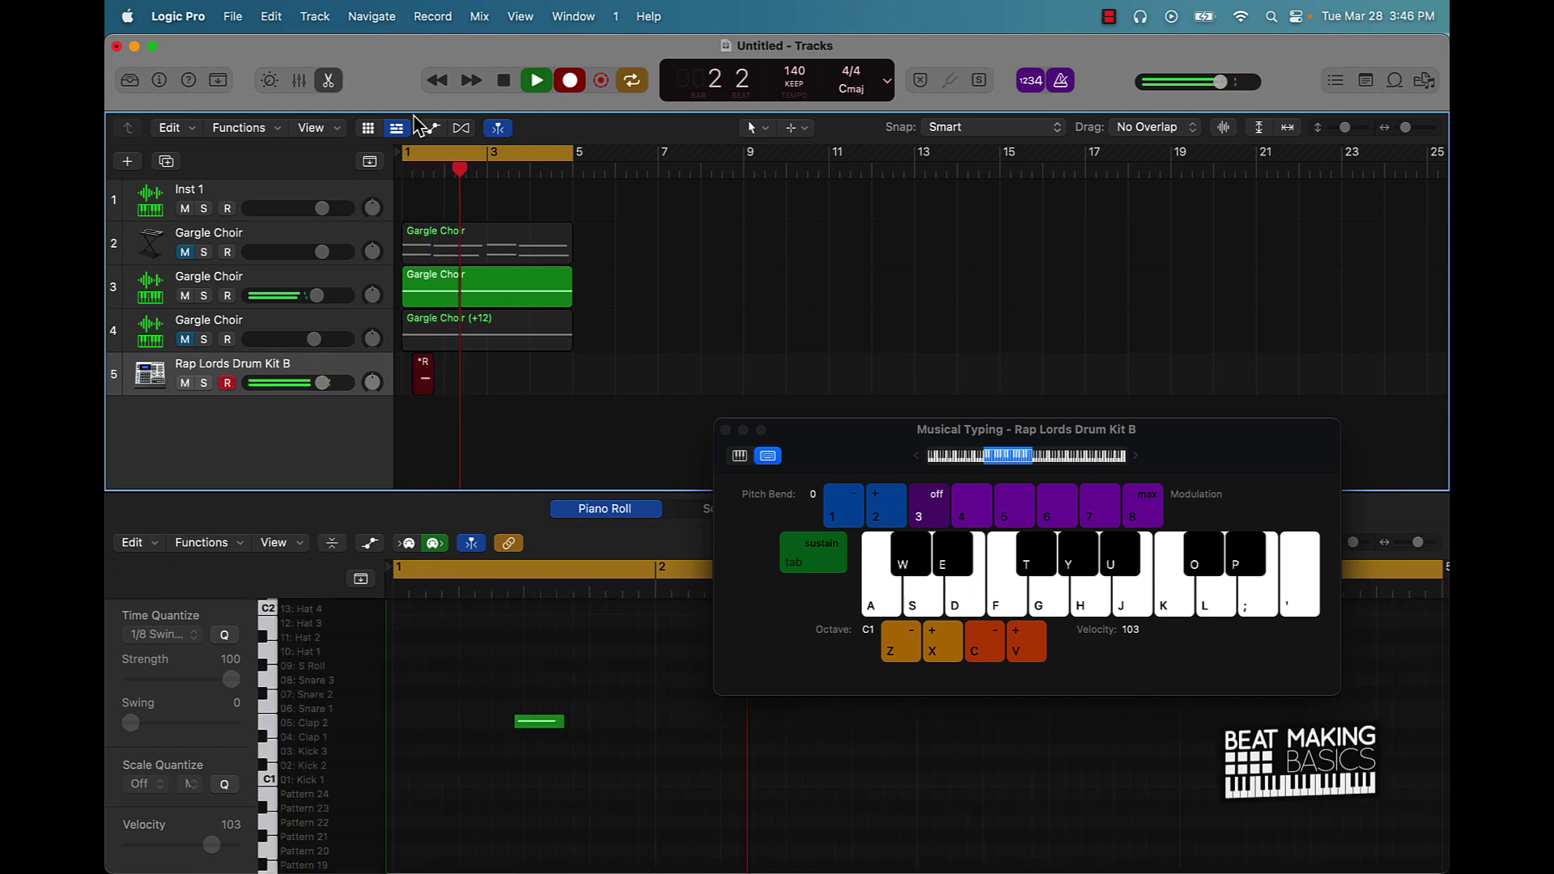
key(d)
key(d)
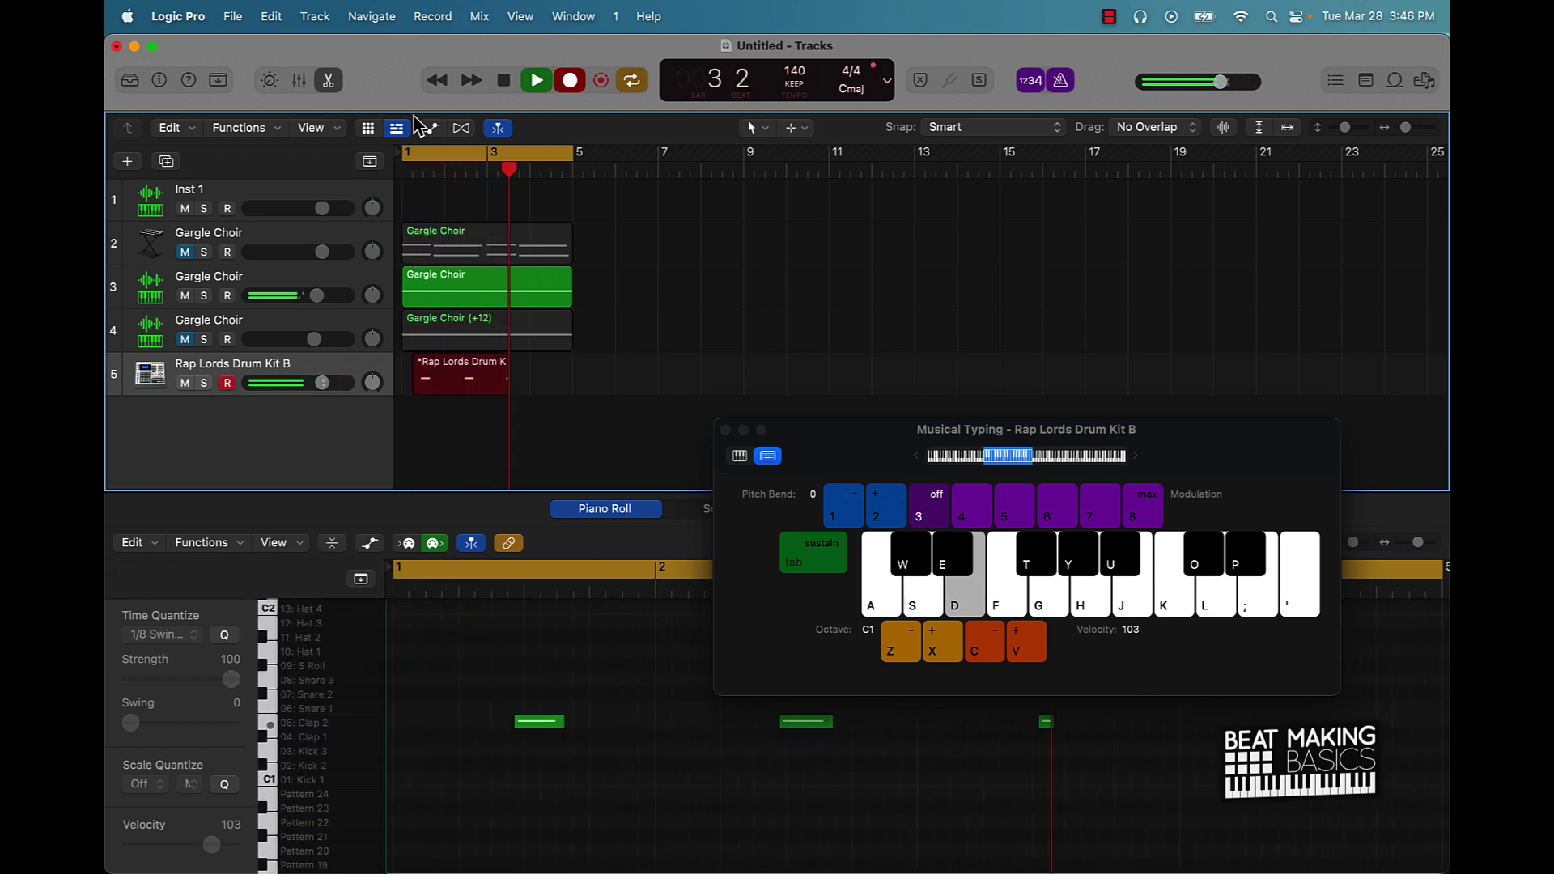
key(d)
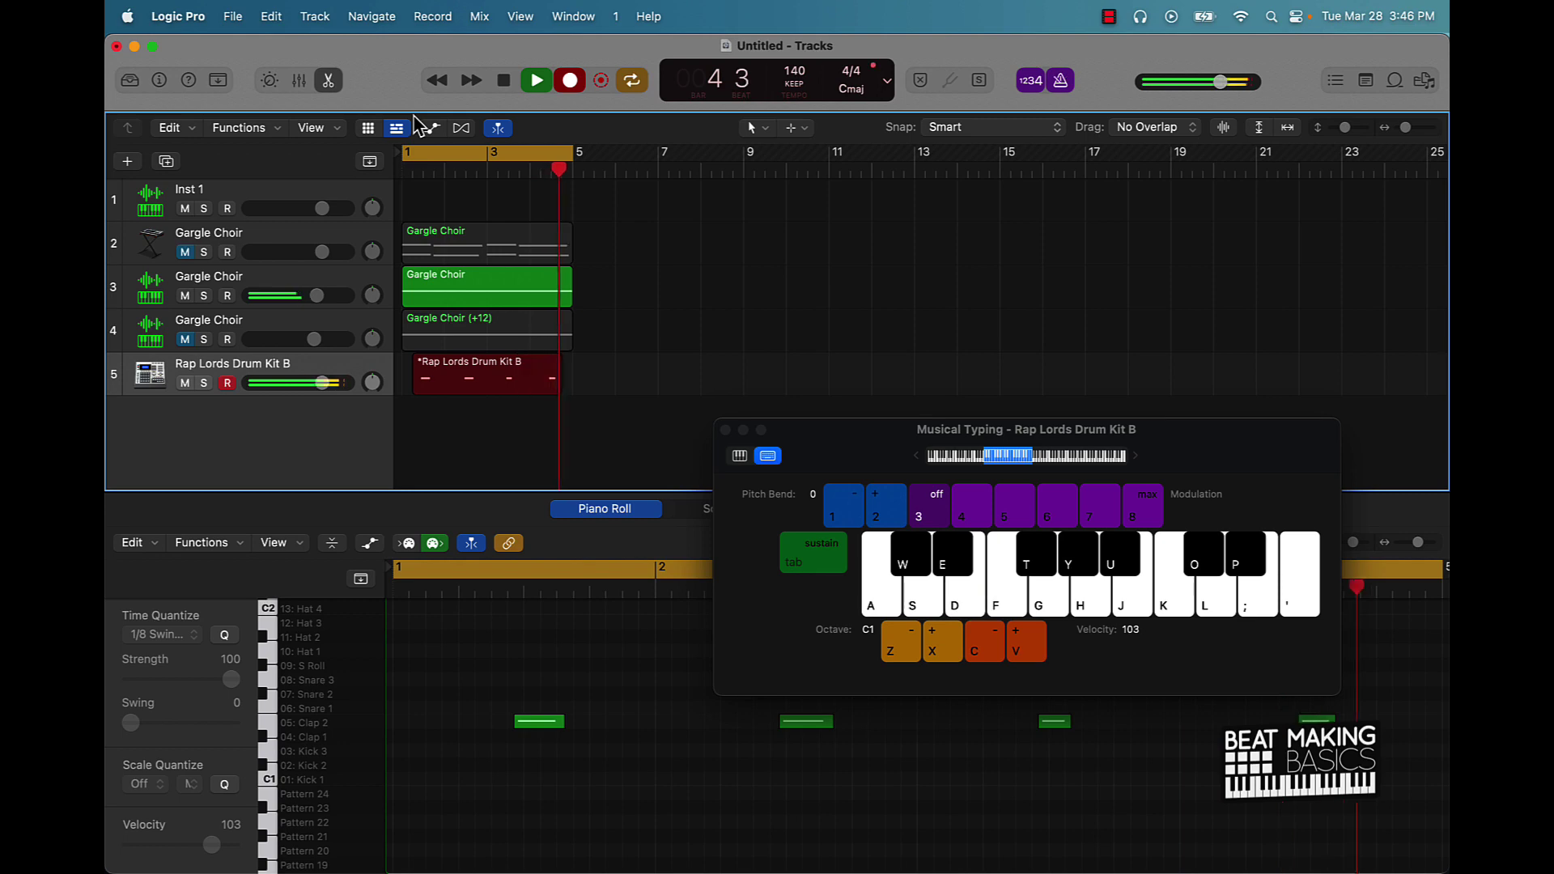
key(d)
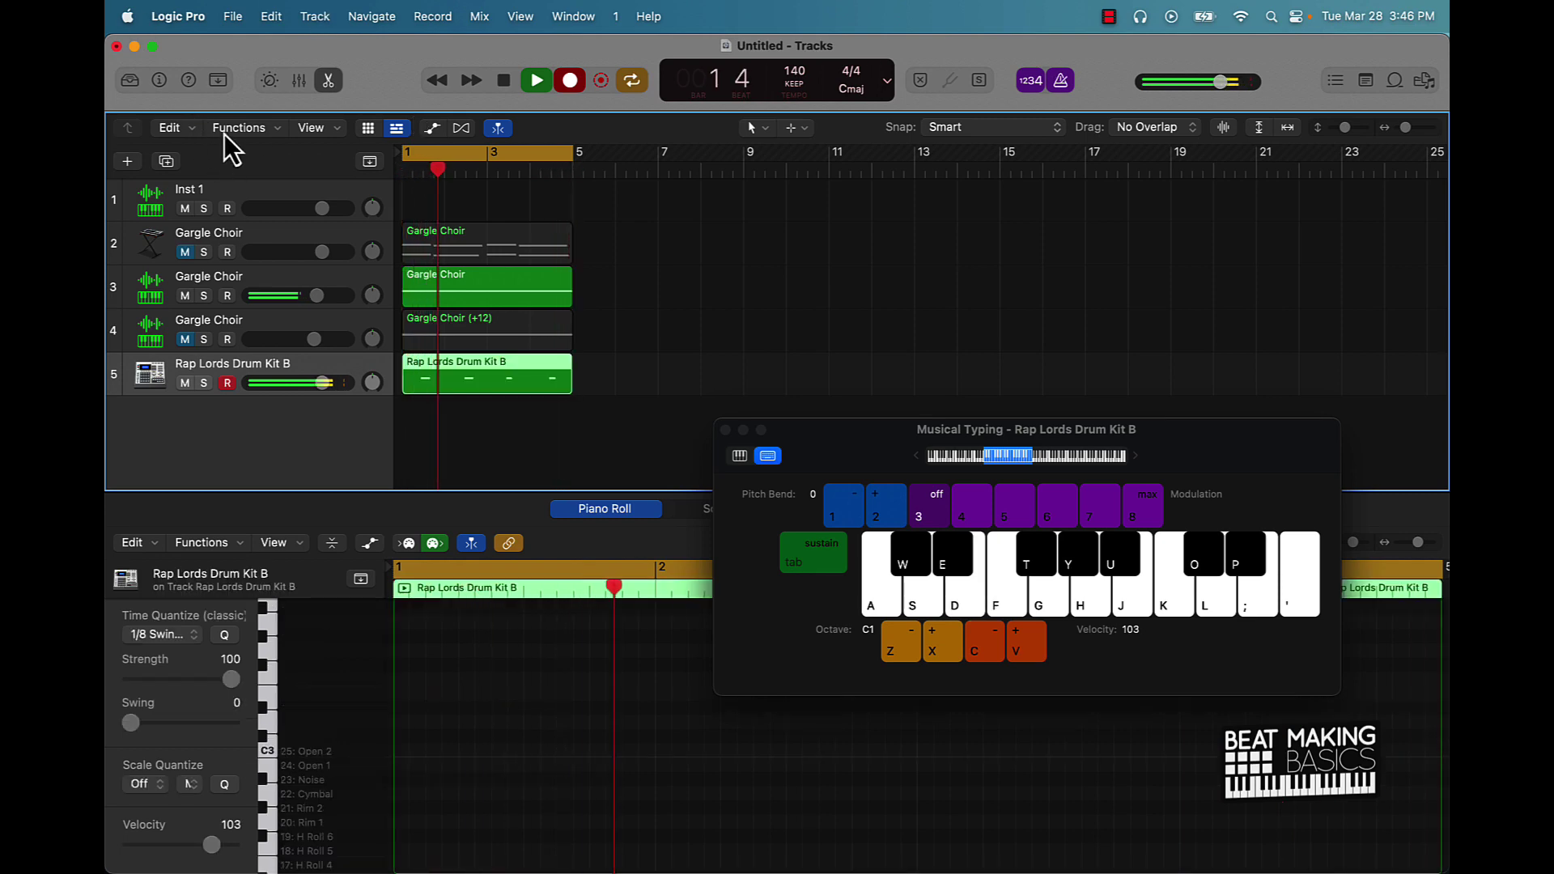
key(space)
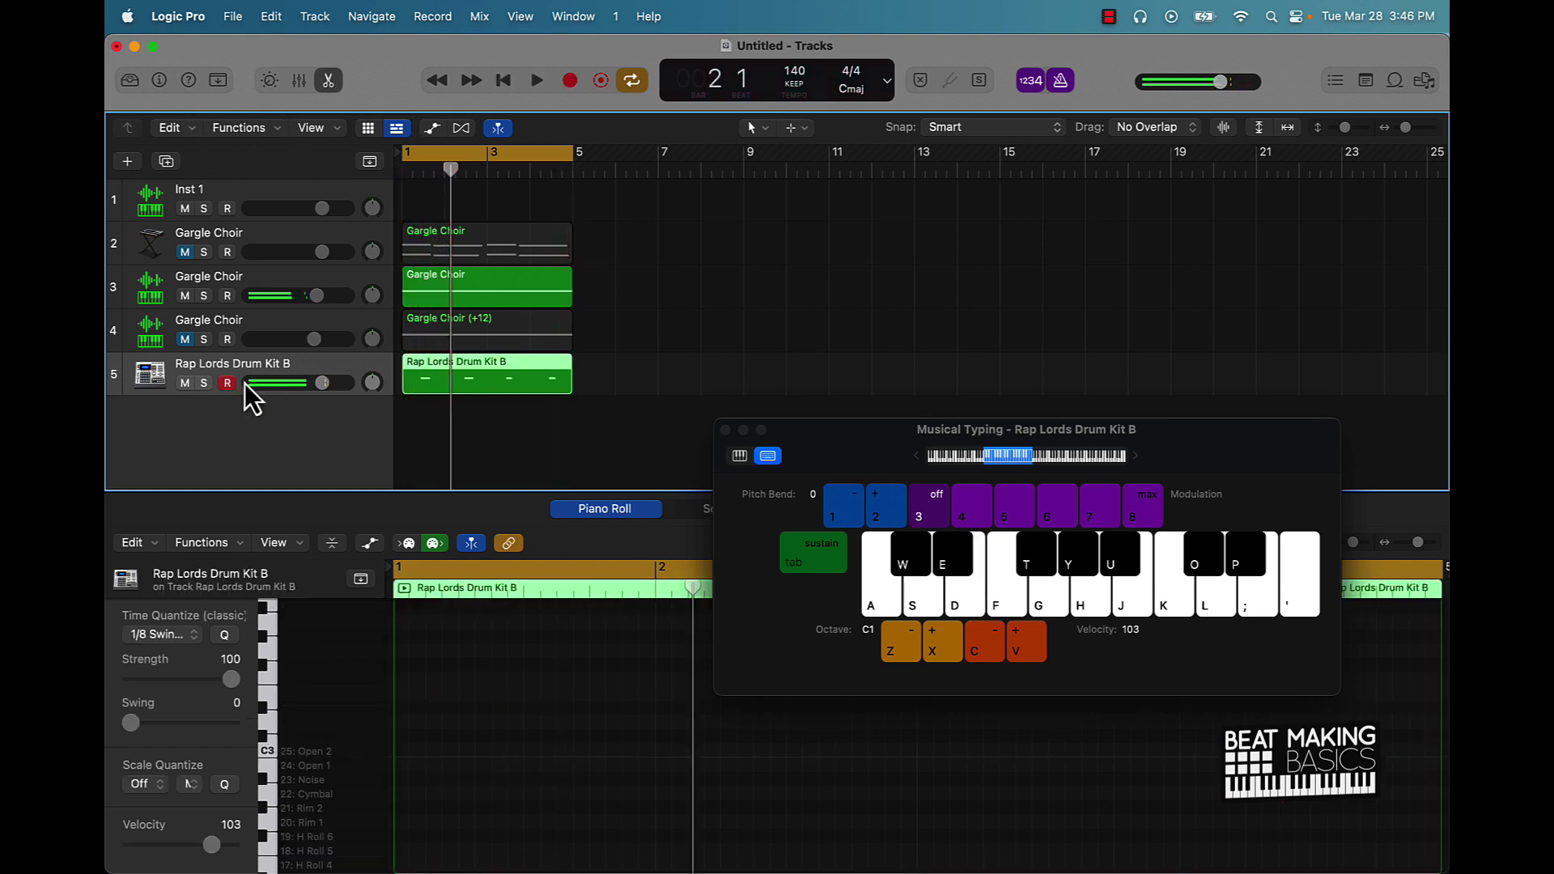
Step: Duplicate the drum kit track and audition its snare sound on the new track
click(166, 161)
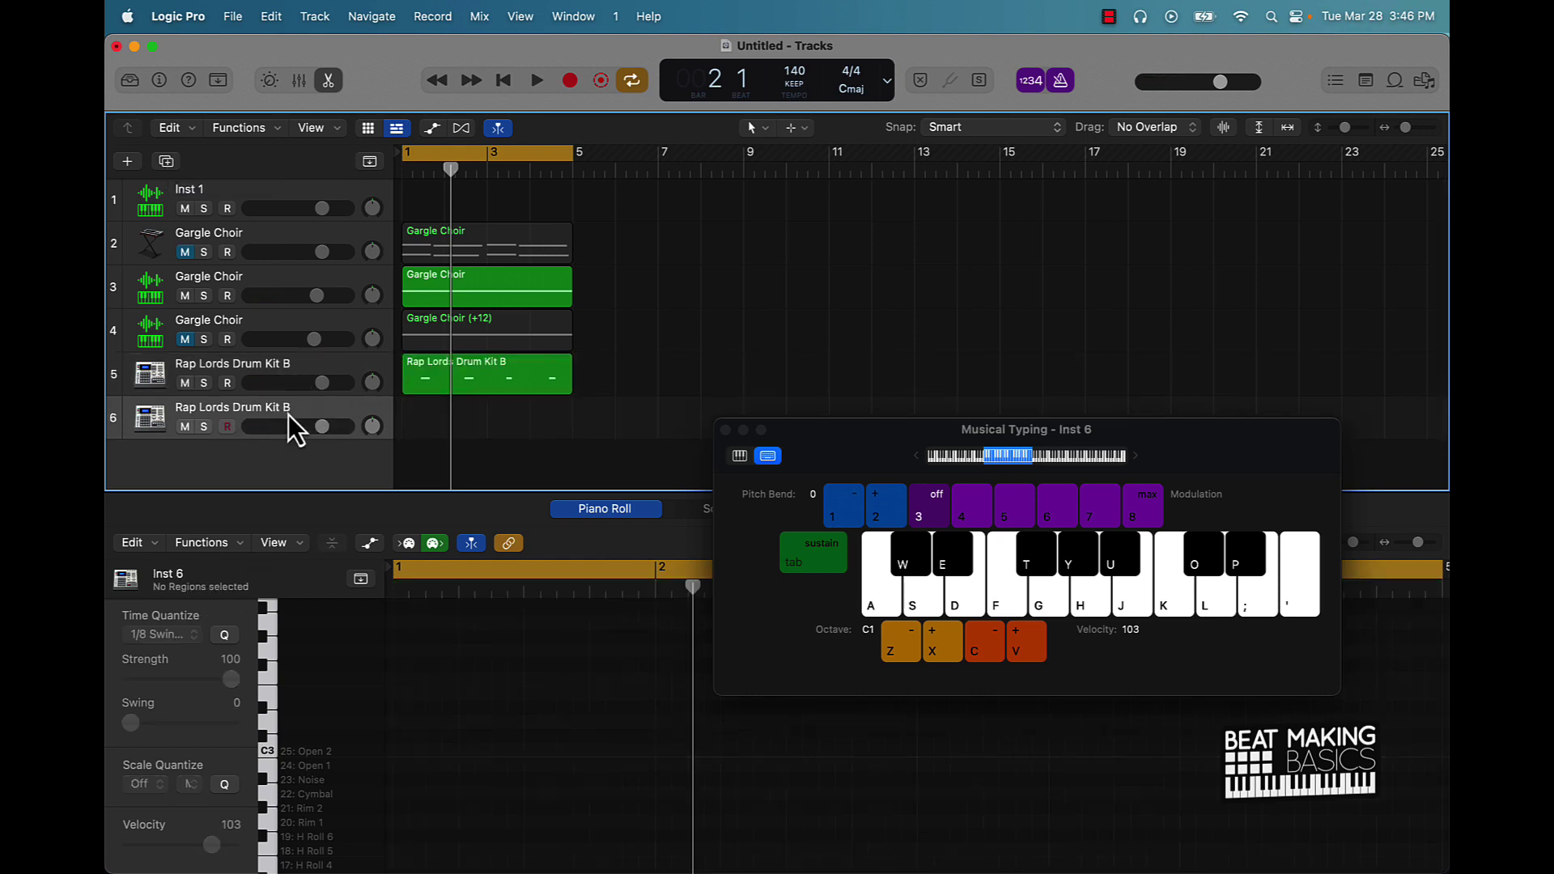
key(e)
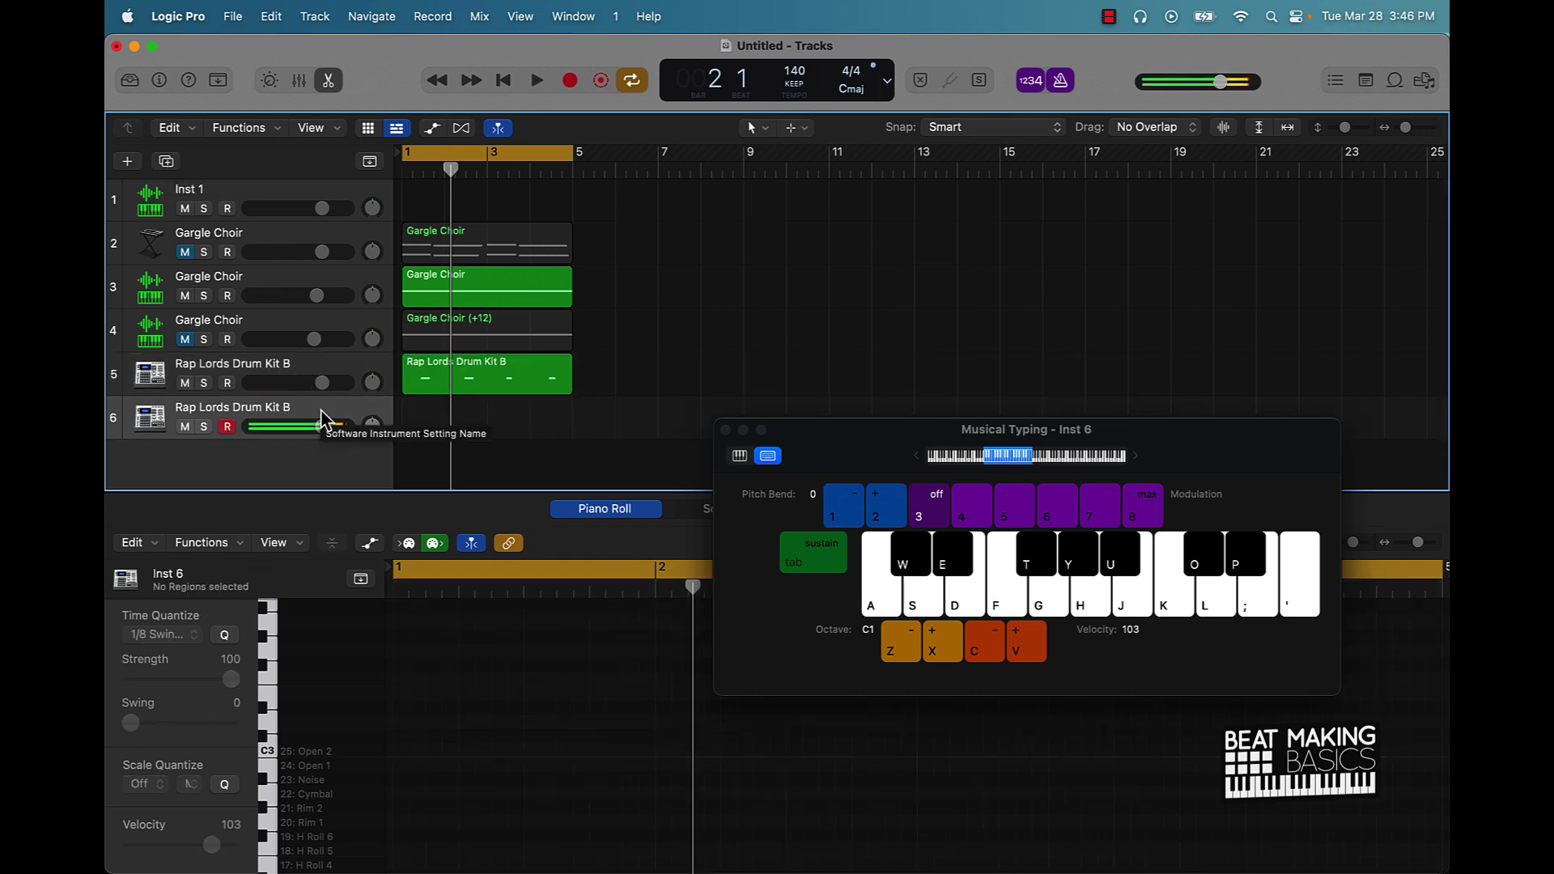
key(f)
Step: Record a seven-hit Snare 1 pattern over the four-bar cycle on the duplicated track, then stop playback and close Musical Typing
key(r)
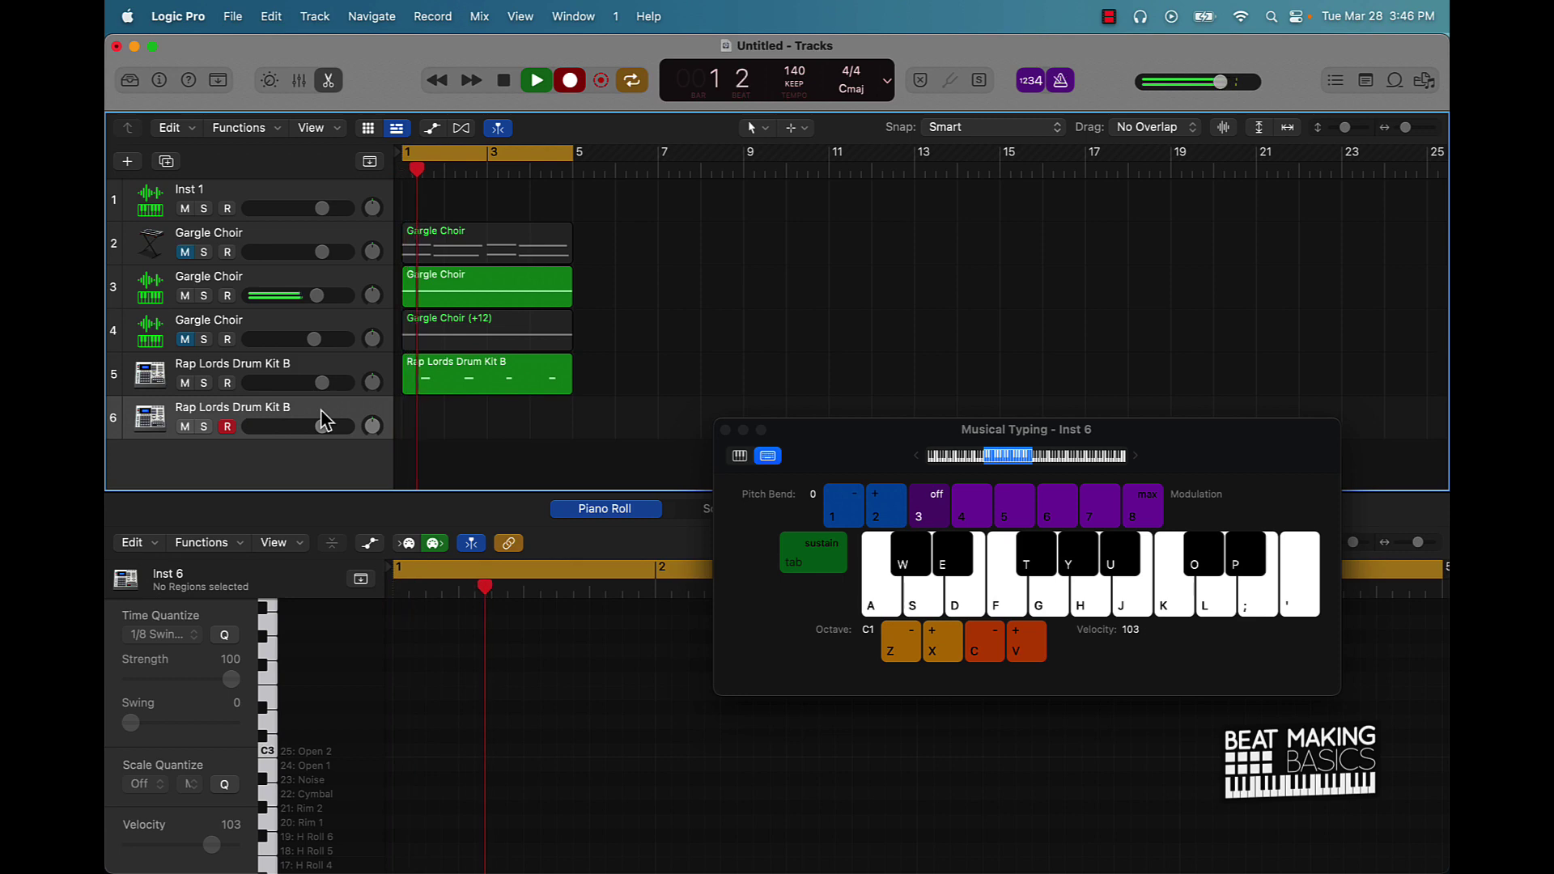
key(f)
key(f)
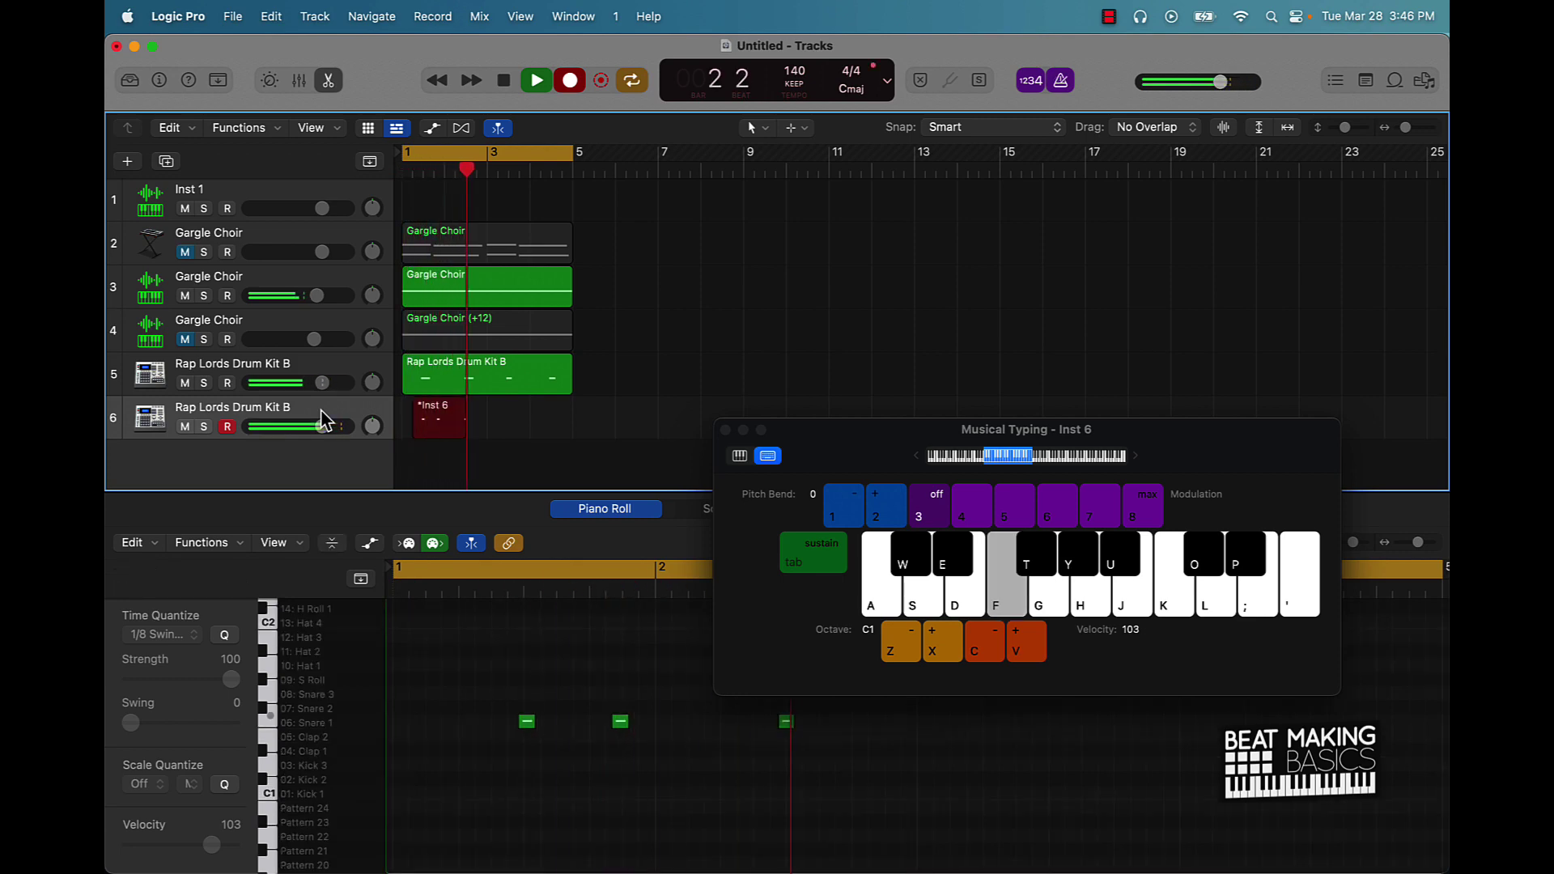
key(f)
key(f)
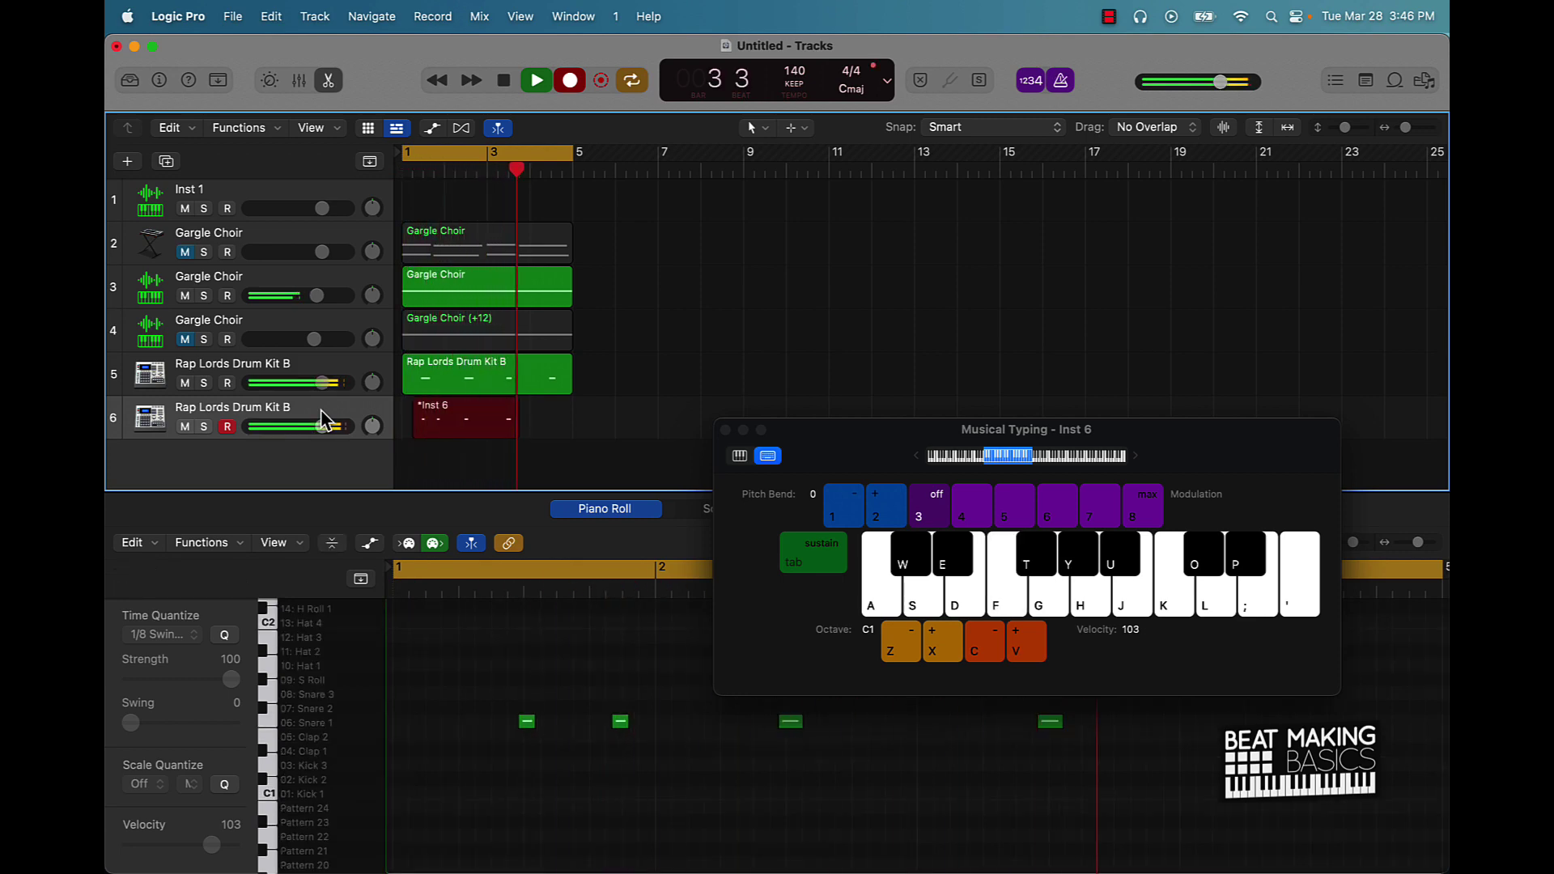
key(f)
key(f)
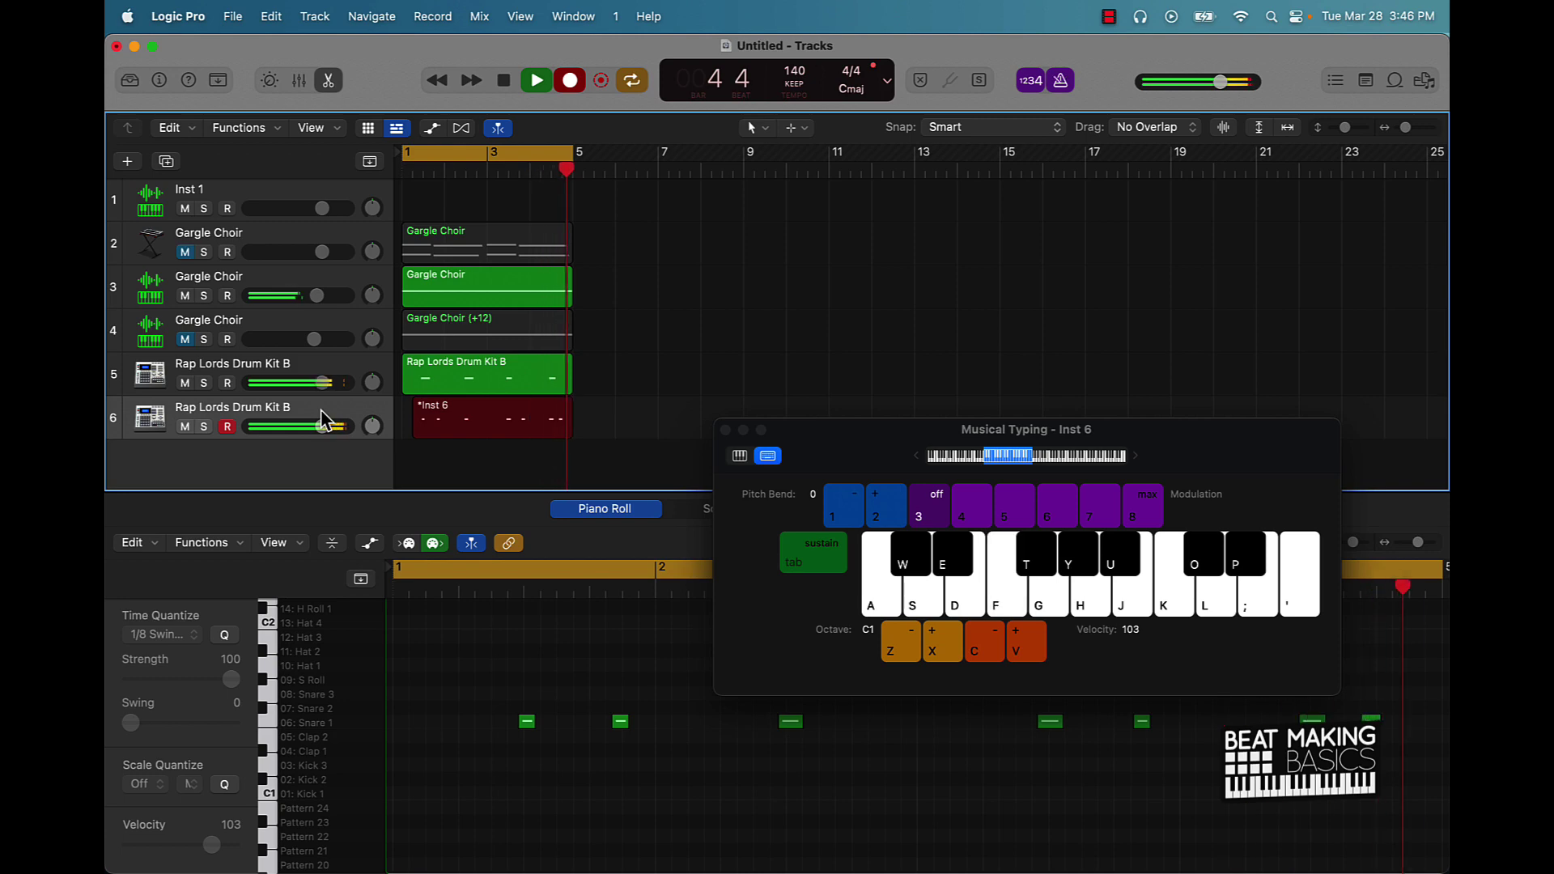
key(f)
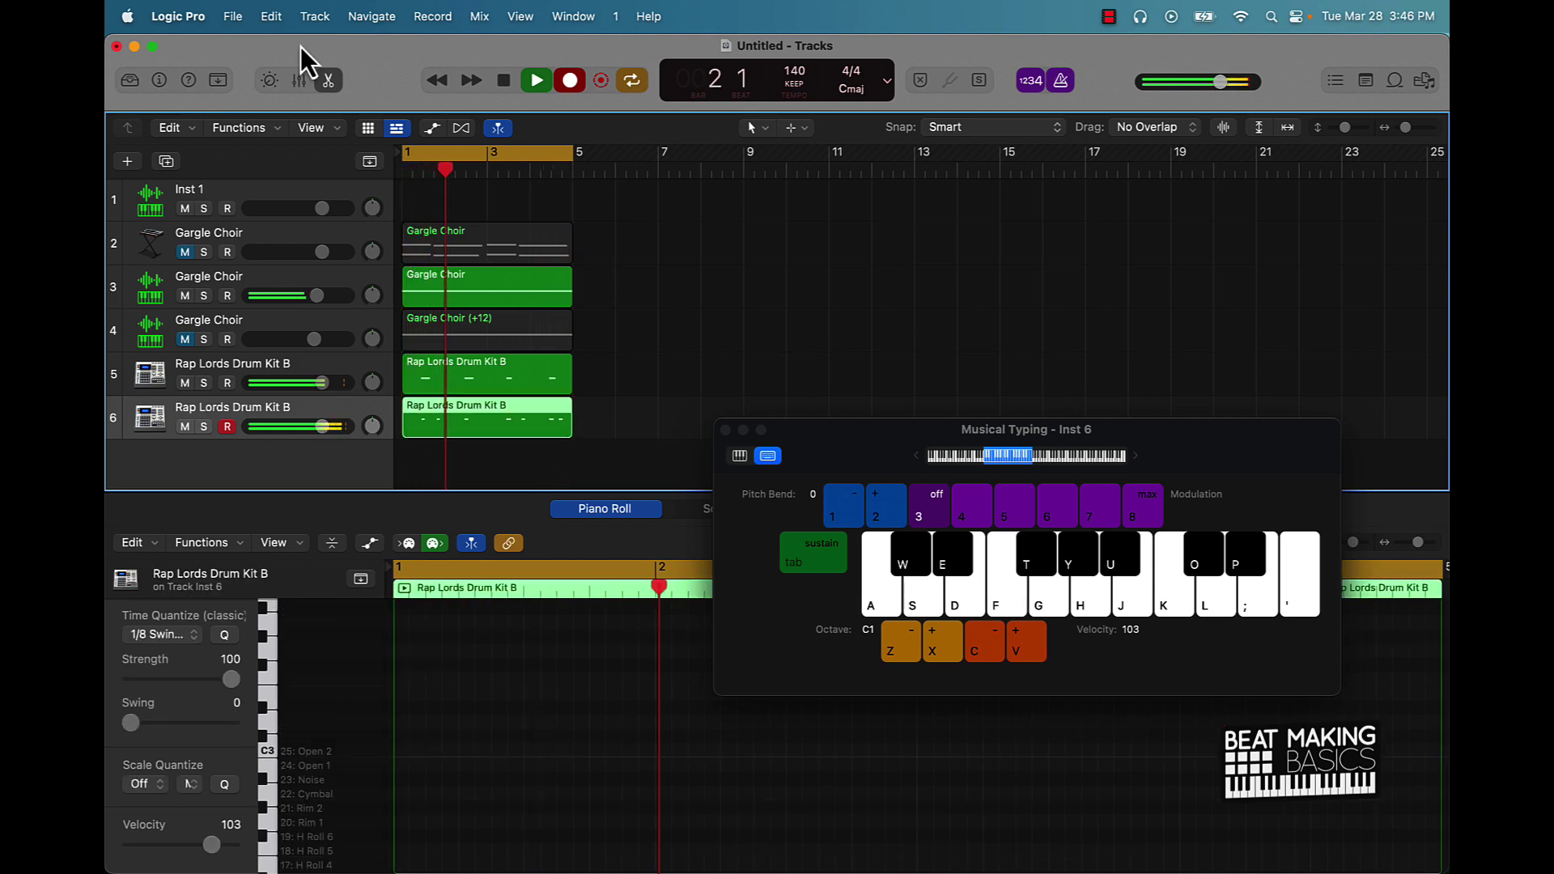
click(536, 81)
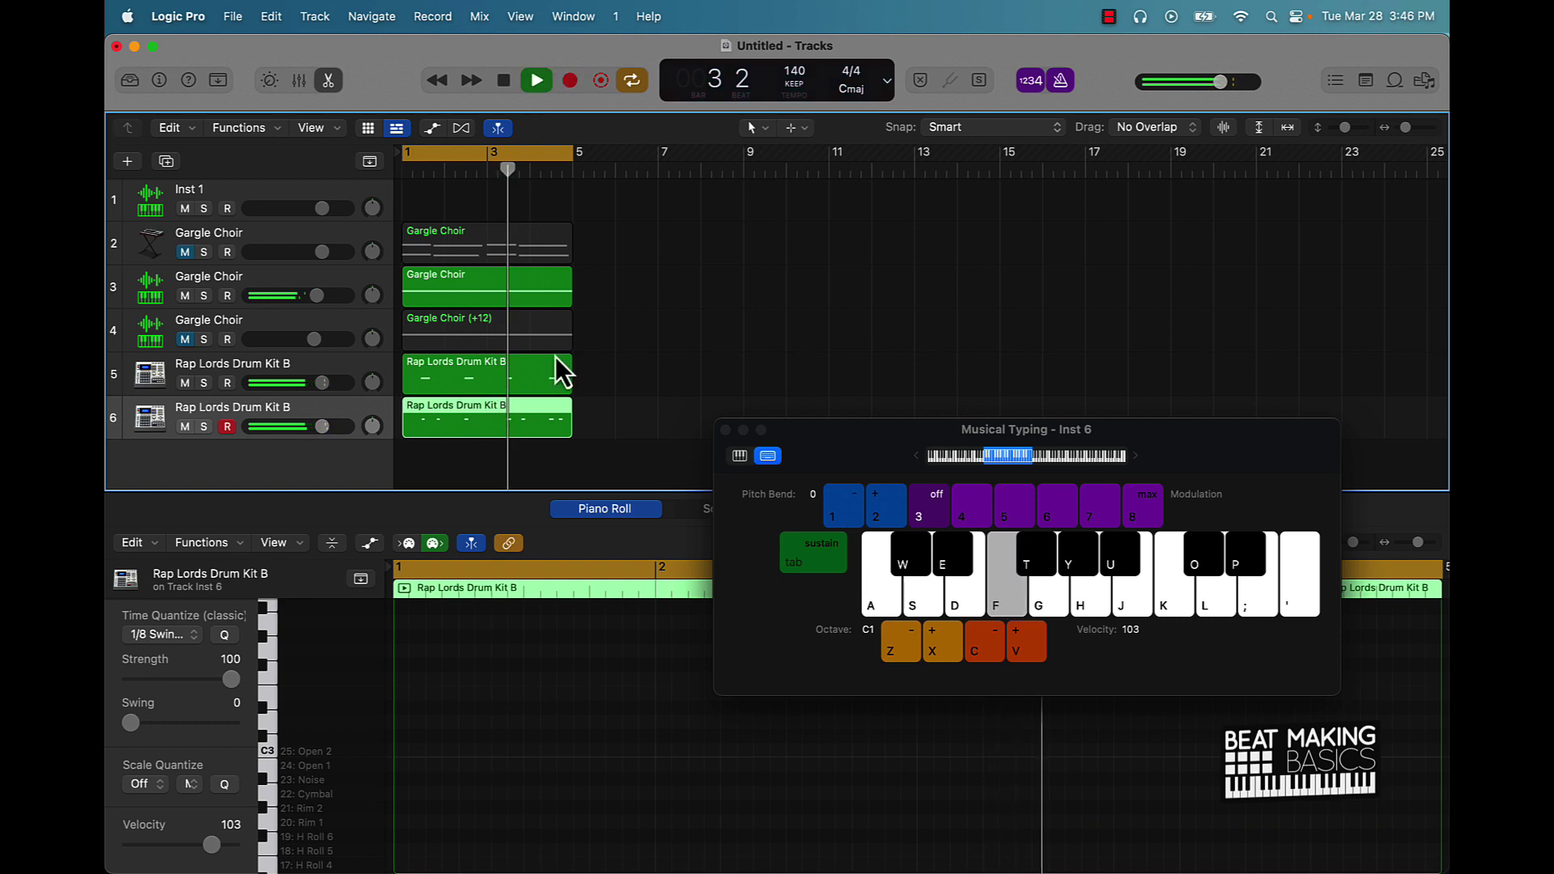
click(726, 430)
key(space)
Step: Nudge the last snare notes of bars 3 and 4 slightly earlier and play the pattern back
scroll(1041, 709, down, 8)
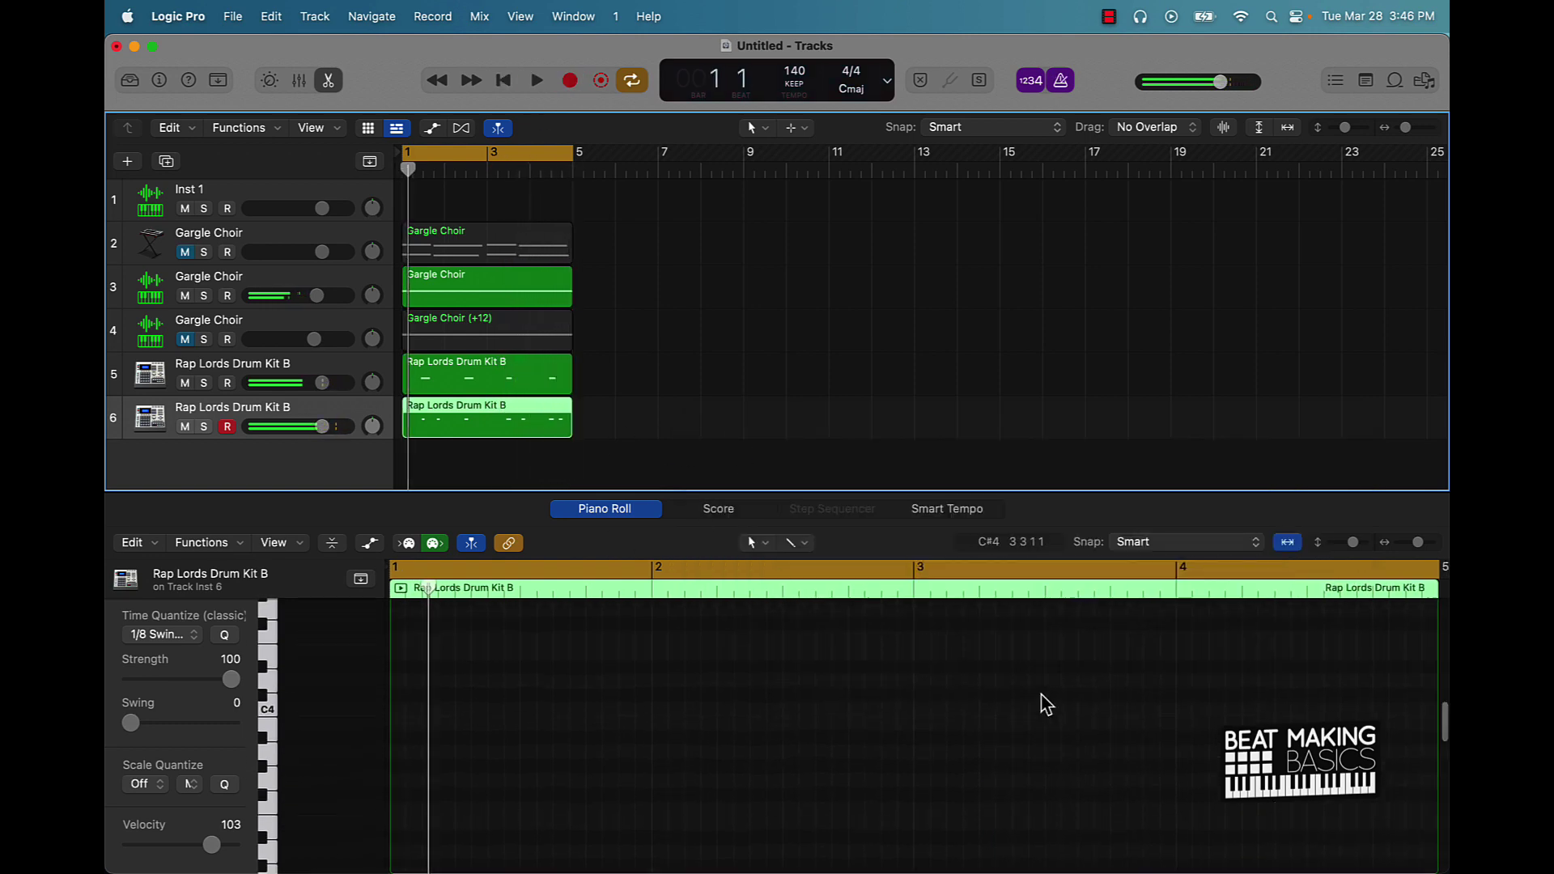
scroll(1041, 696, up, 2)
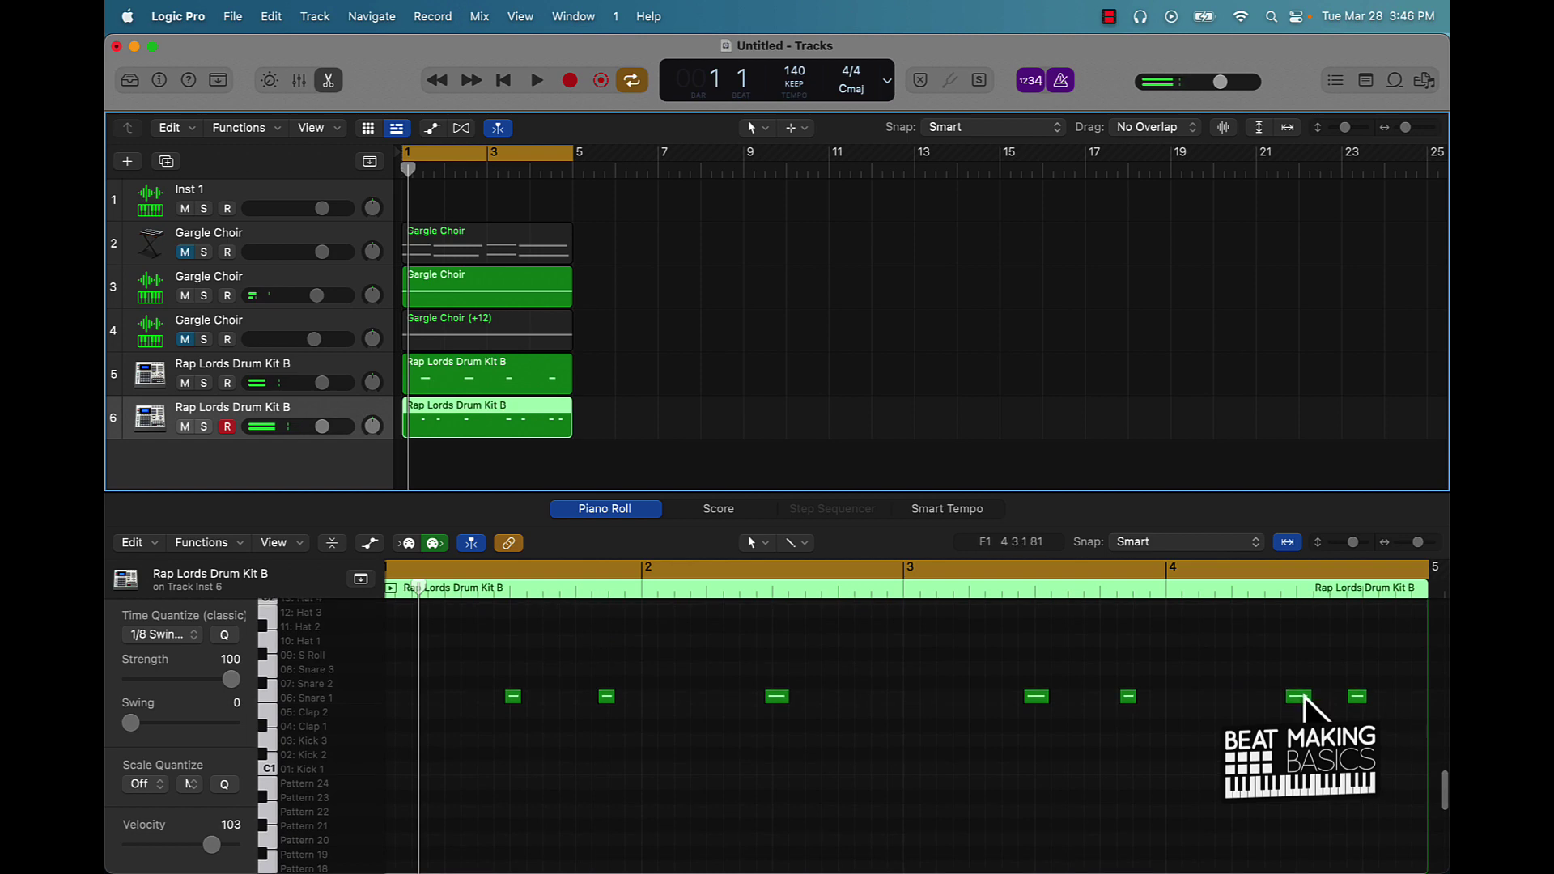
click(1357, 697)
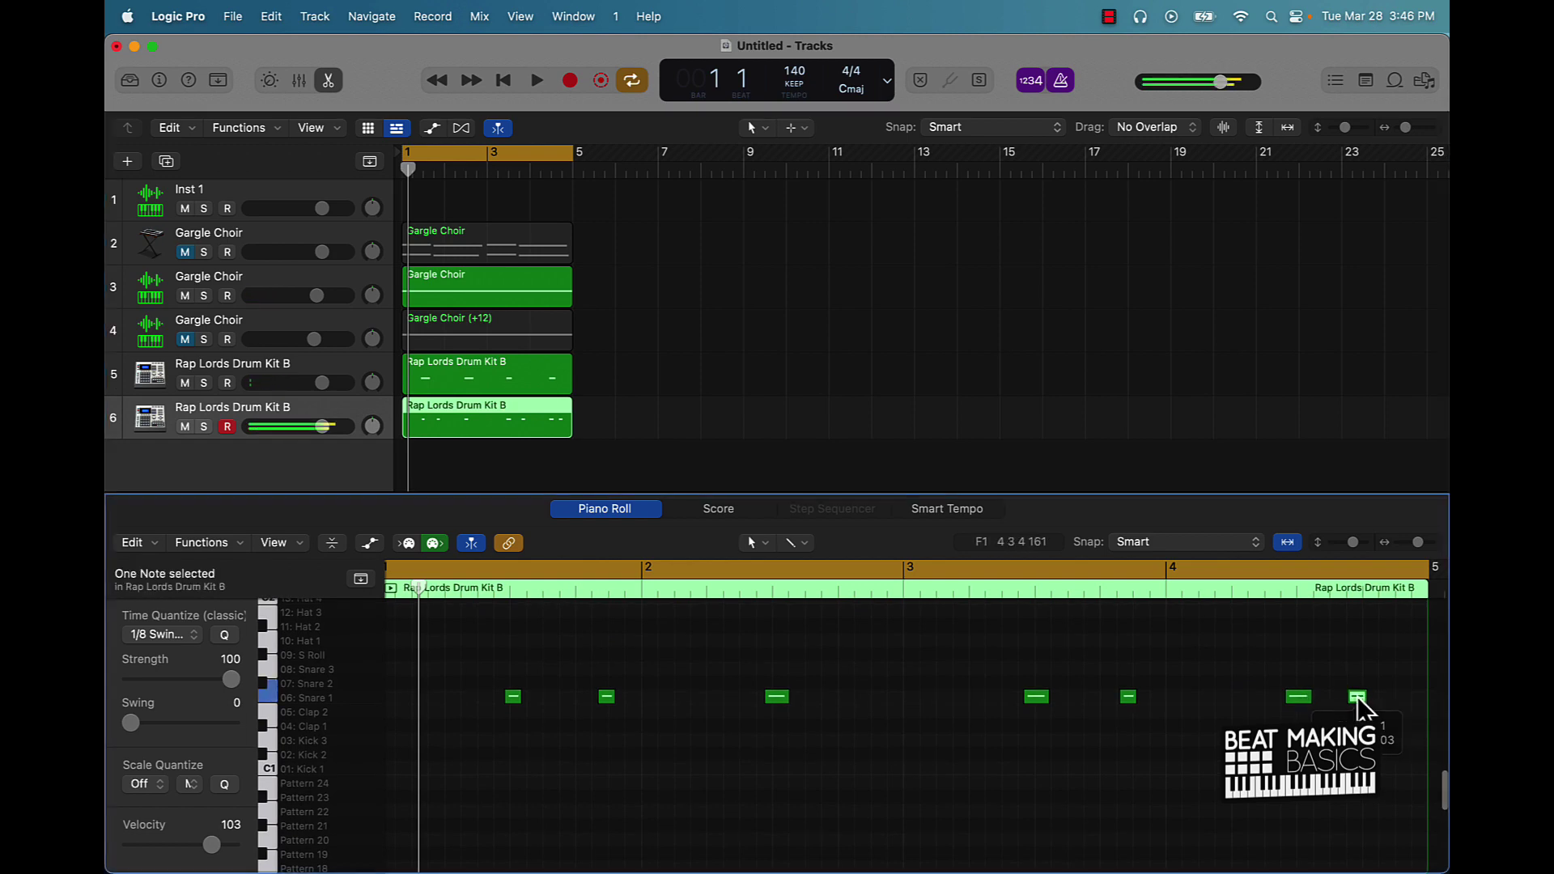
drag(1352, 701, 1345, 696)
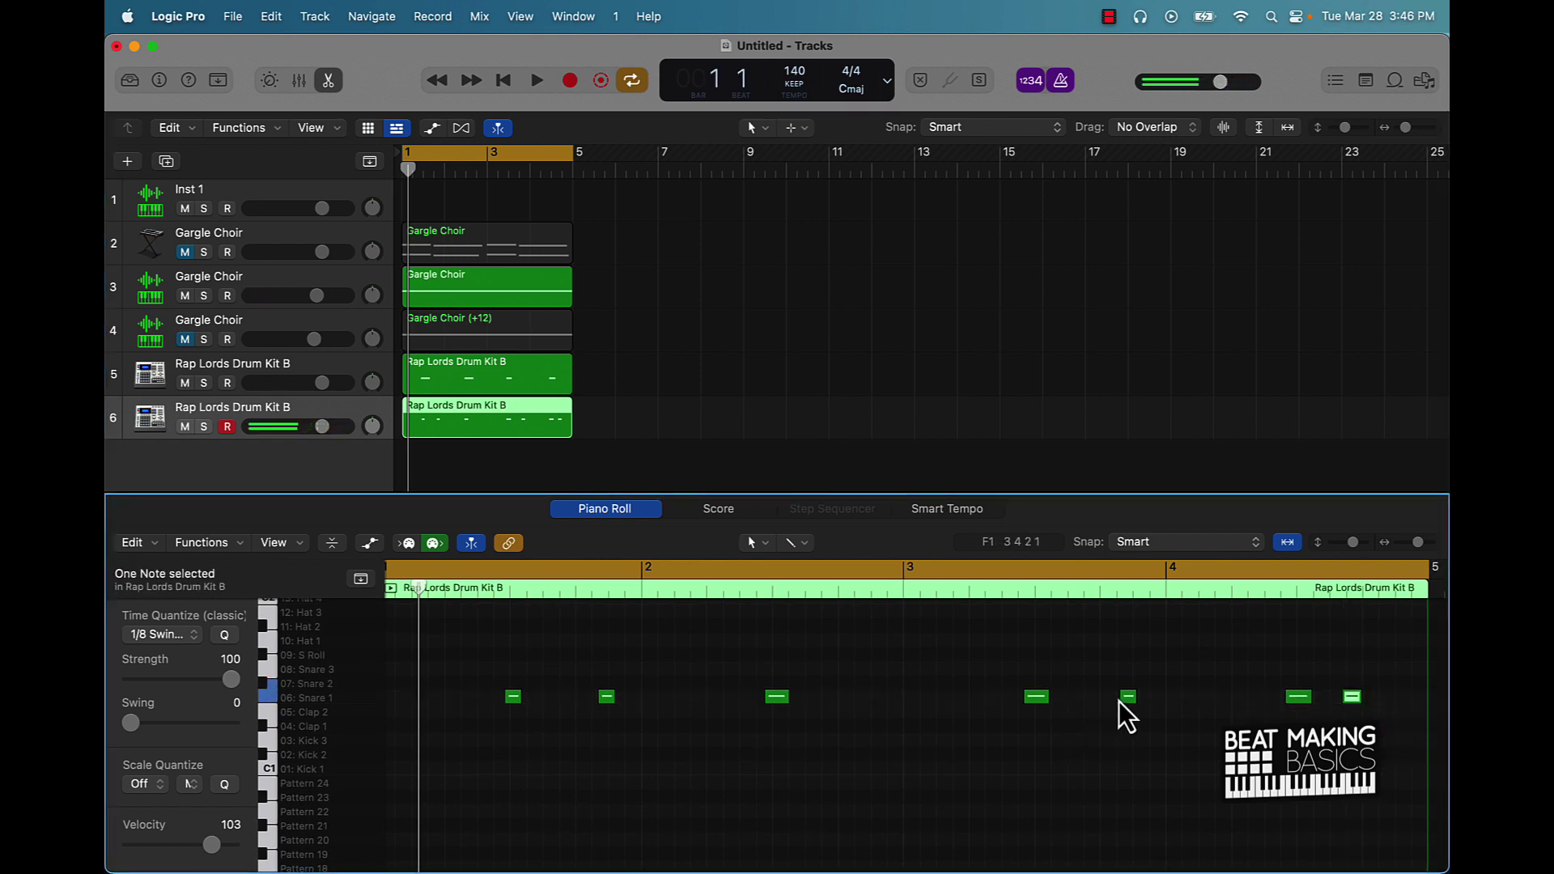
drag(1127, 701, 1121, 701)
key(space)
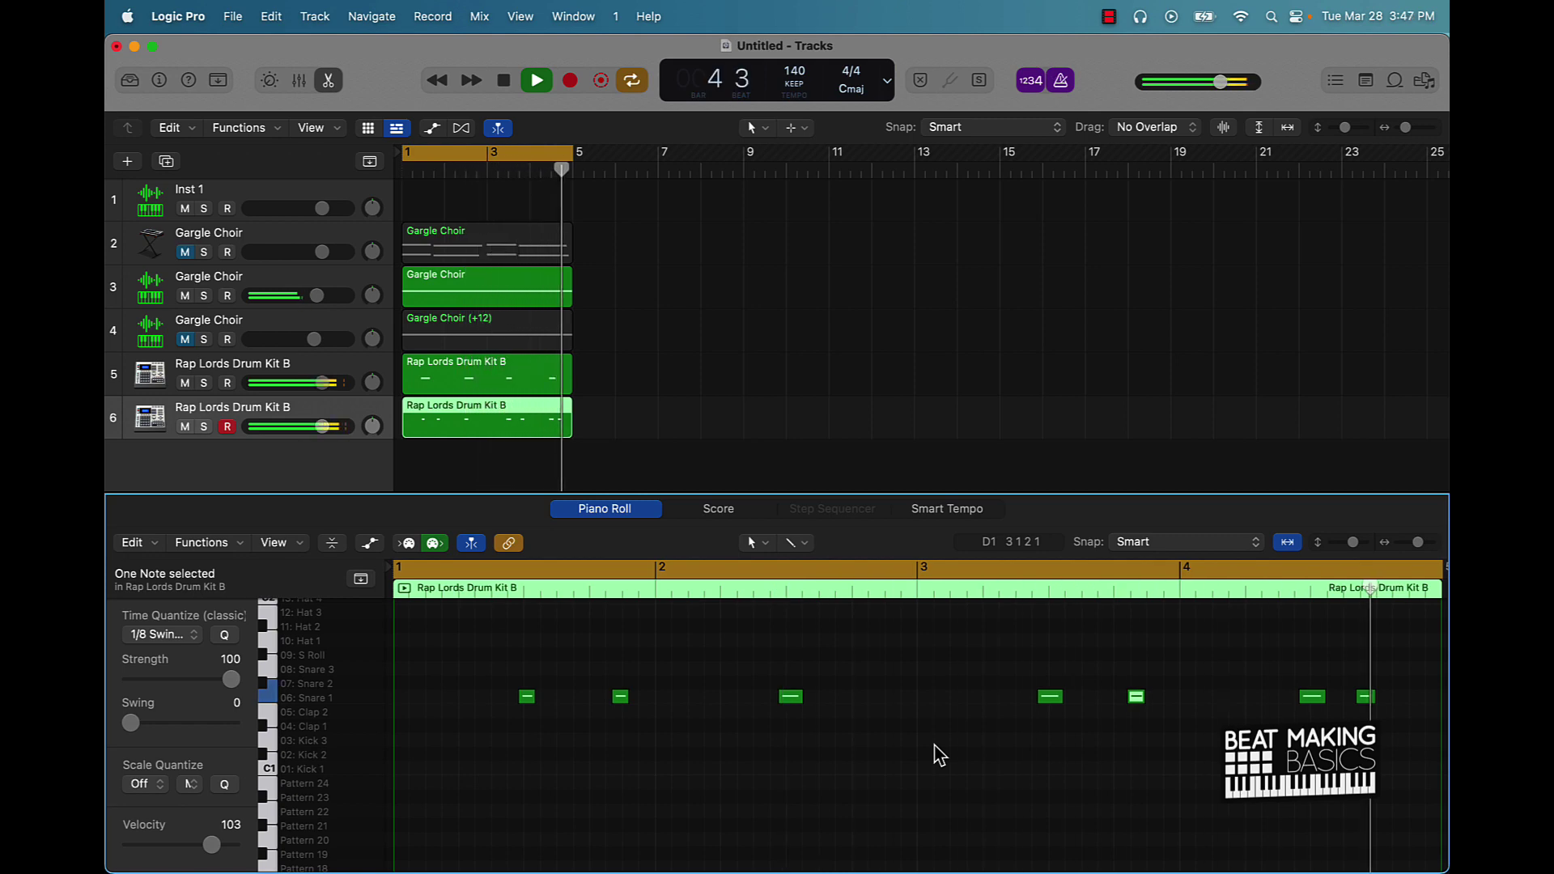
key(space)
Step: Quantize all the Snare 1 notes to the 1/8 Swing setting and listen to the result
key(super+a)
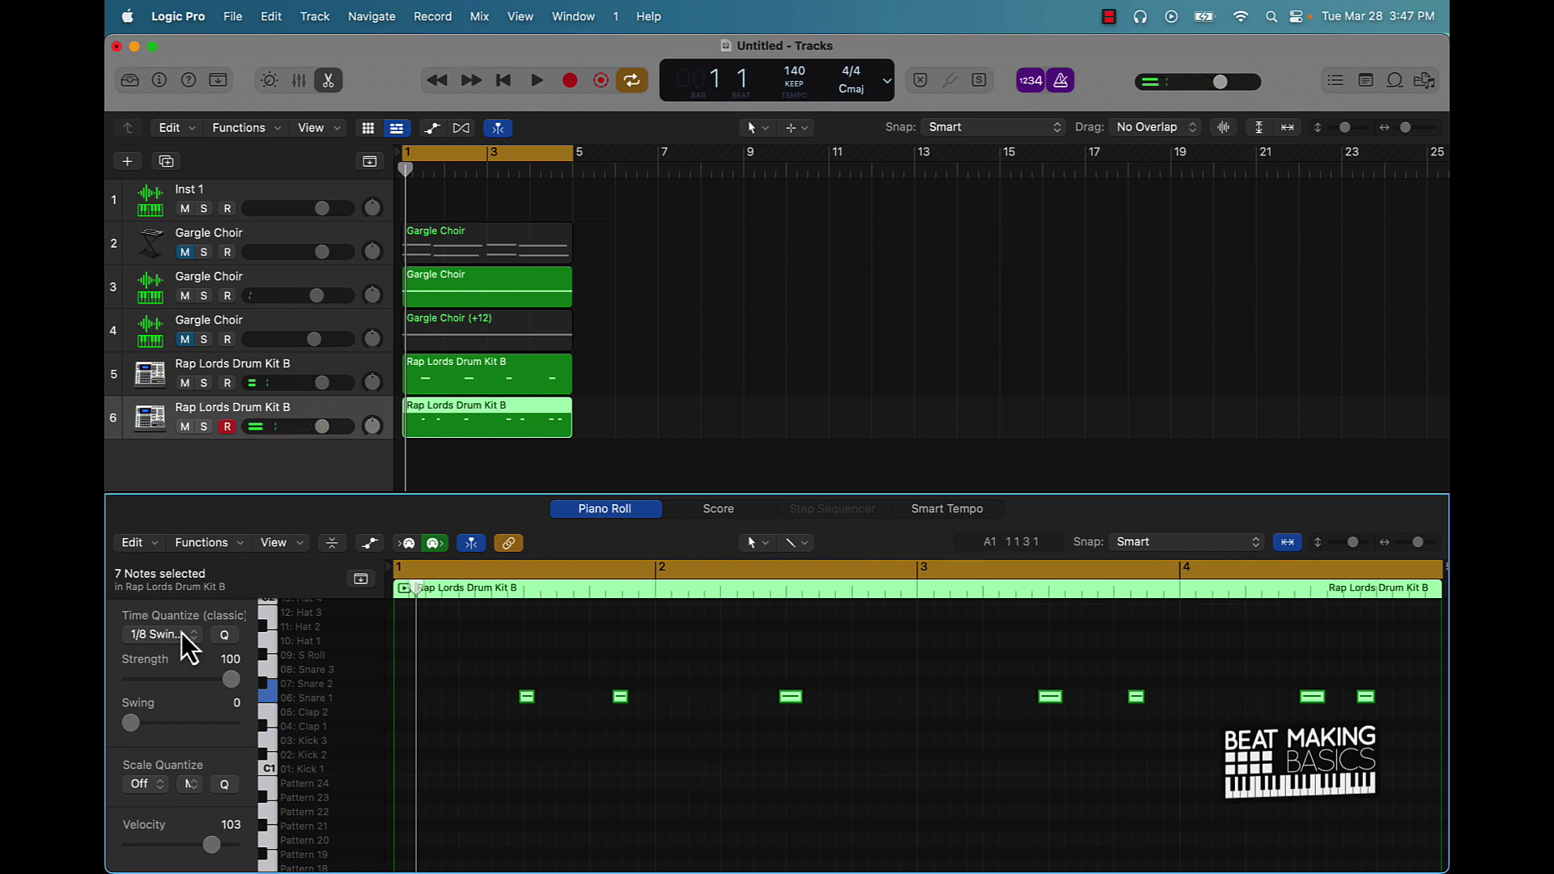
click(227, 635)
key(space)
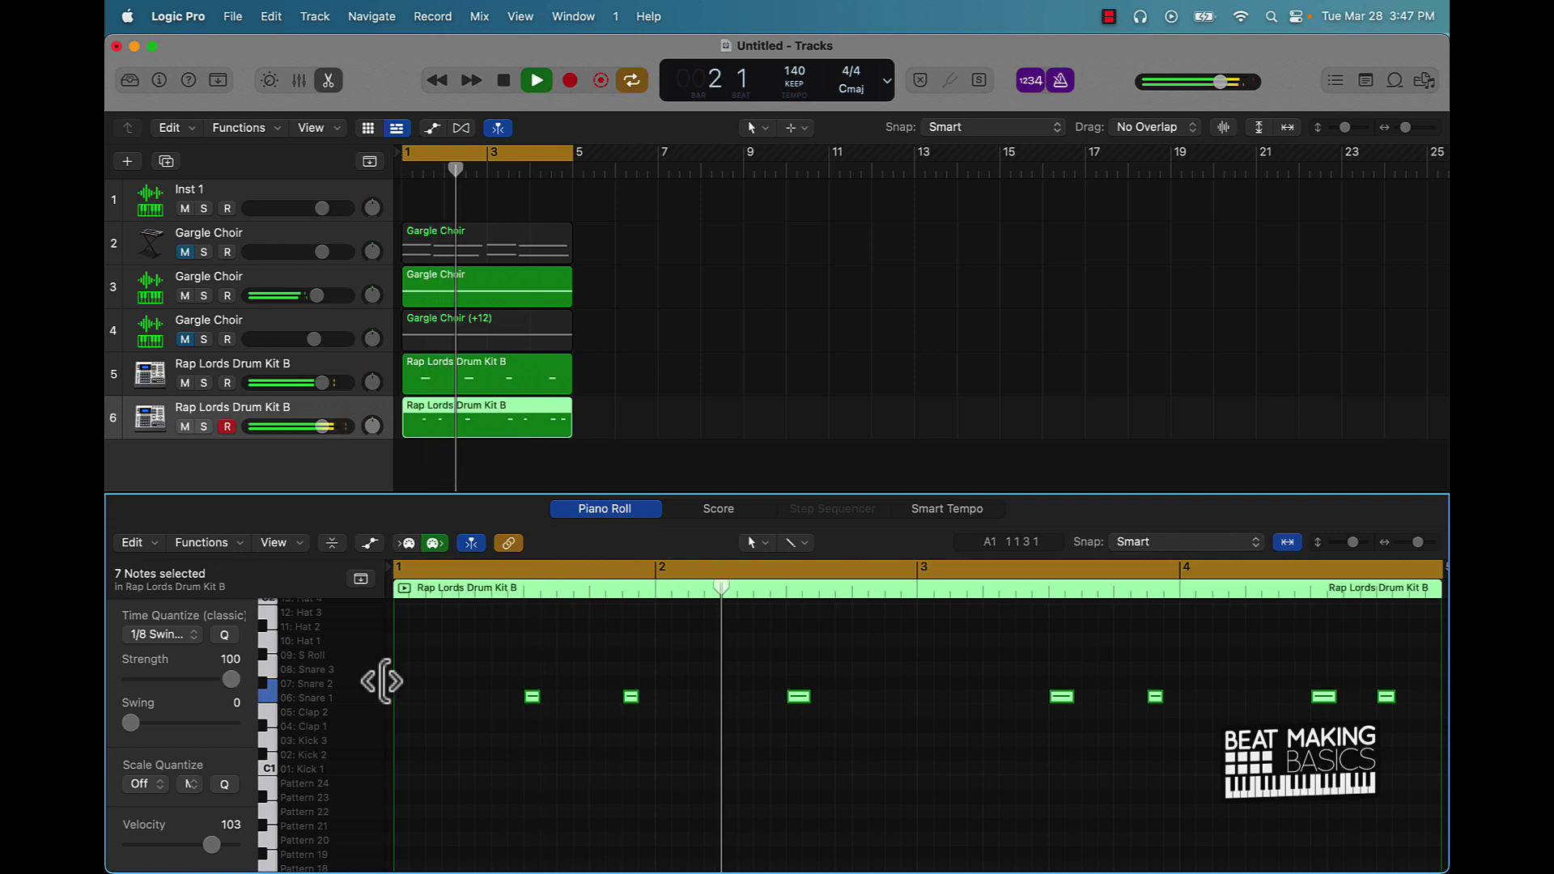
key(space)
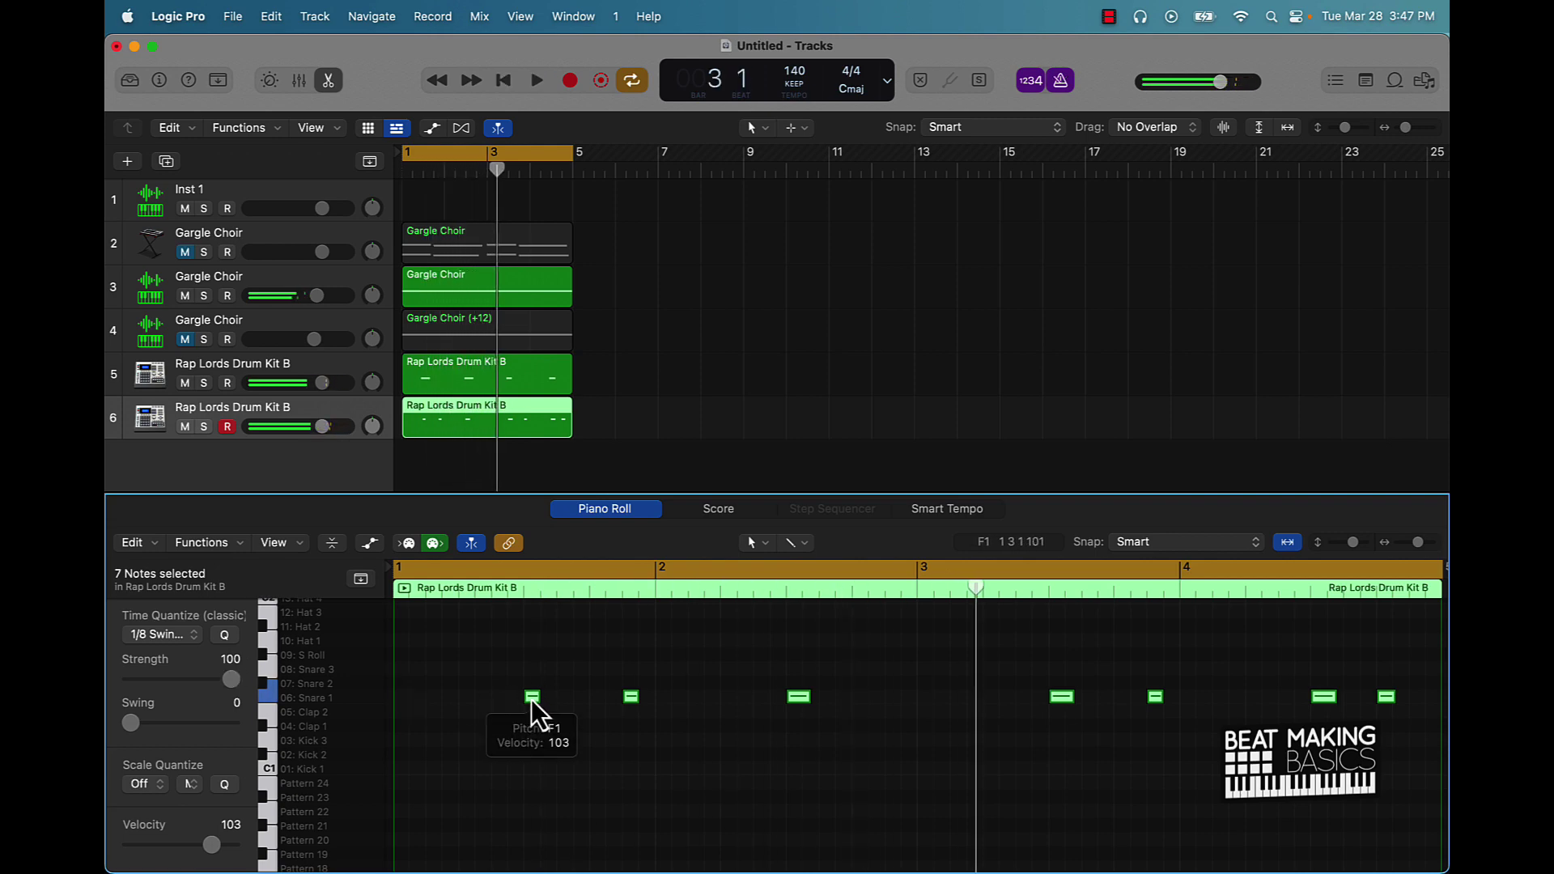
Step: Shift all the quantized snare notes slightly earlier in two small moves, checking the timing with playback
drag(531, 712, 526, 708)
key(space)
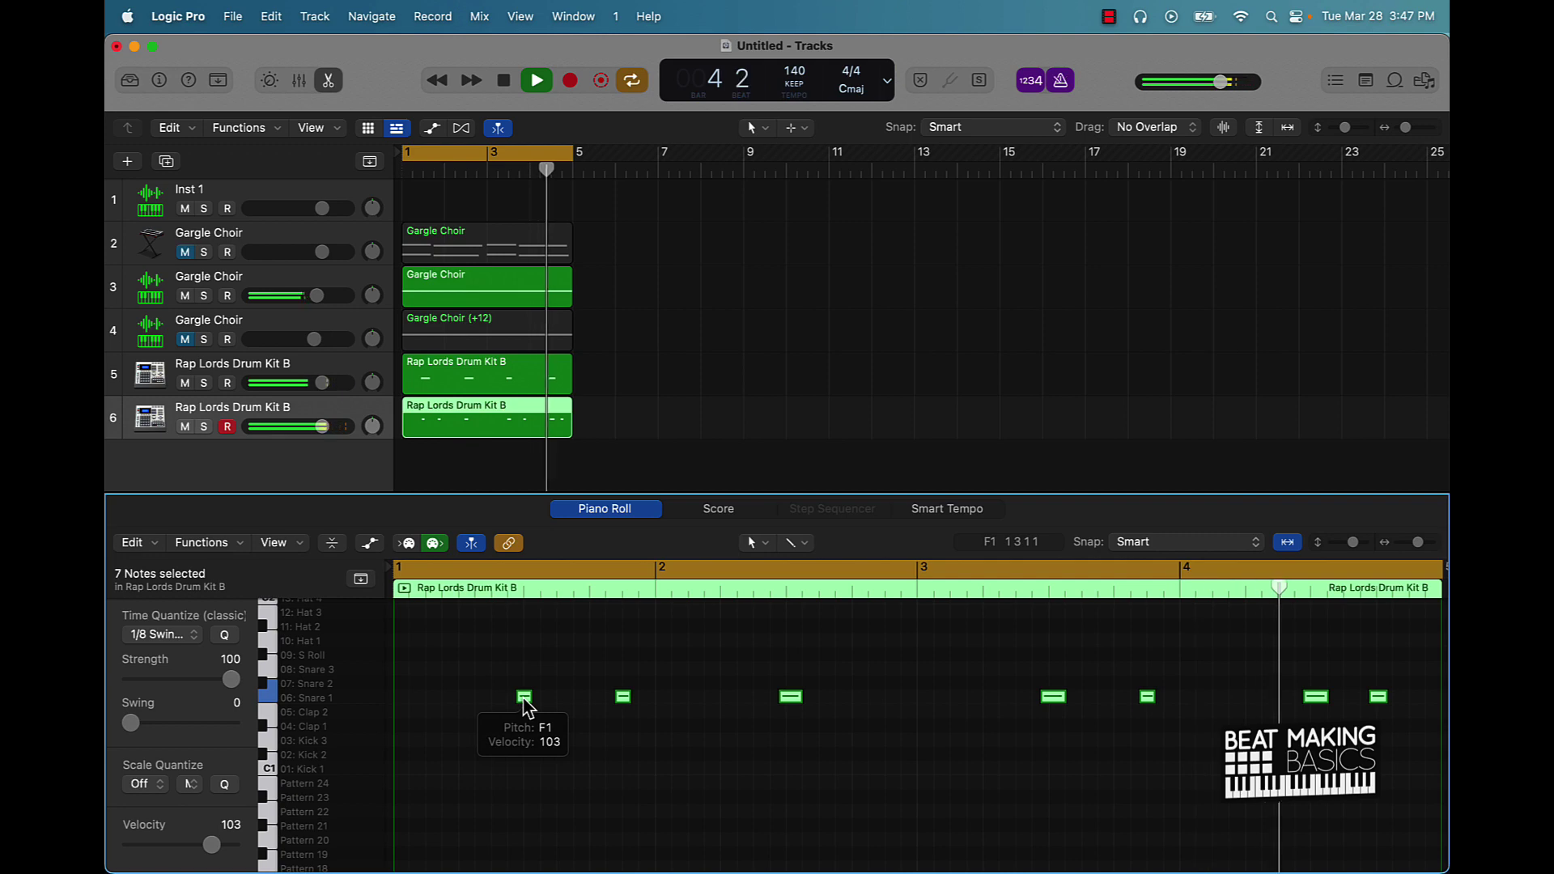
key(space)
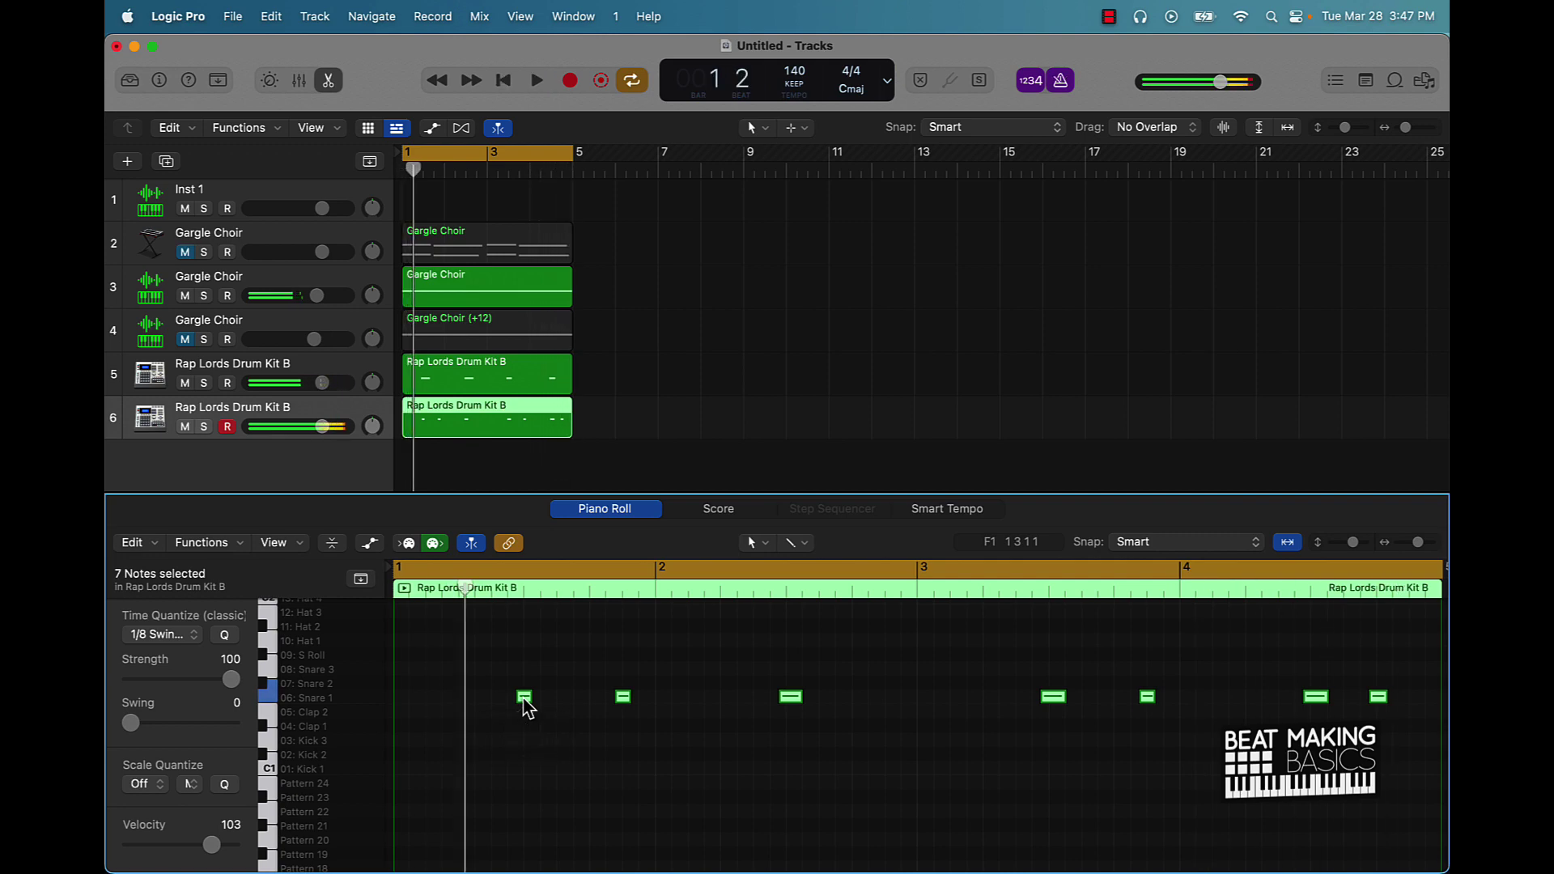
drag(524, 700, 522, 704)
key(space)
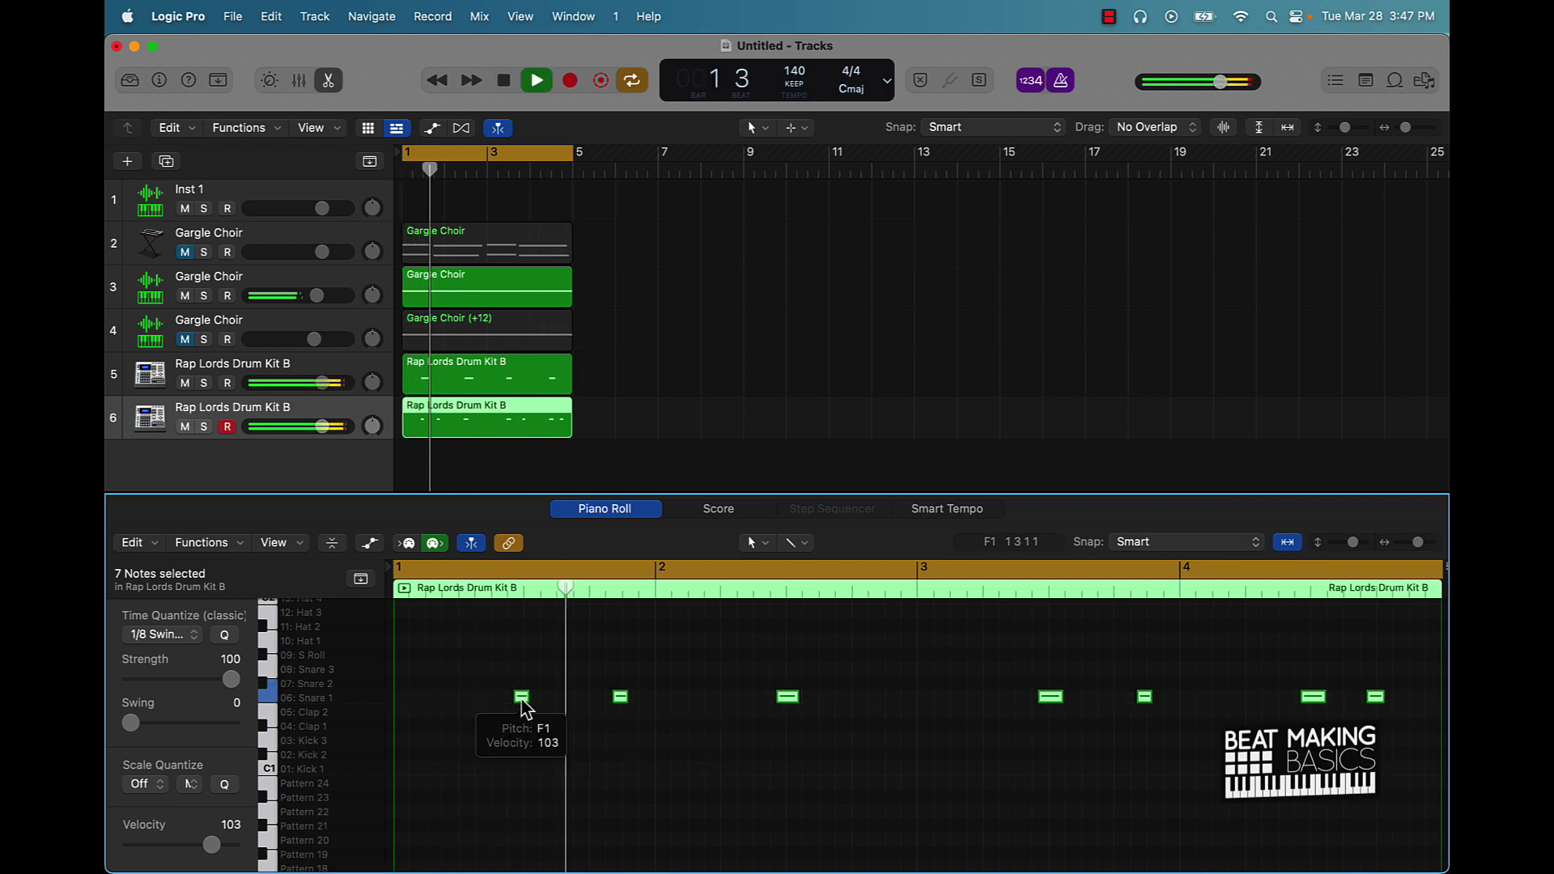
Step: Select the clap region and quantize its four Clap 2 notes to the 1/8 Swing setting
click(450, 386)
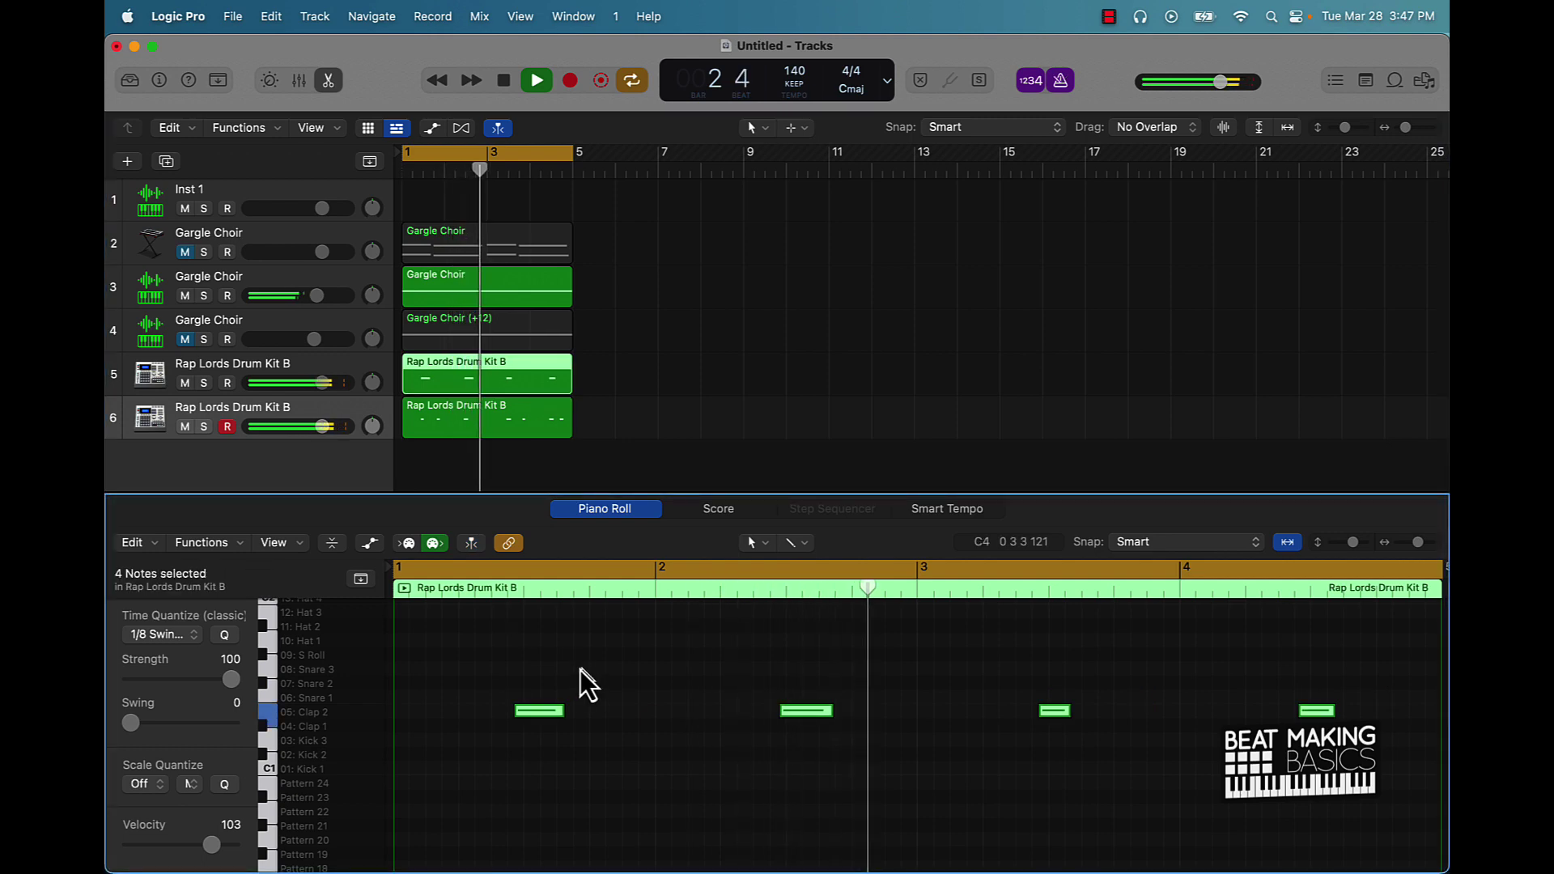
click(230, 637)
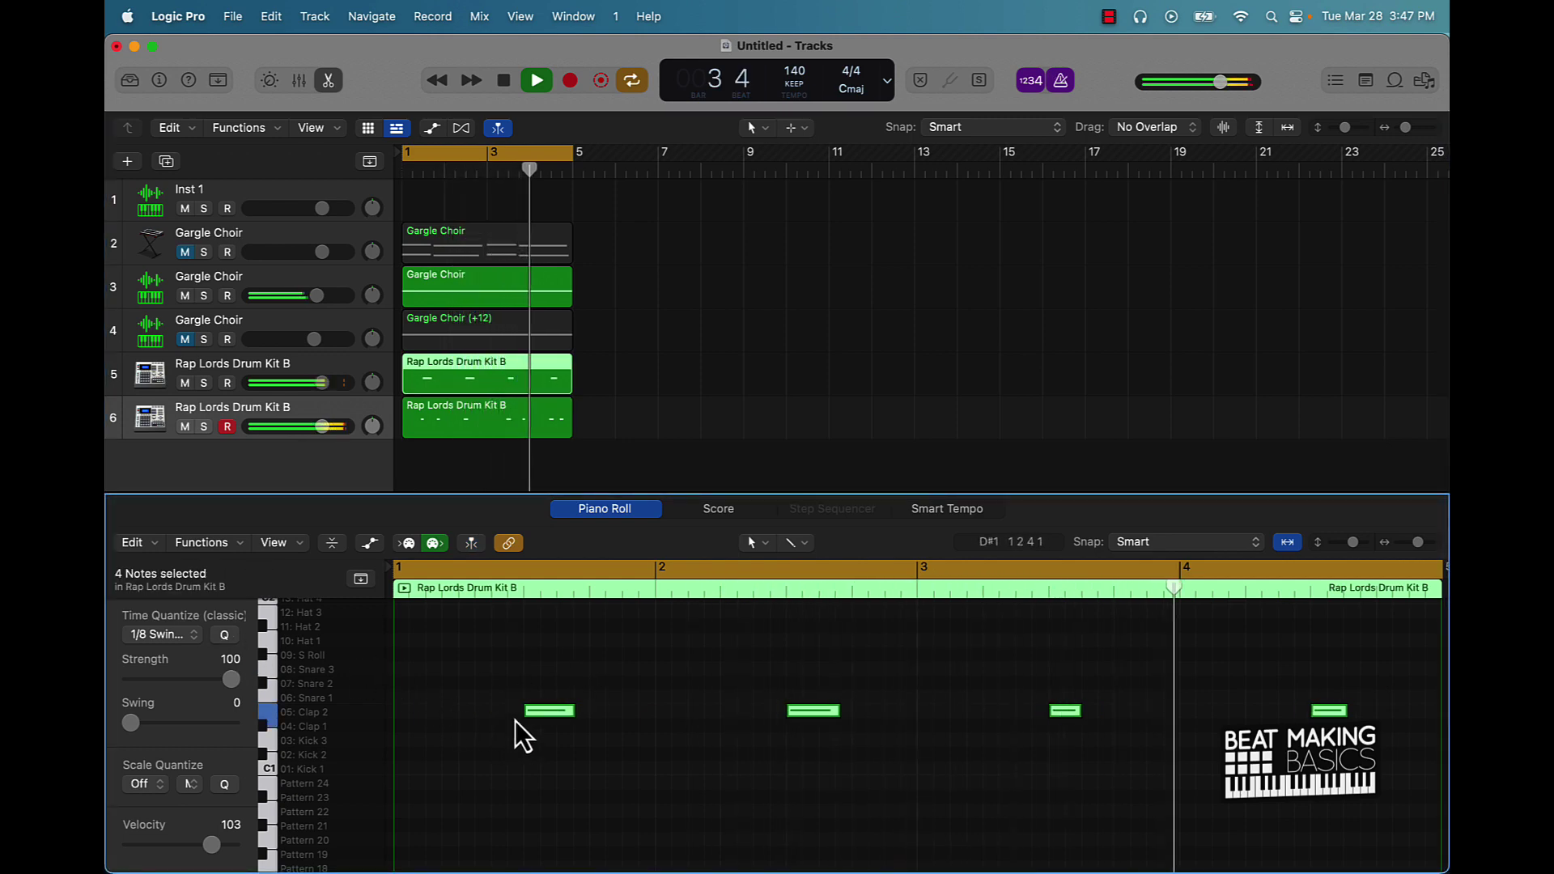
Step: Shift the four quantized Clap 2 notes slightly earlier and check their timing with playback
key(space)
drag(558, 725, 544, 722)
key(space)
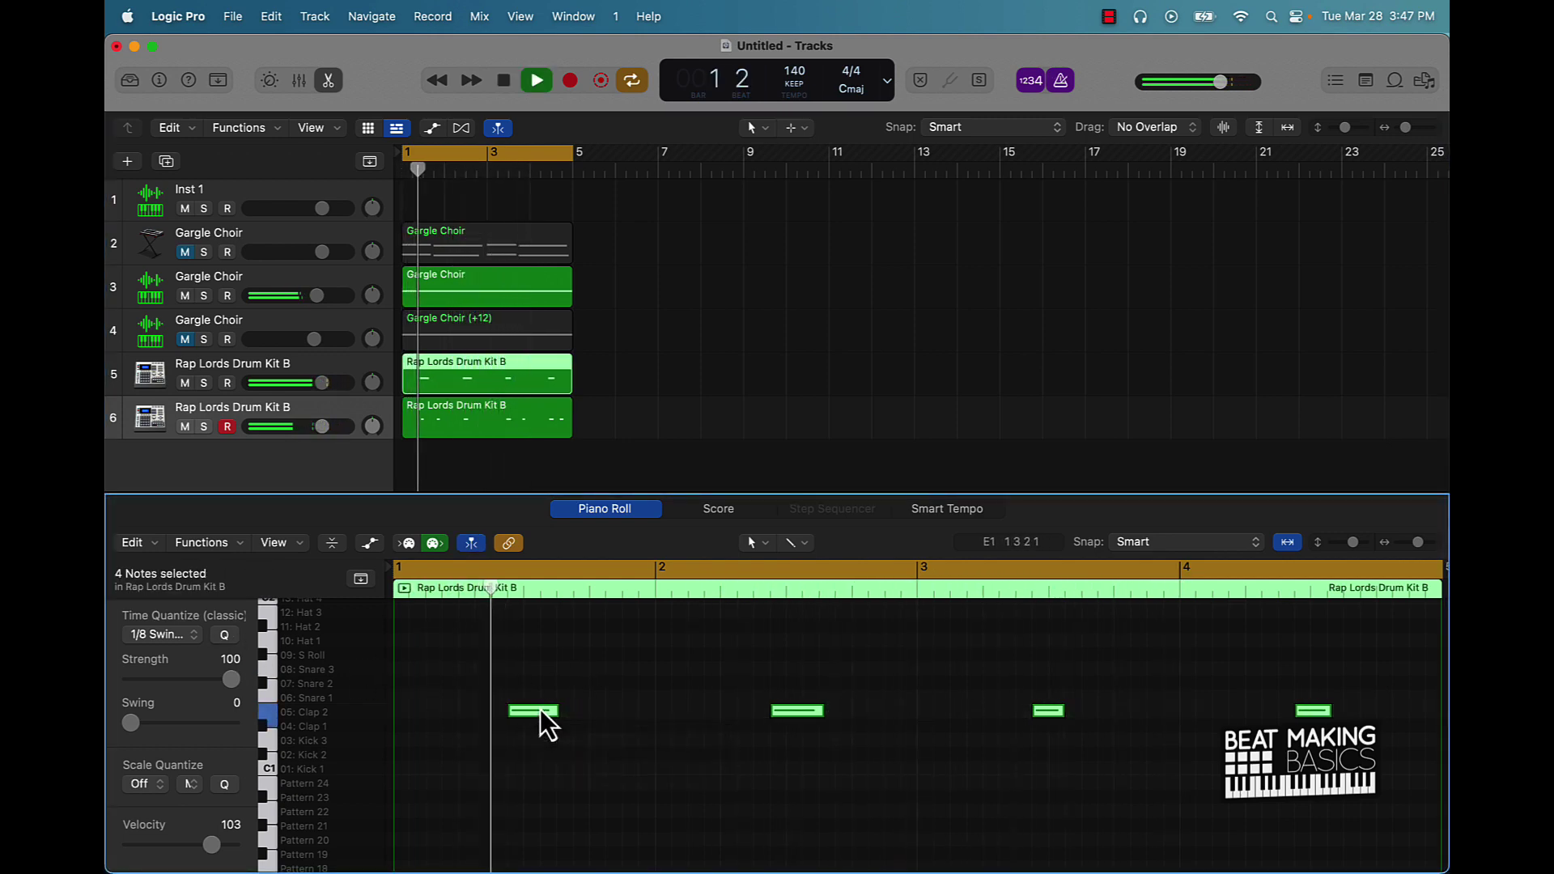
key(space)
Step: Try shifting all the Snare 1 notes slightly earlier, listen to the timing, and move them back
click(481, 411)
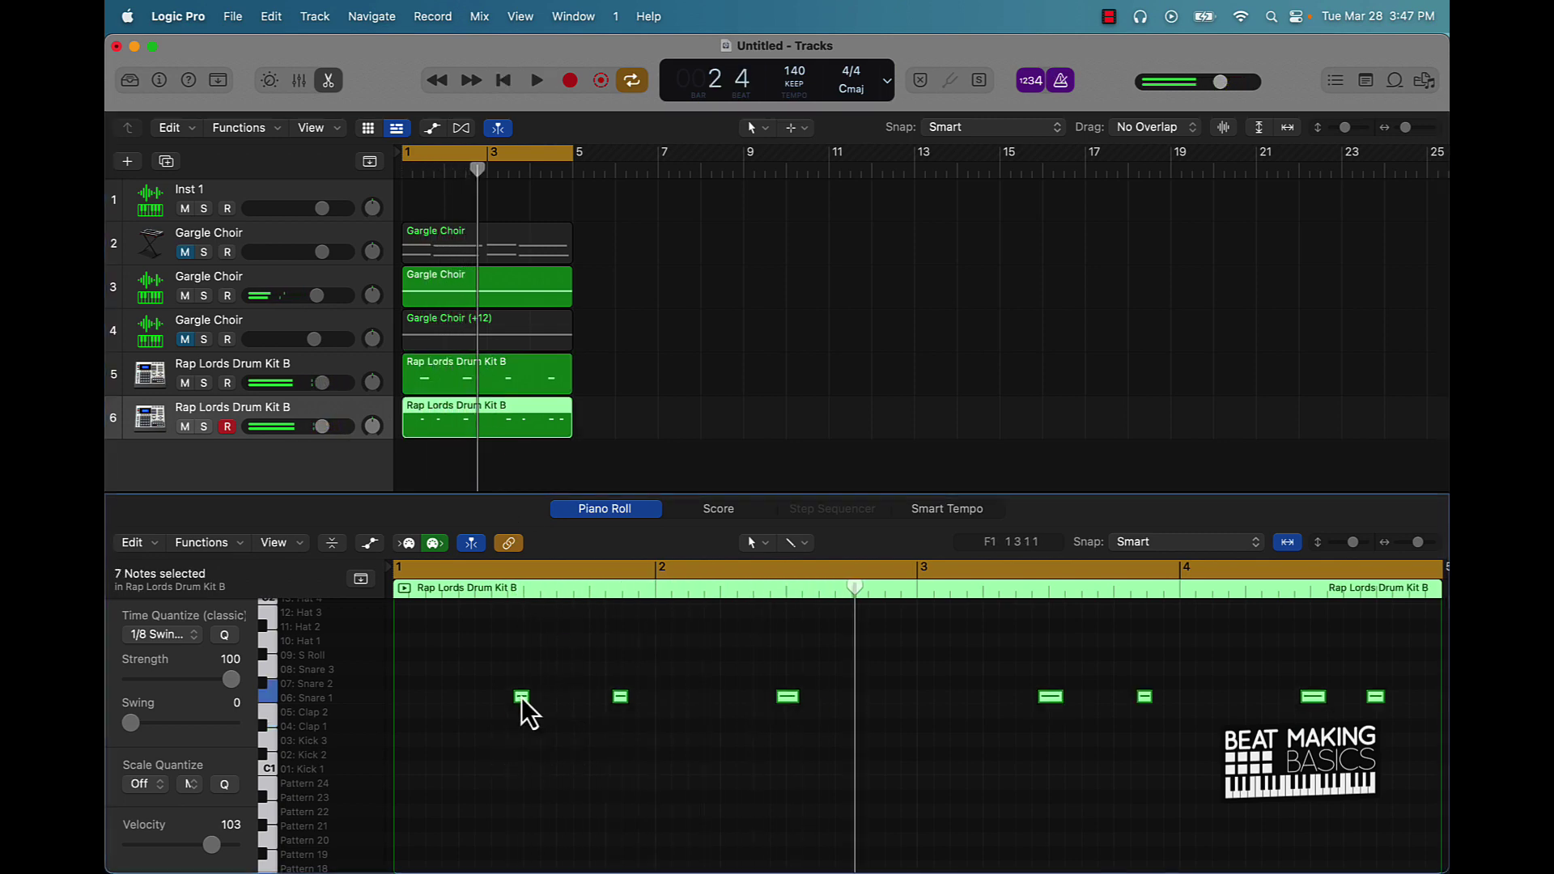
drag(521, 697, 517, 699)
key(space)
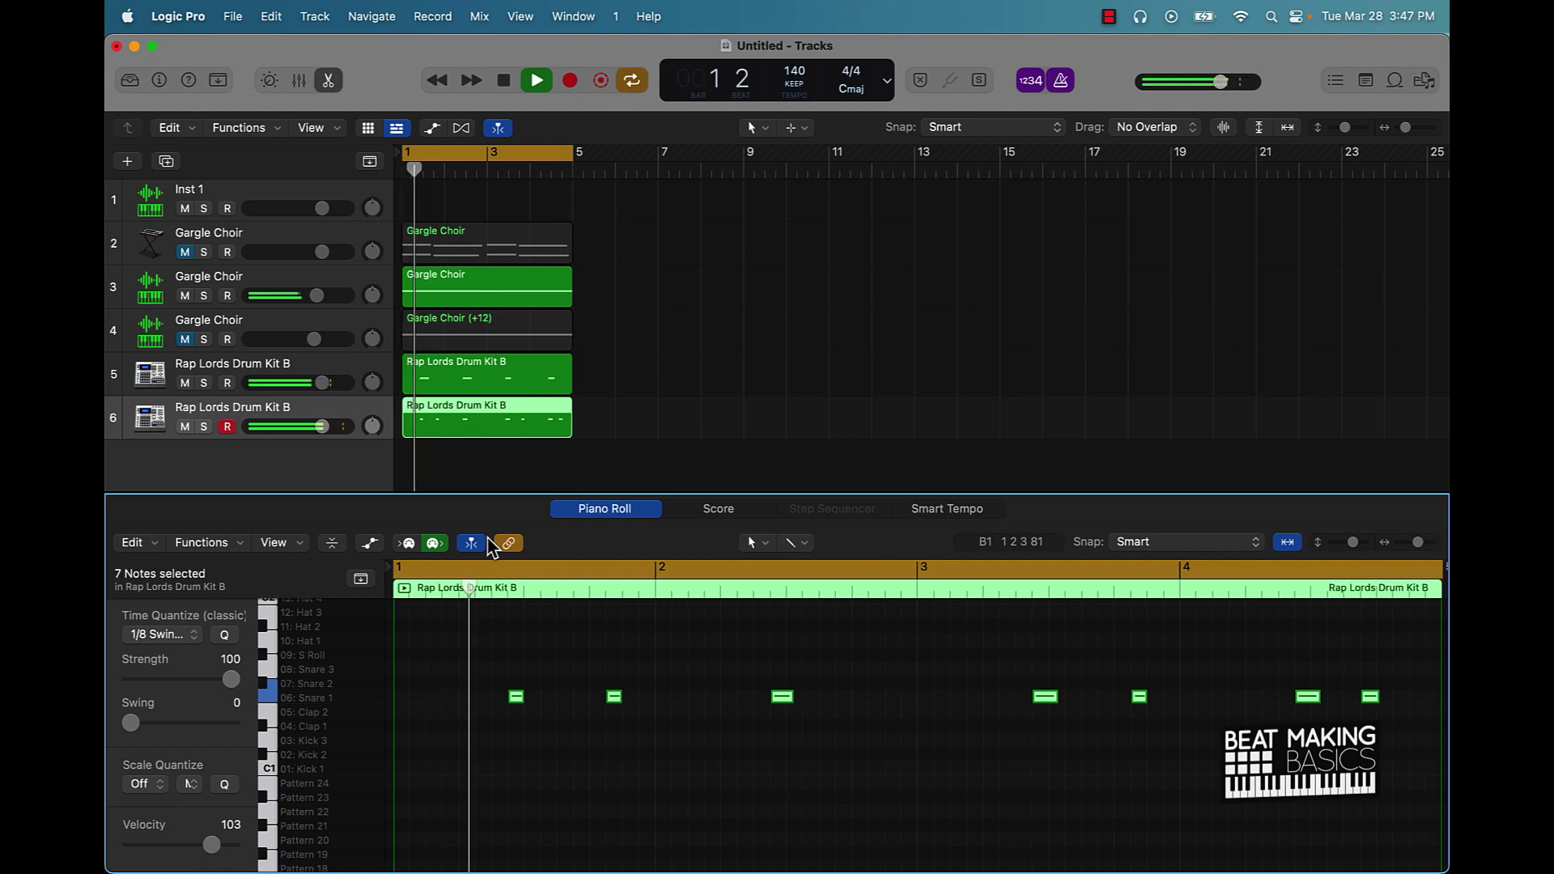
key(space)
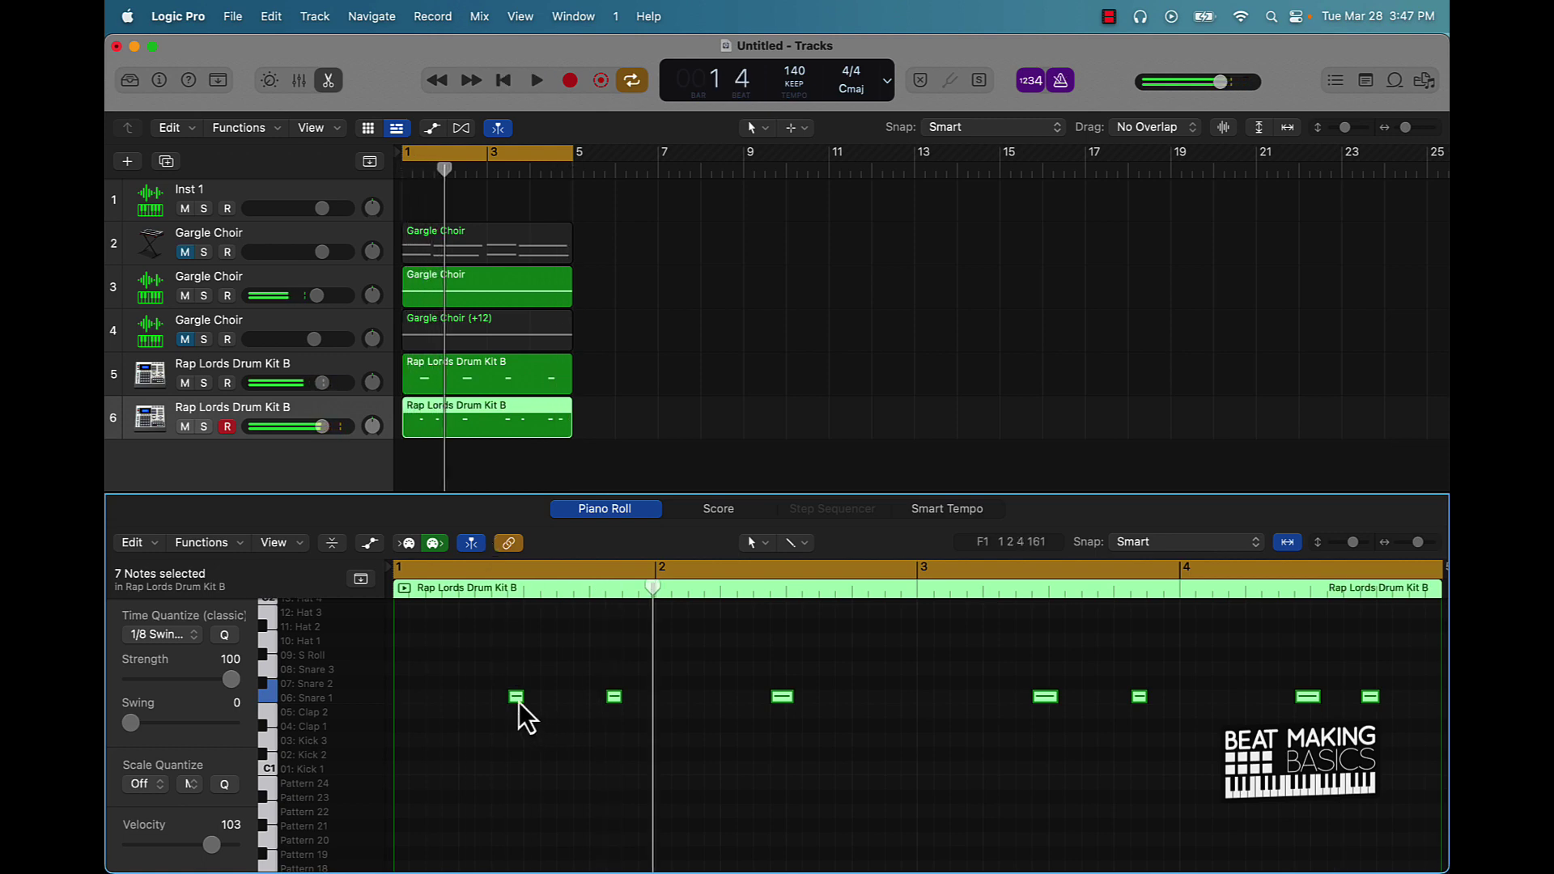
drag(519, 703, 524, 701)
key(space)
Step: Move the four Clap 2 notes of the clap region slightly later and listen to the loop
click(469, 379)
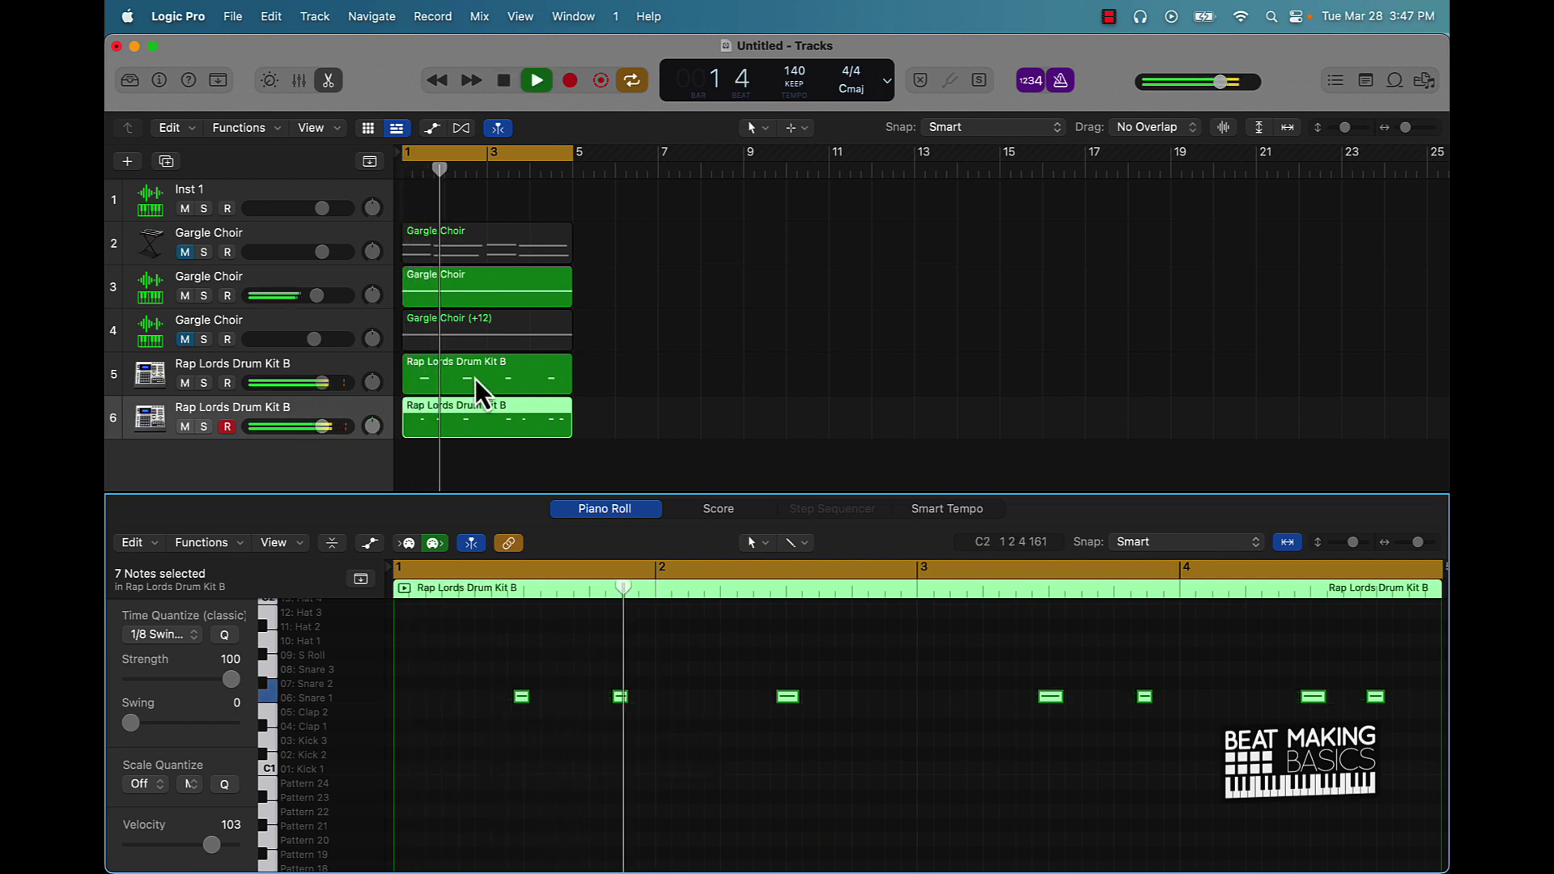
drag(524, 712, 530, 710)
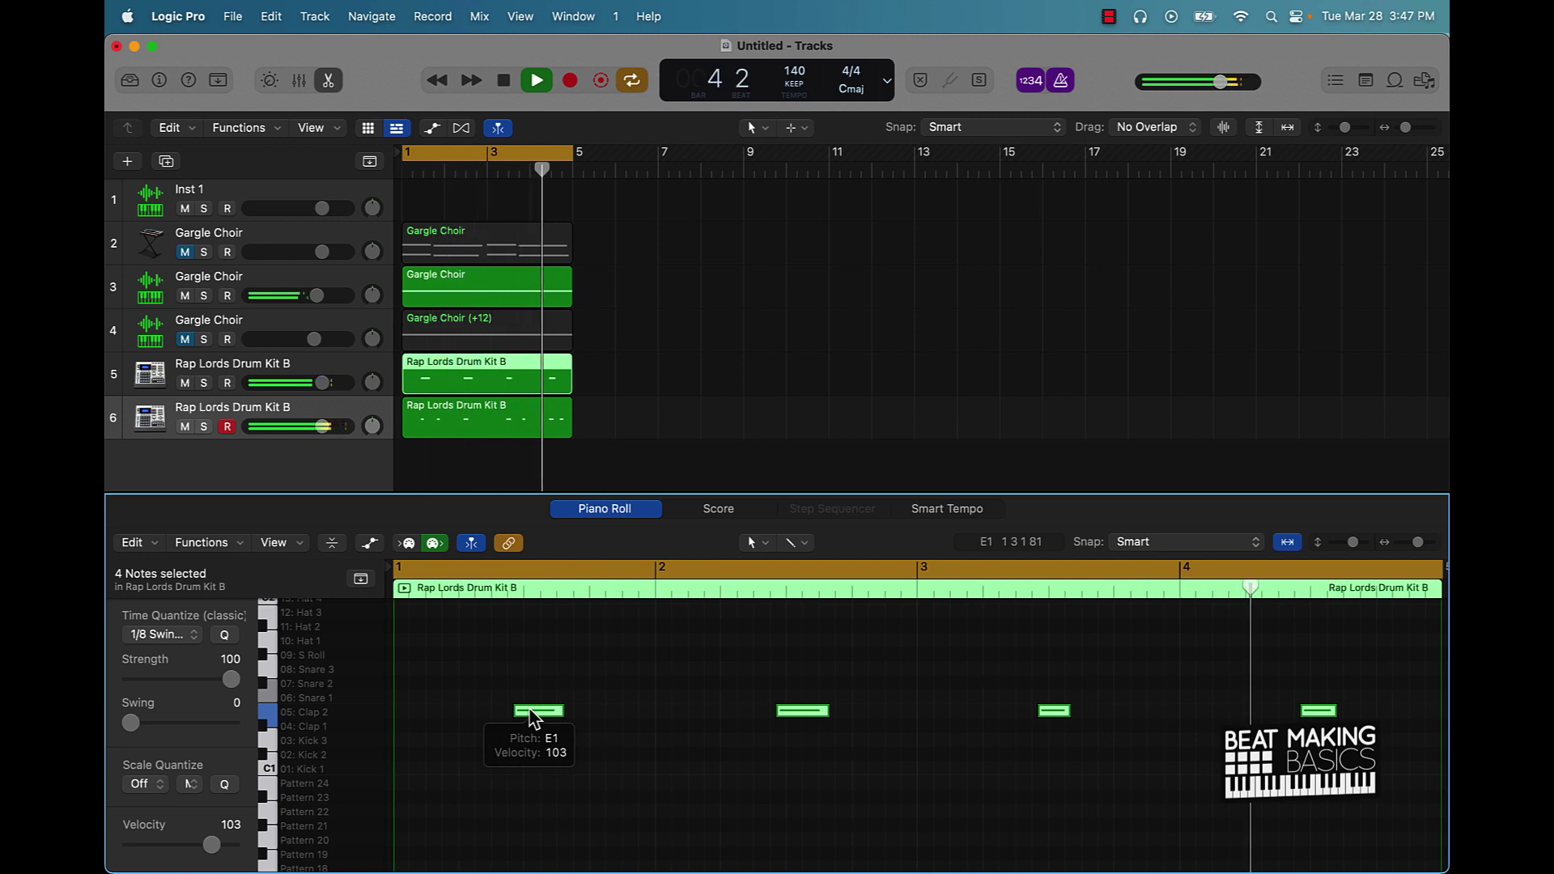
key(space)
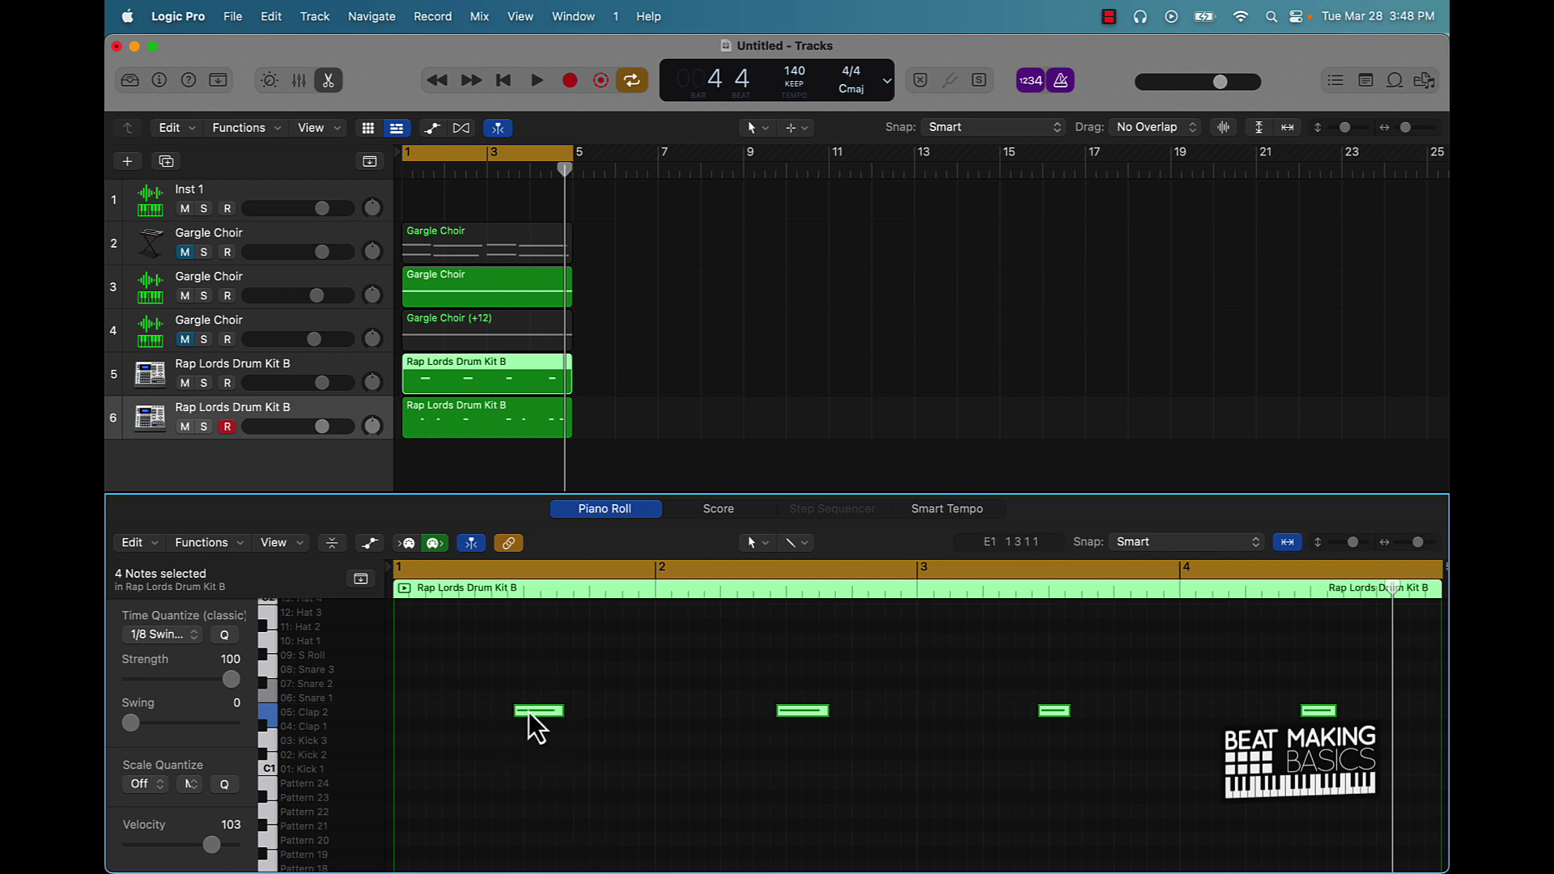
scroll(467, 671, down, 1)
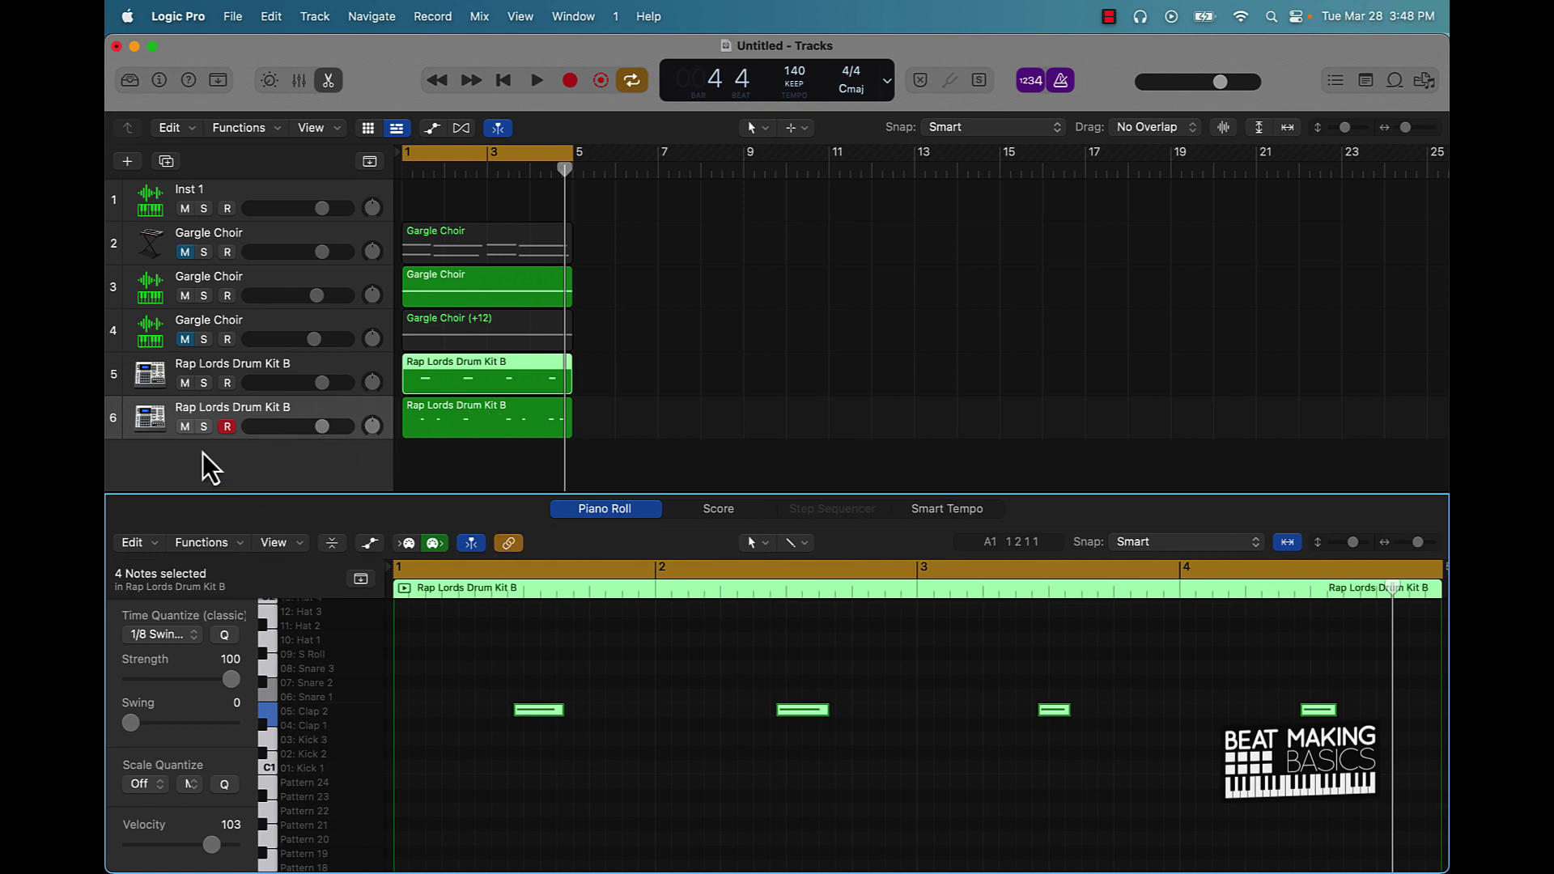
Step: Duplicate the Rap Lords Drum Kit B snare track as an empty track and audition its hi-hat sounds with Musical Typing
click(241, 397)
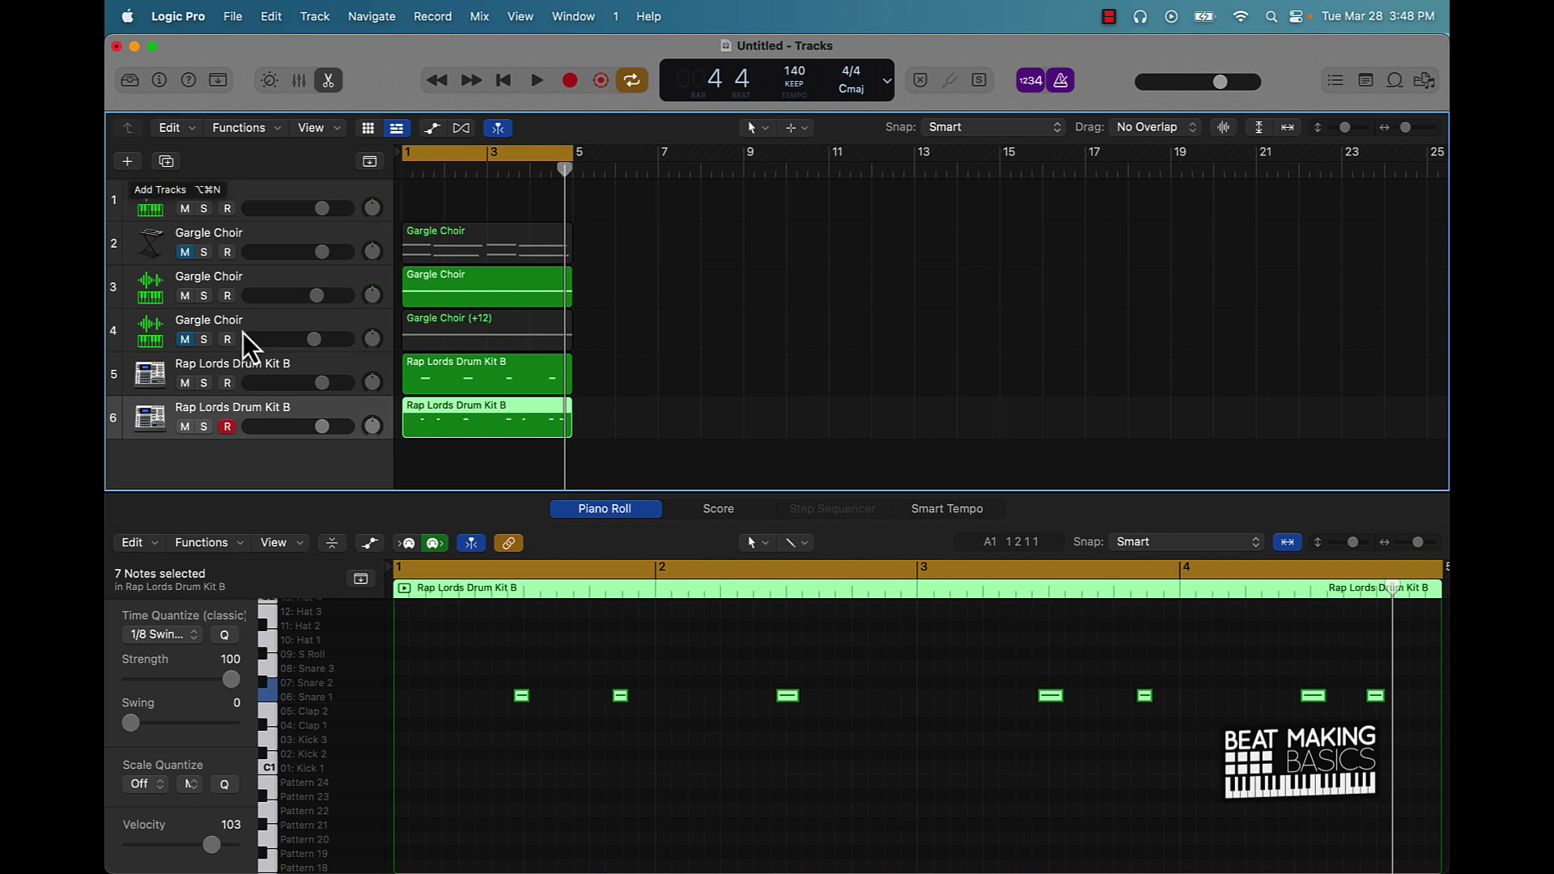
key(super+d)
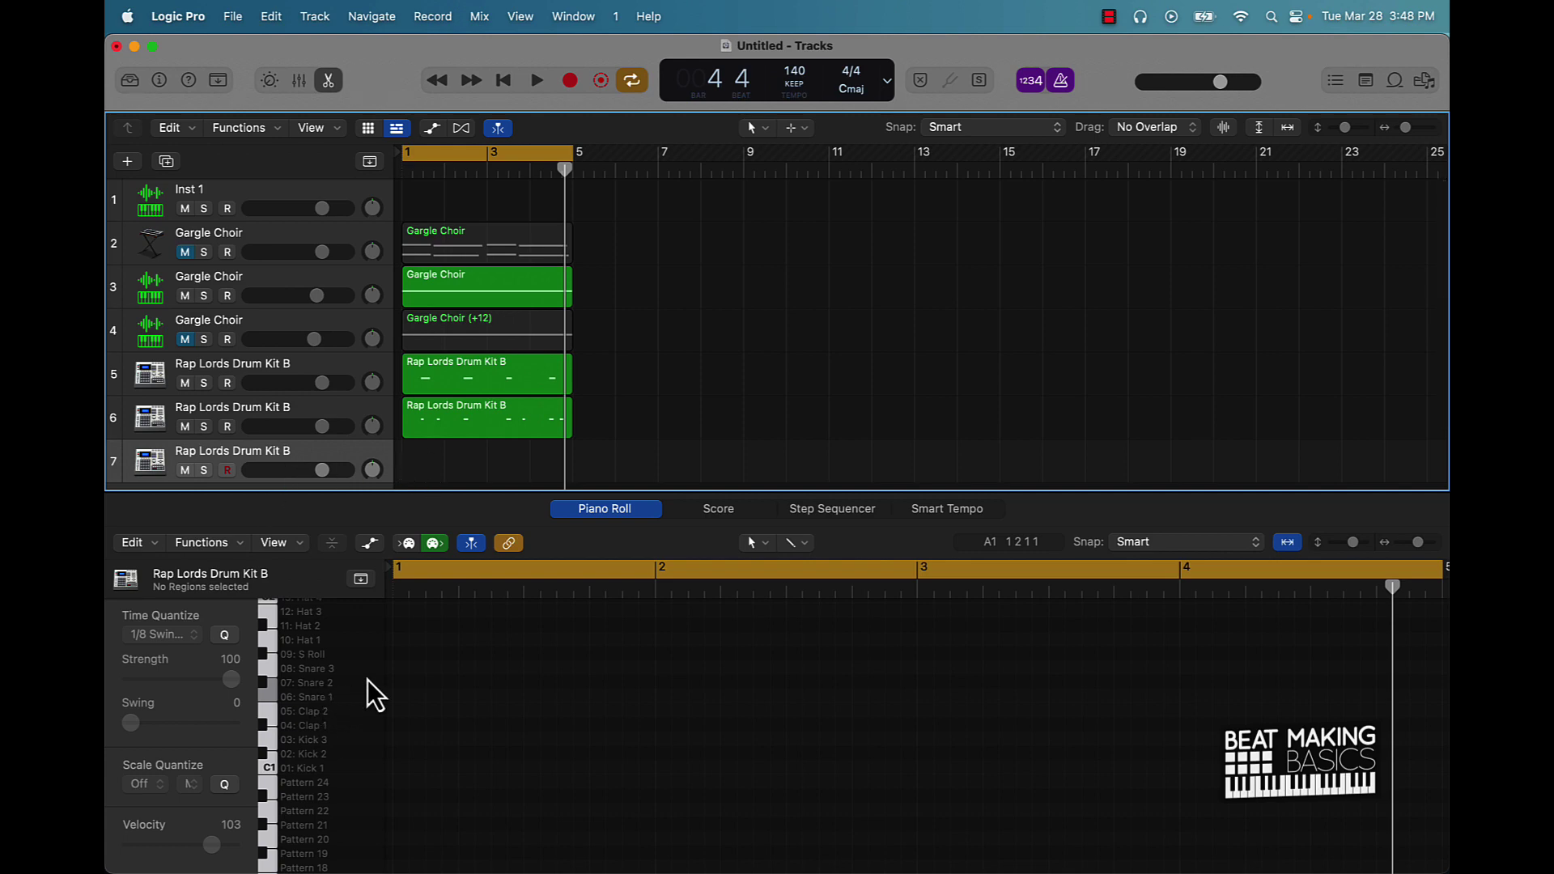
key(super+k)
key(k)
key(j)
key(j)
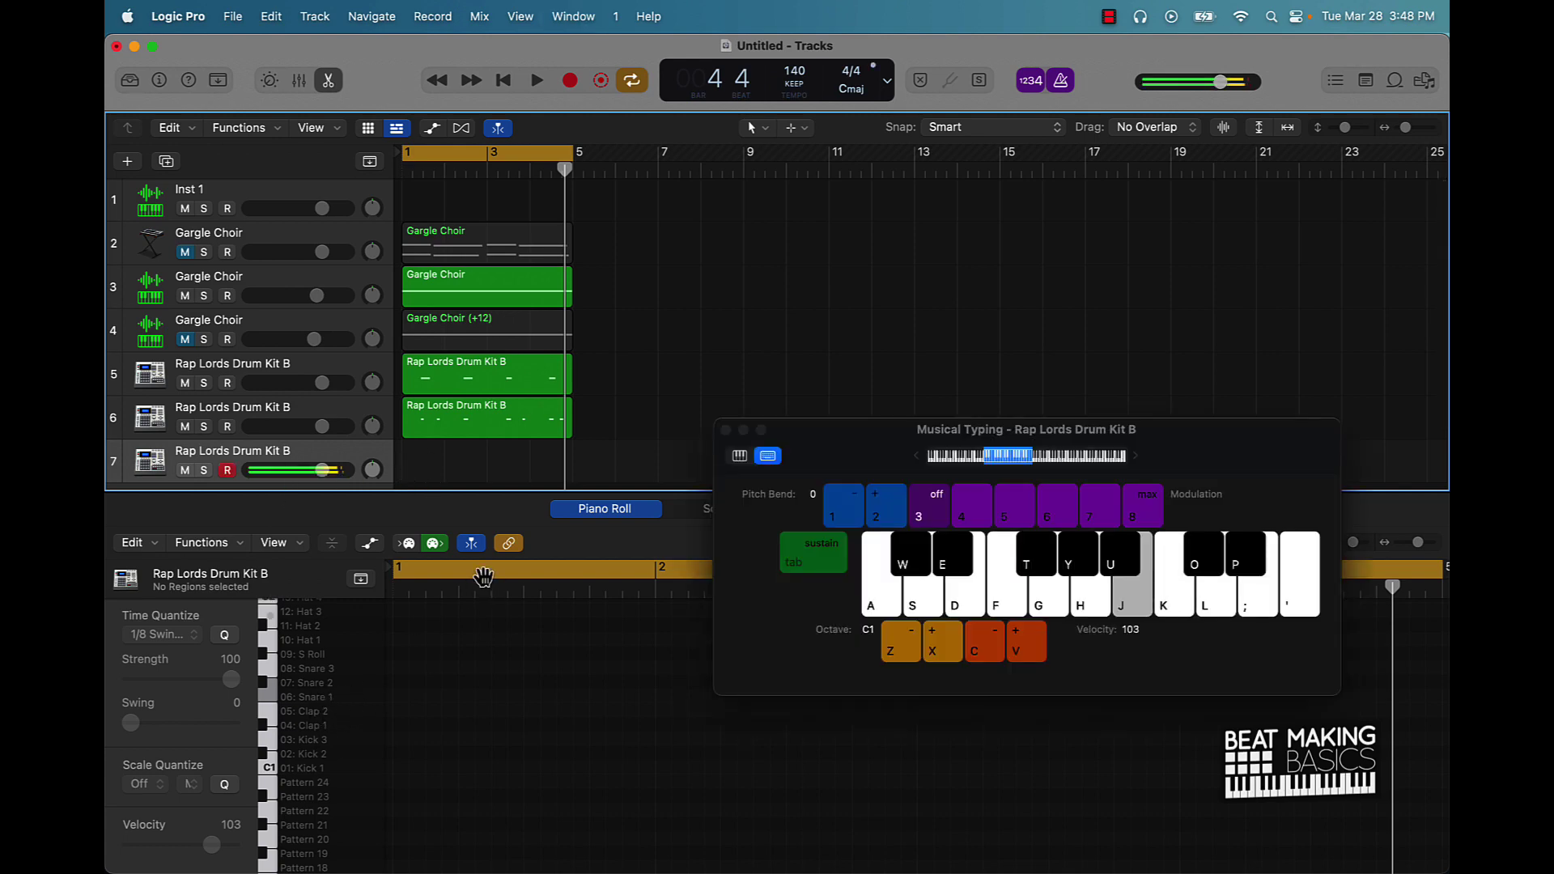
key(h)
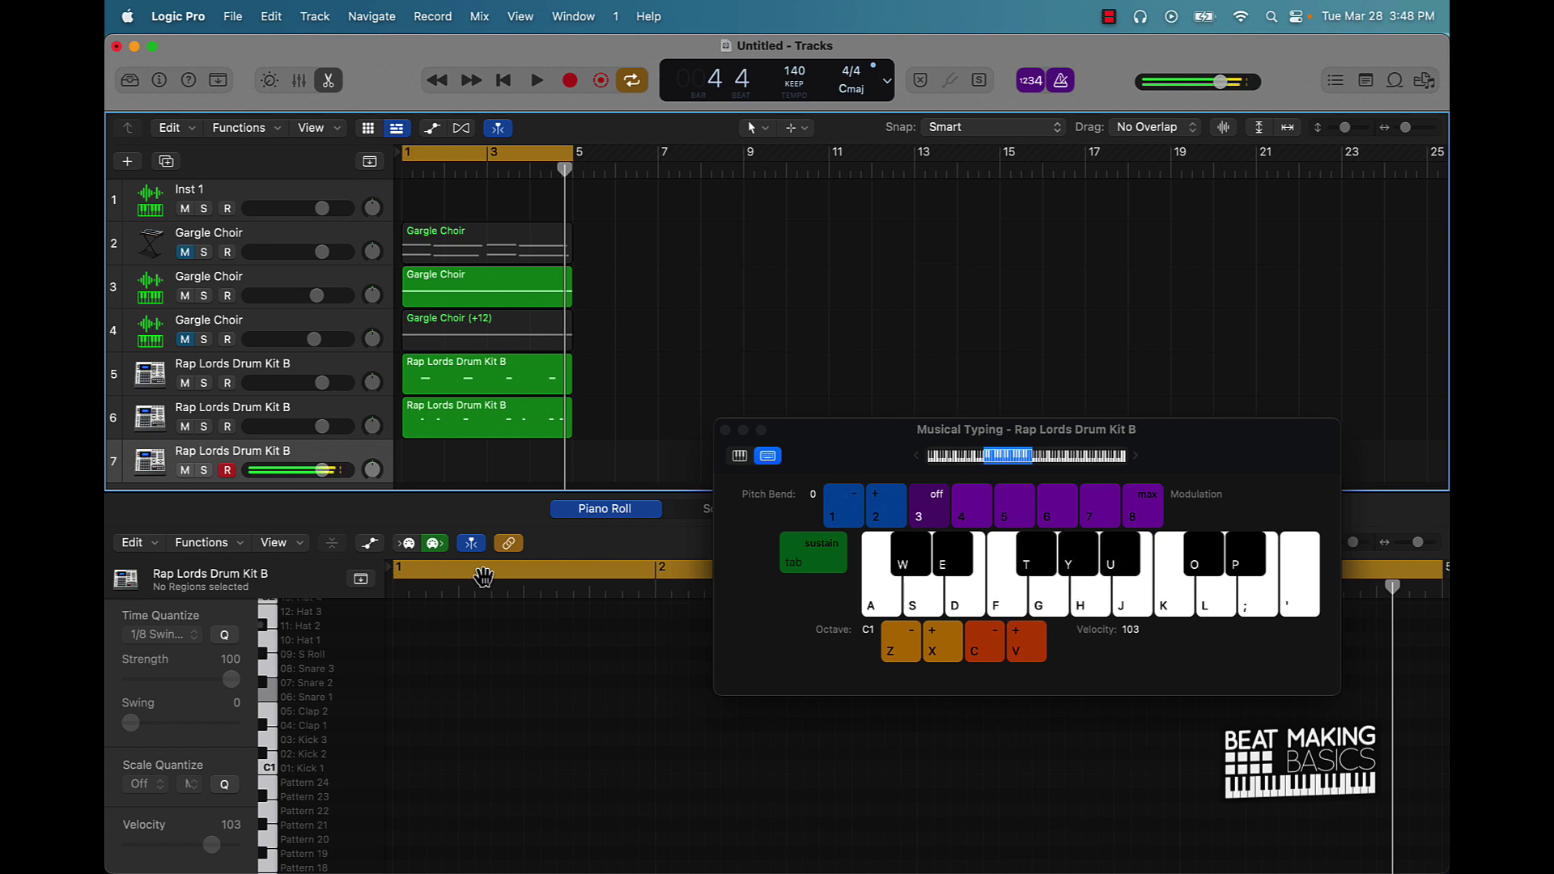
key(j)
Step: Record a steady eighth-note Hat 3 pattern across the four bars on the new drum track
key(r)
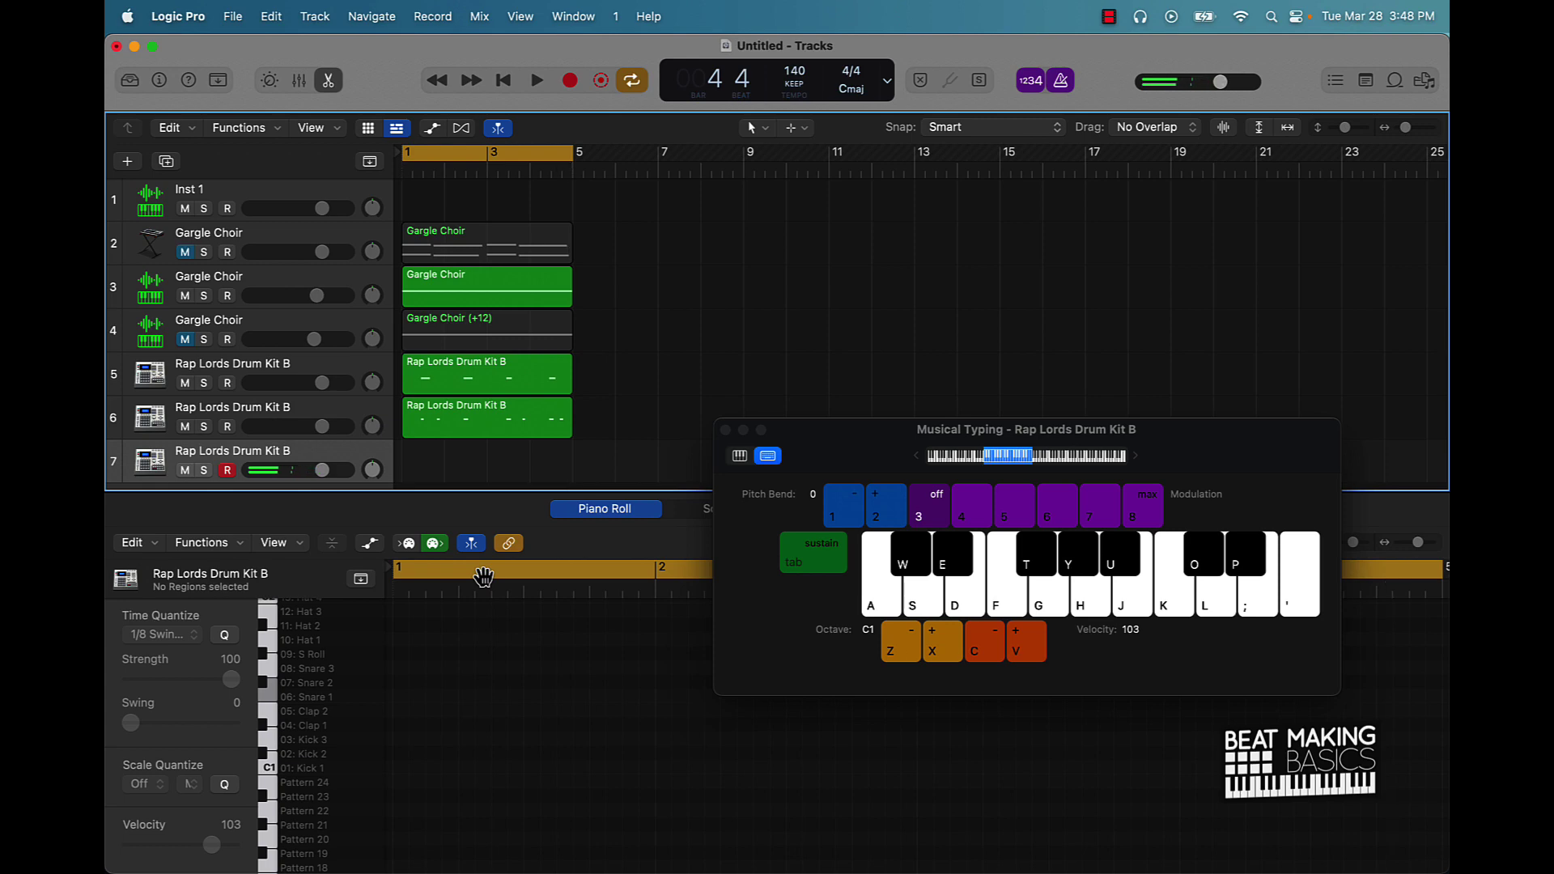
key(j)
key(j)
key(j)
key(j)
key(j)
key(j)
key(j)
key(j)
key(j)
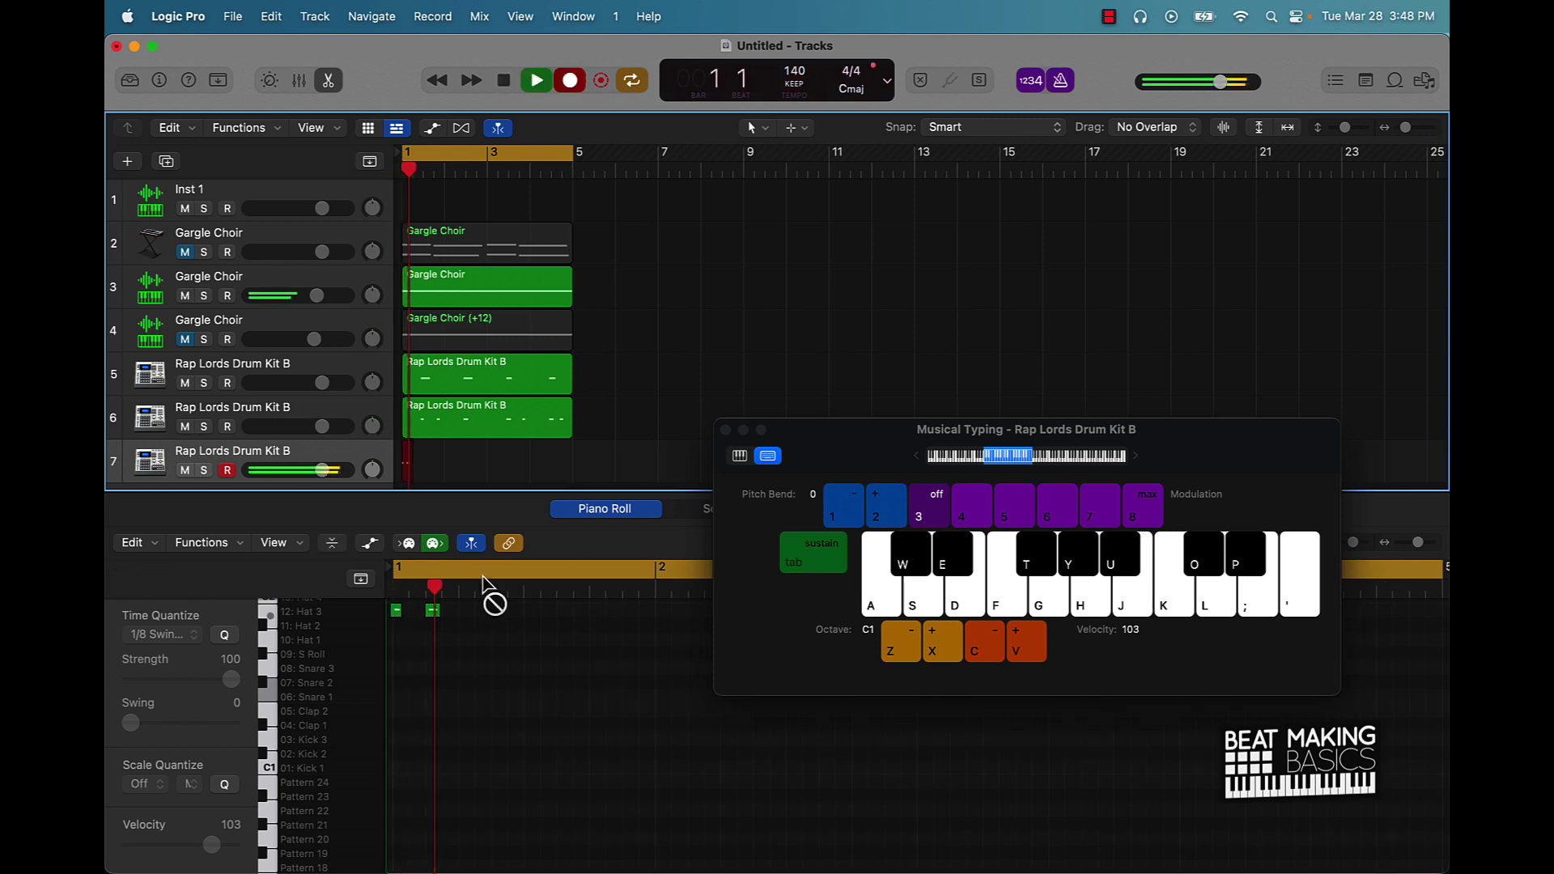
key(j)
key(j)
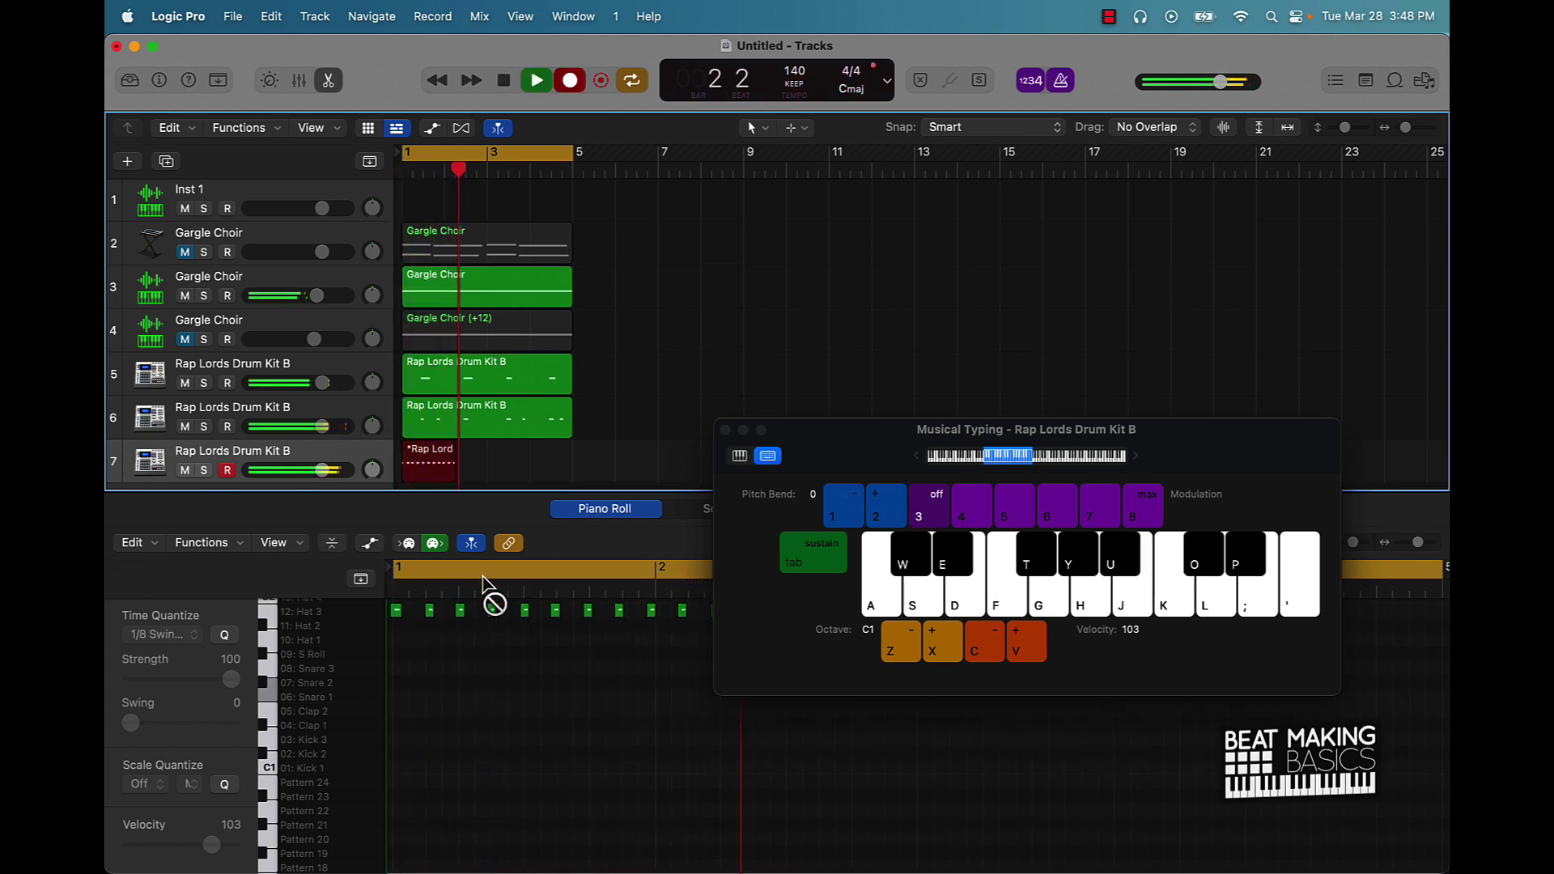
key(j)
key(j)
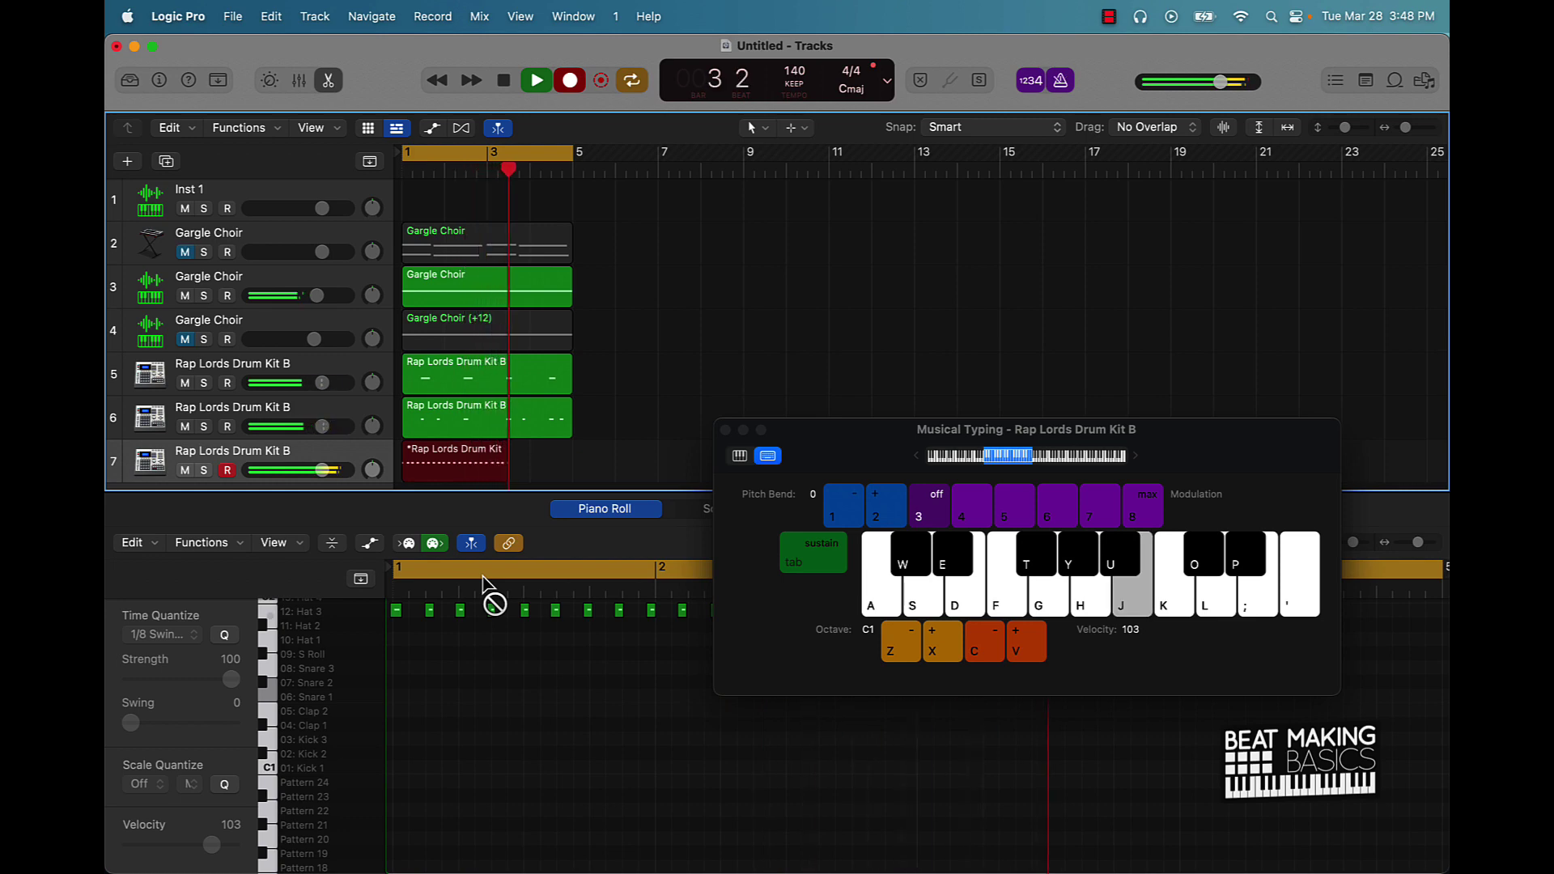
key(j)
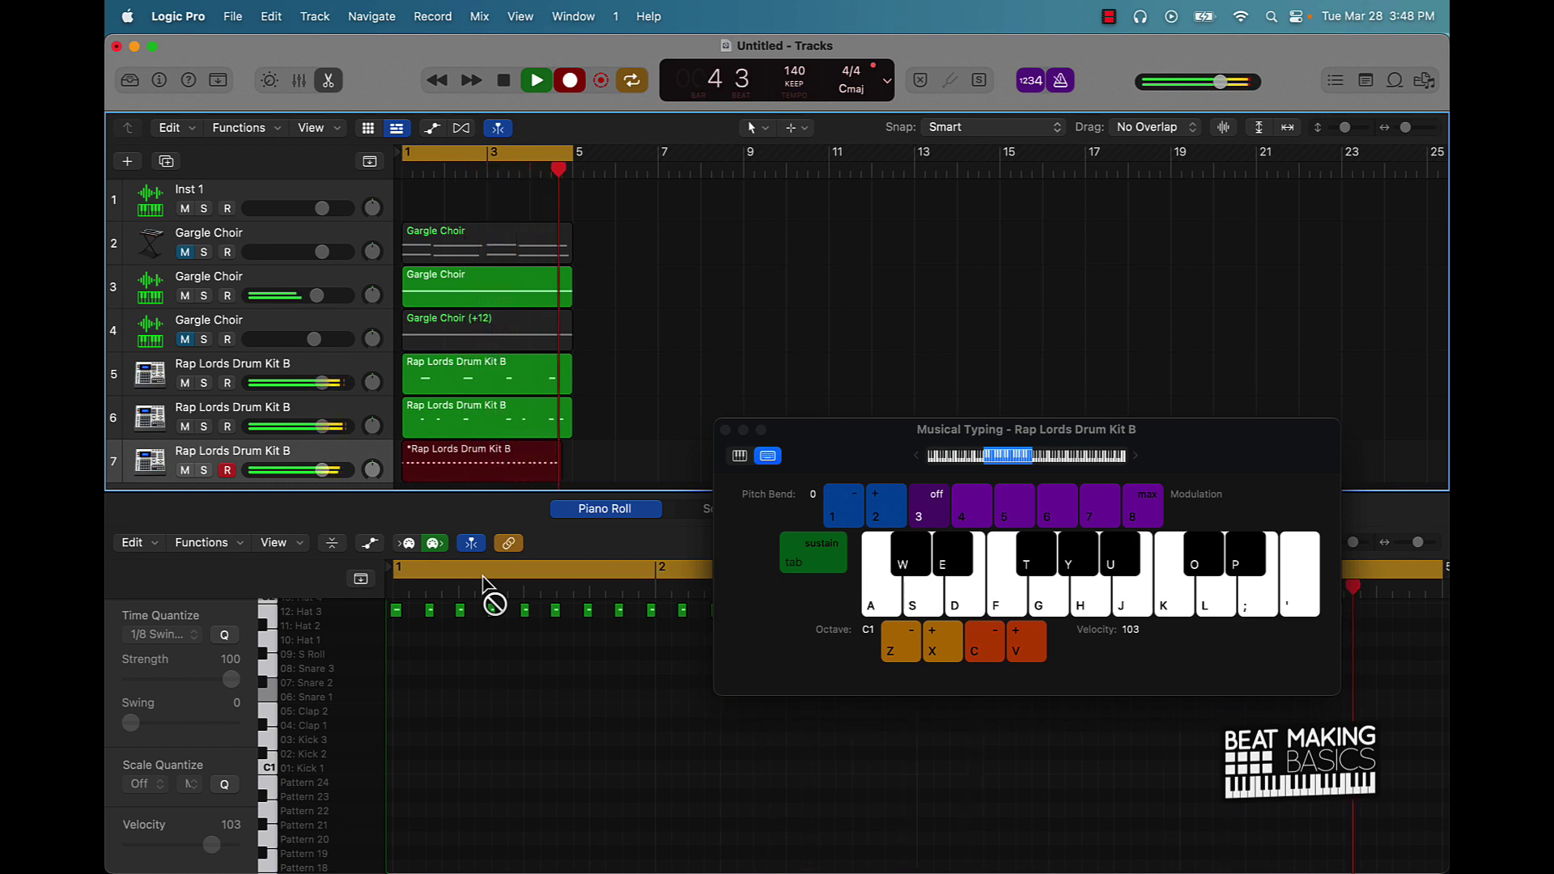
key(space)
key(j)
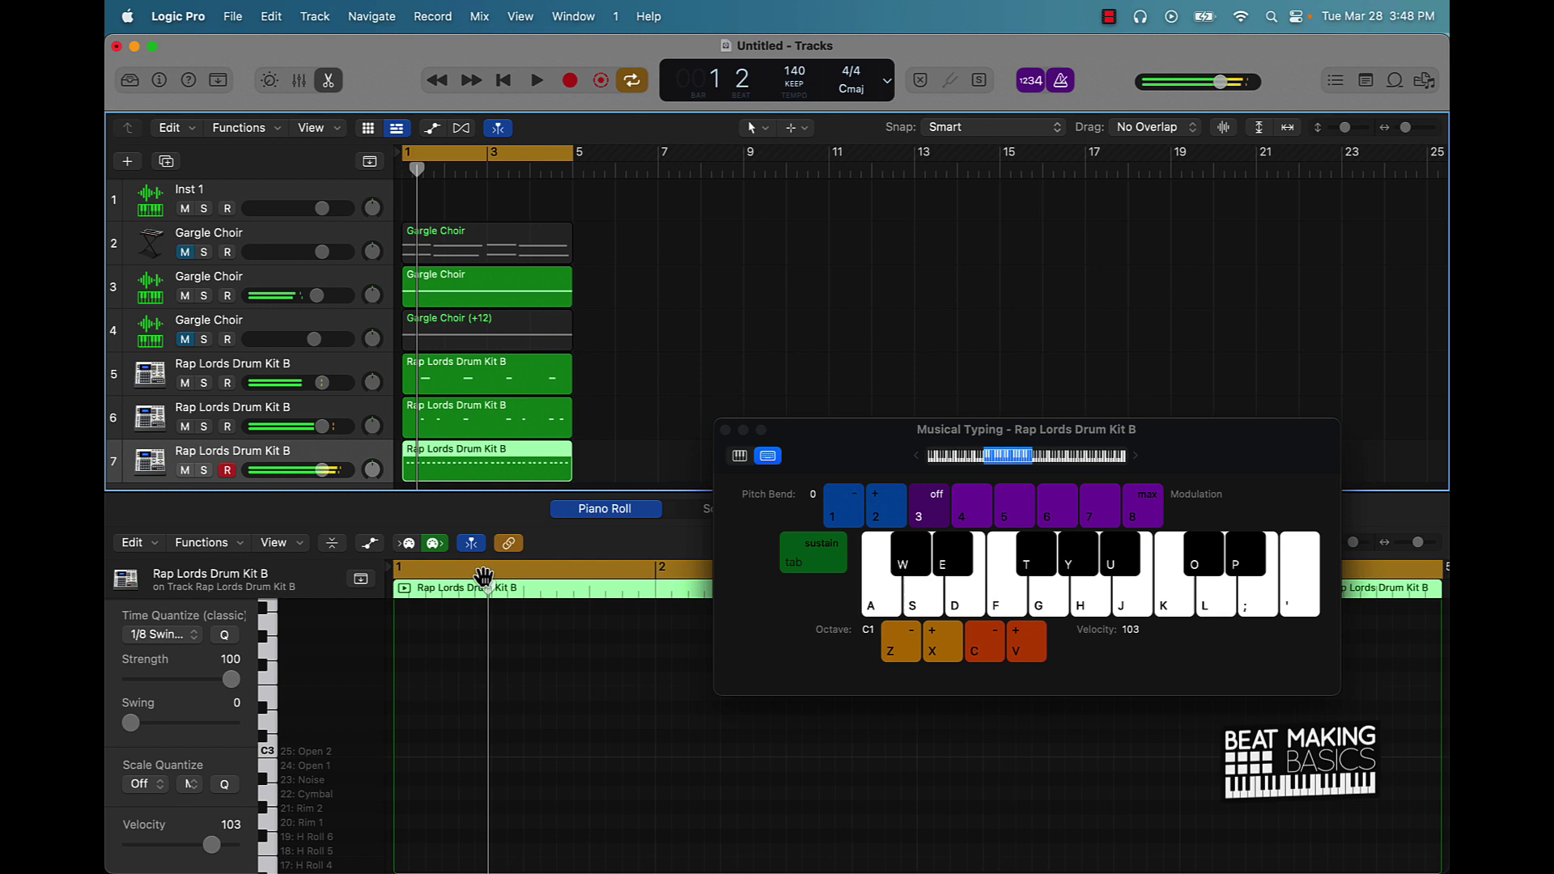
Step: Select all the Hat 3 notes in the recorded region and quantize them to the 1/8 Swing setting
click(637, 391)
click(521, 473)
click(603, 825)
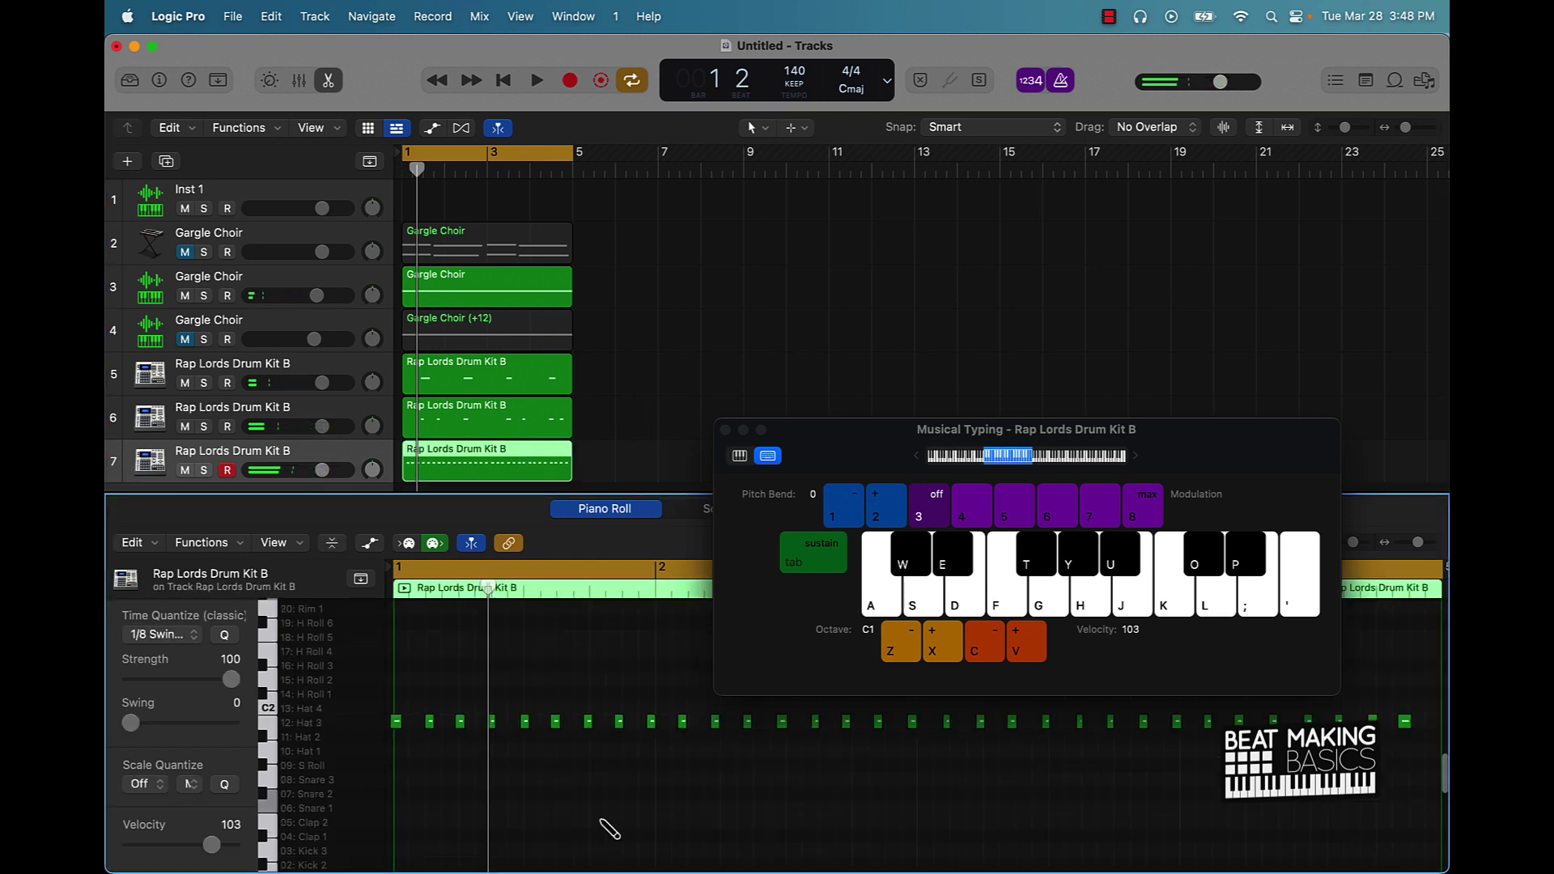
key(super+a)
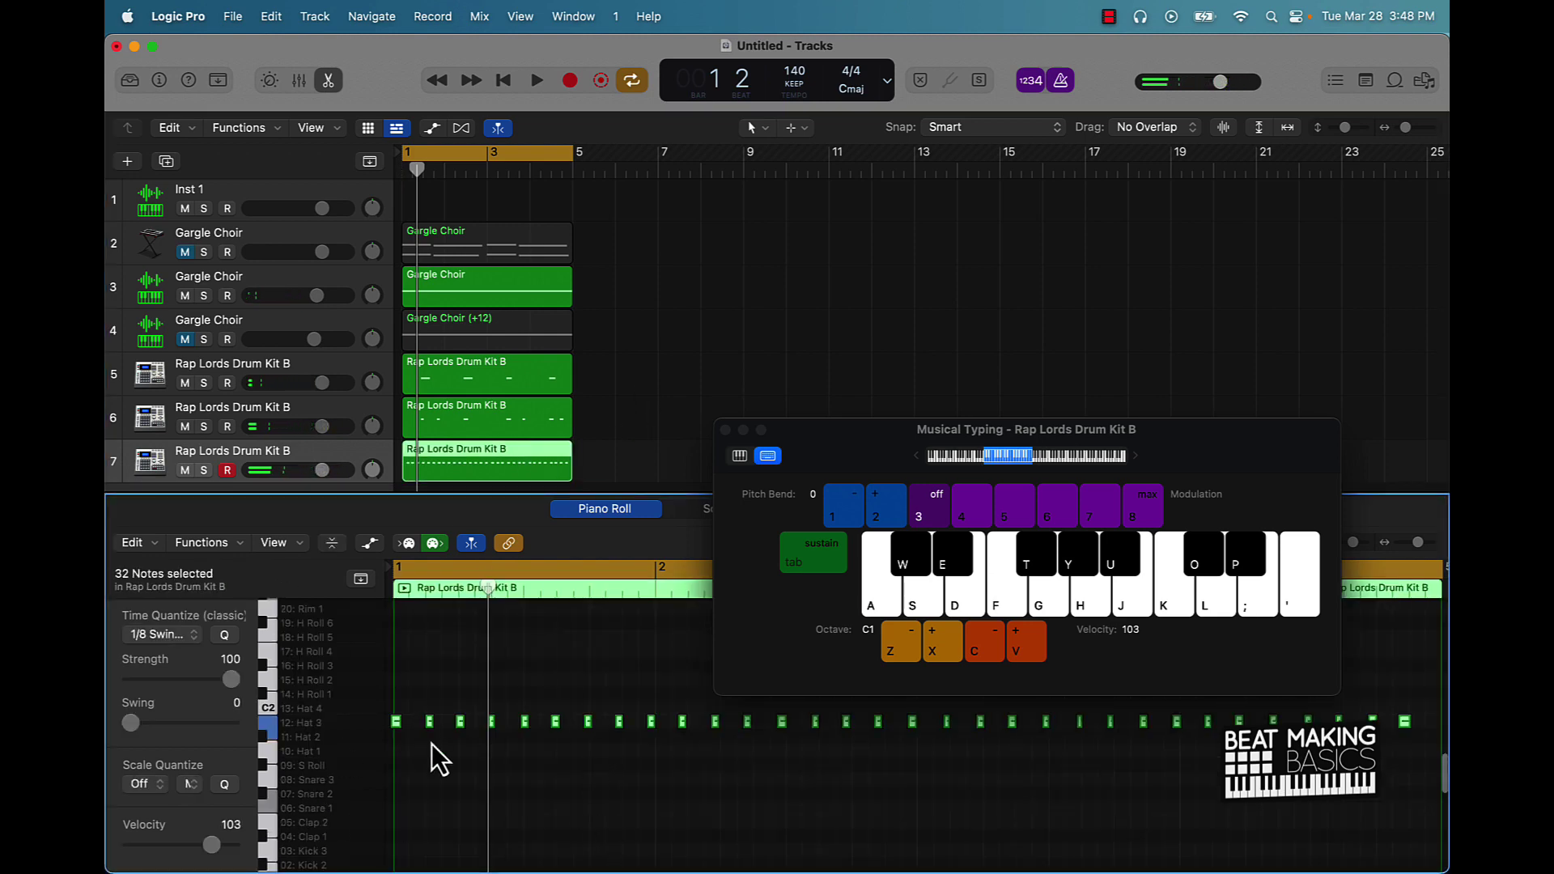
click(226, 638)
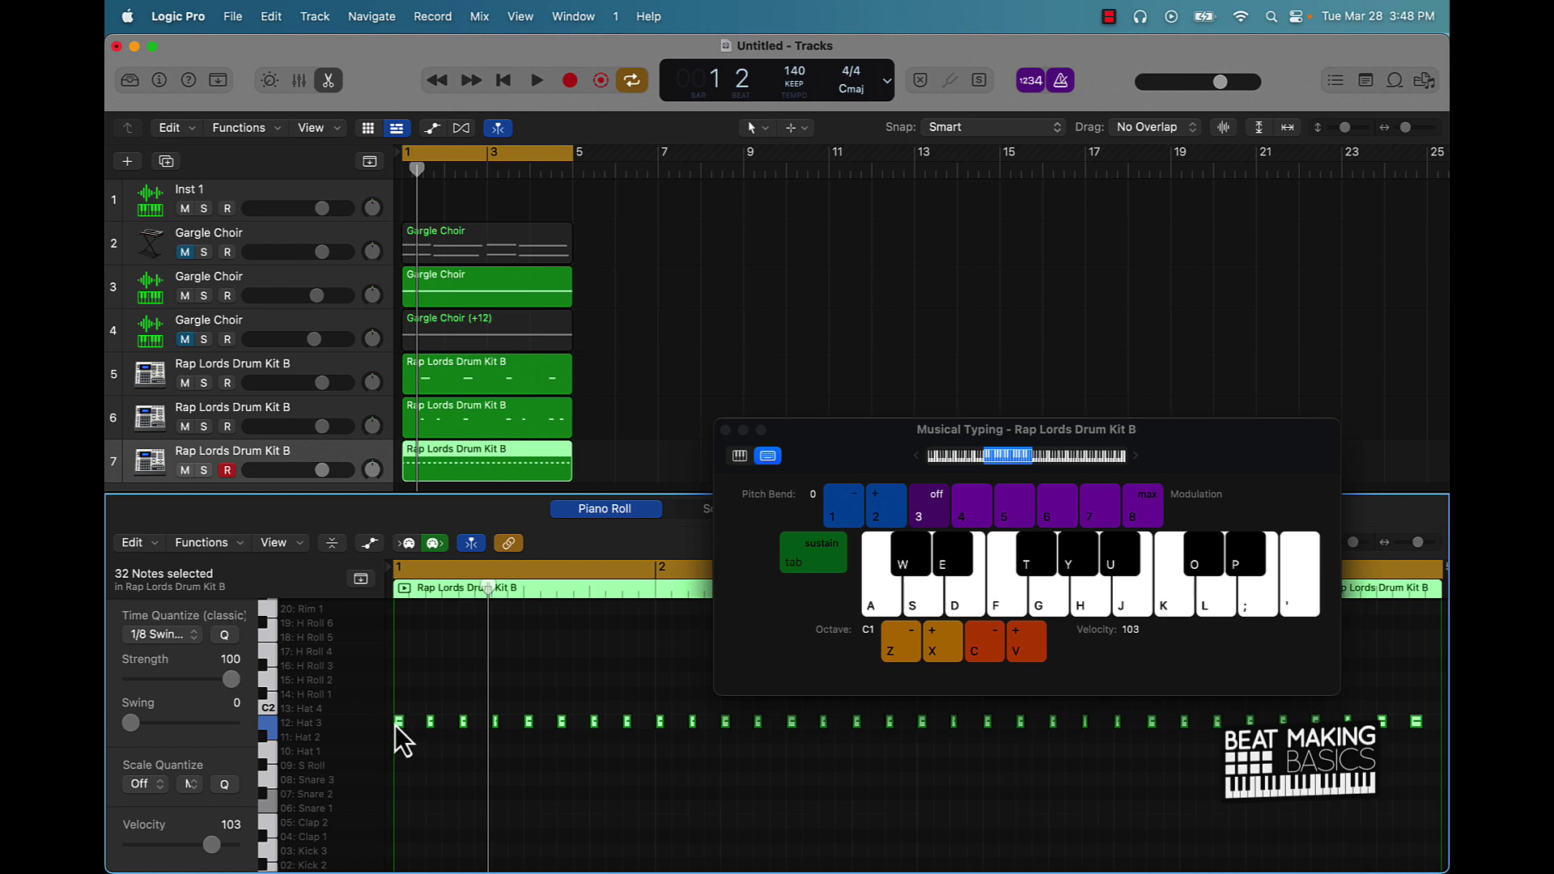
Step: Shift every Hat 3 note except the first slightly earlier and check the groove with playback
mouse_move(395, 724)
shift+click(397, 724)
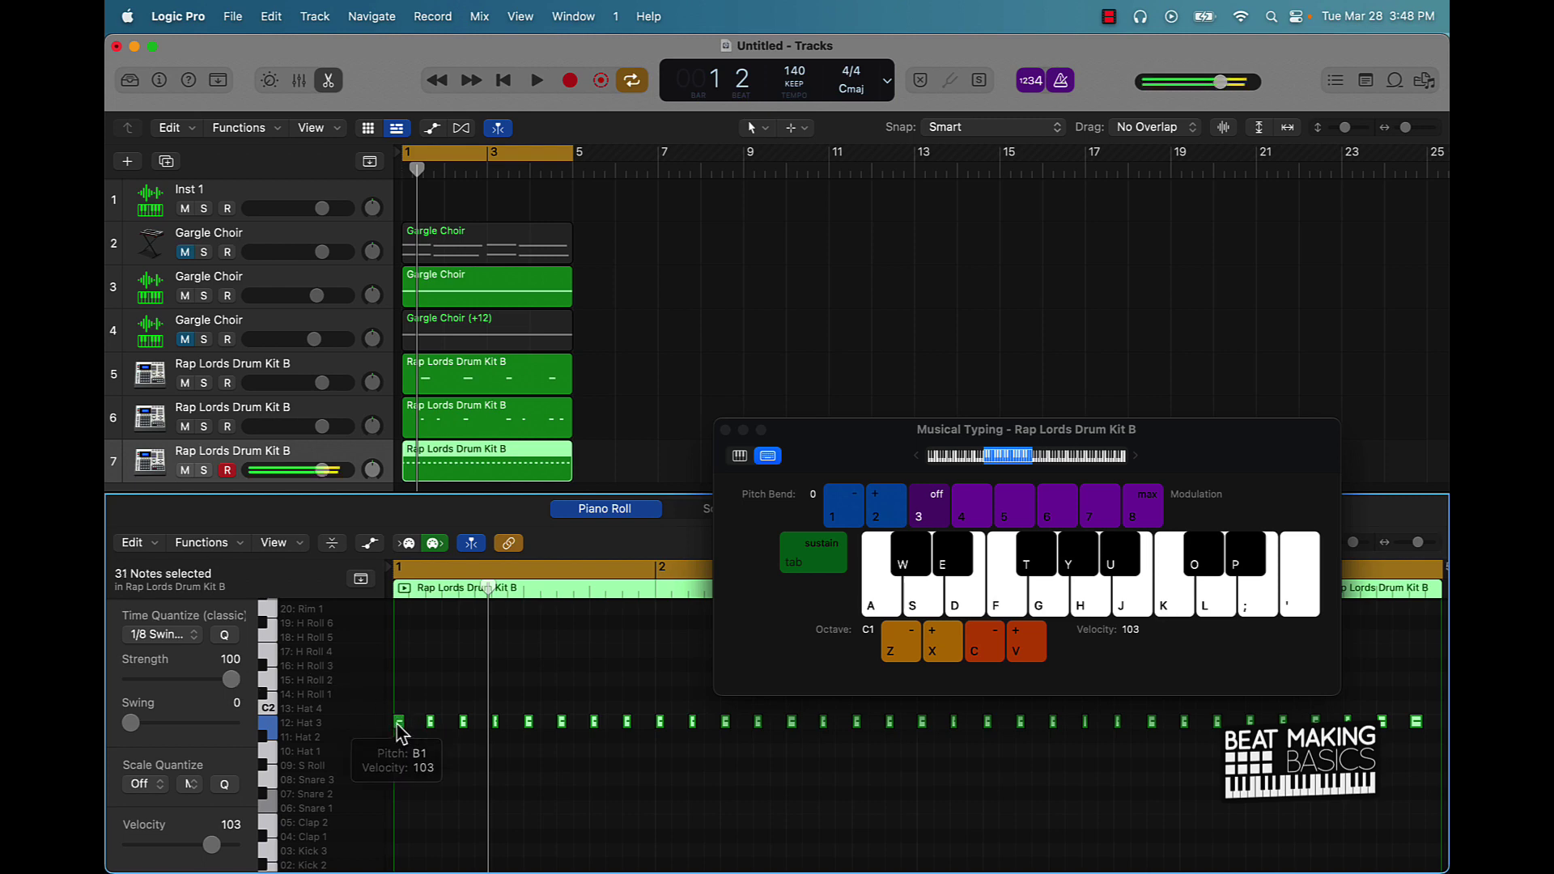
ctrl+alt+click(440, 727)
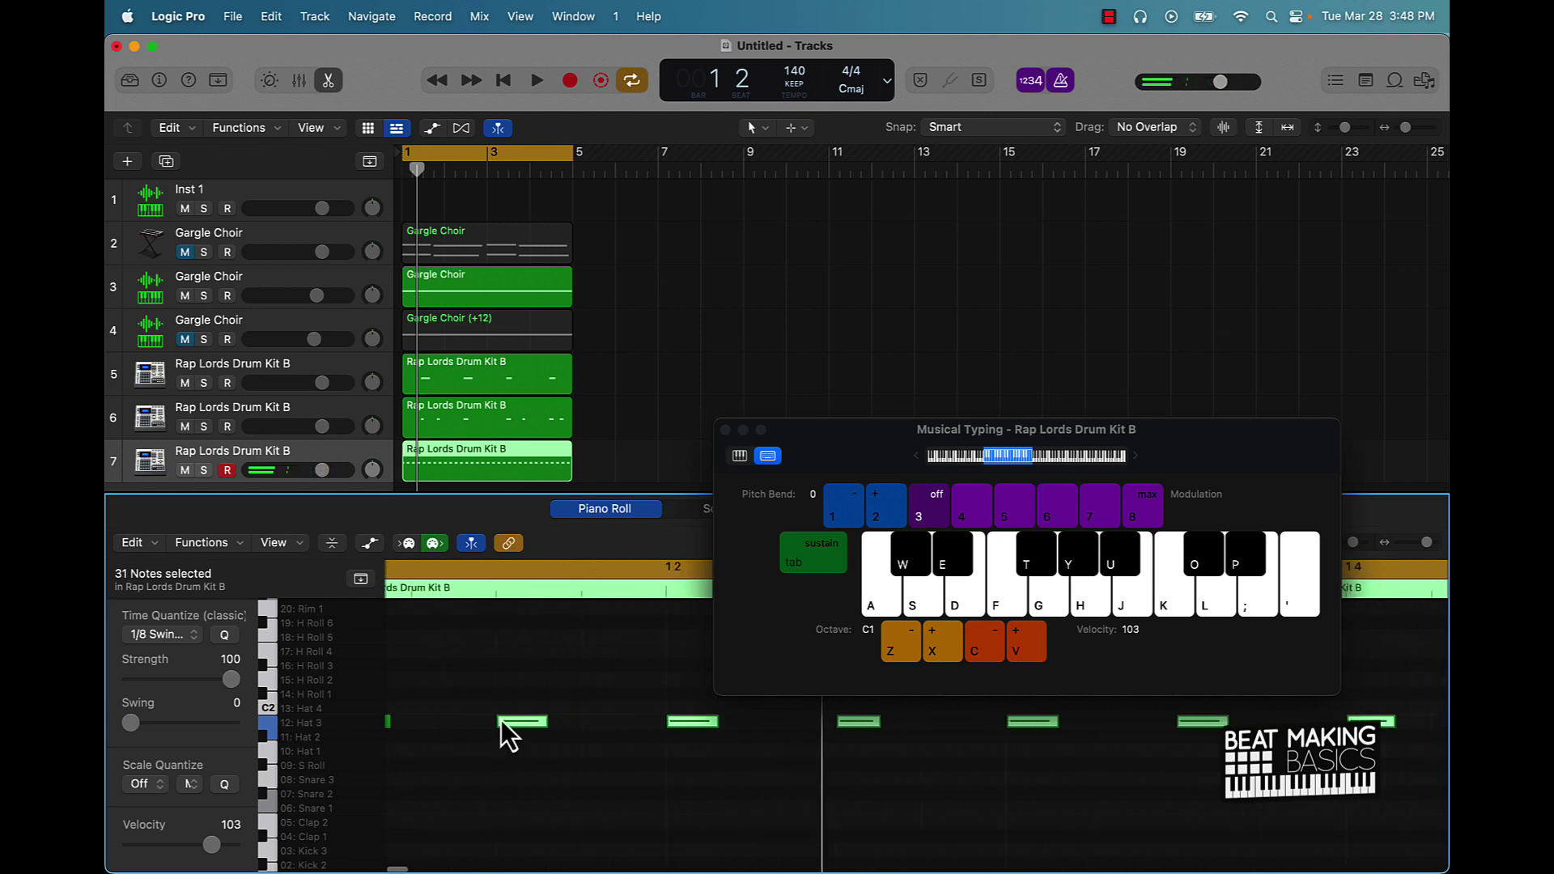
key(space)
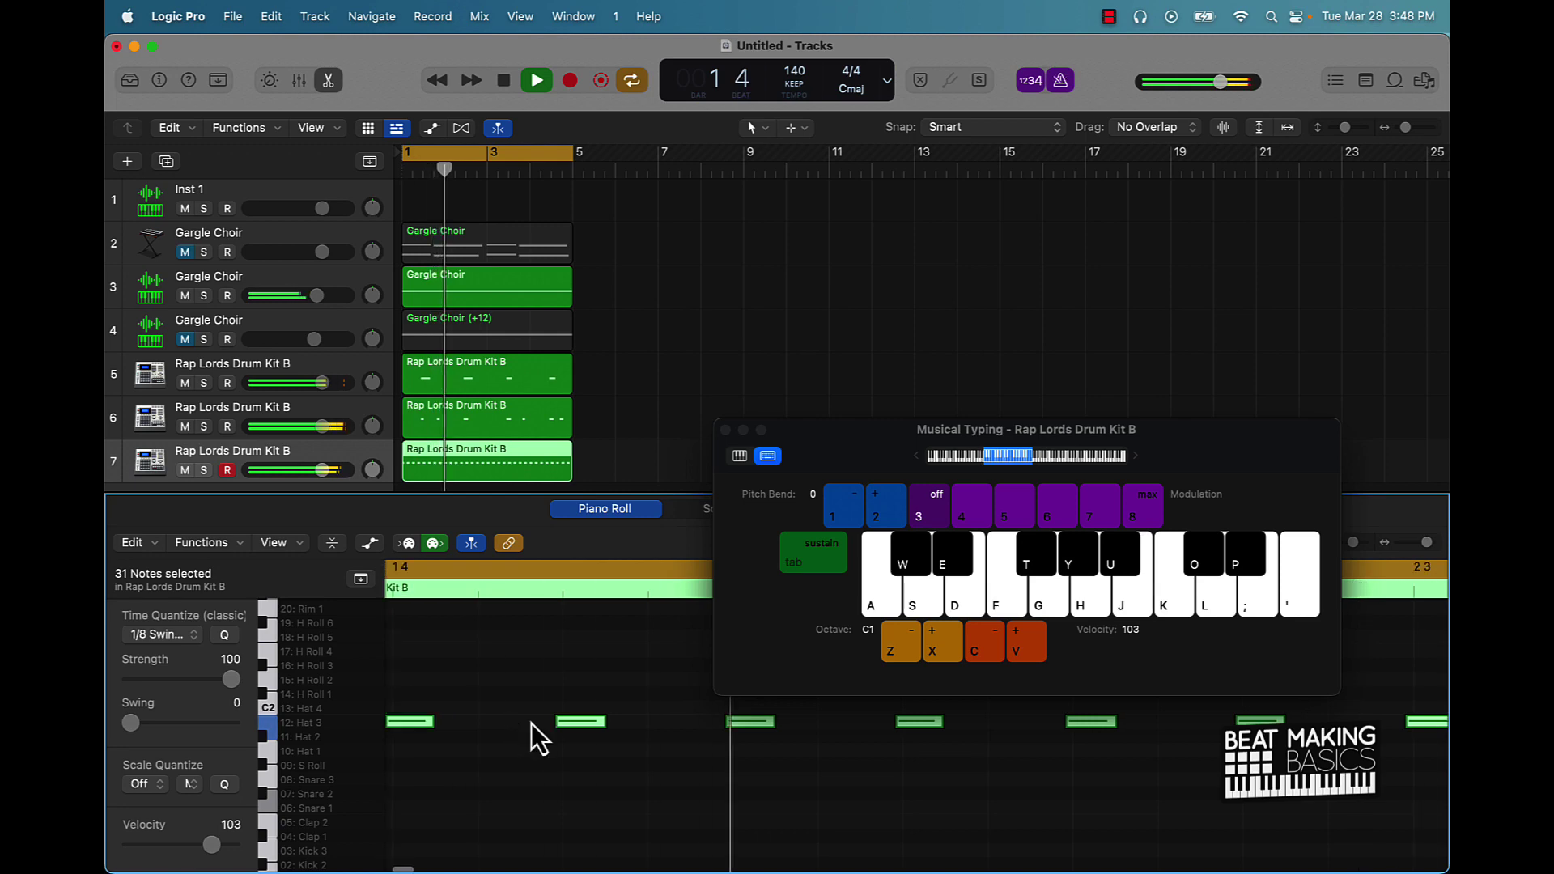
key(space)
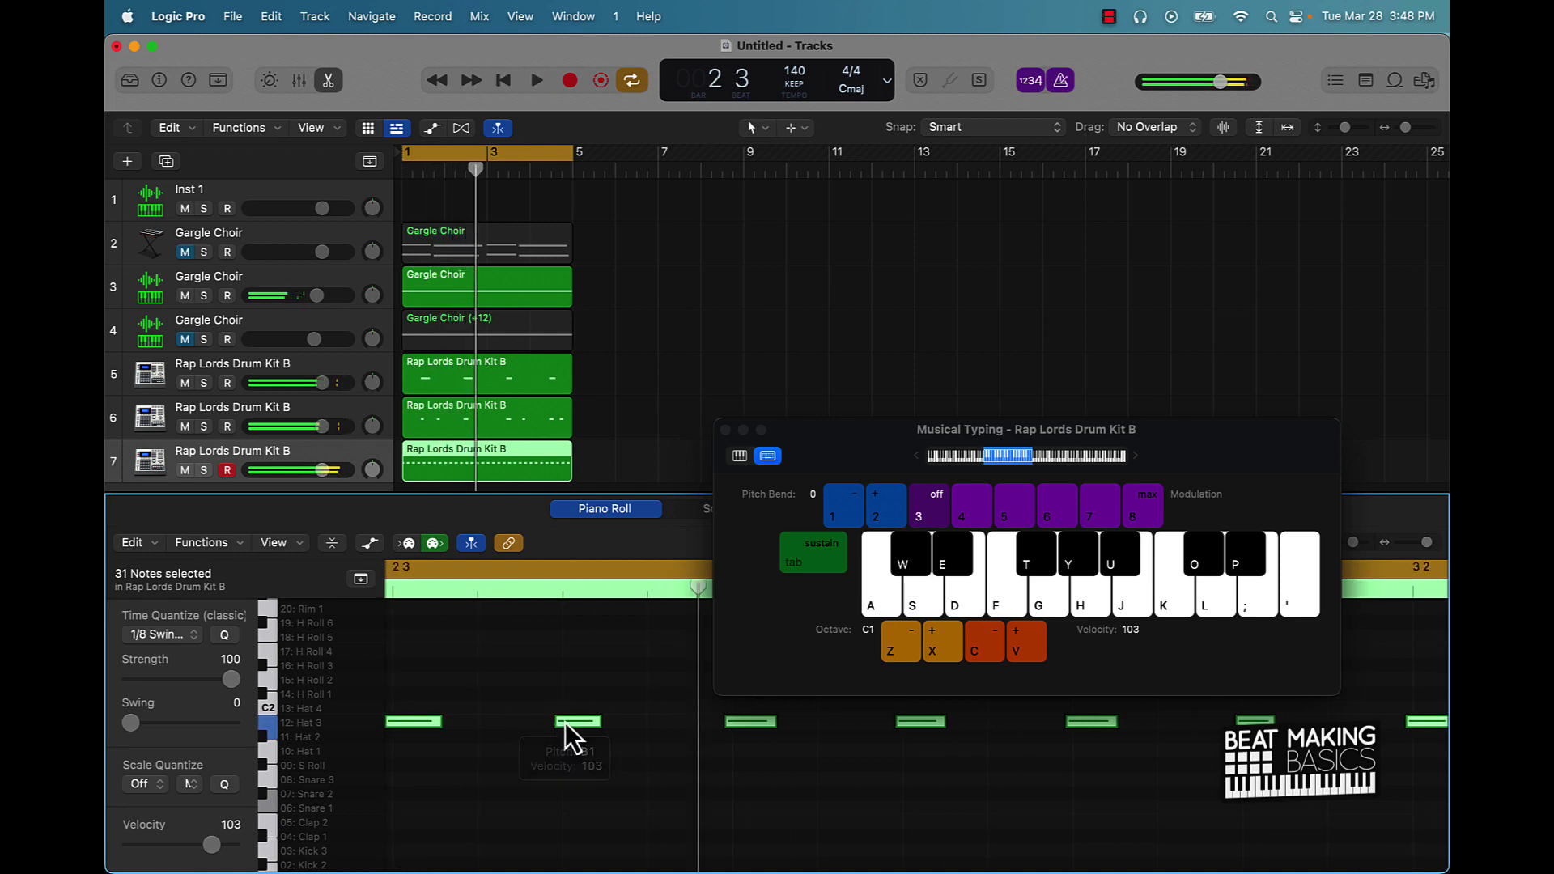
key(space)
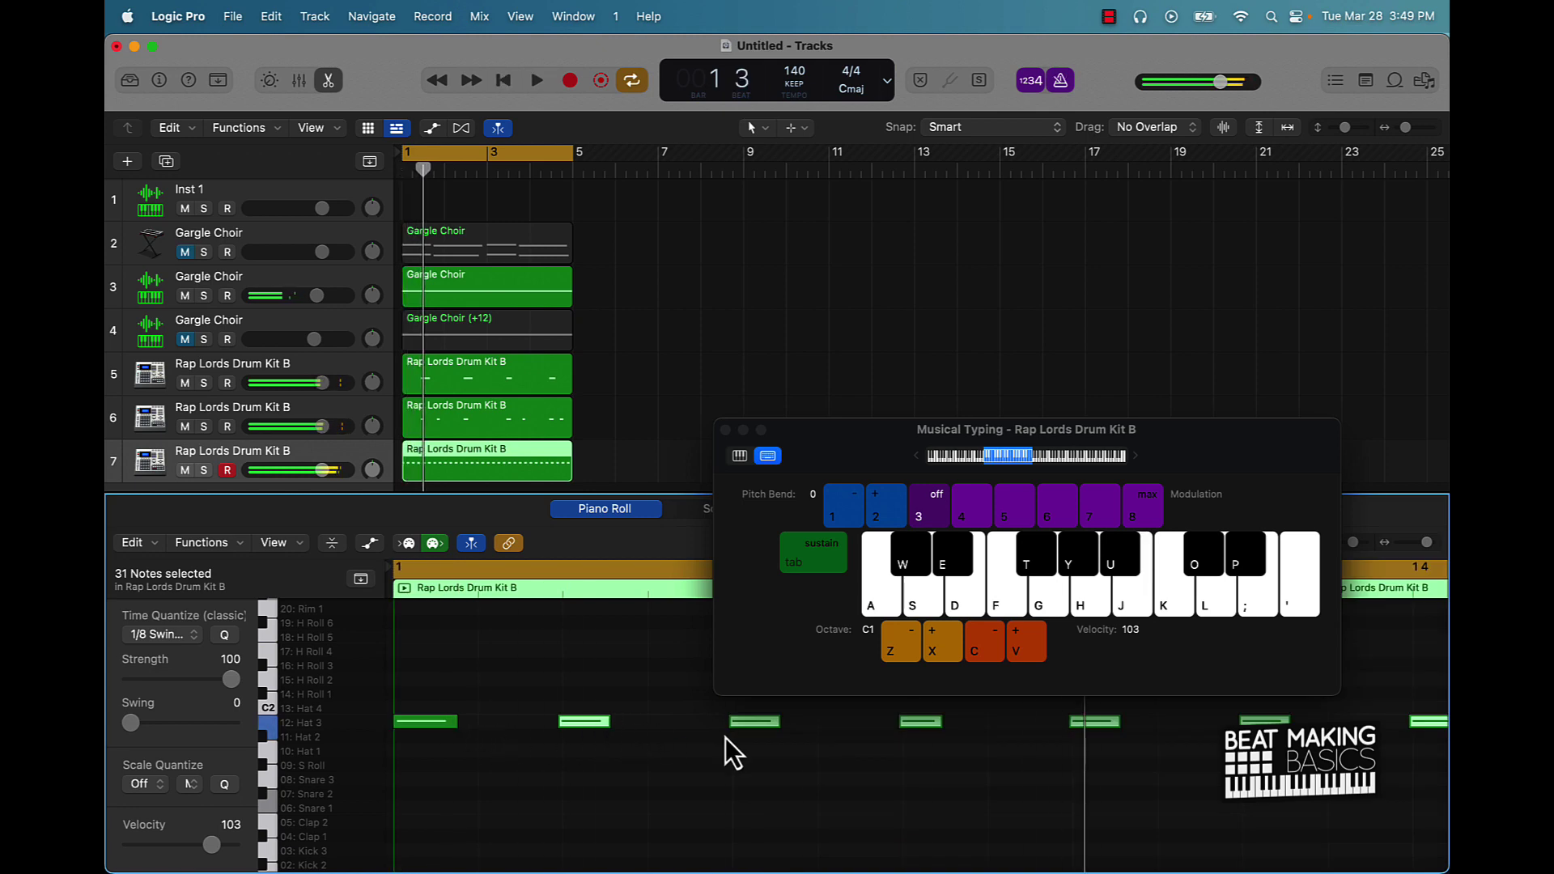
Step: Move the Musical Typing window clear of the notes and add an extra Hat 3 note just before beat 3 of bar 1
drag(859, 436, 807, 278)
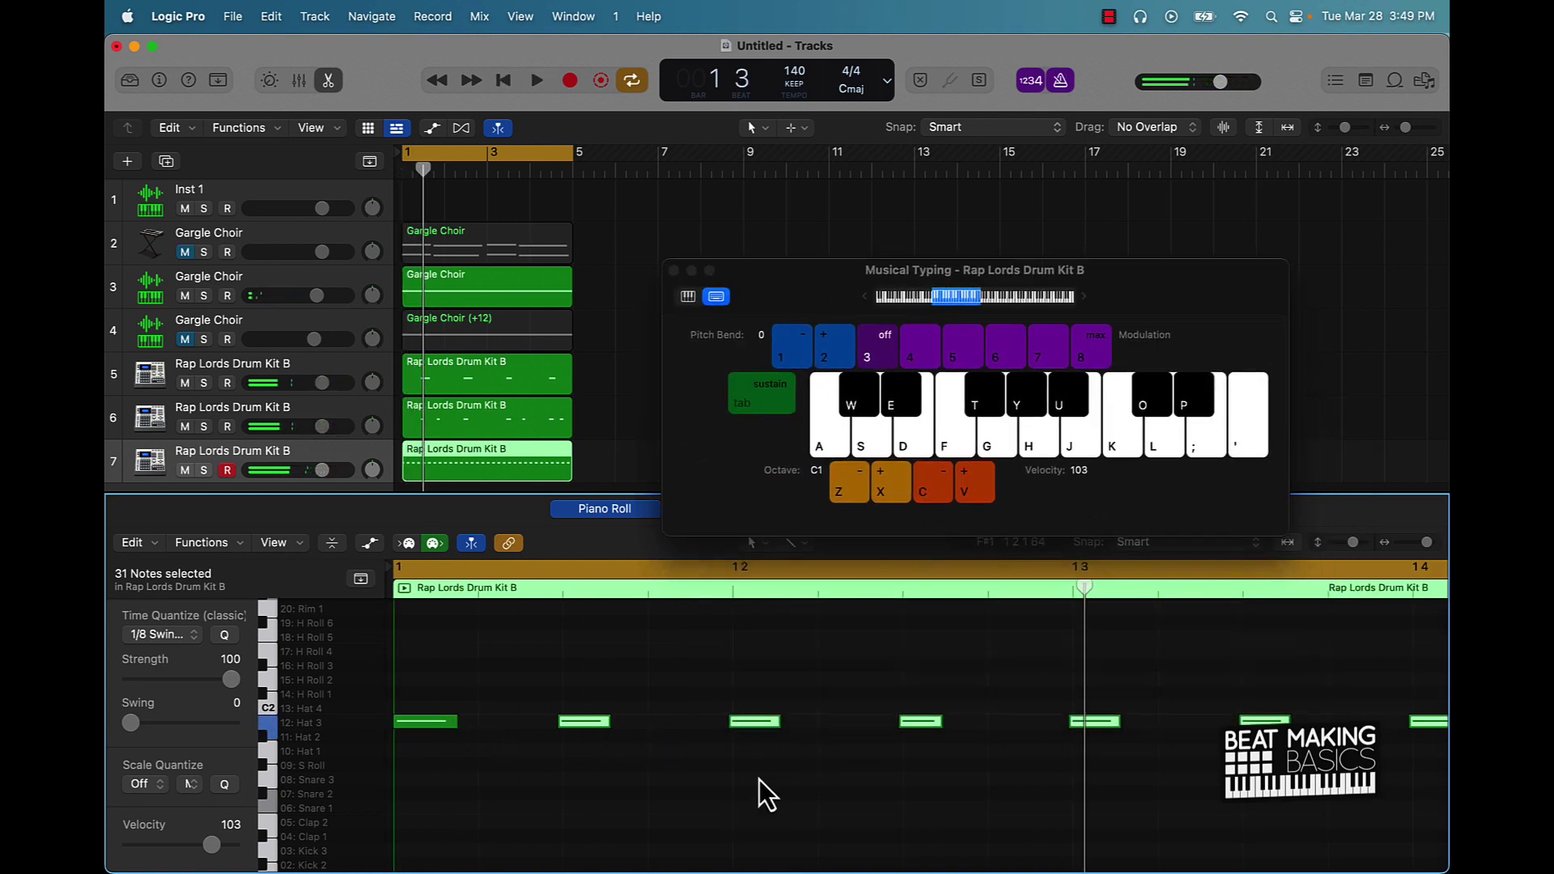
super+click(1002, 720)
drag(1002, 727, 987, 730)
key(space)
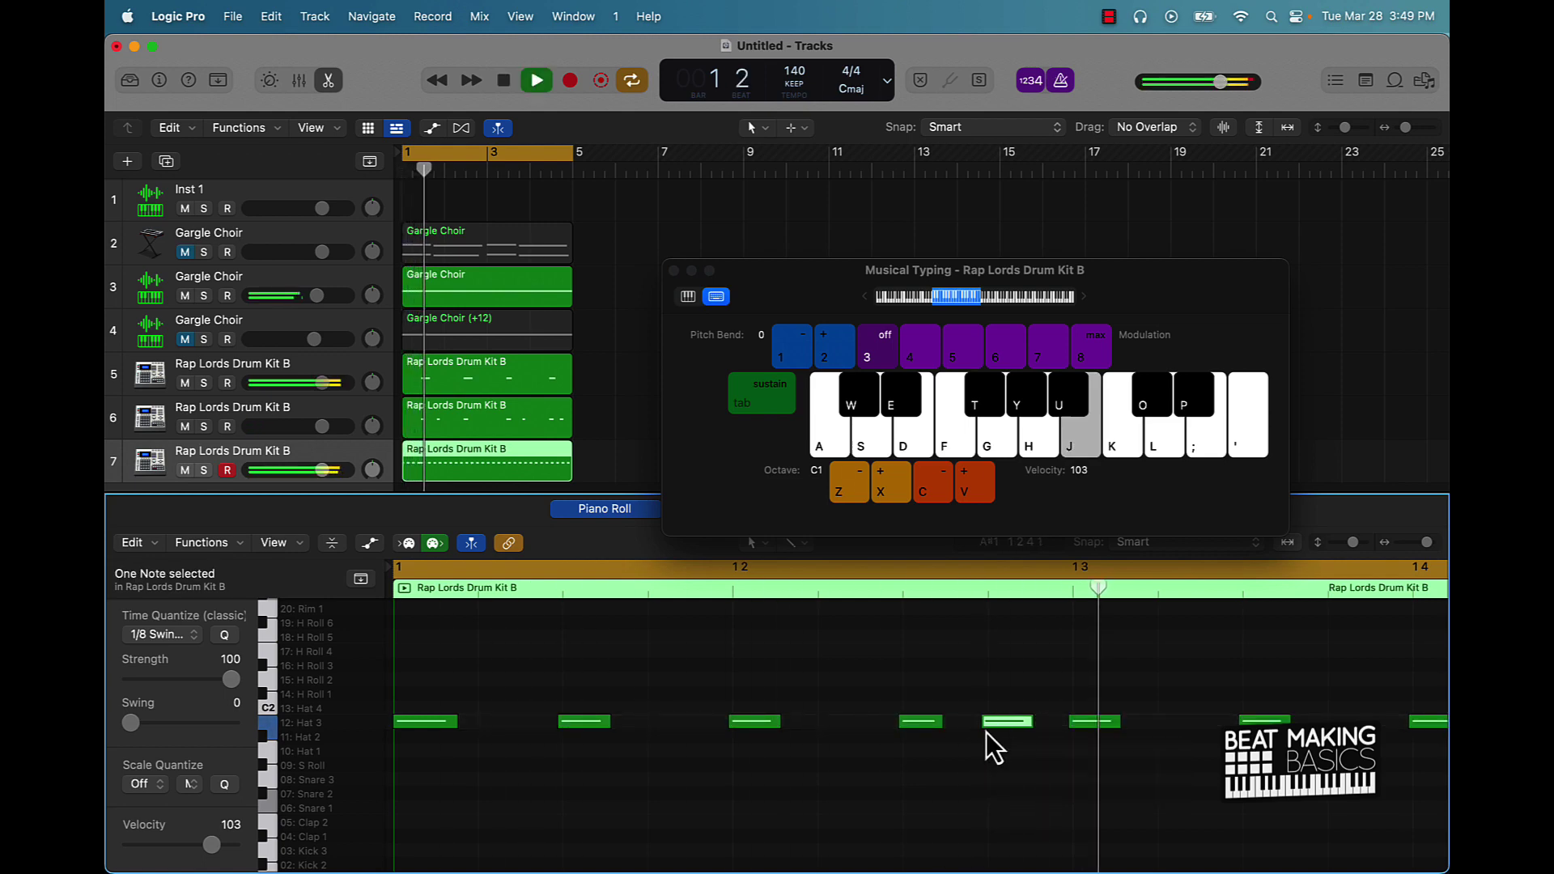
Step: Move the added Hat 3 note to just after beat 3 of bar 1 and listen to it
key(space)
drag(569, 720, 735, 722)
key(space)
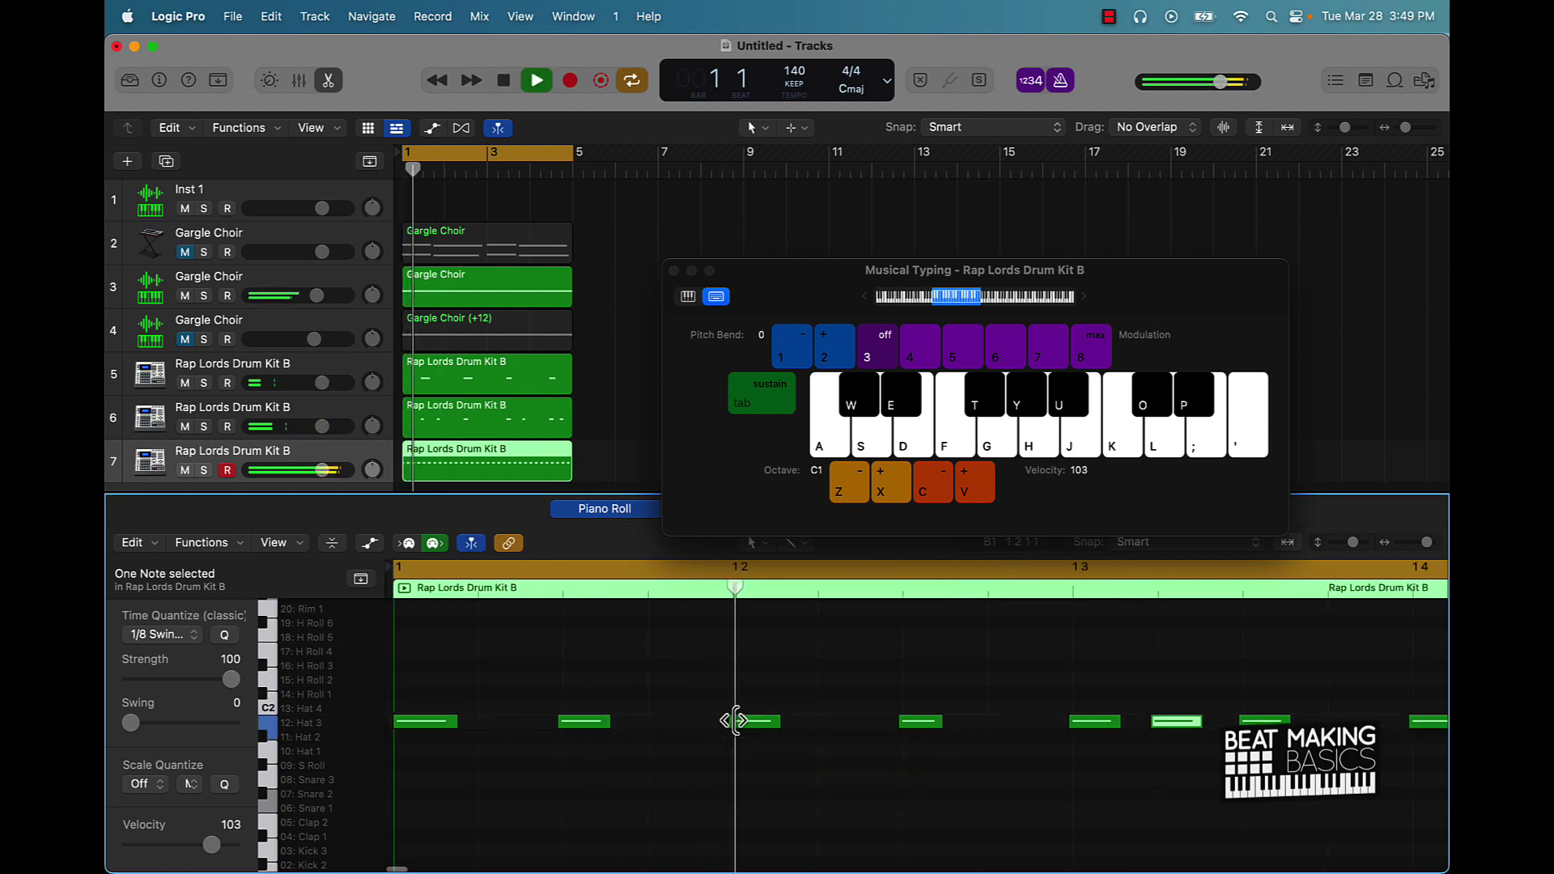
key(space)
key(space)
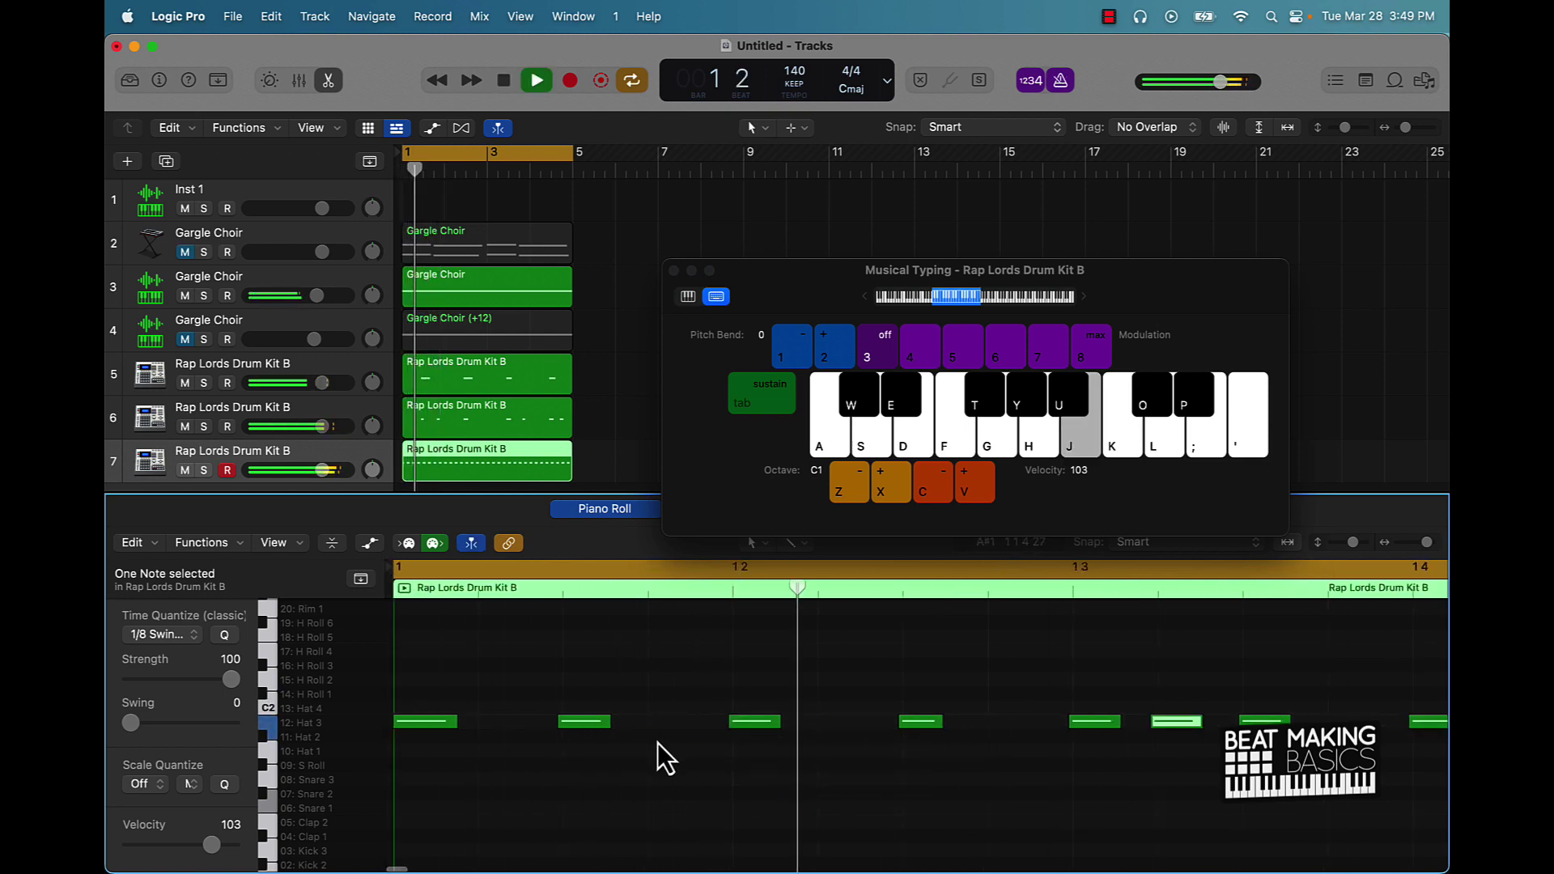
Step: Place an extra Hat 3 note at about 2 2 4 in bar 2, nudge it slightly earlier and play it back
key(space)
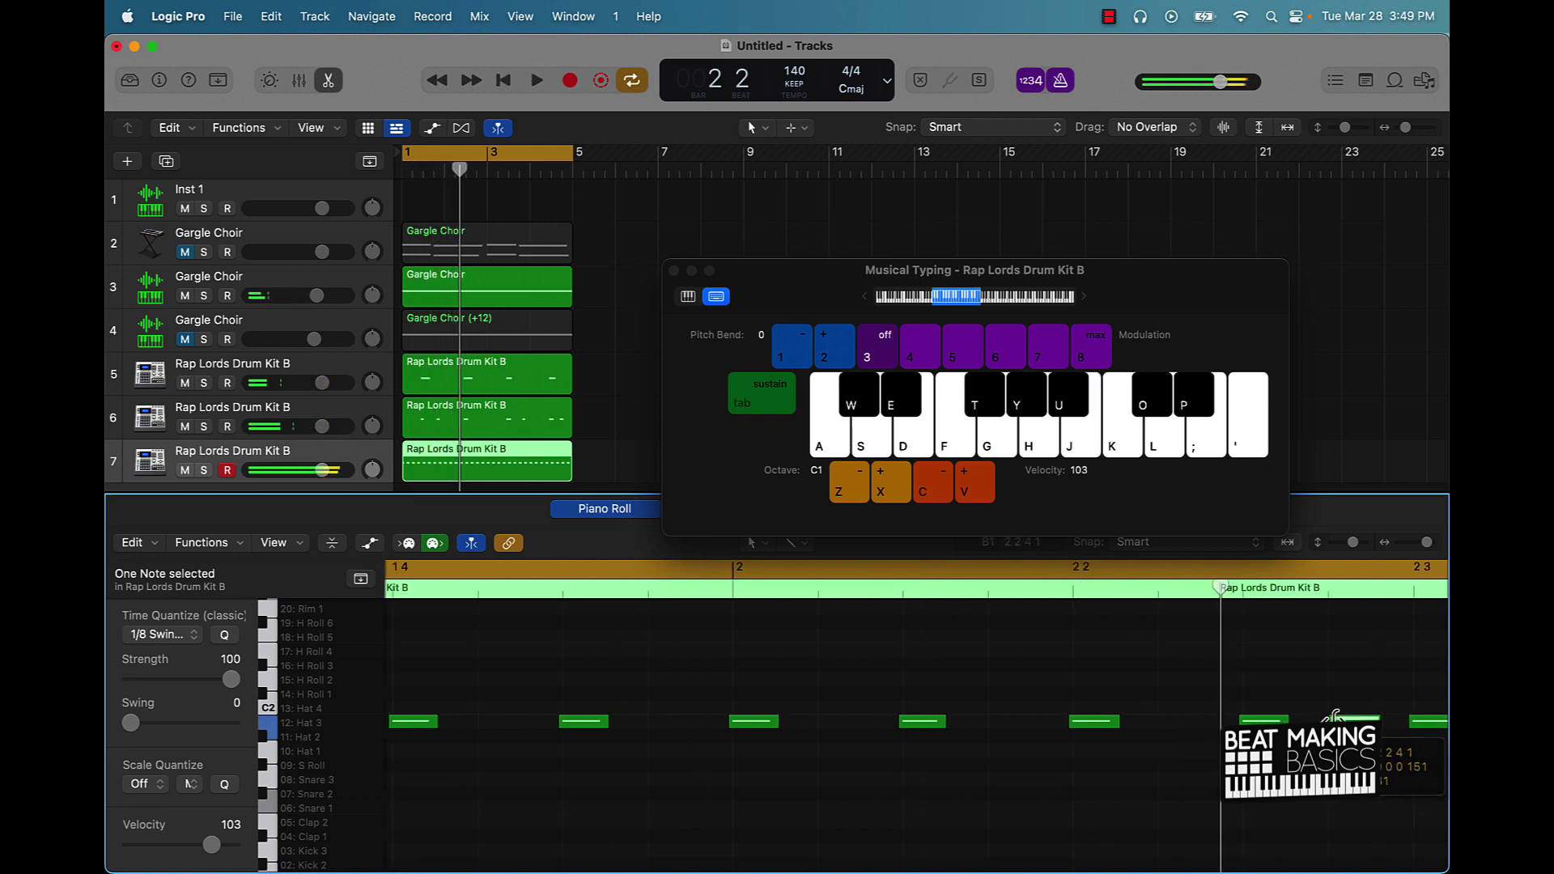
drag(1354, 719, 1348, 719)
key(space)
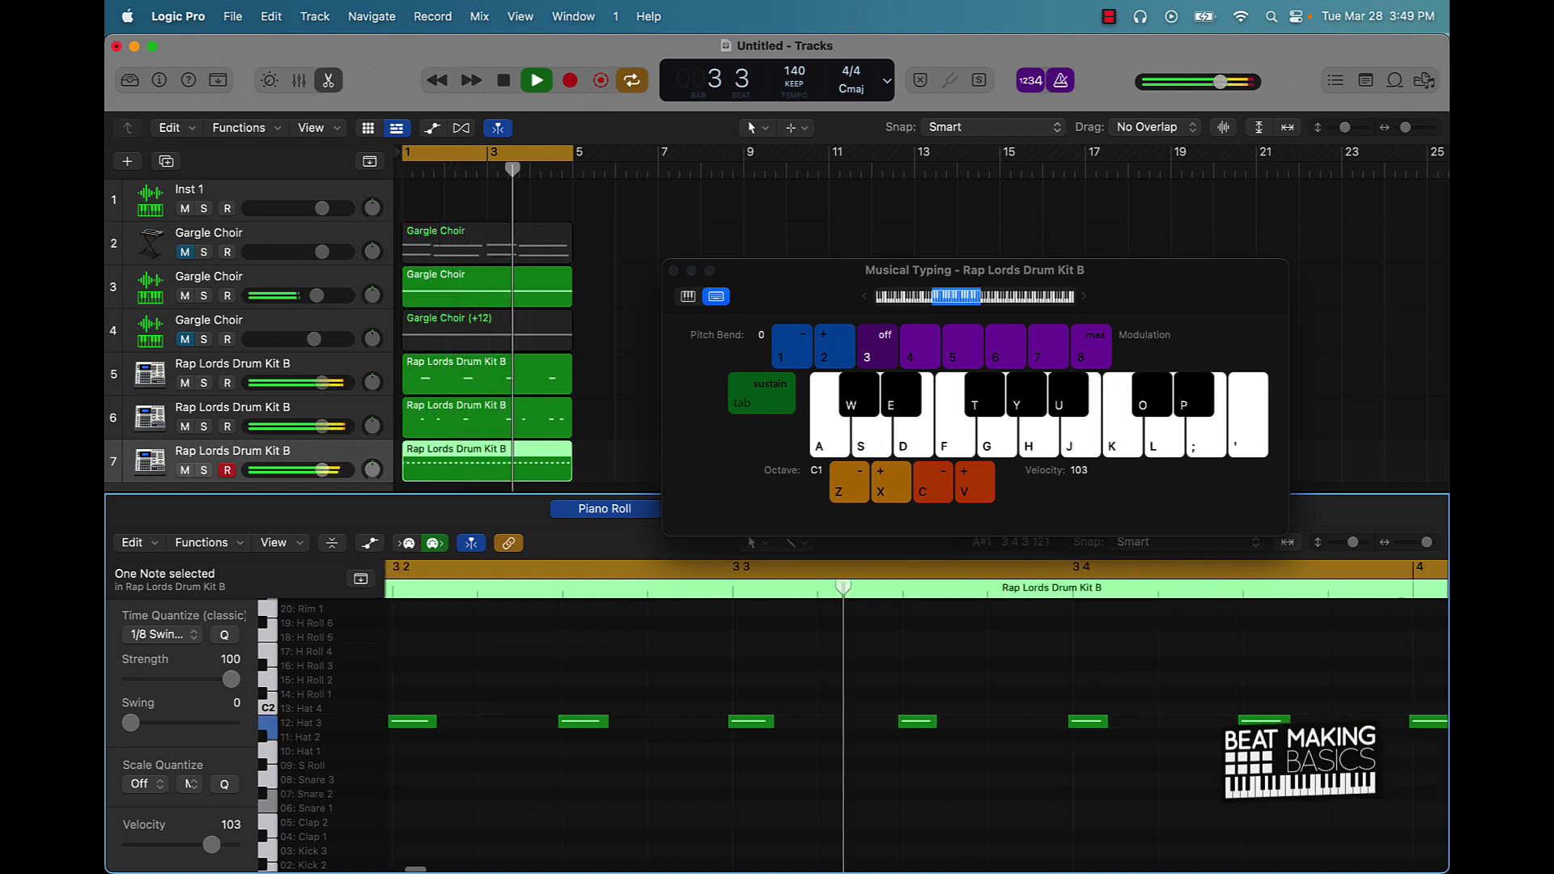
Step: Add an extra Hat 3 note just after beat 4 of bar 3, play the loop and deselect the note
key(space)
super+click(1109, 727)
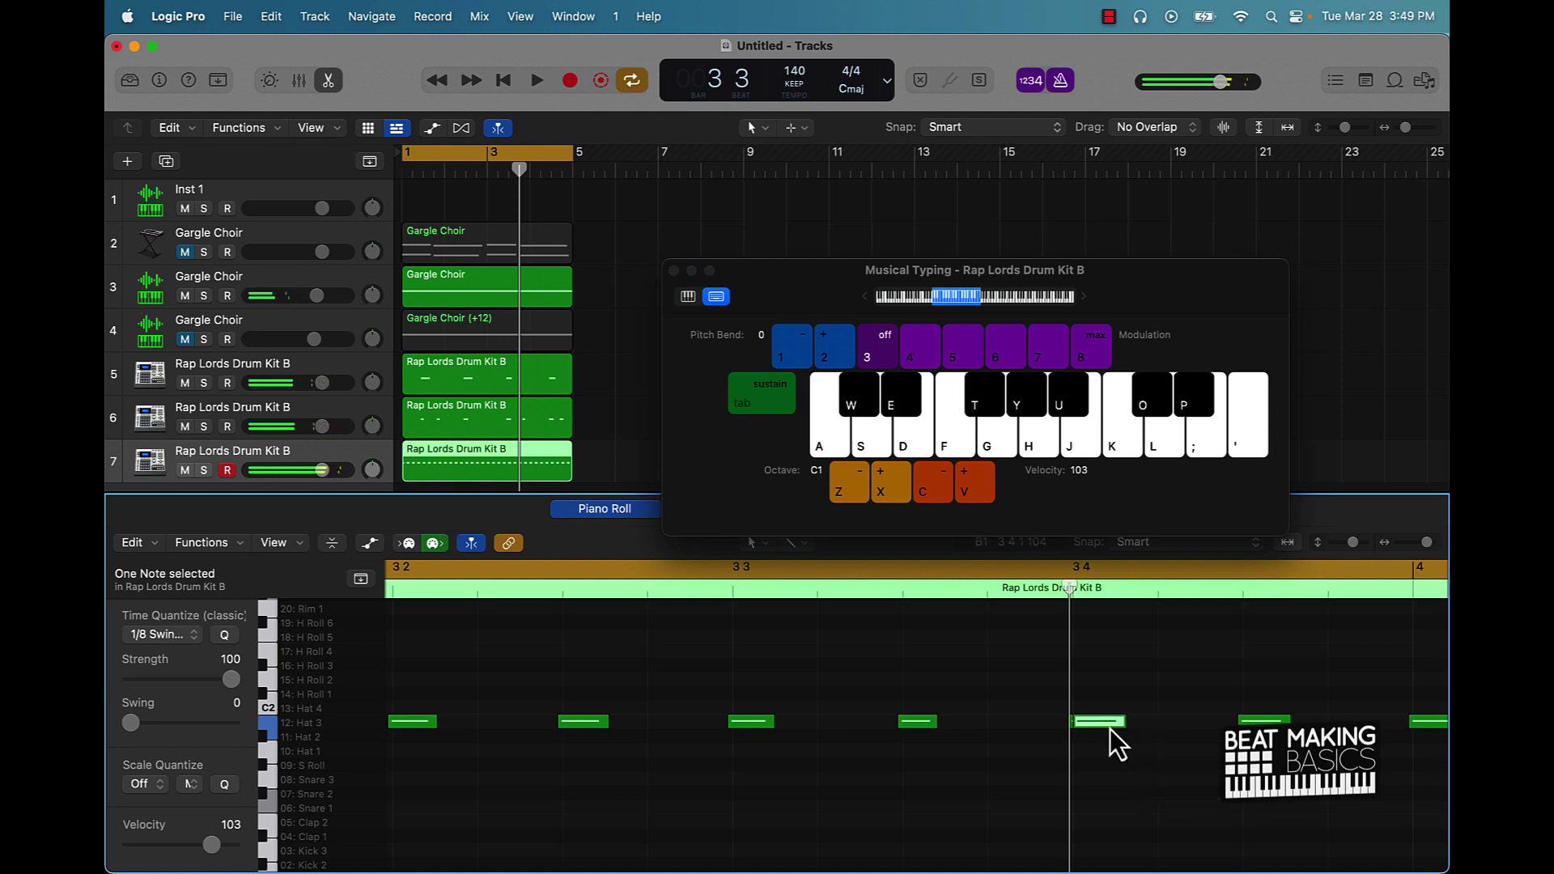
drag(1139, 726, 1182, 722)
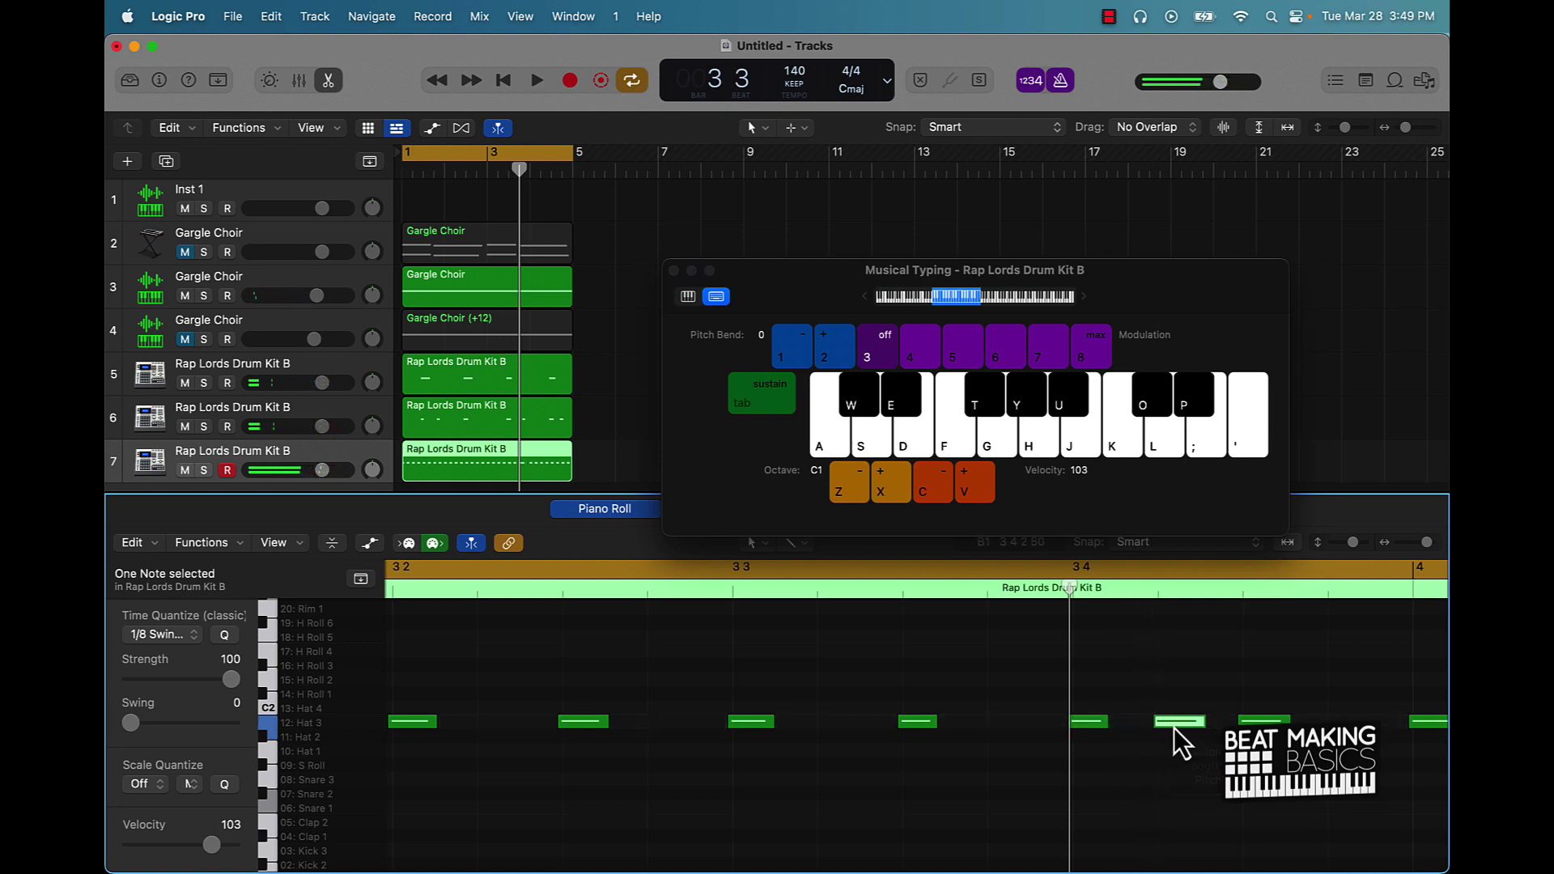
key(space)
click(1162, 750)
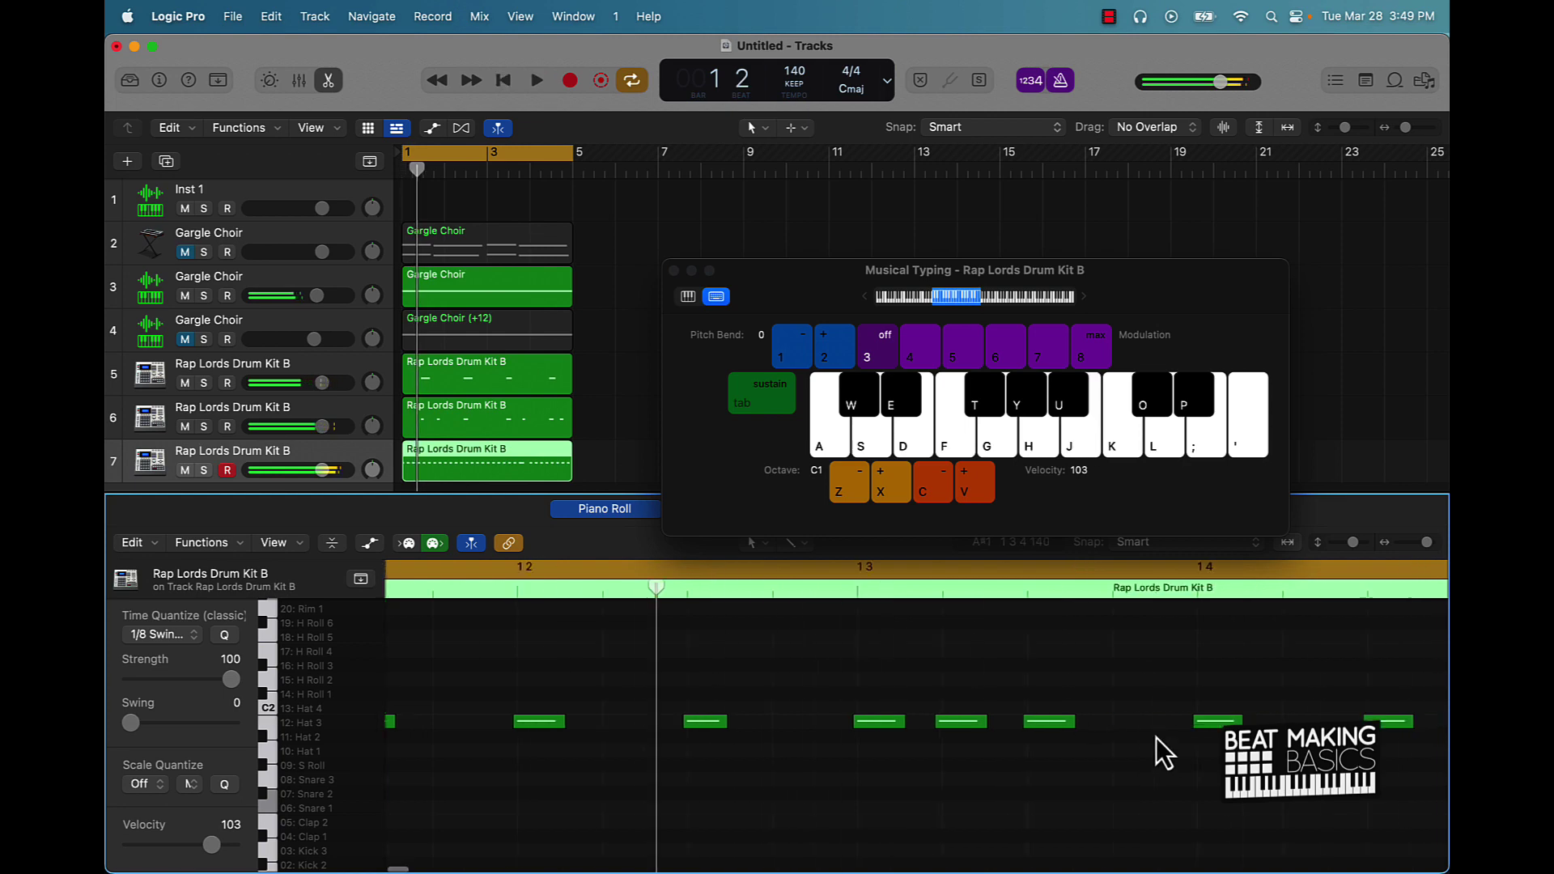
Step: Add an extra Hat 3 note at about 4 4 2 in bar 4, nudge it slightly earlier and deselect it
key(space)
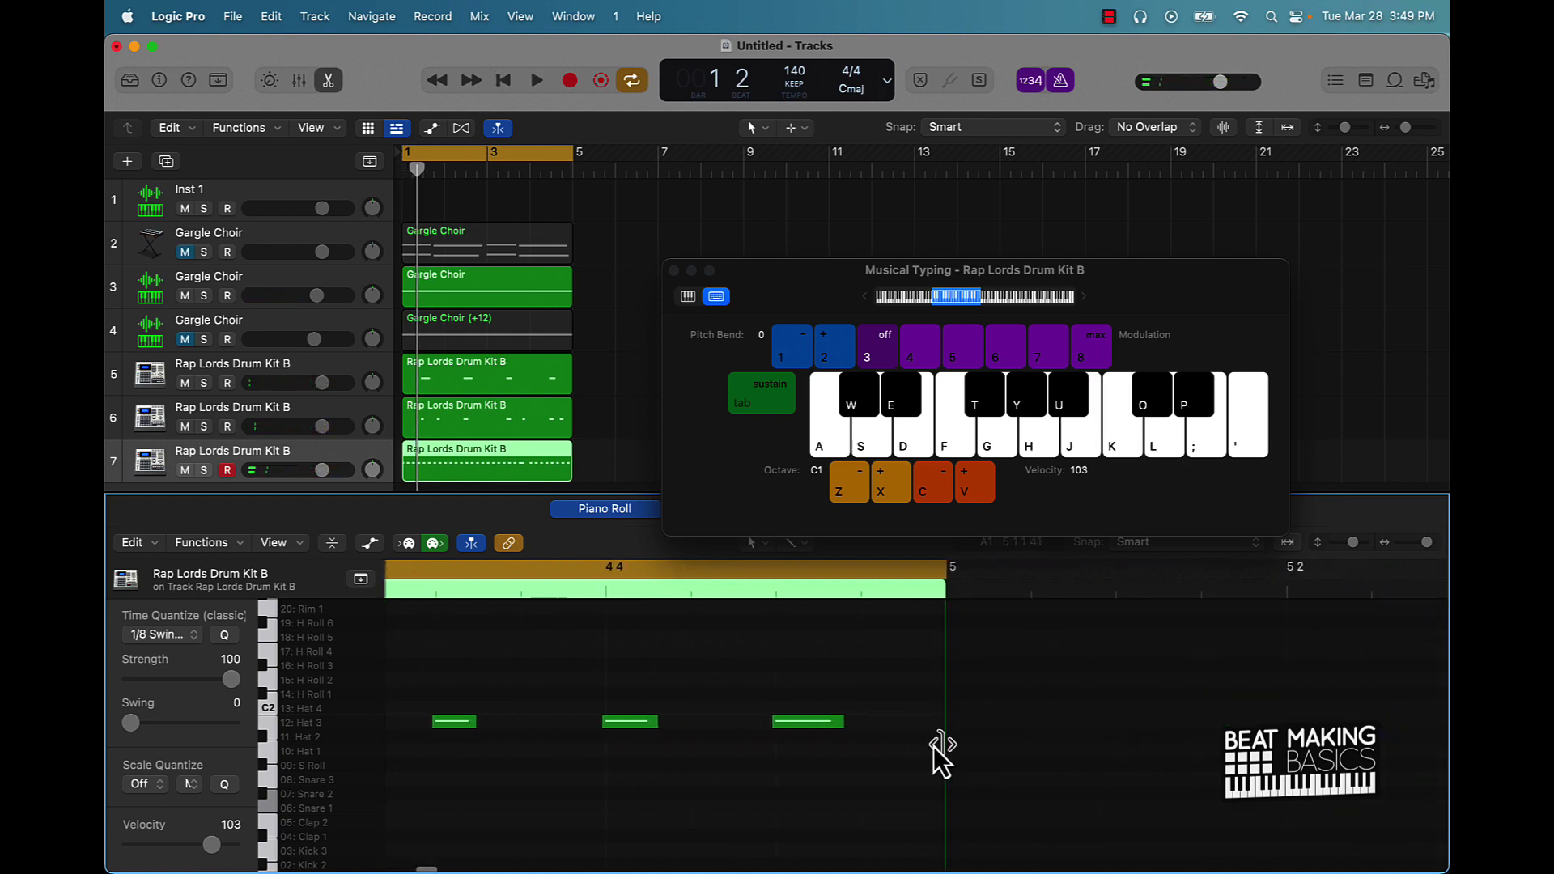
click(705, 723)
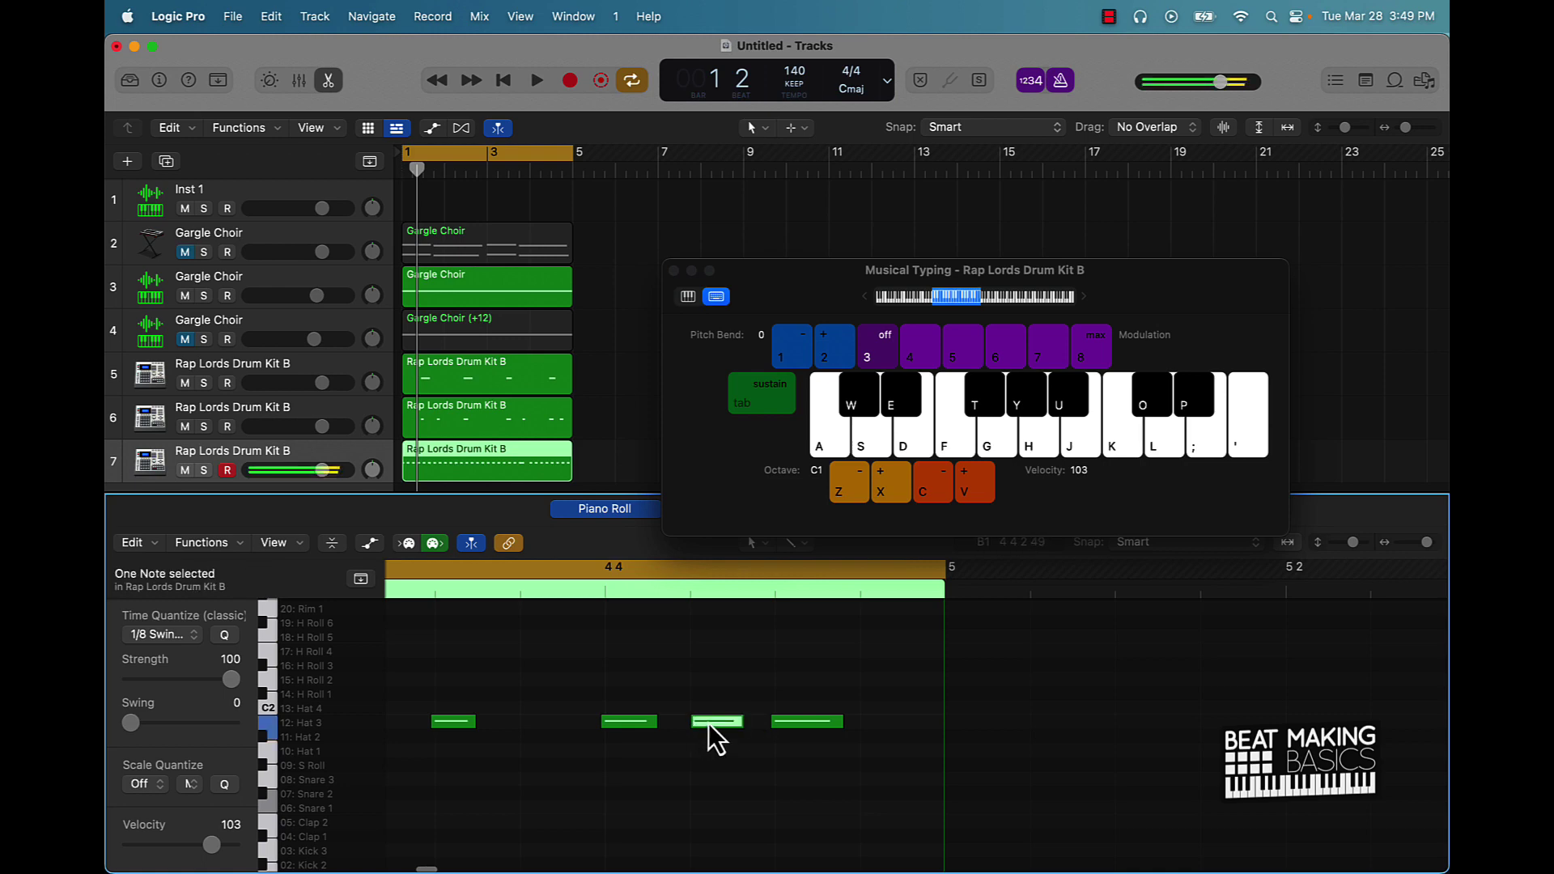
drag(707, 722, 699, 724)
click(698, 730)
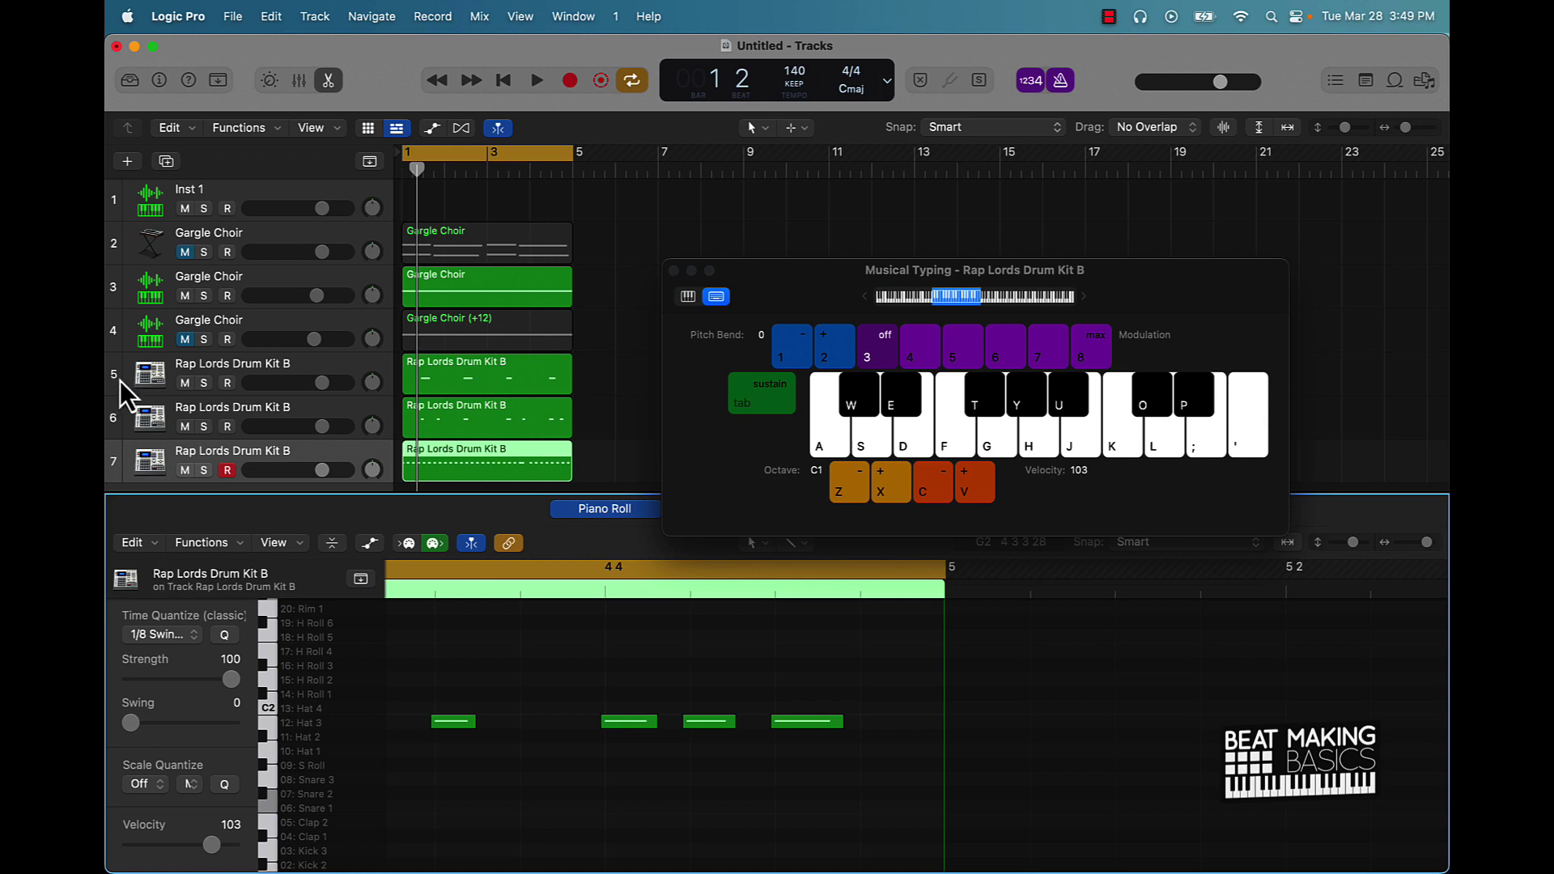
Step: Duplicate the hi-hat track with its Rap Lords Drum Kit B settings and audition kit sounds up to the hat rolls on it
key(super+d)
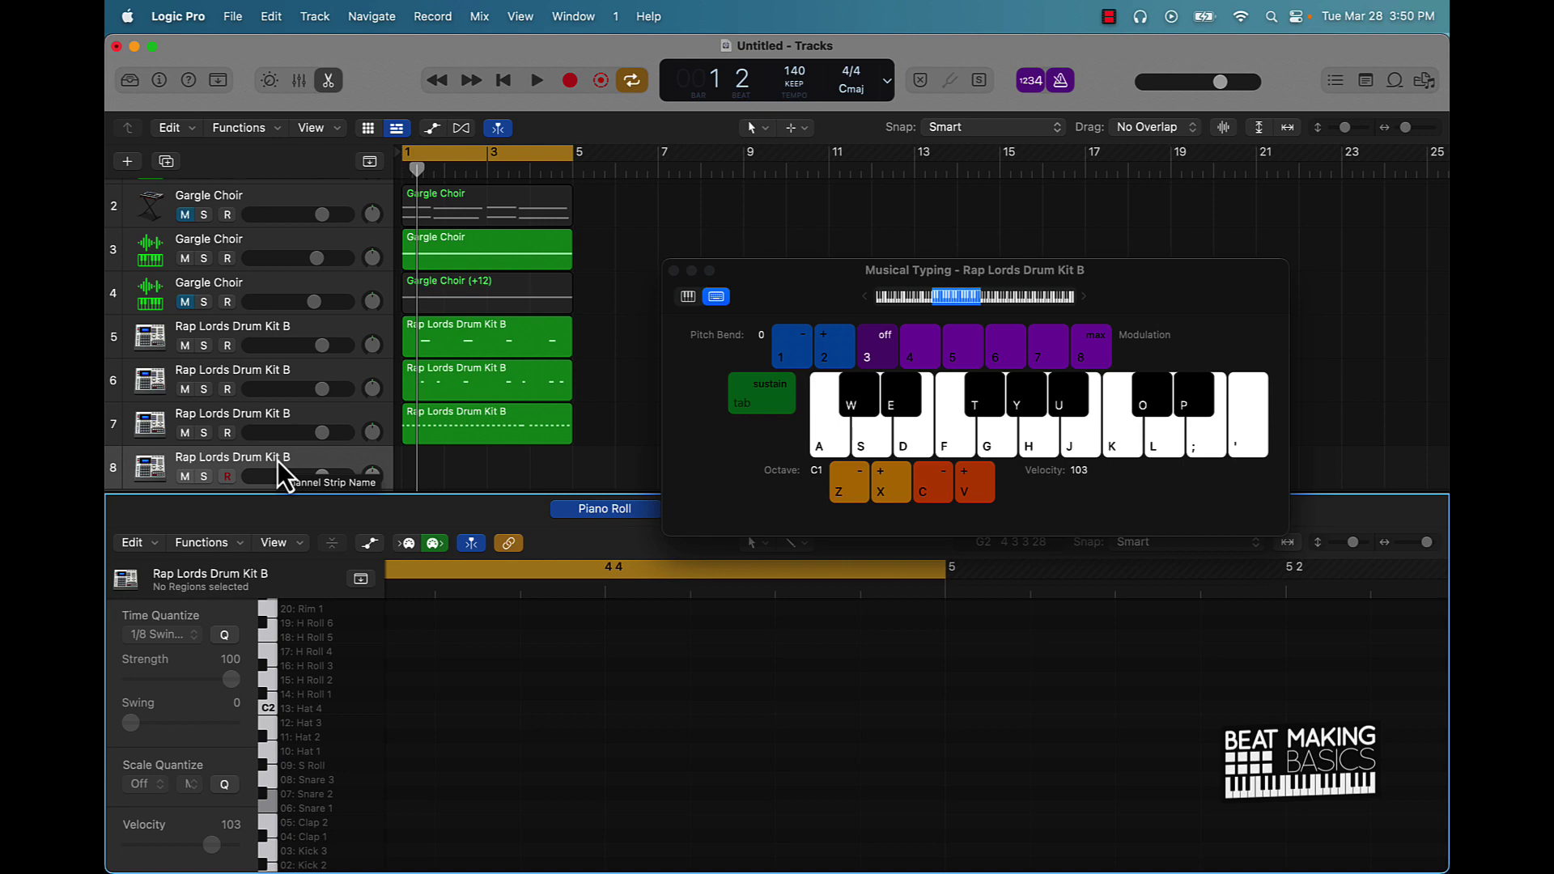
key(d)
key(f)
key(h)
key(j)
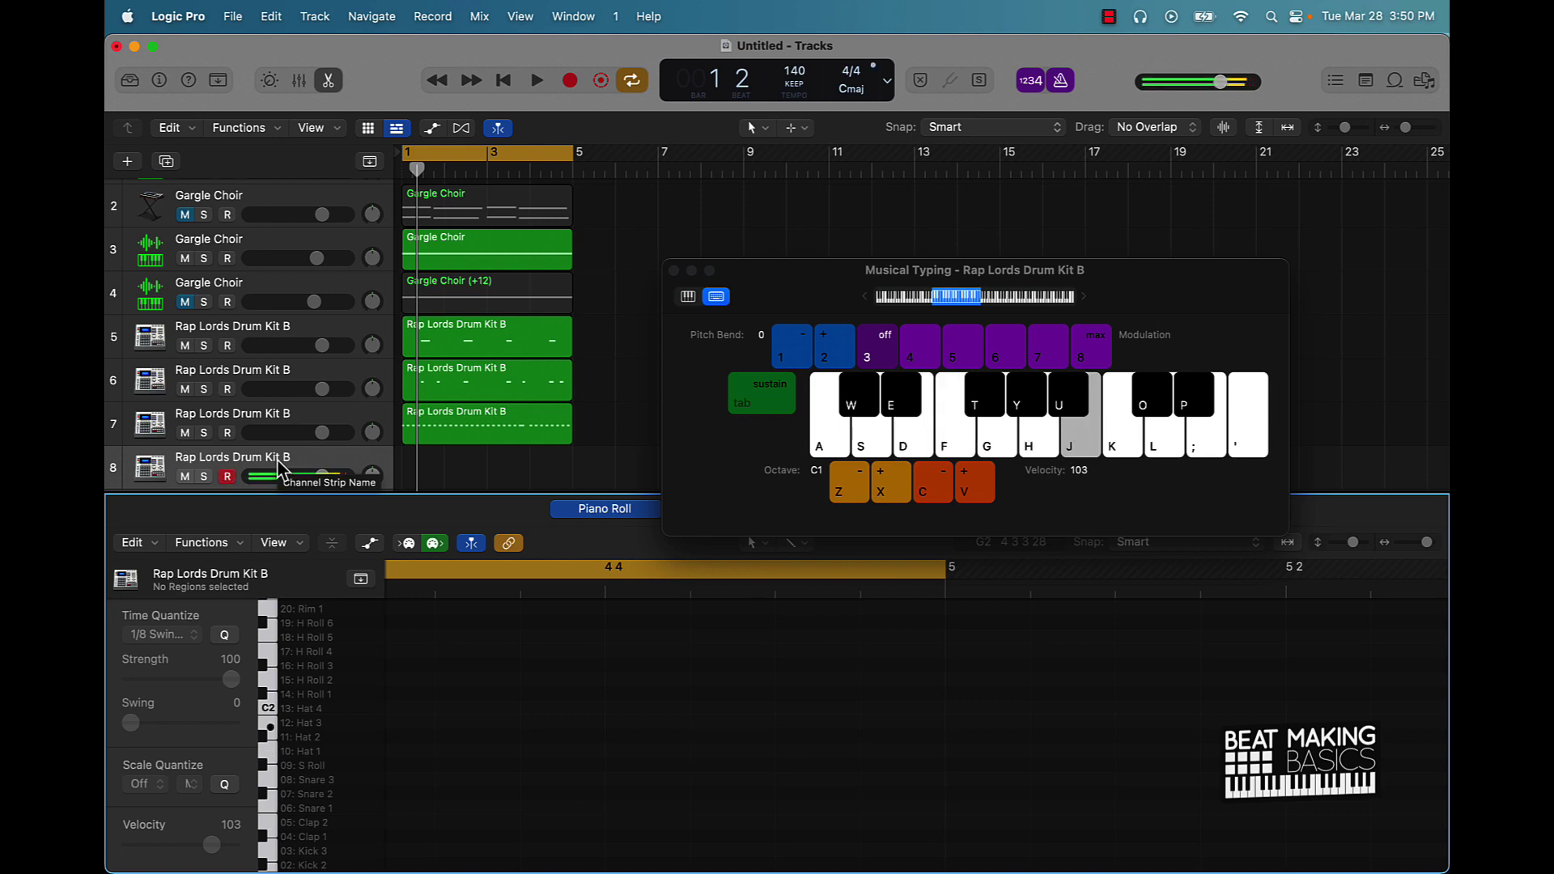
key(k)
key(l)
key(semicolon)
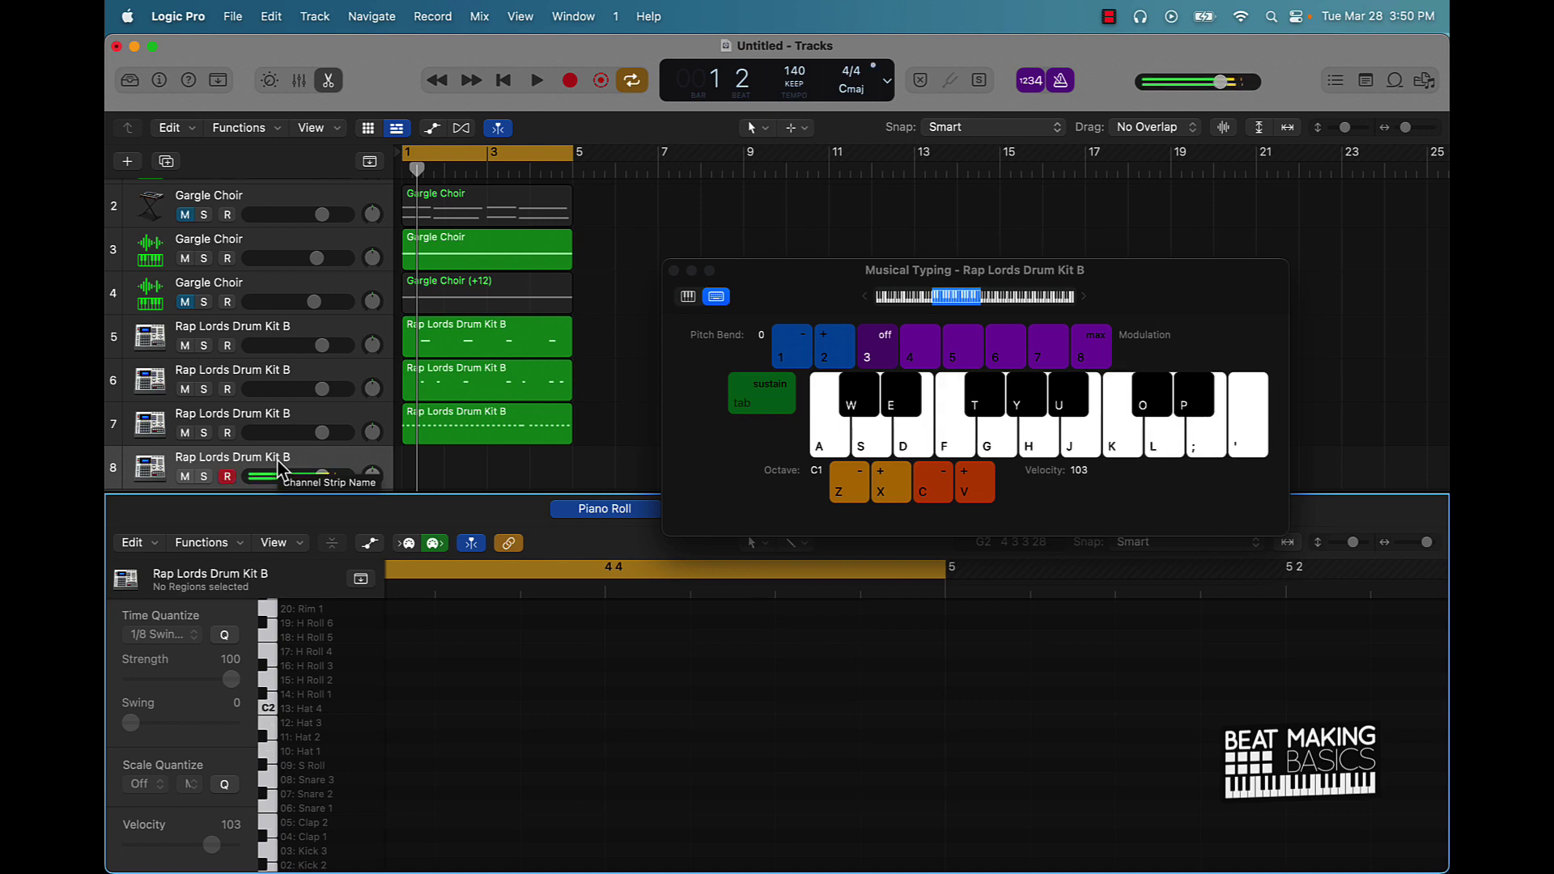
key(l)
key(semicolon)
key(semicolon)
key(r)
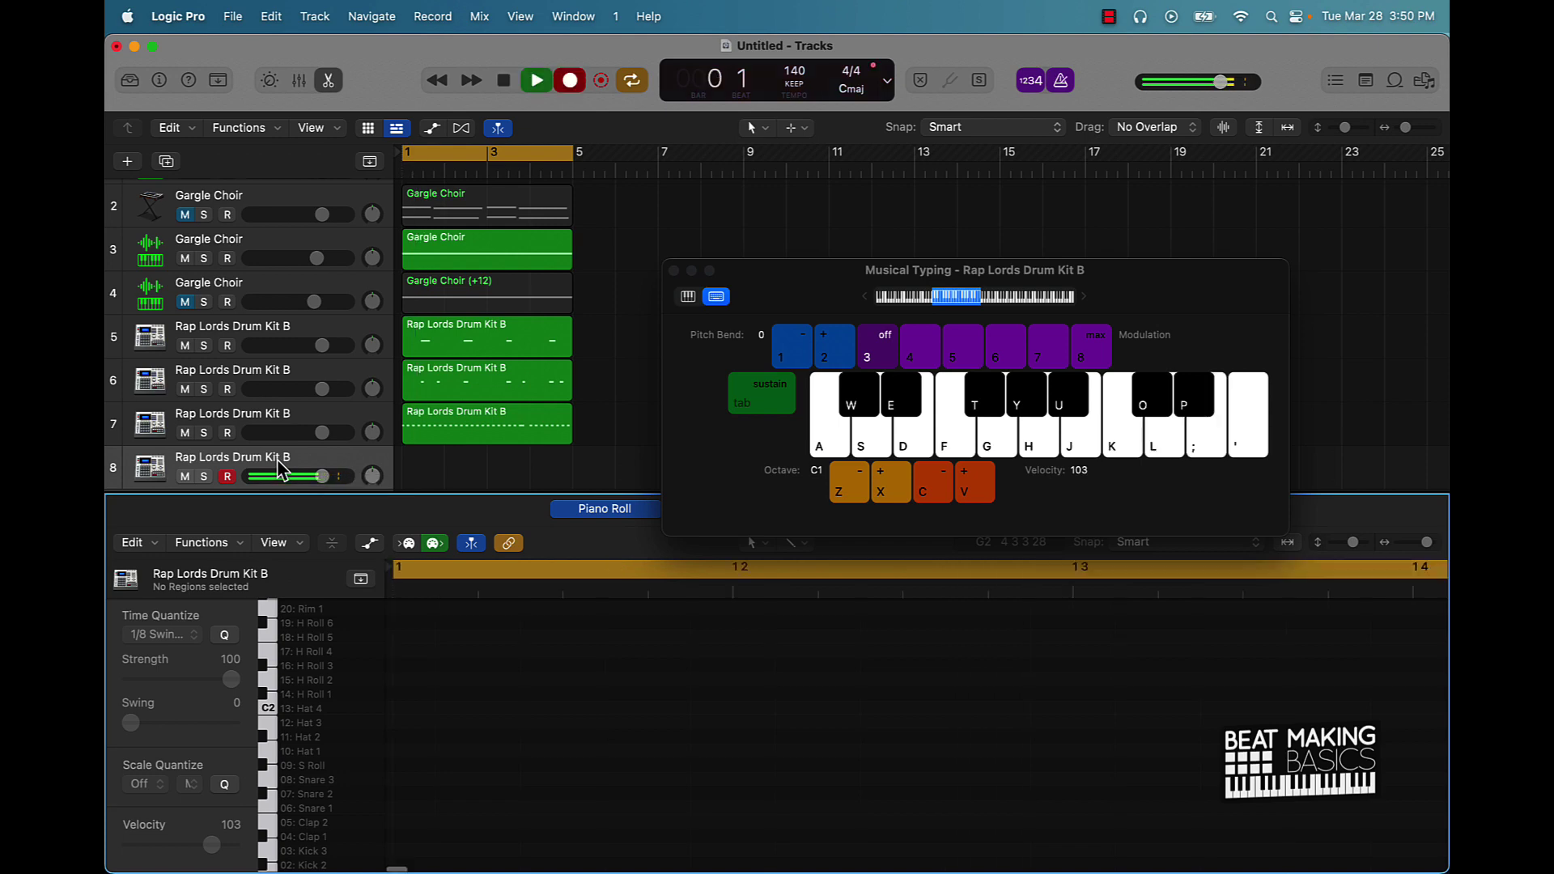
key(semicolon)
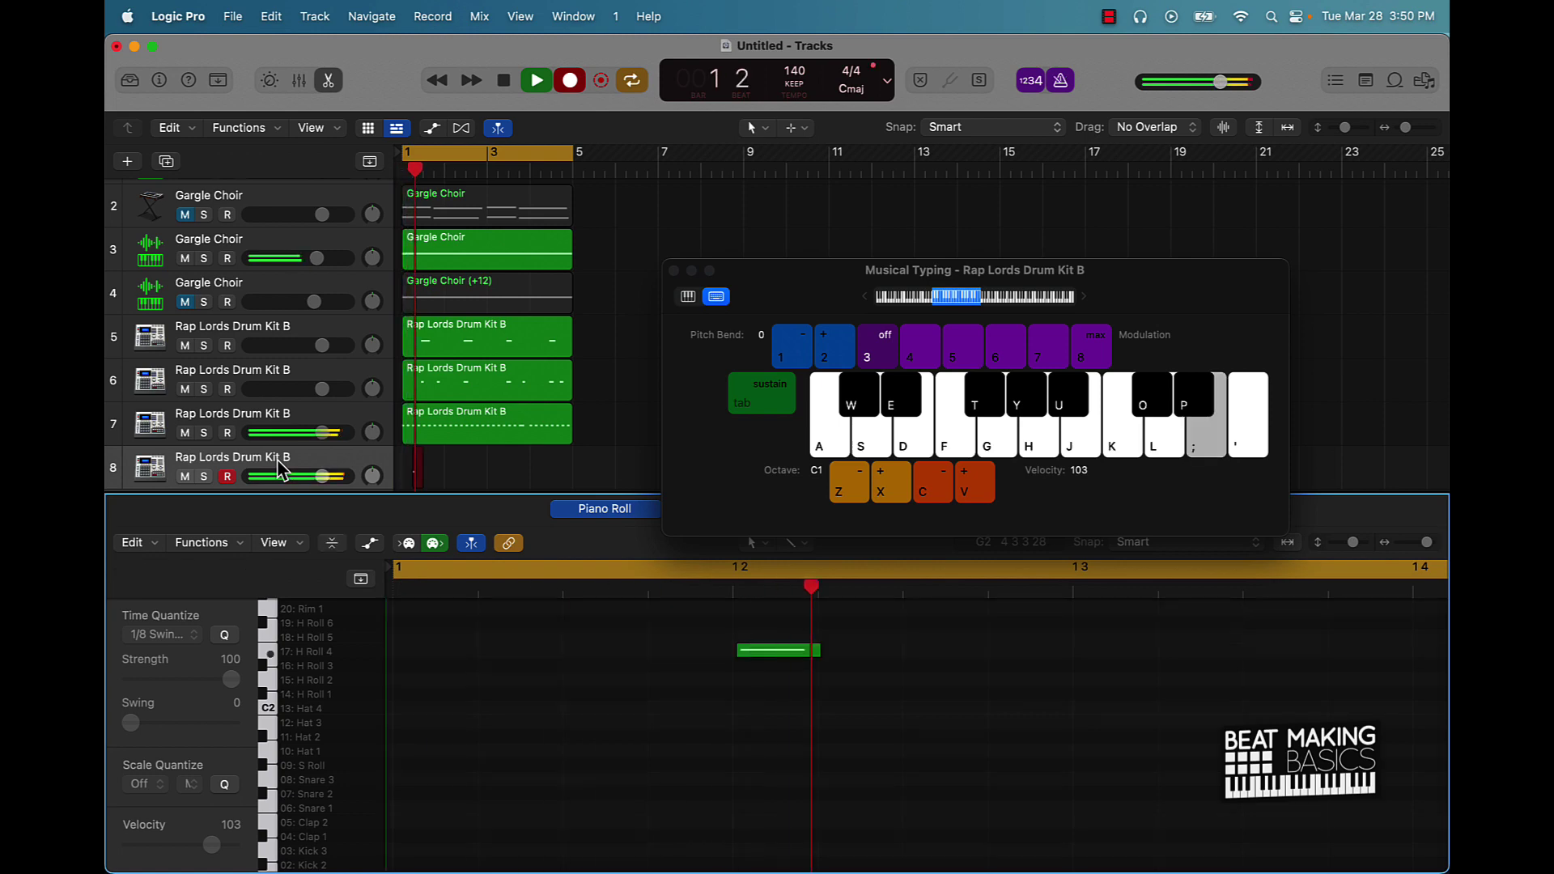
key(super+period)
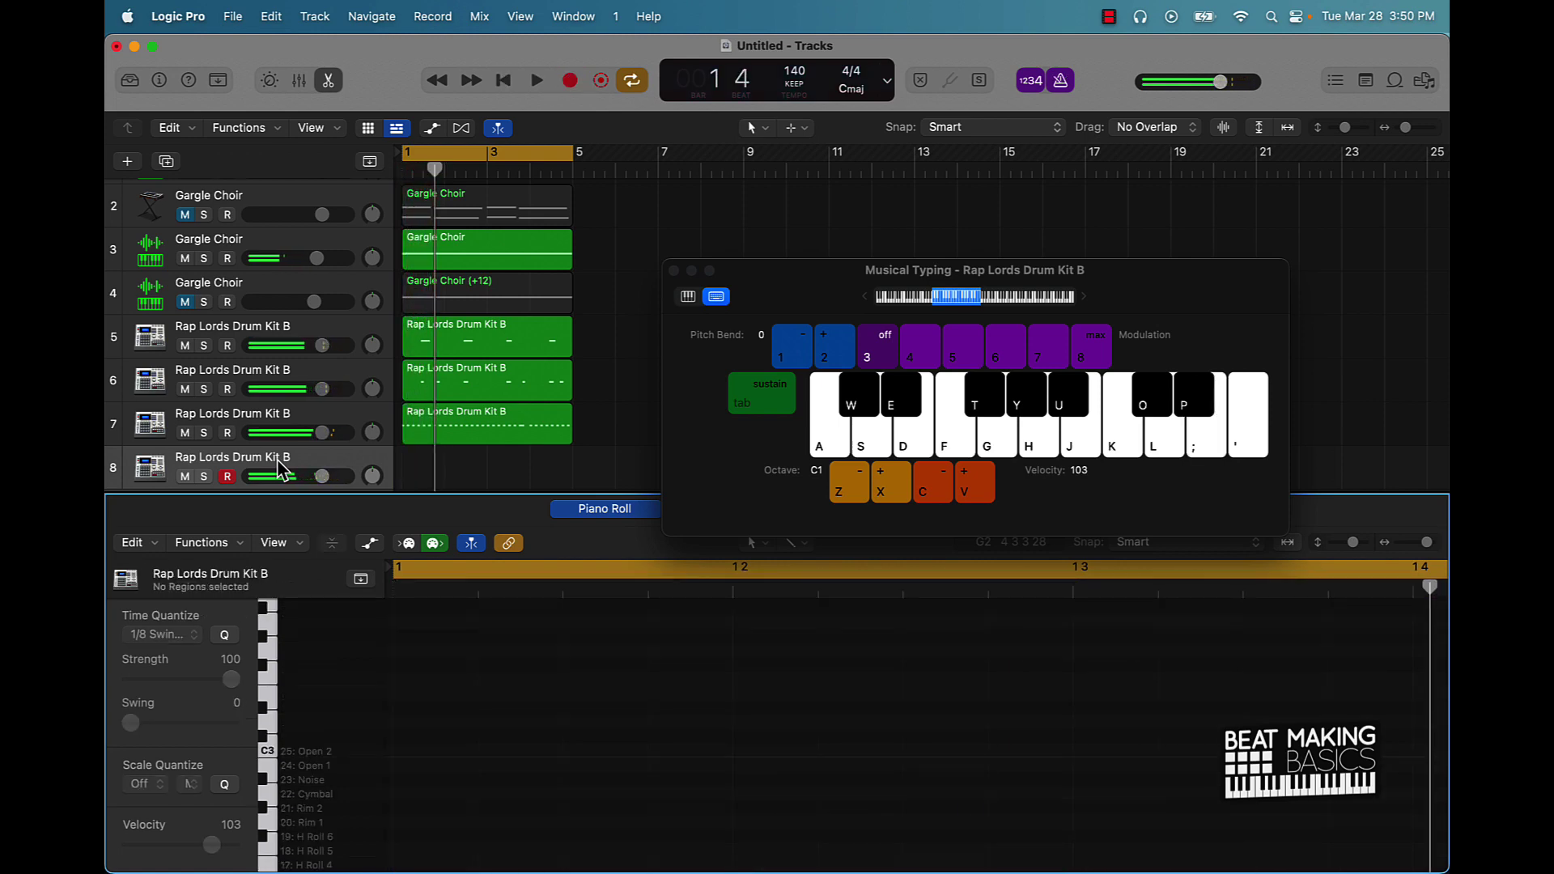
Step: Record H Roll 4 hits just before beat 4 of bars 1 and 3 on drum kit track 8
key(r)
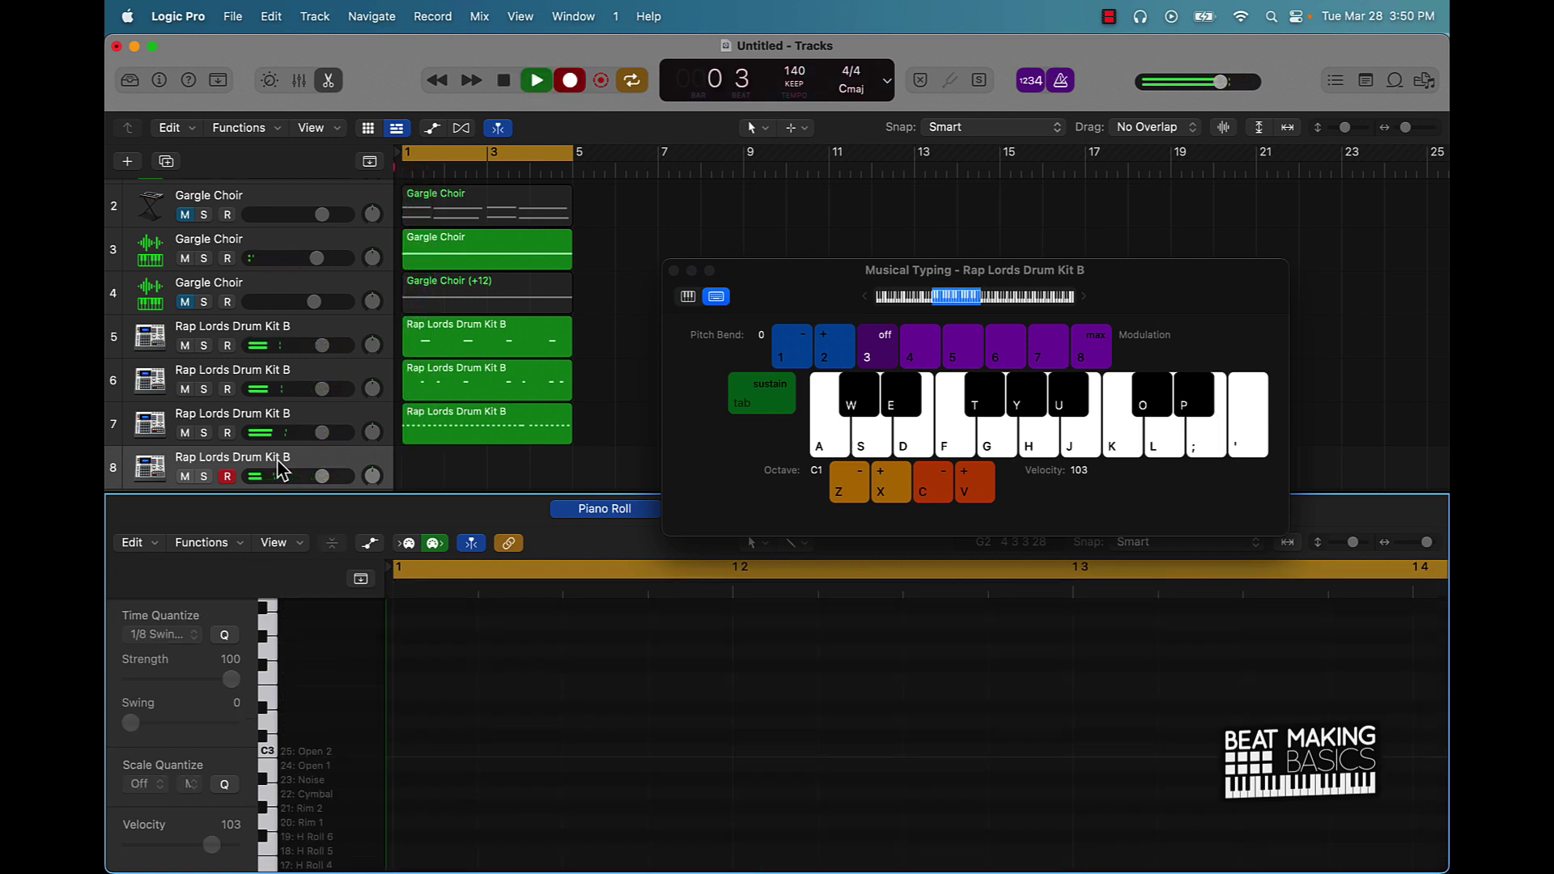
key(semicolon)
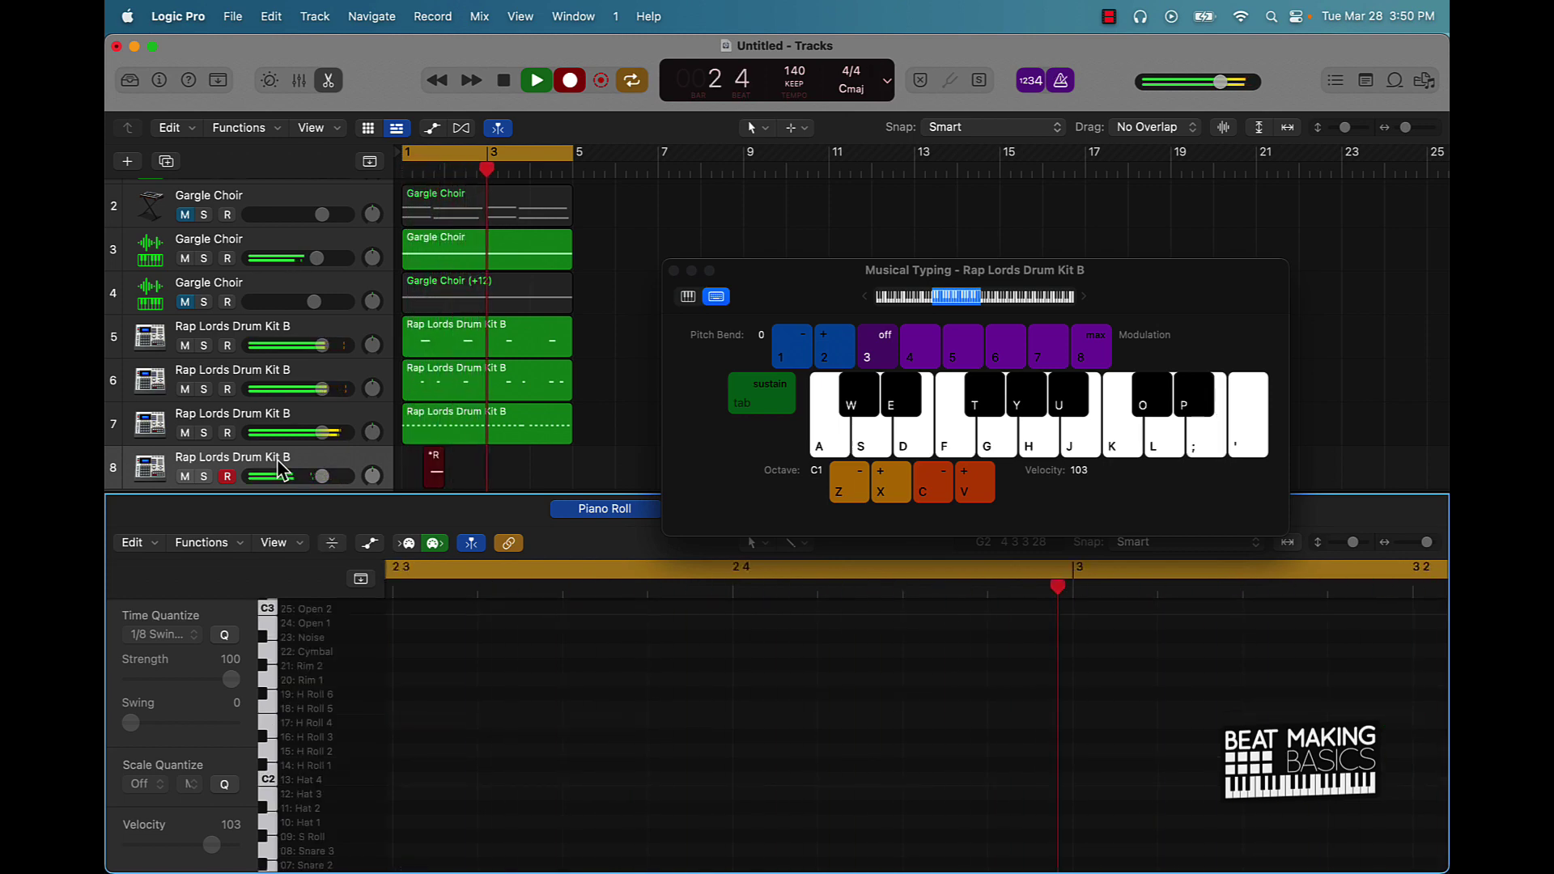
key(semicolon)
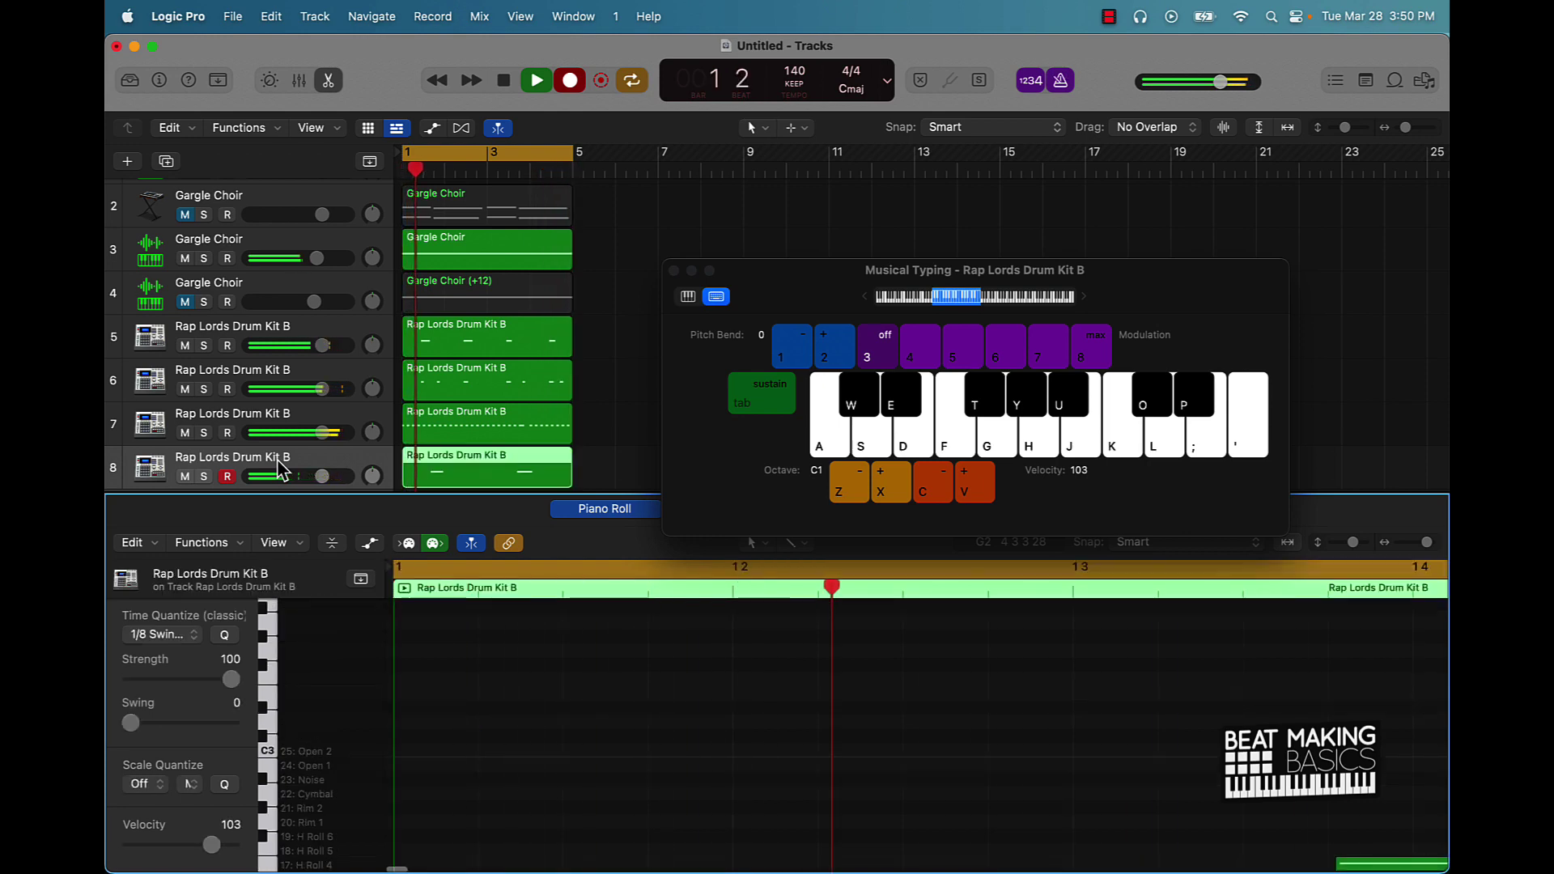
key(semicolon)
key(space)
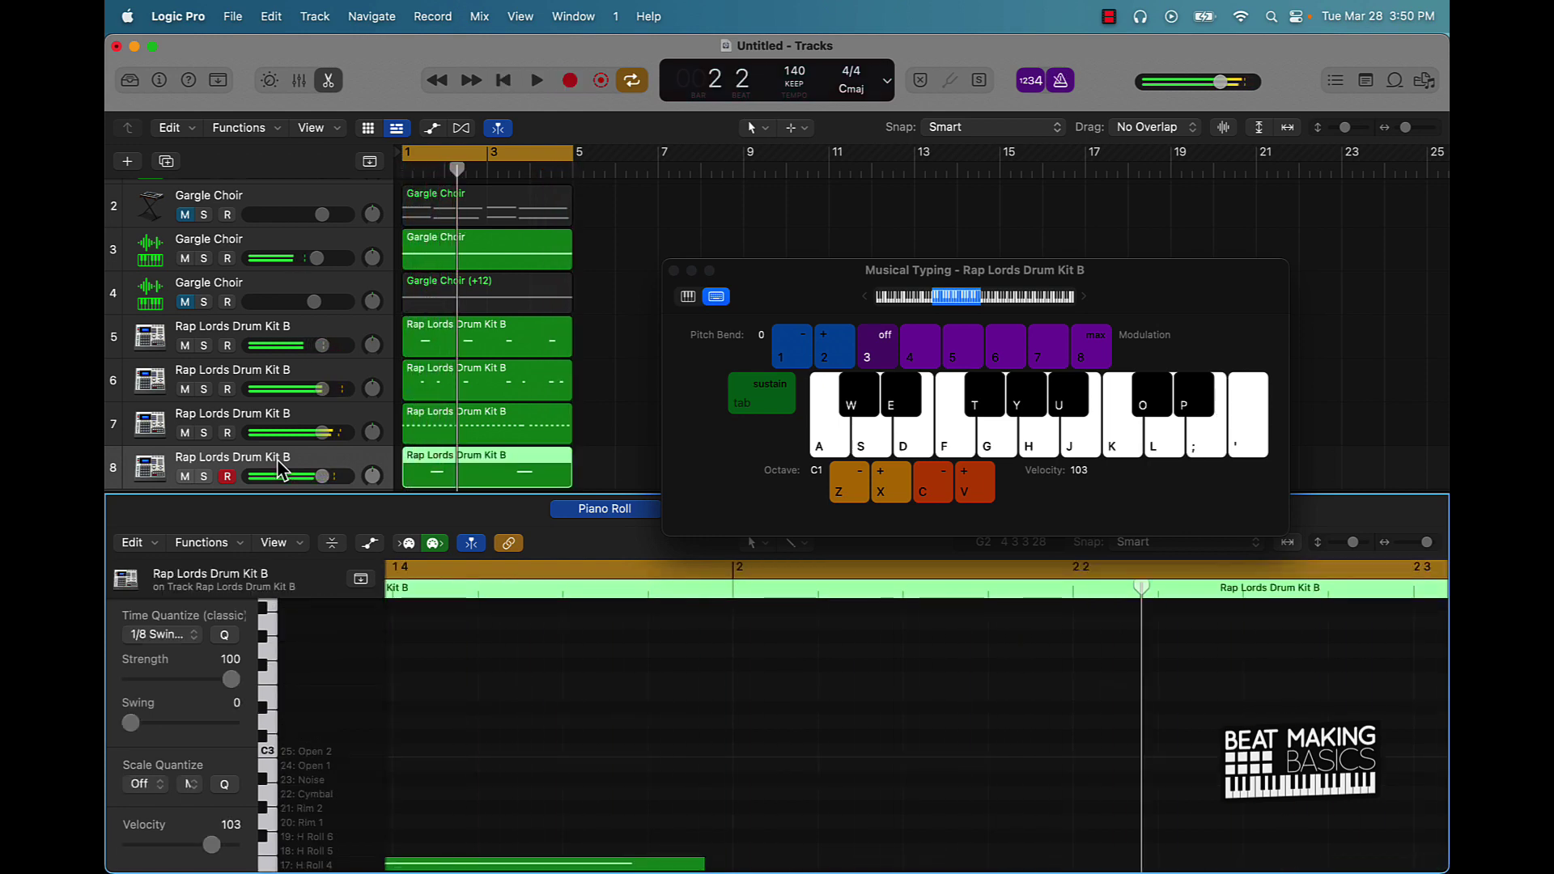
Step: Quantize both H Roll 4 notes, nudge them slightly ahead of the beat and play the loop
scroll(654, 638, down, 5)
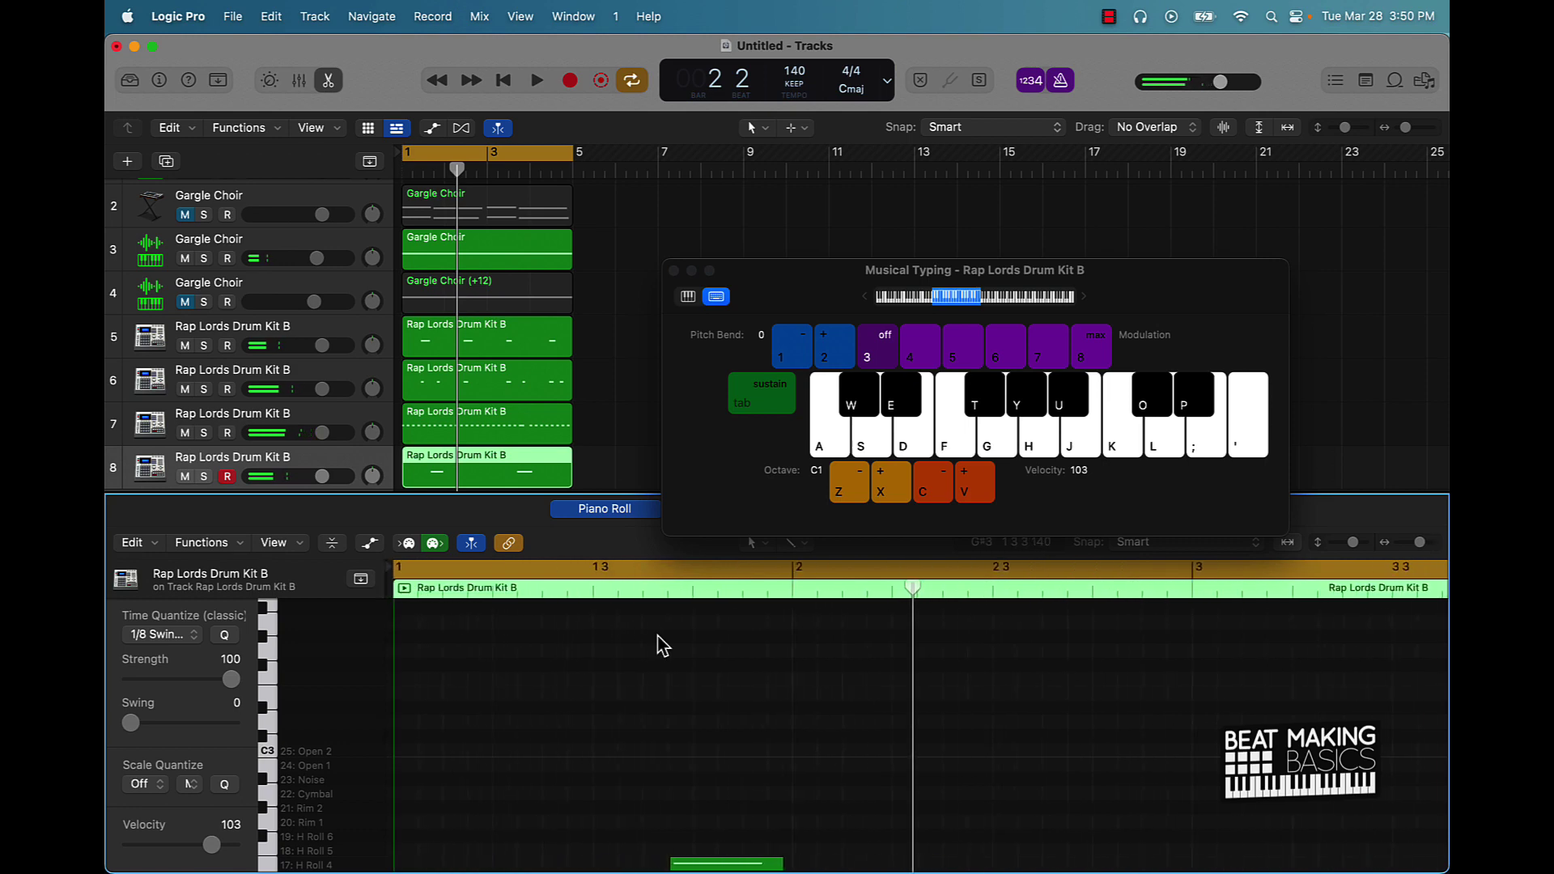
scroll(654, 638, down, 3)
scroll(654, 638, down, 1)
key(super+a)
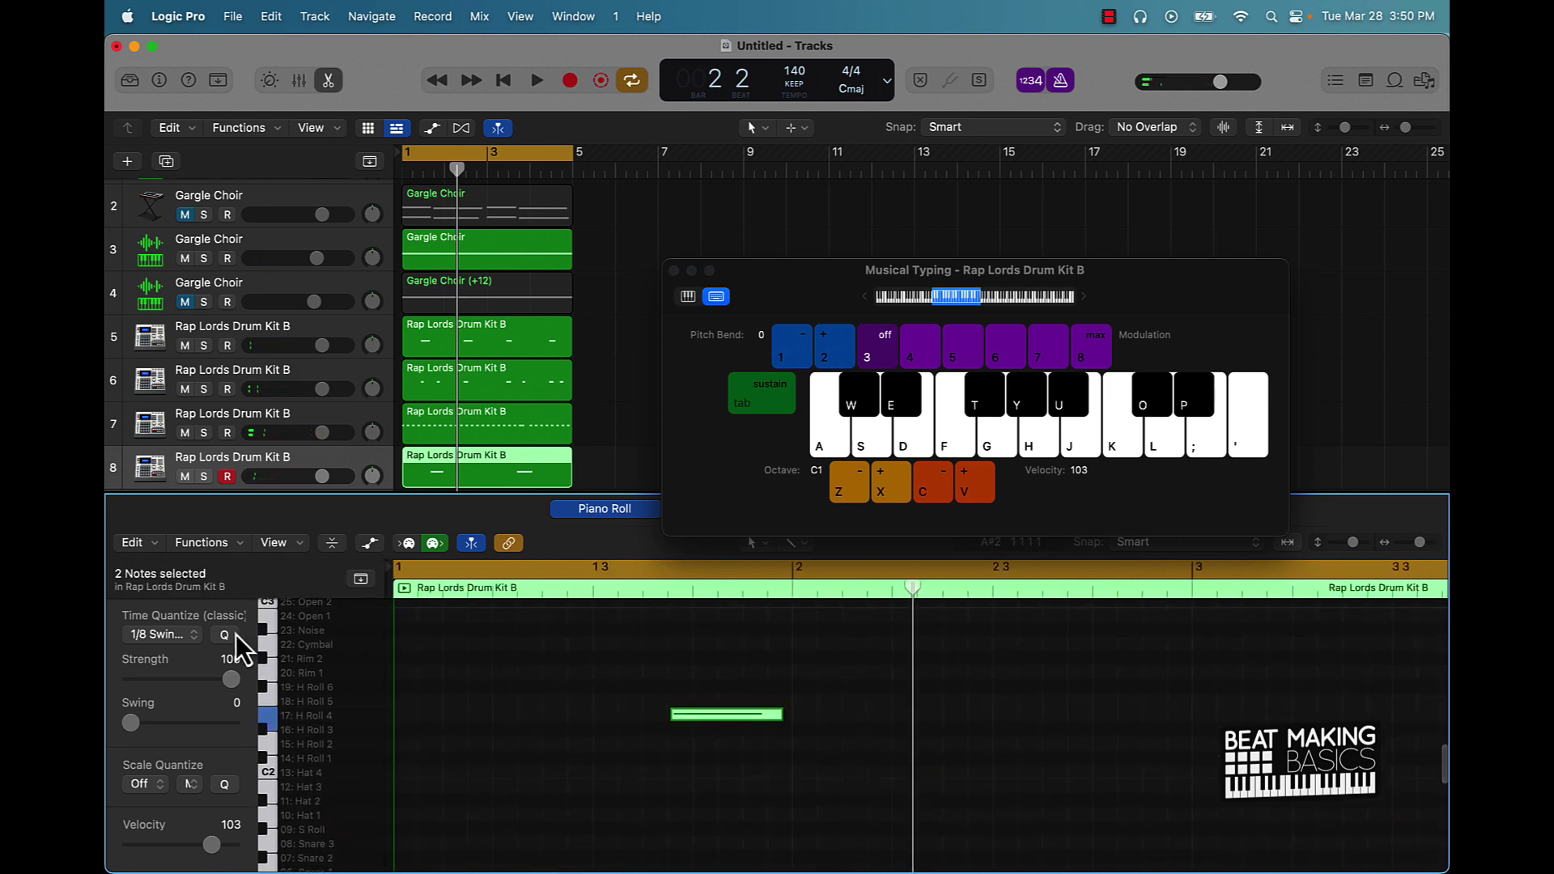
drag(712, 714, 706, 717)
key(space)
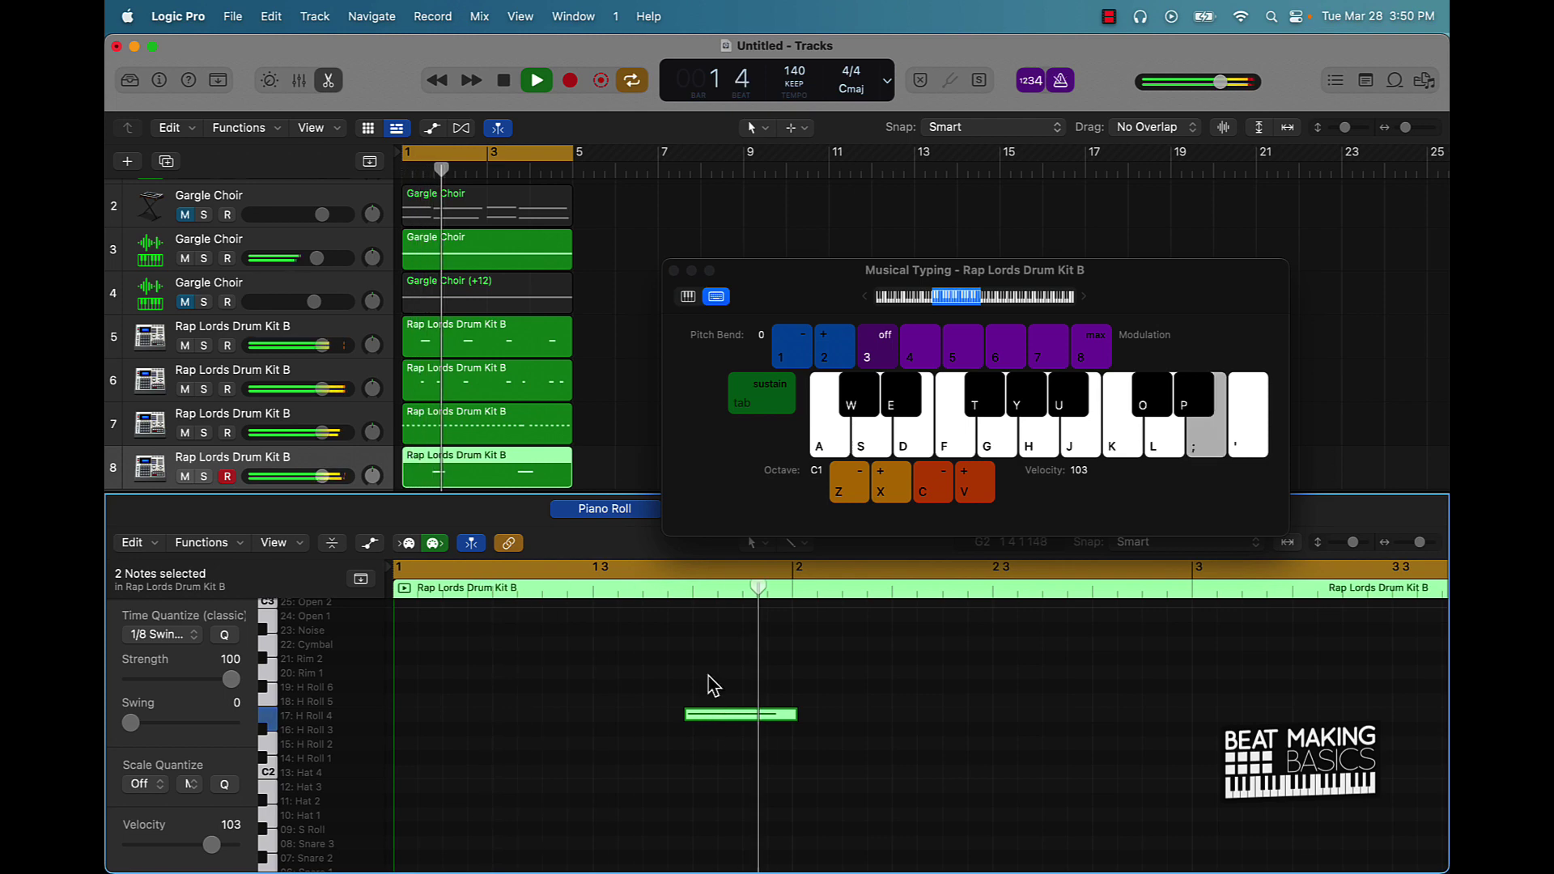
Step: Duplicate the drum kit track as track 9 and record an H Roll 1 hit just before beat 4 of bar 2 on it
key(super+d)
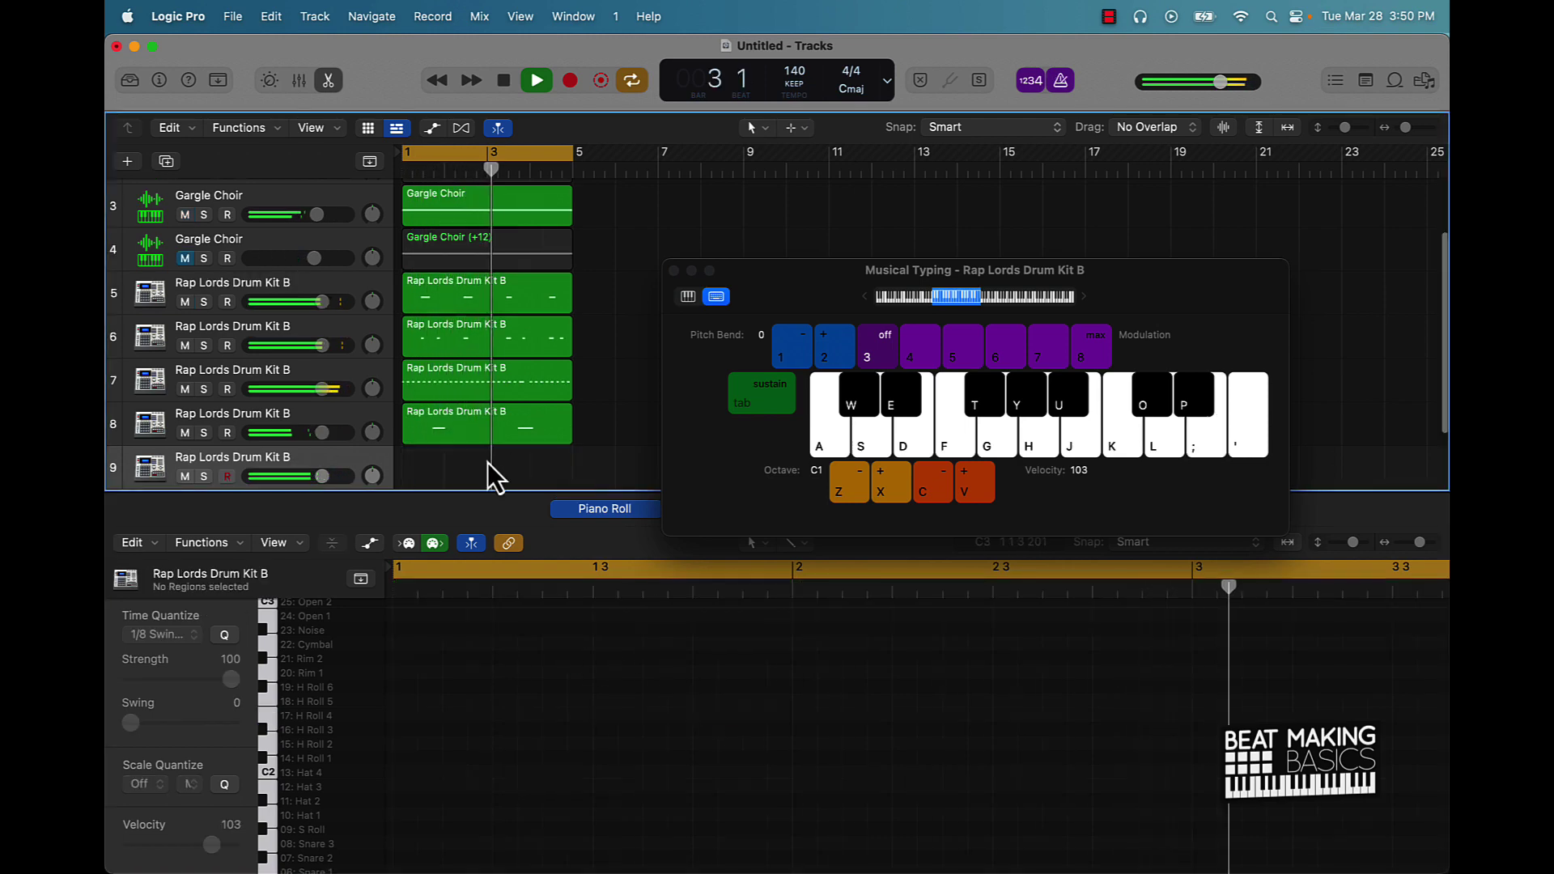
key(space)
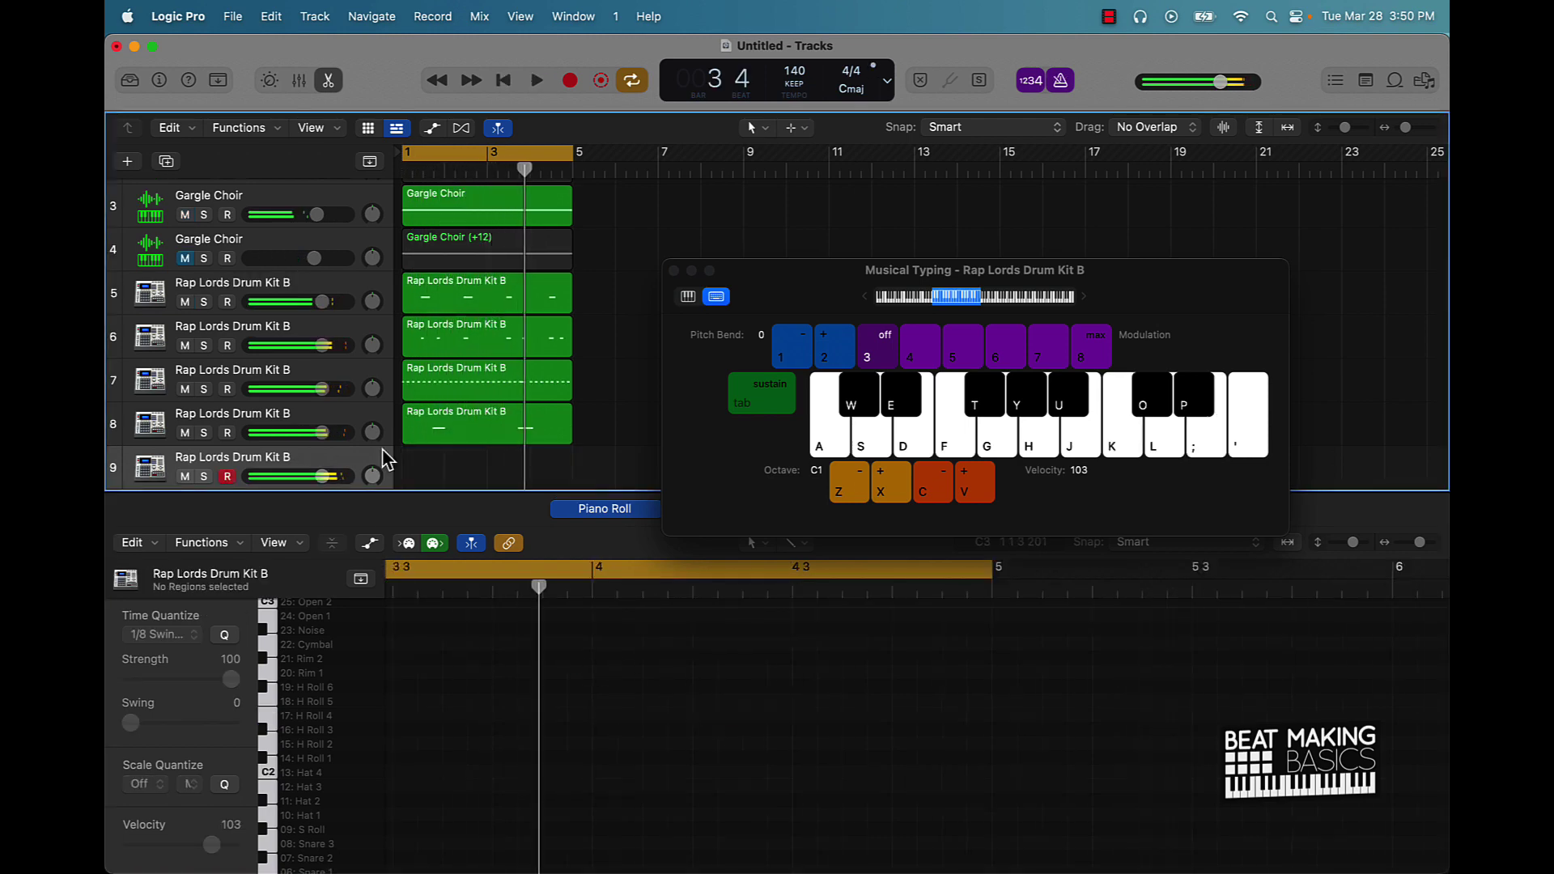
key(l)
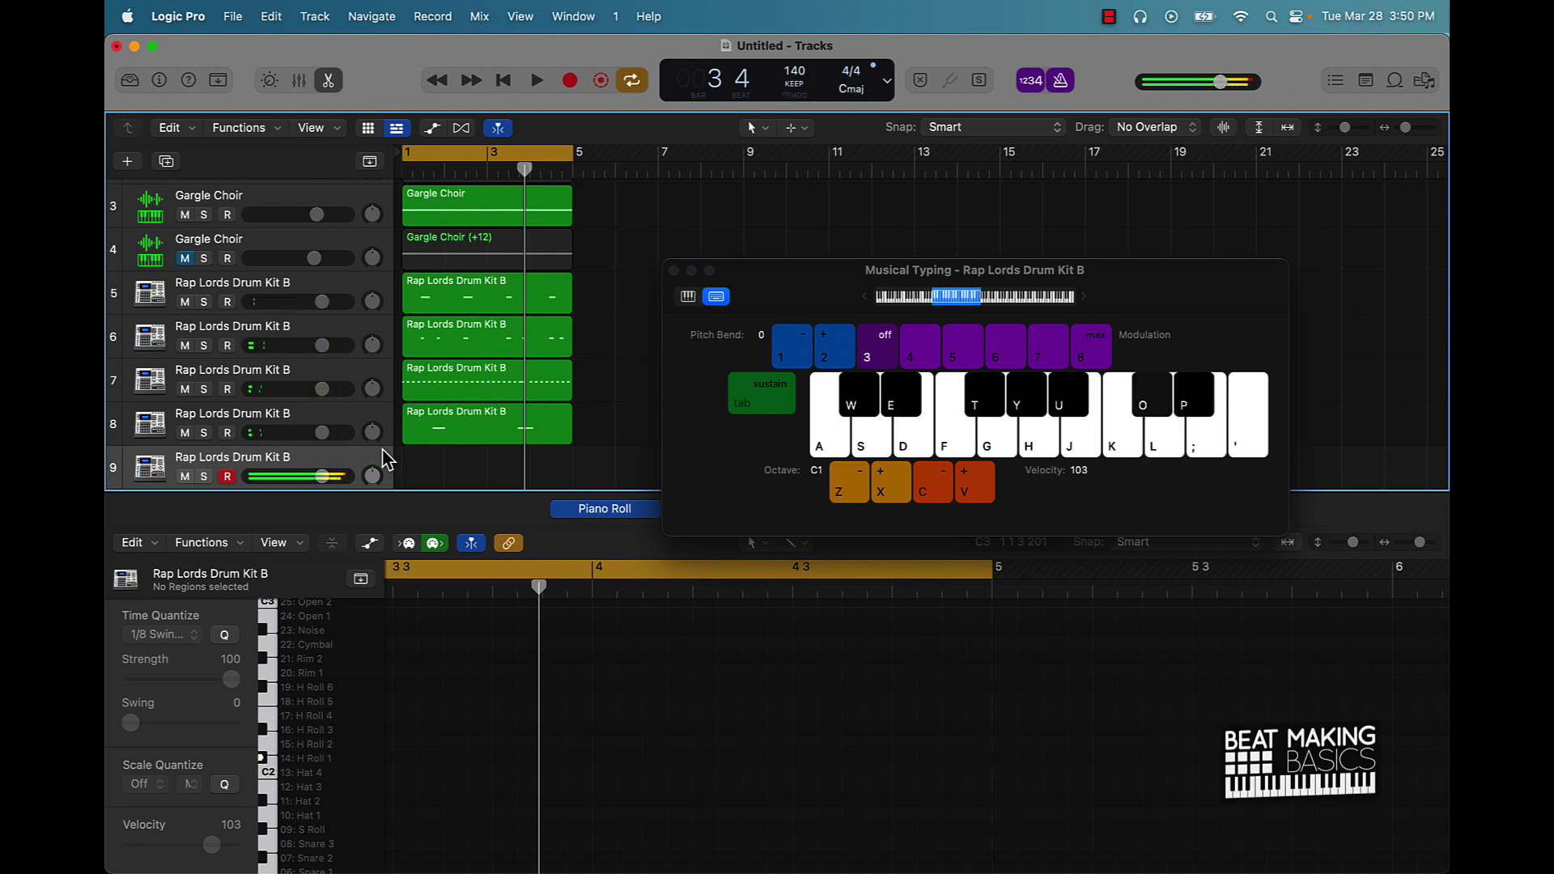
key(r)
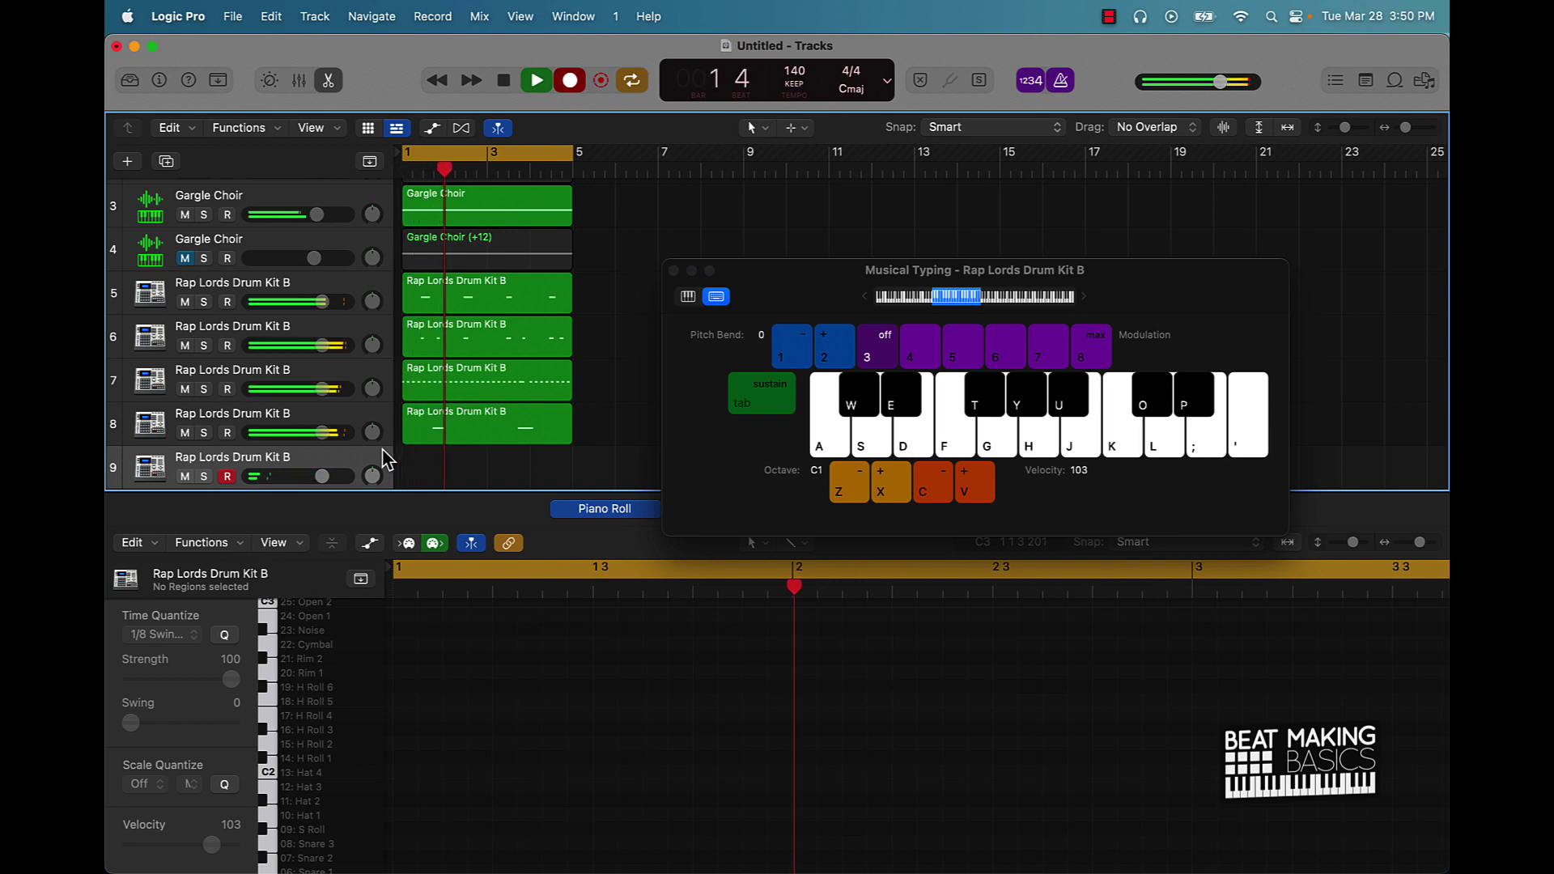
key(o)
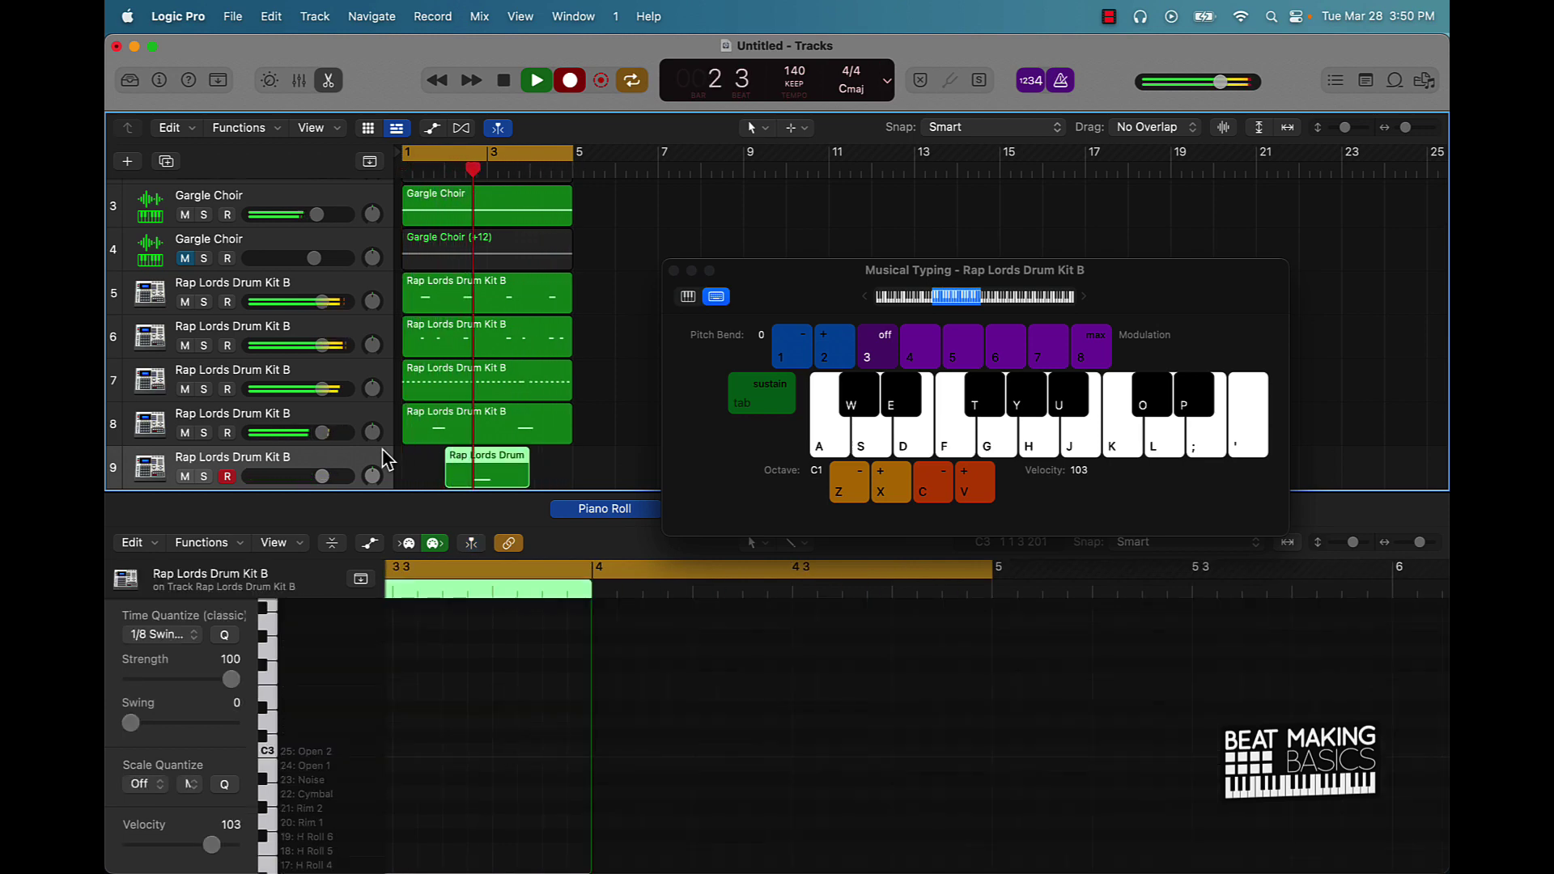
key(space)
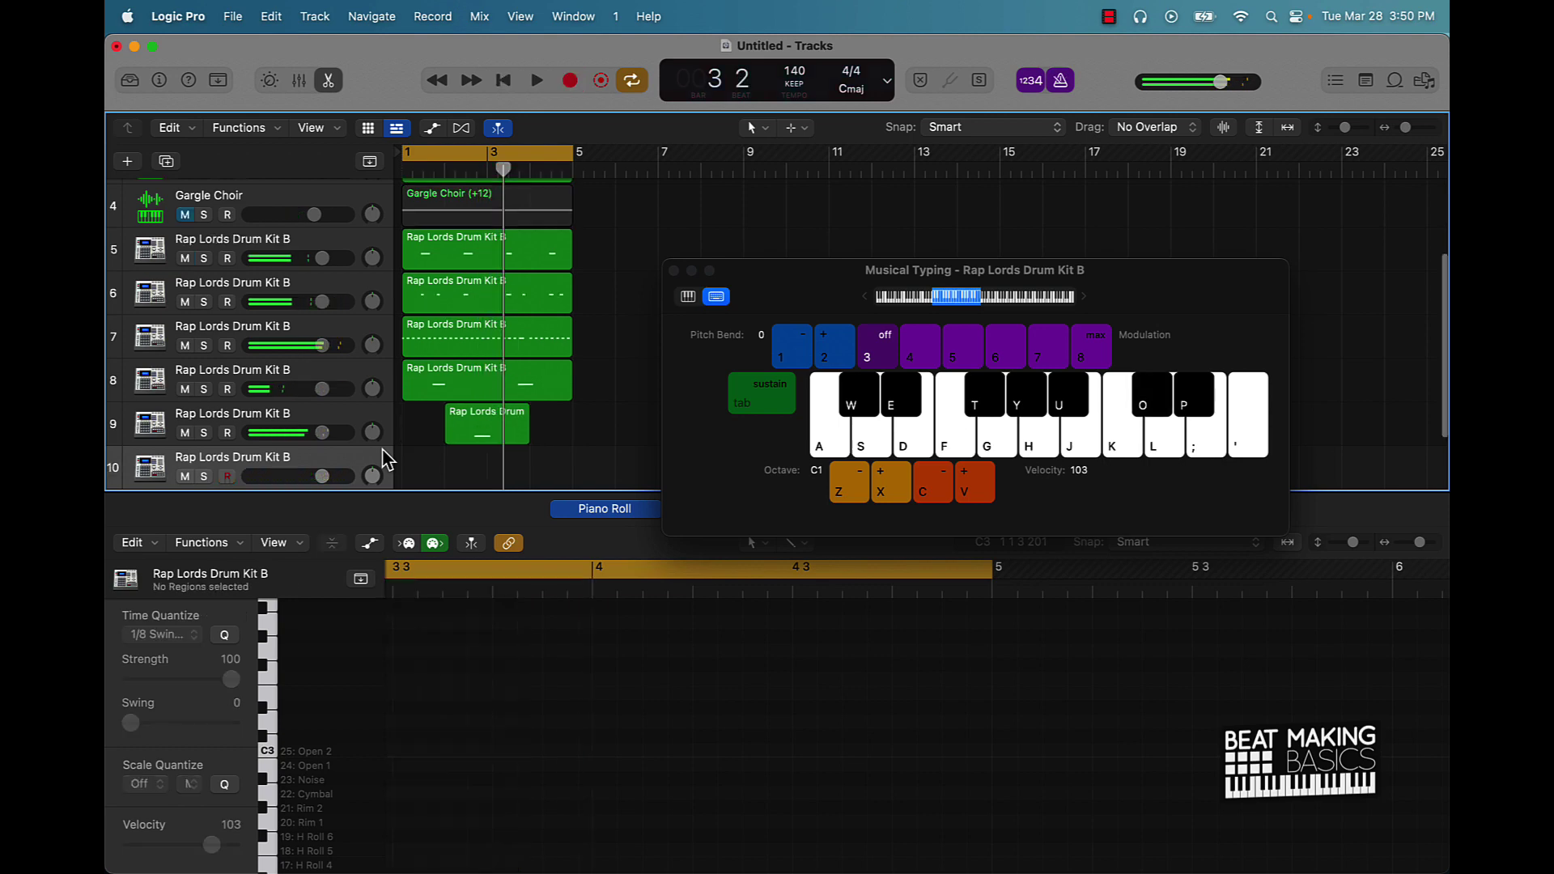
Step: Audition hat rolls on drum kit track 10 and record an H Roll 3 hit just after beat 2 of bar 4
key(p)
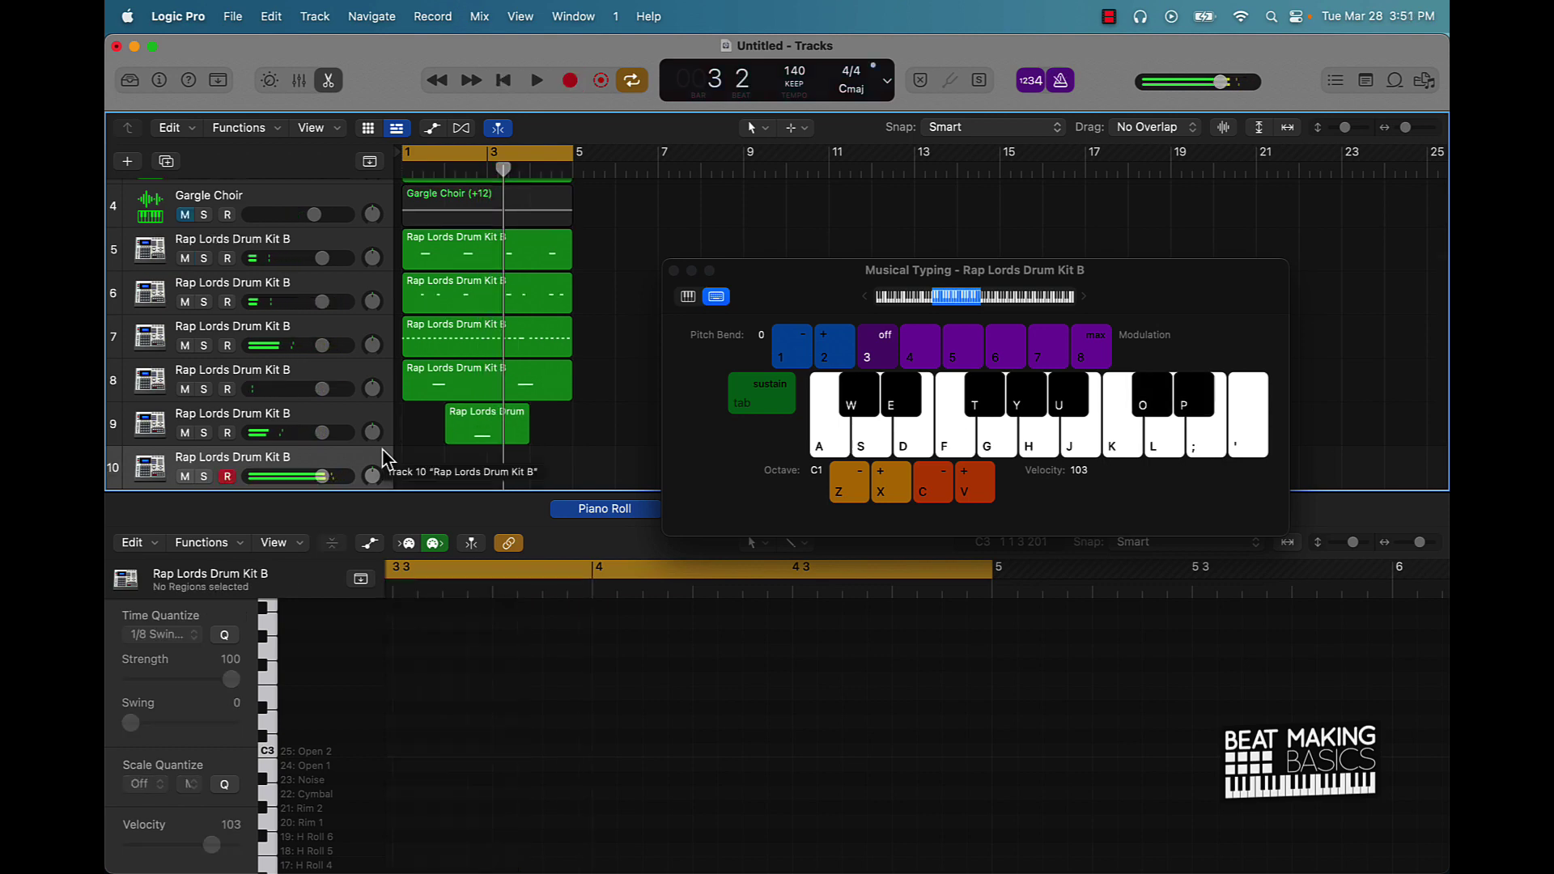
key(semicolon)
key(r)
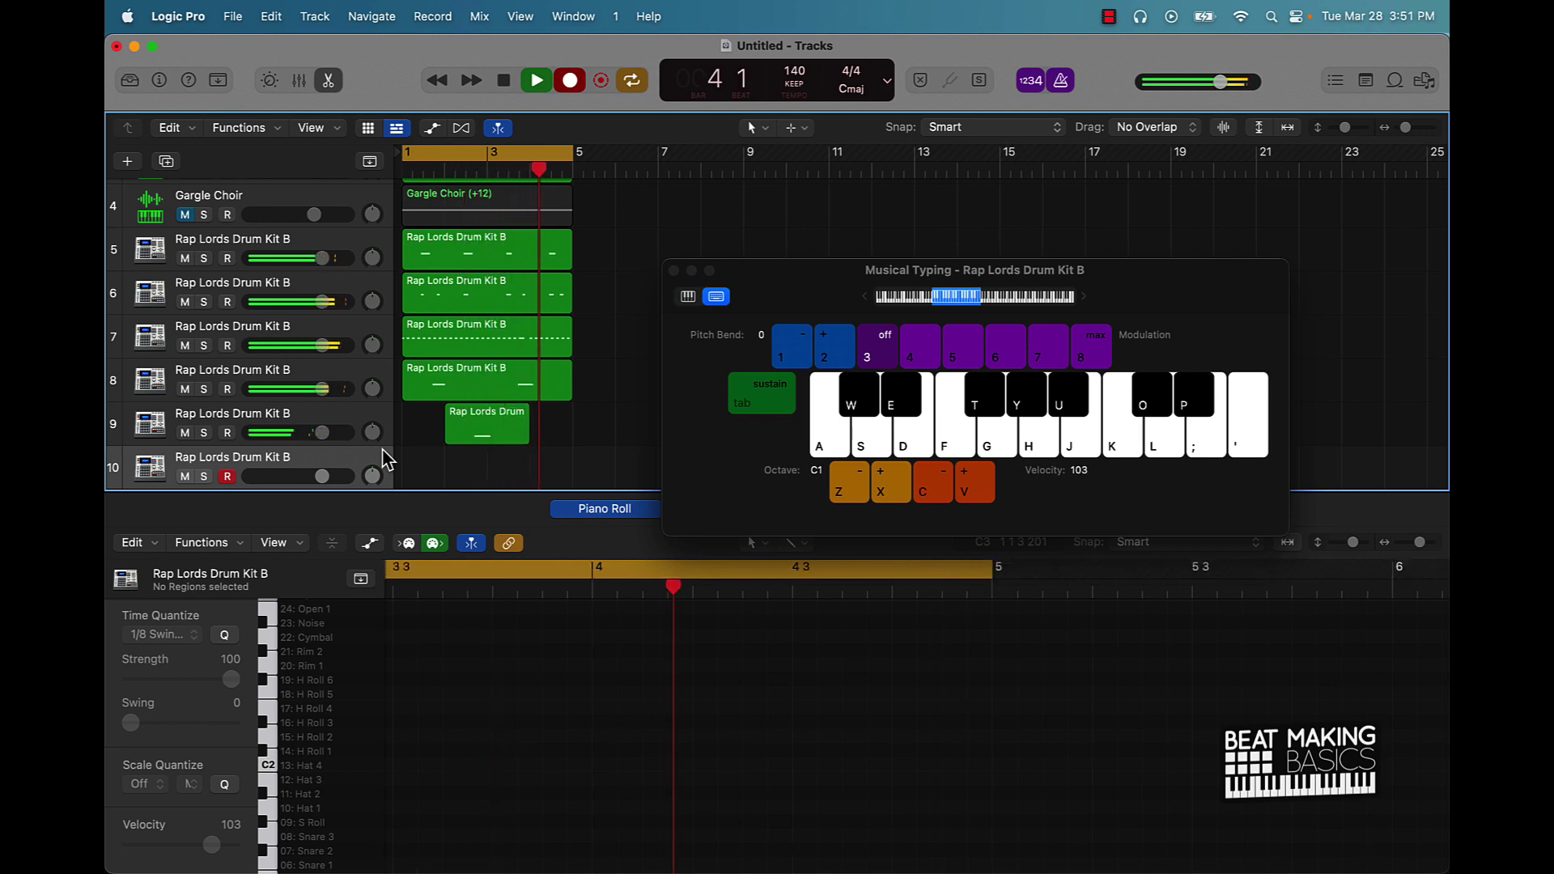
key(p)
key(space)
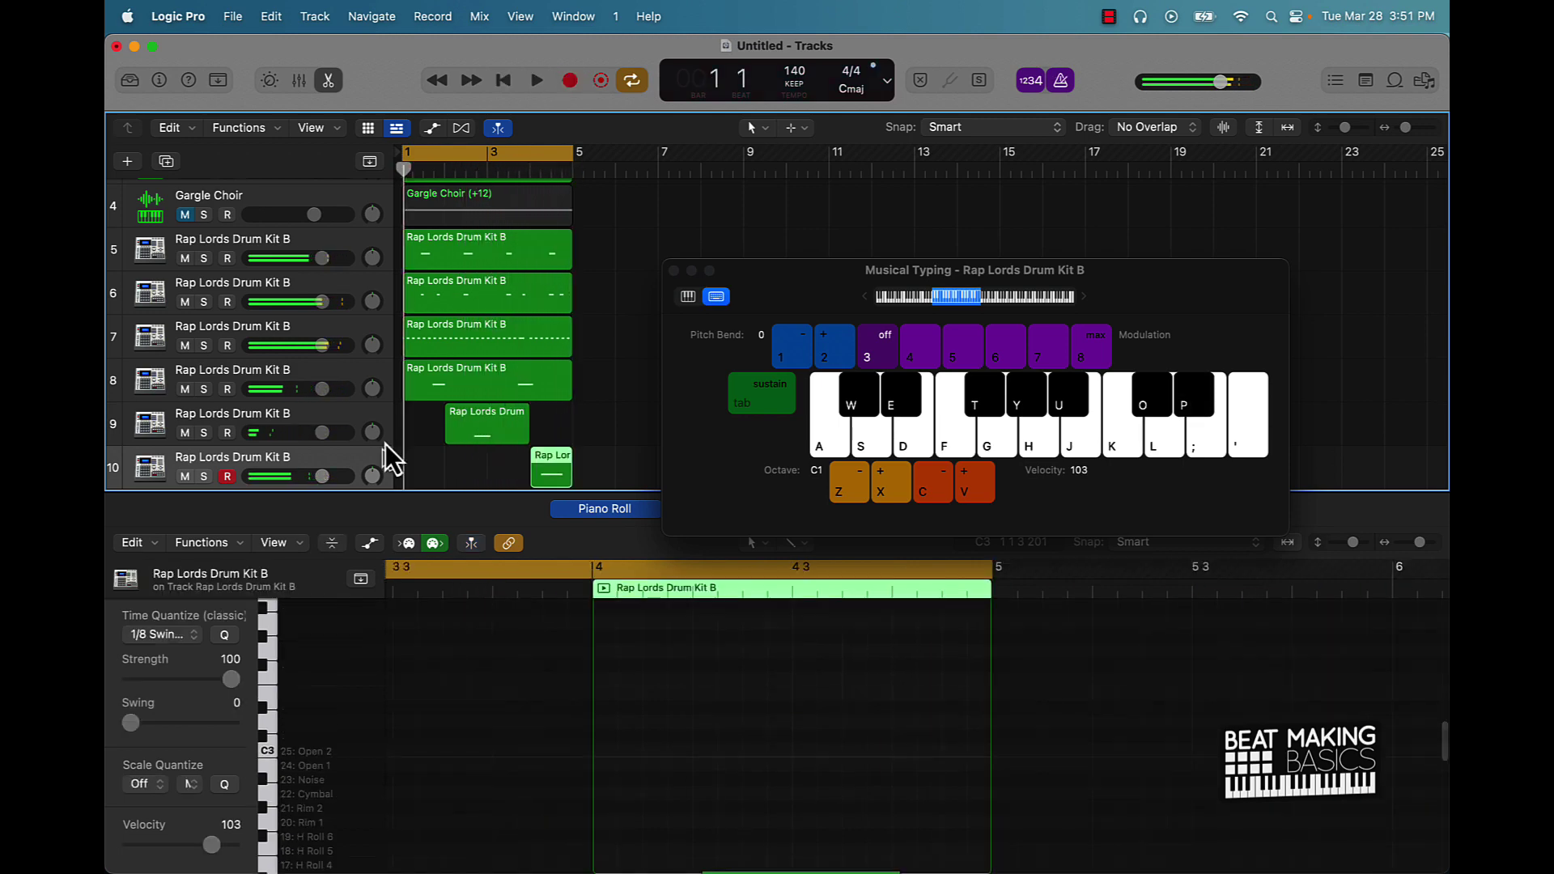
Step: Extend the hat roll regions on tracks 10 and 9 so each spans bars 1 to 4
drag(534, 478, 405, 481)
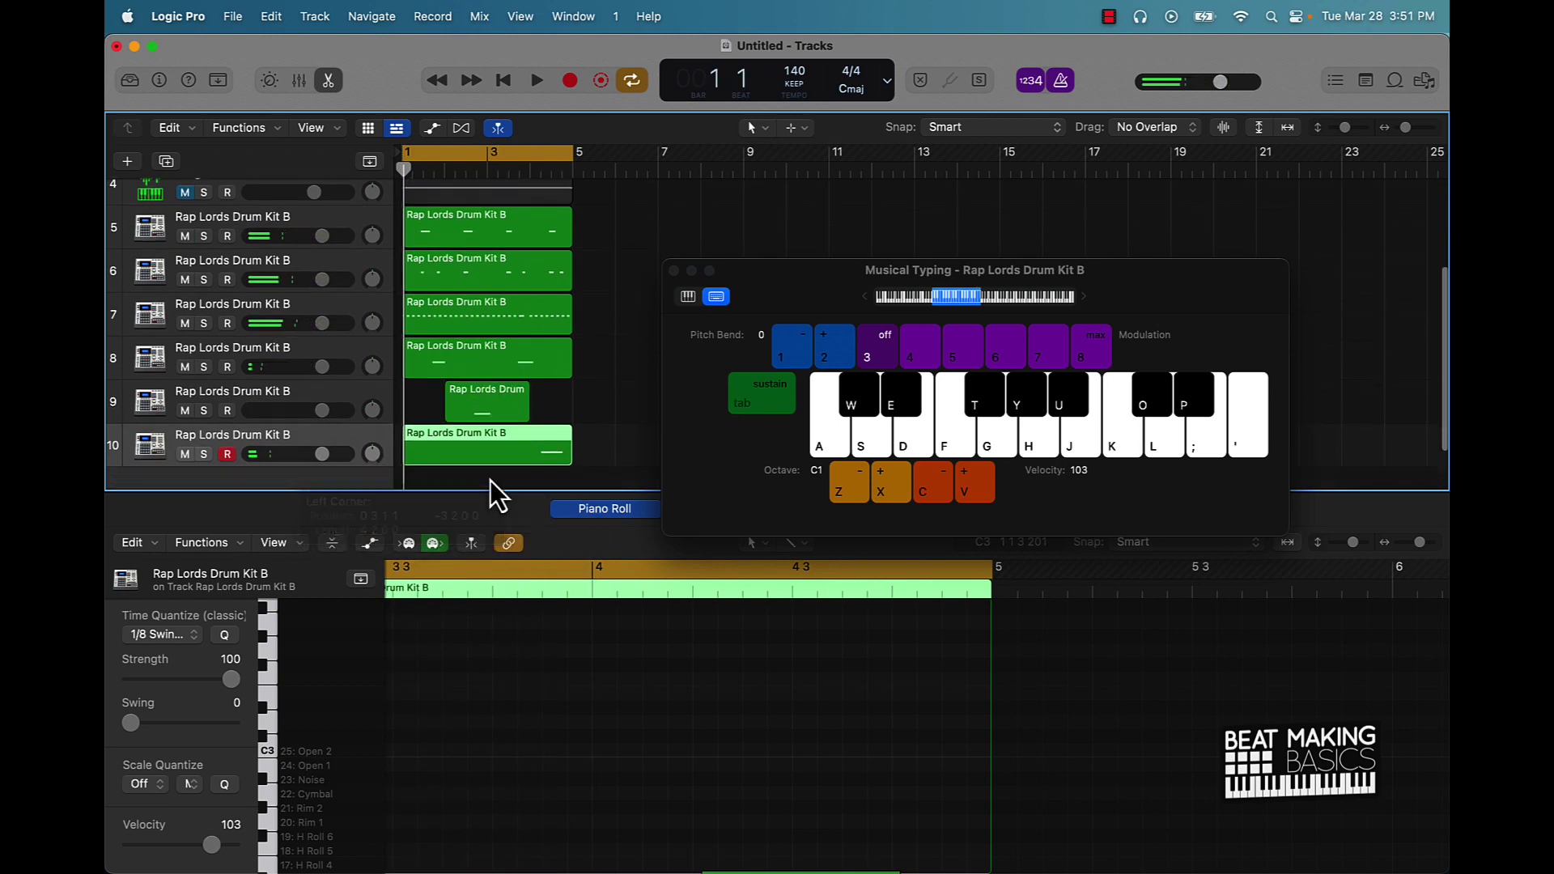
drag(451, 409, 405, 410)
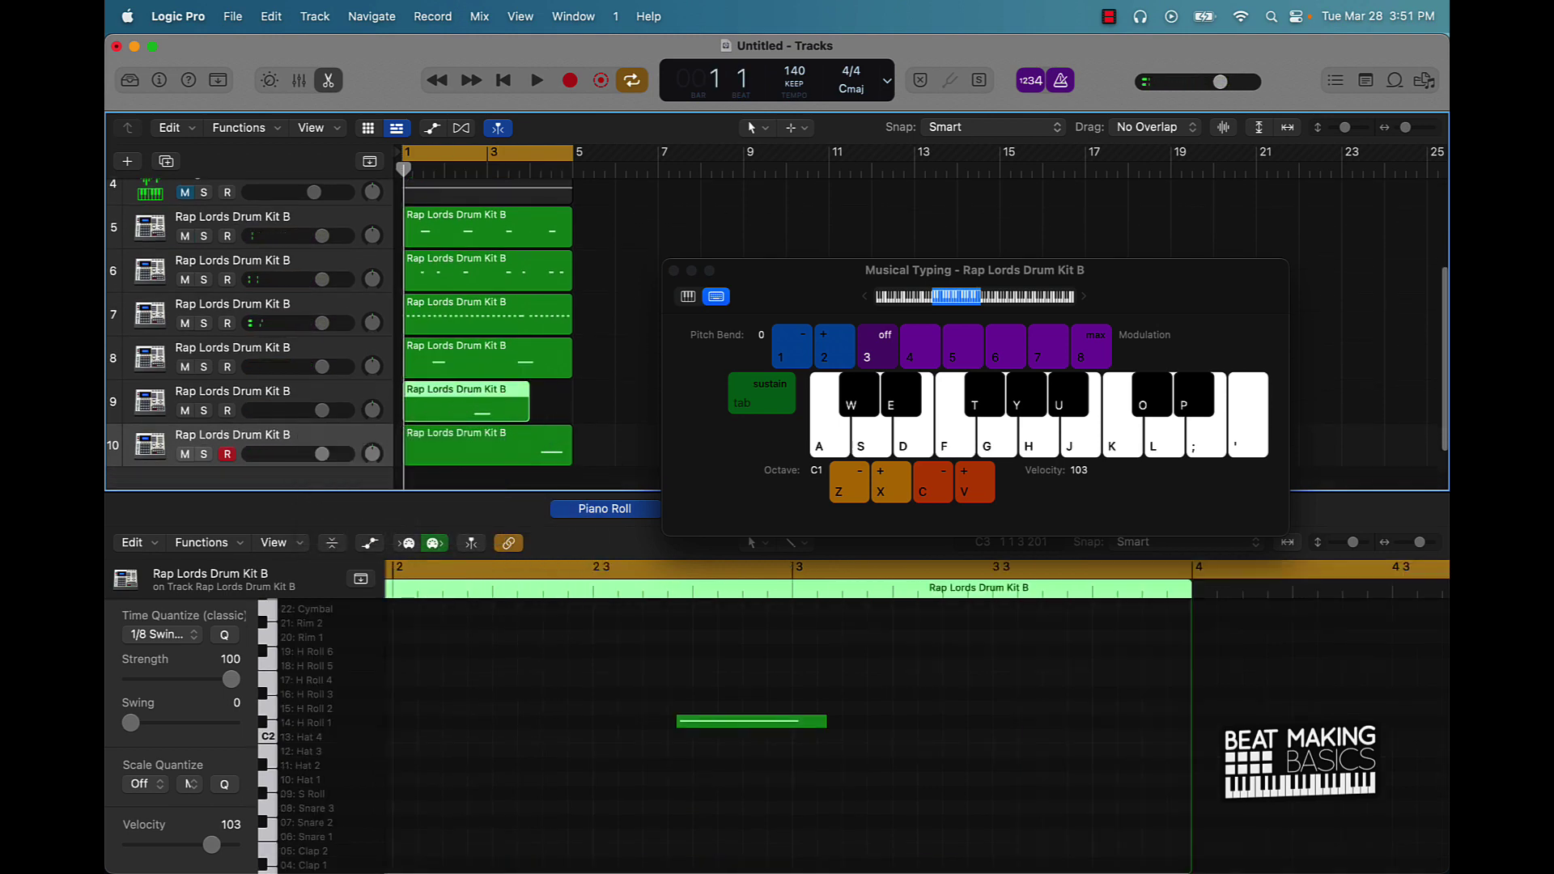
drag(520, 414, 570, 413)
Step: Quantize the H Roll 3 note in track 10's region, nudge it slightly earlier and play the loop
click(540, 449)
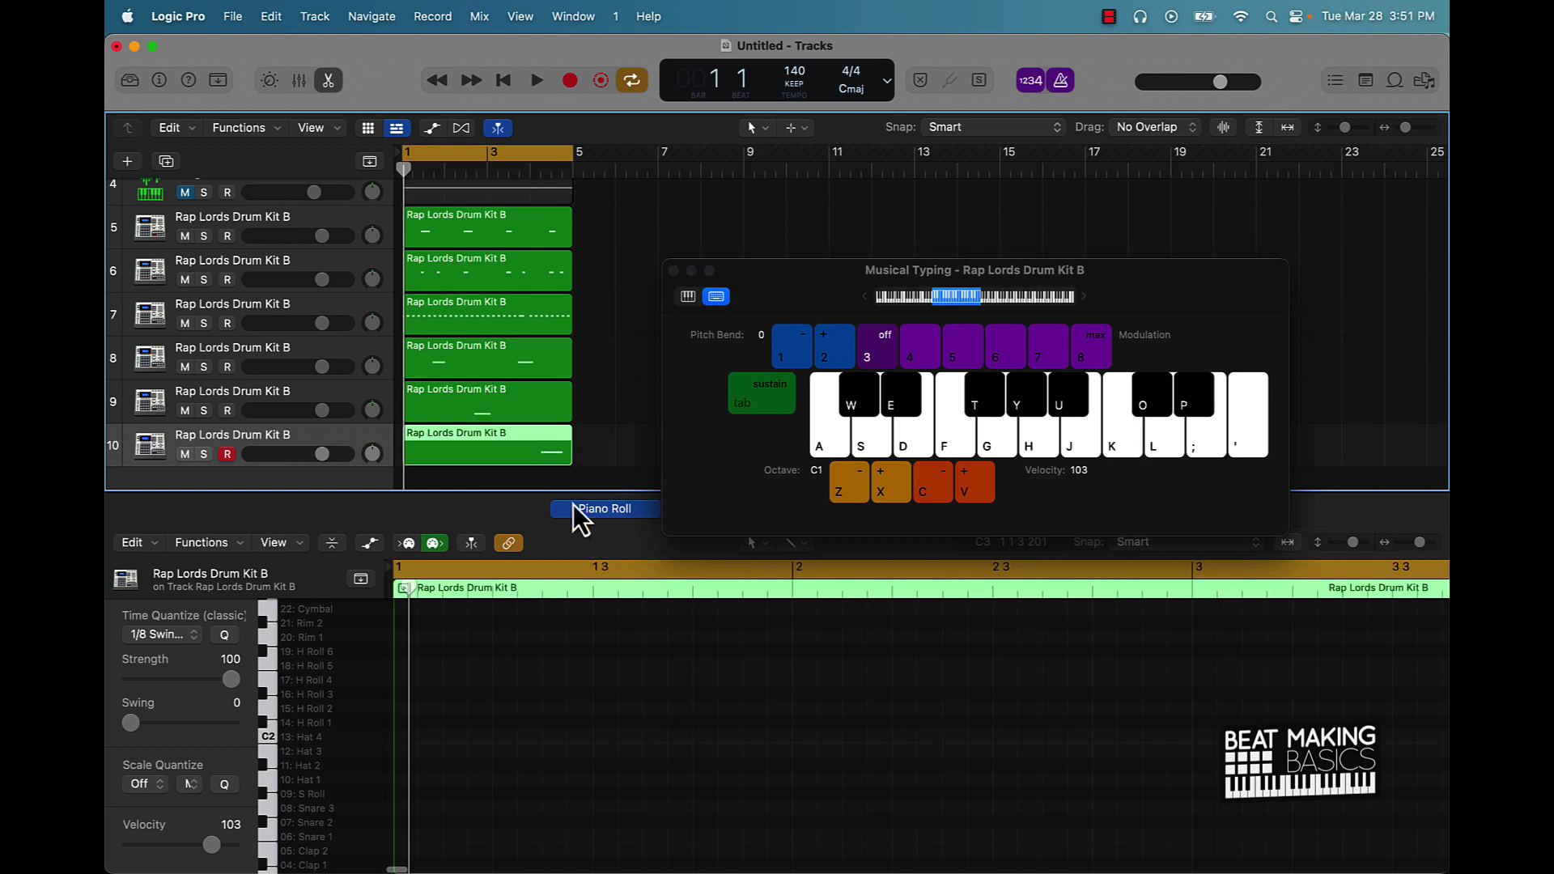
key(e)
key(e)
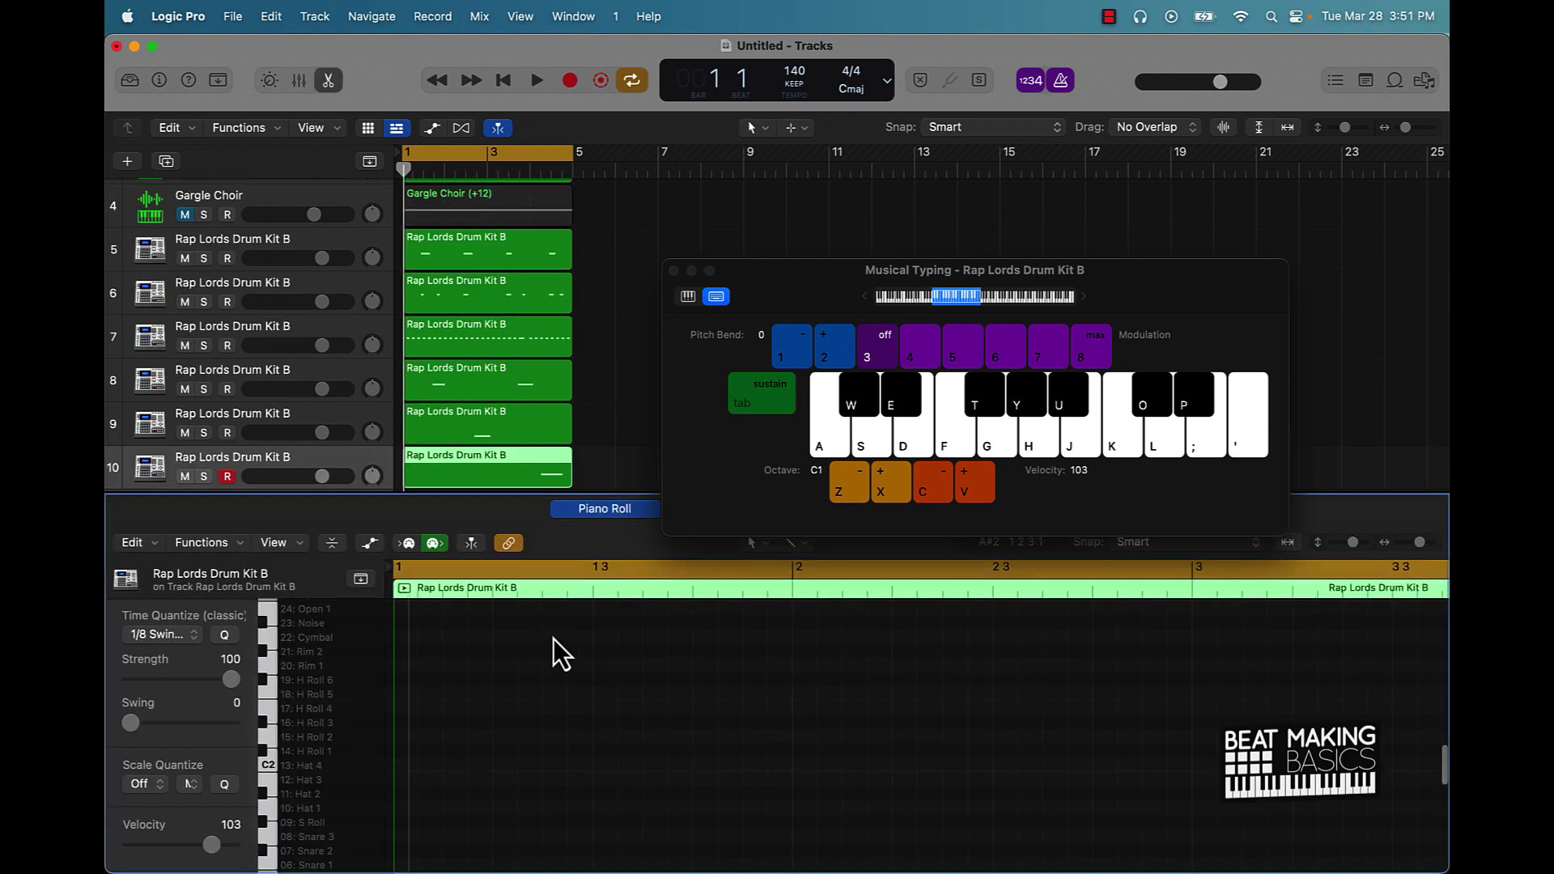
scroll(856, 792, up, 10)
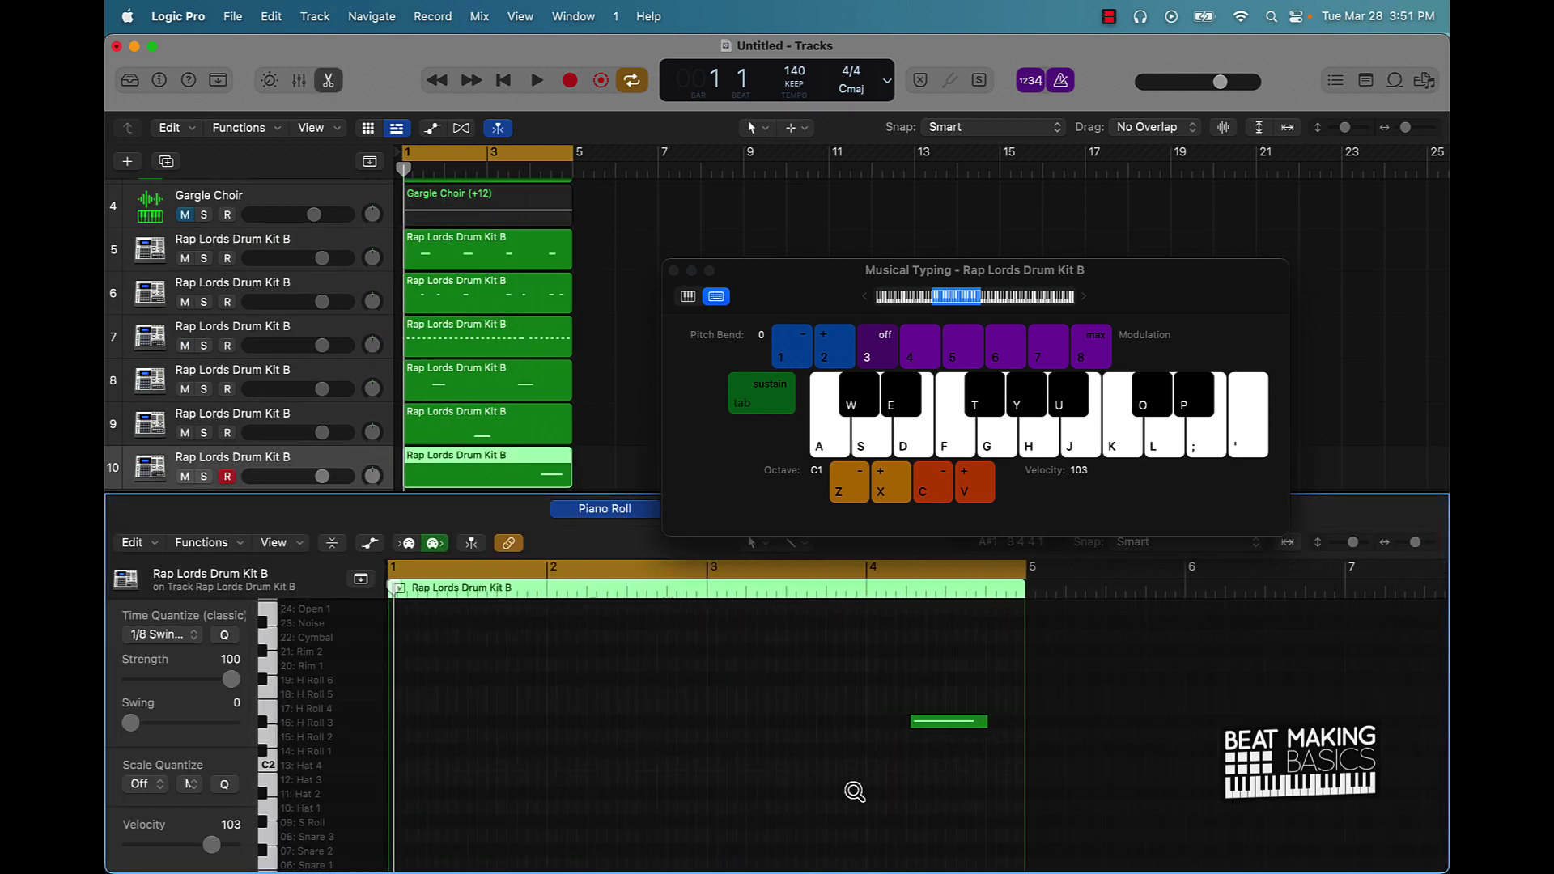
key(super+a)
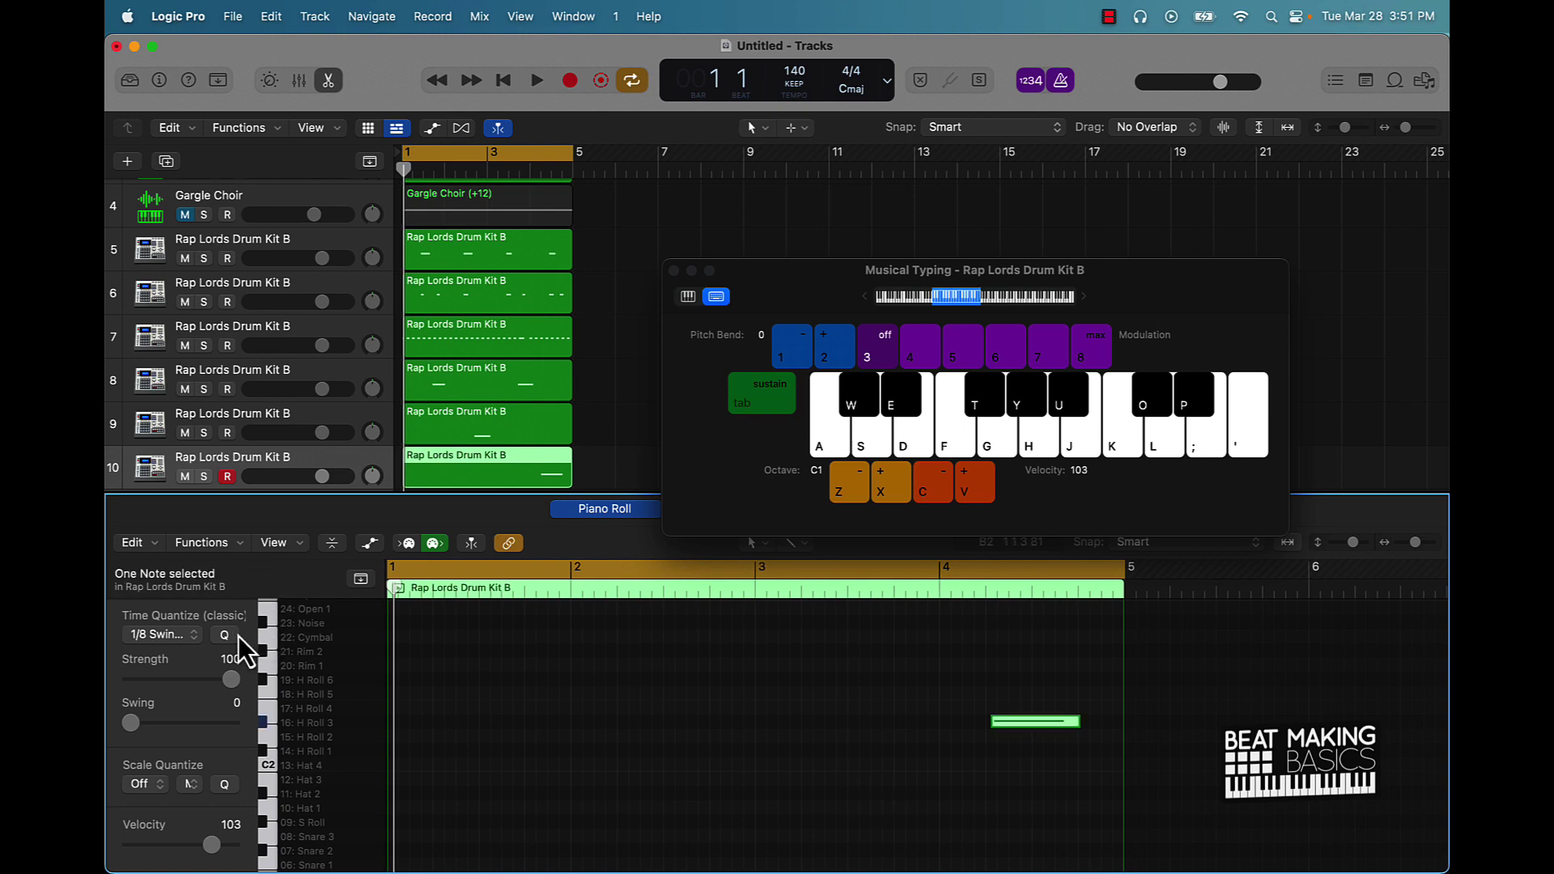
drag(1001, 718, 992, 721)
key(space)
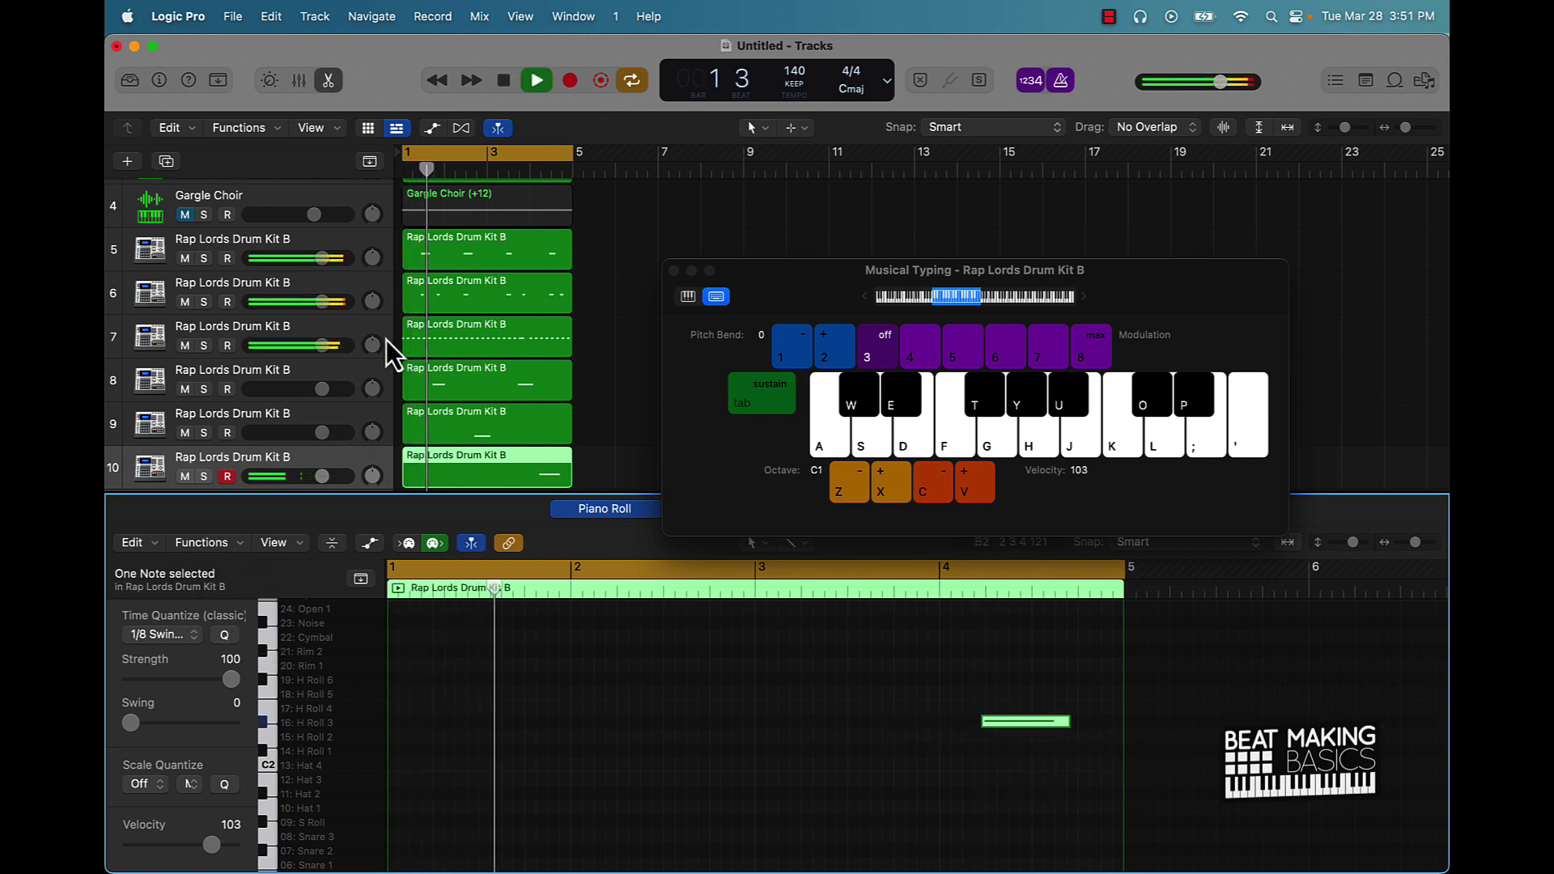
Step: Duplicate the drum kit track as track 11, stop playback and audition kit sounds with Musical Typing at octave C2
key(super+d)
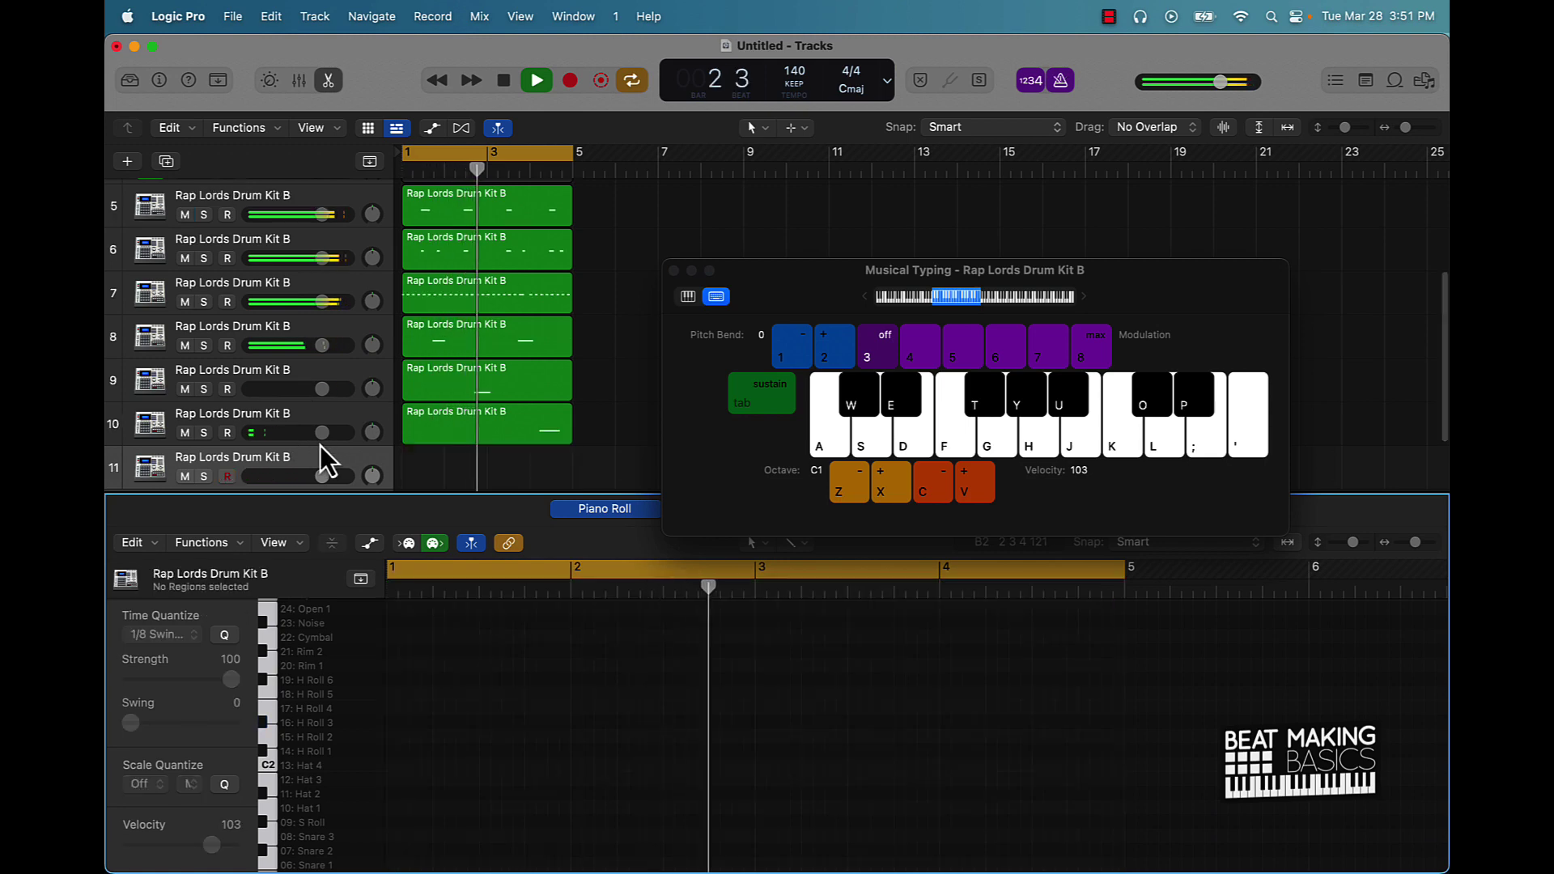
key(space)
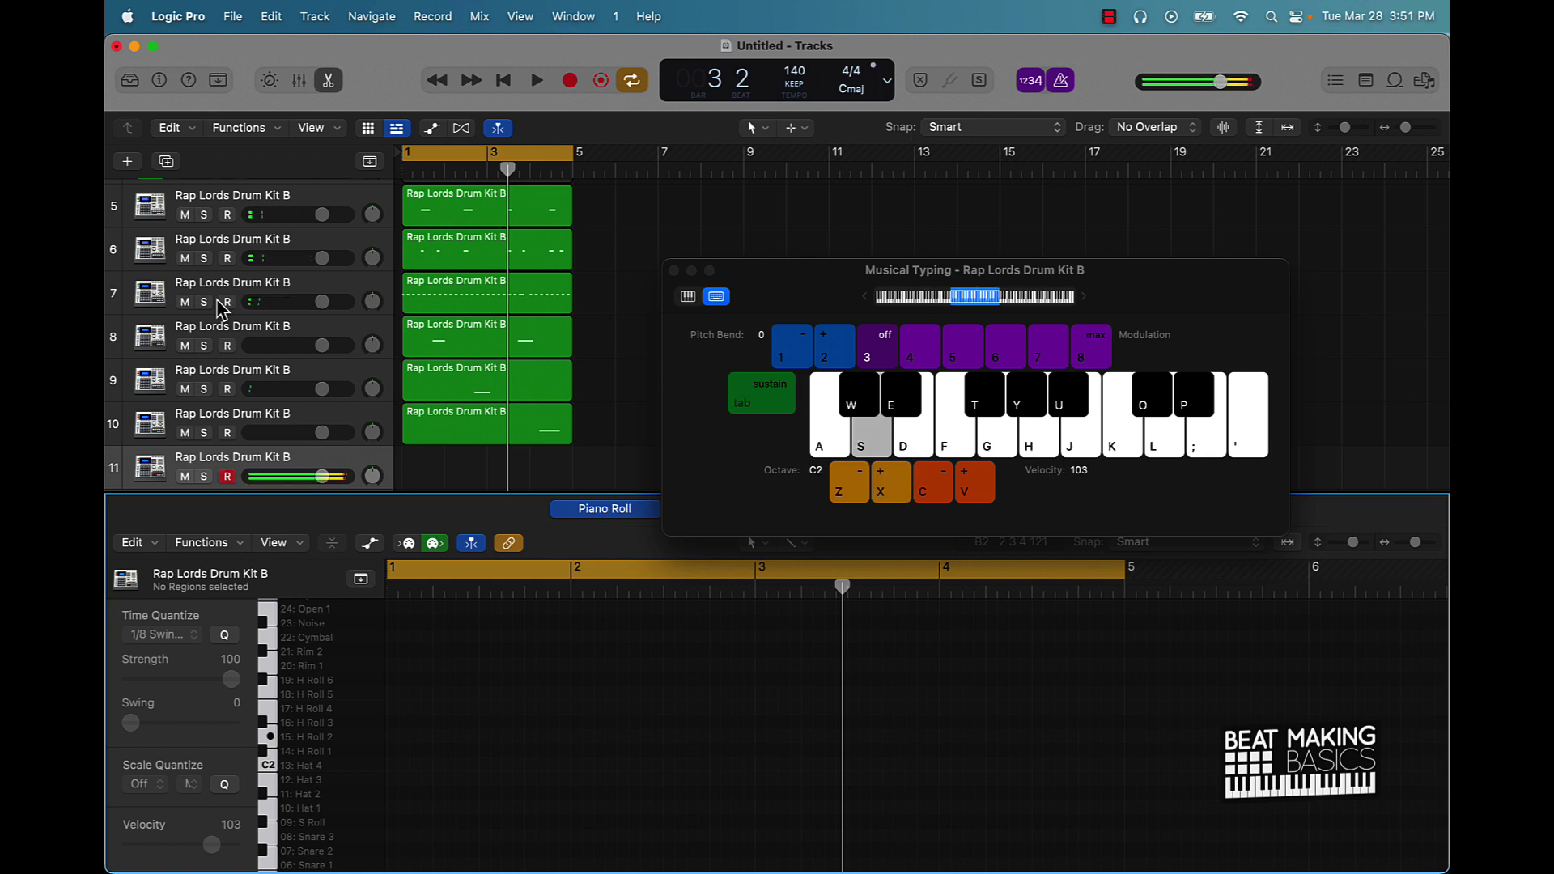
key(d)
key(f)
key(h)
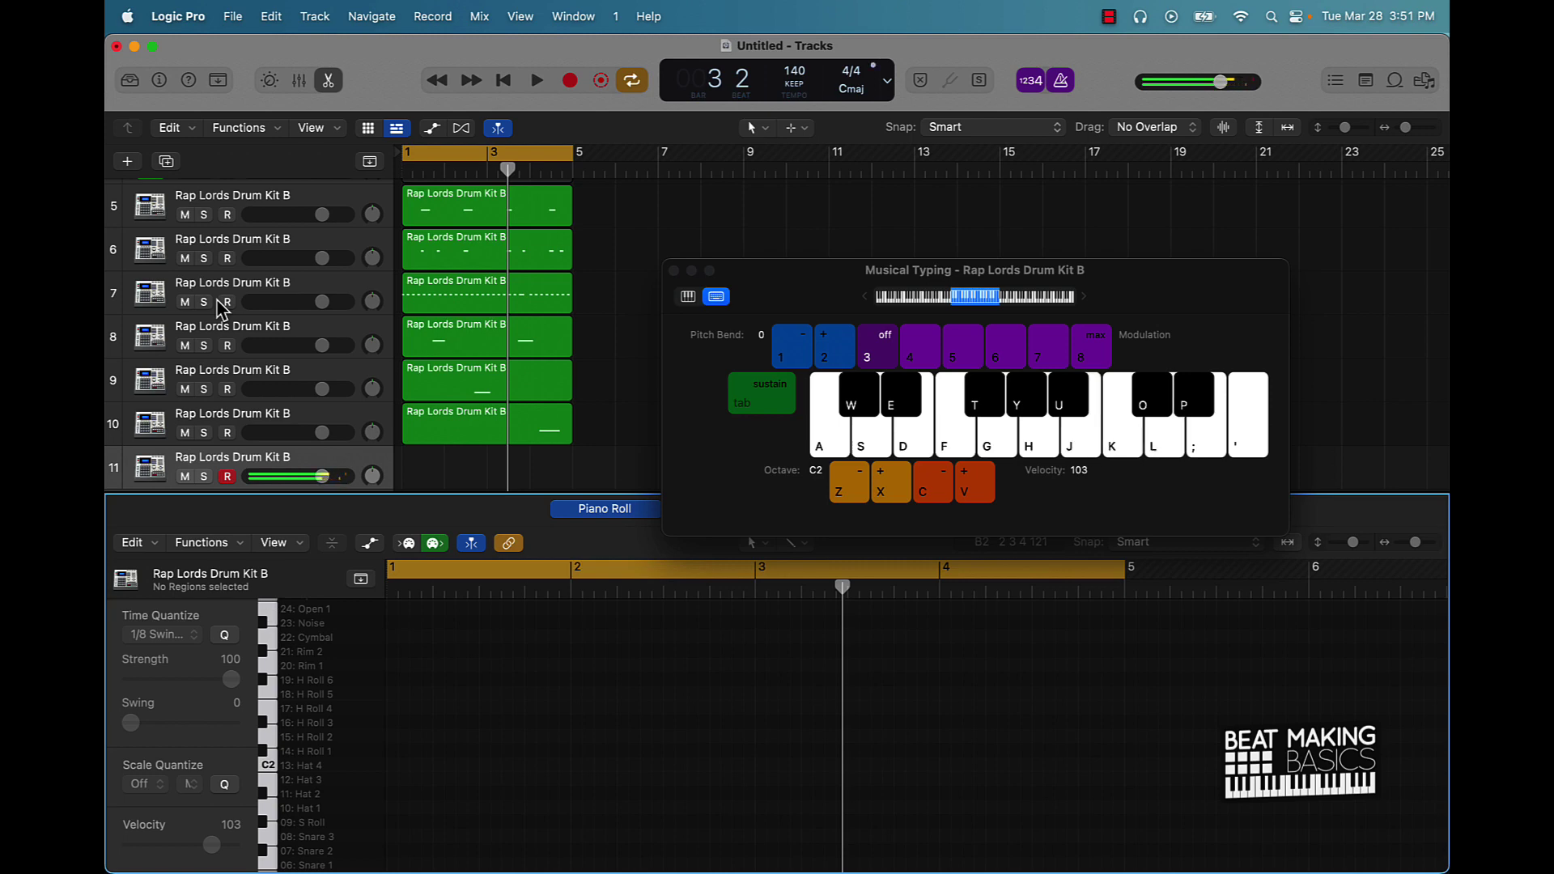
Step: Record Open 2 hits just before beat 2 of bars 1 and 3 and an Open 1 hit near beat 4 of bar 4 on track 11
key(r)
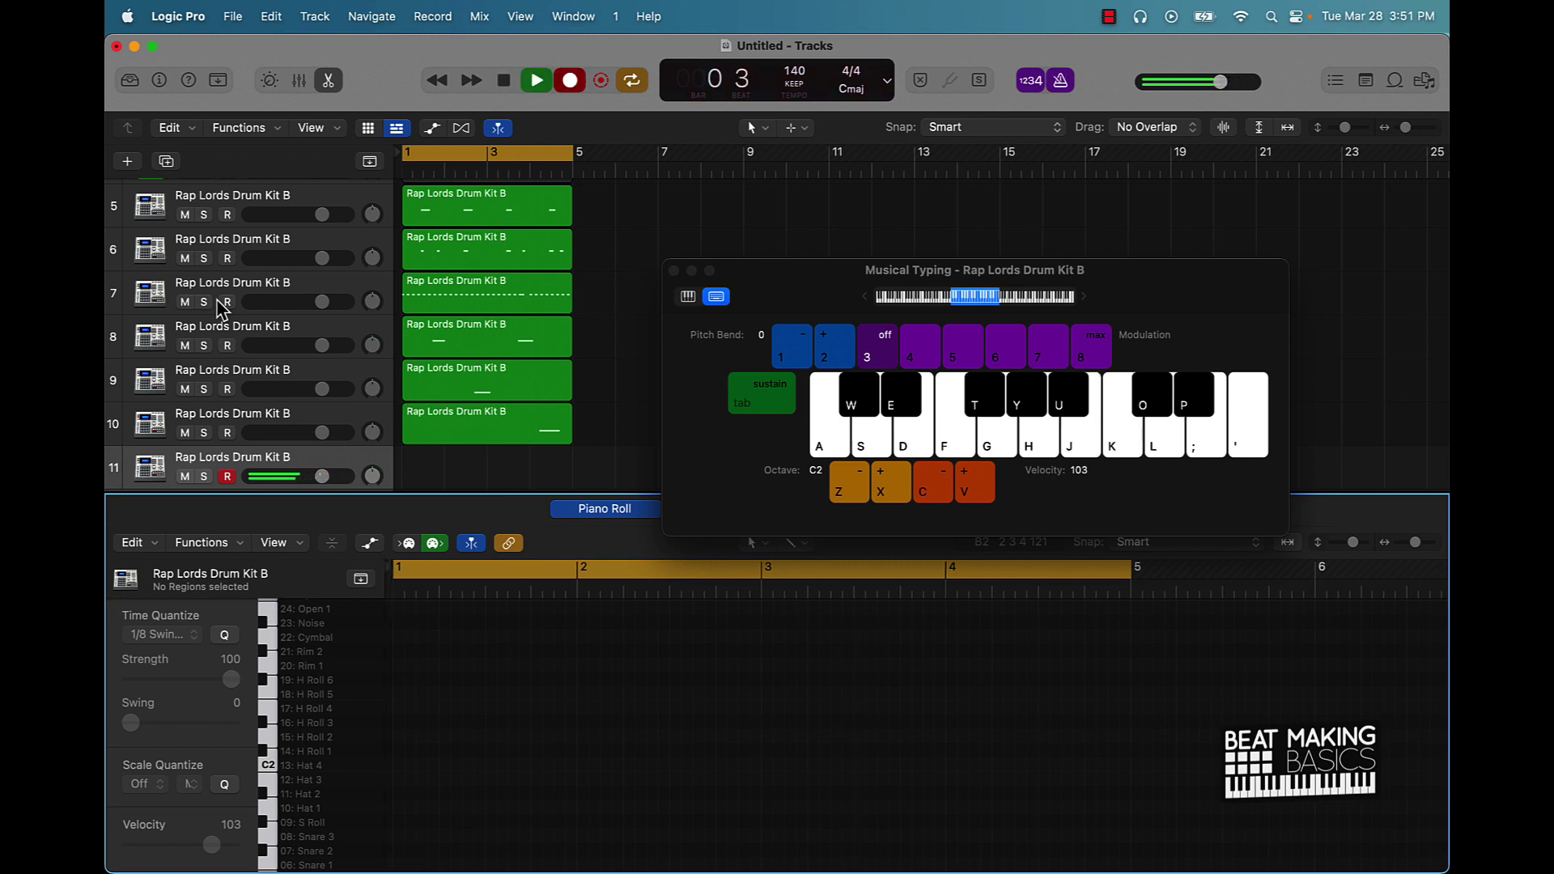
key(k)
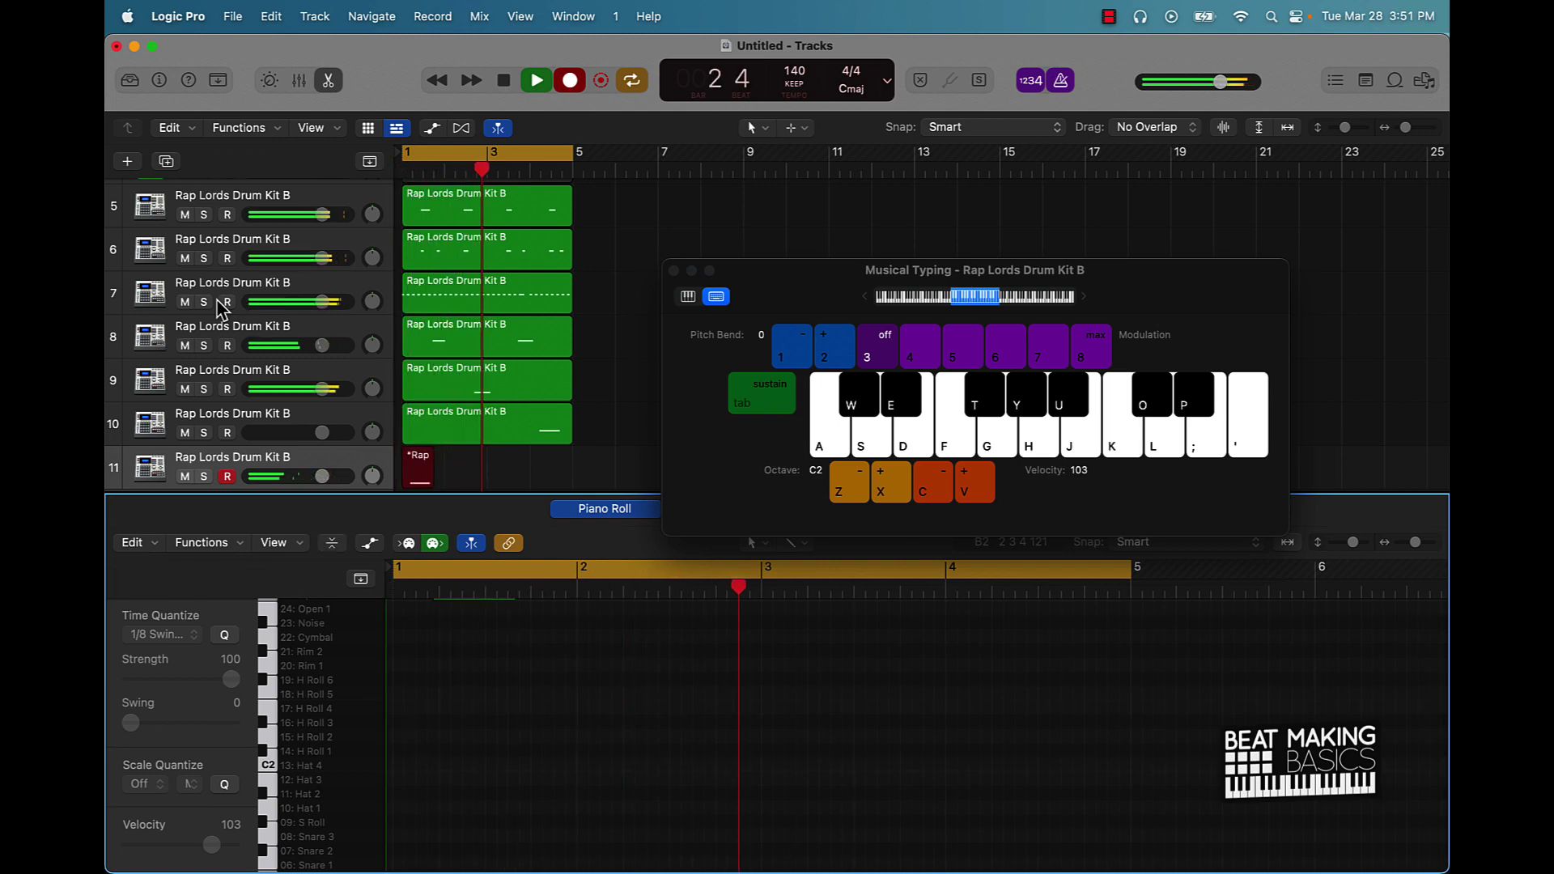
key(k)
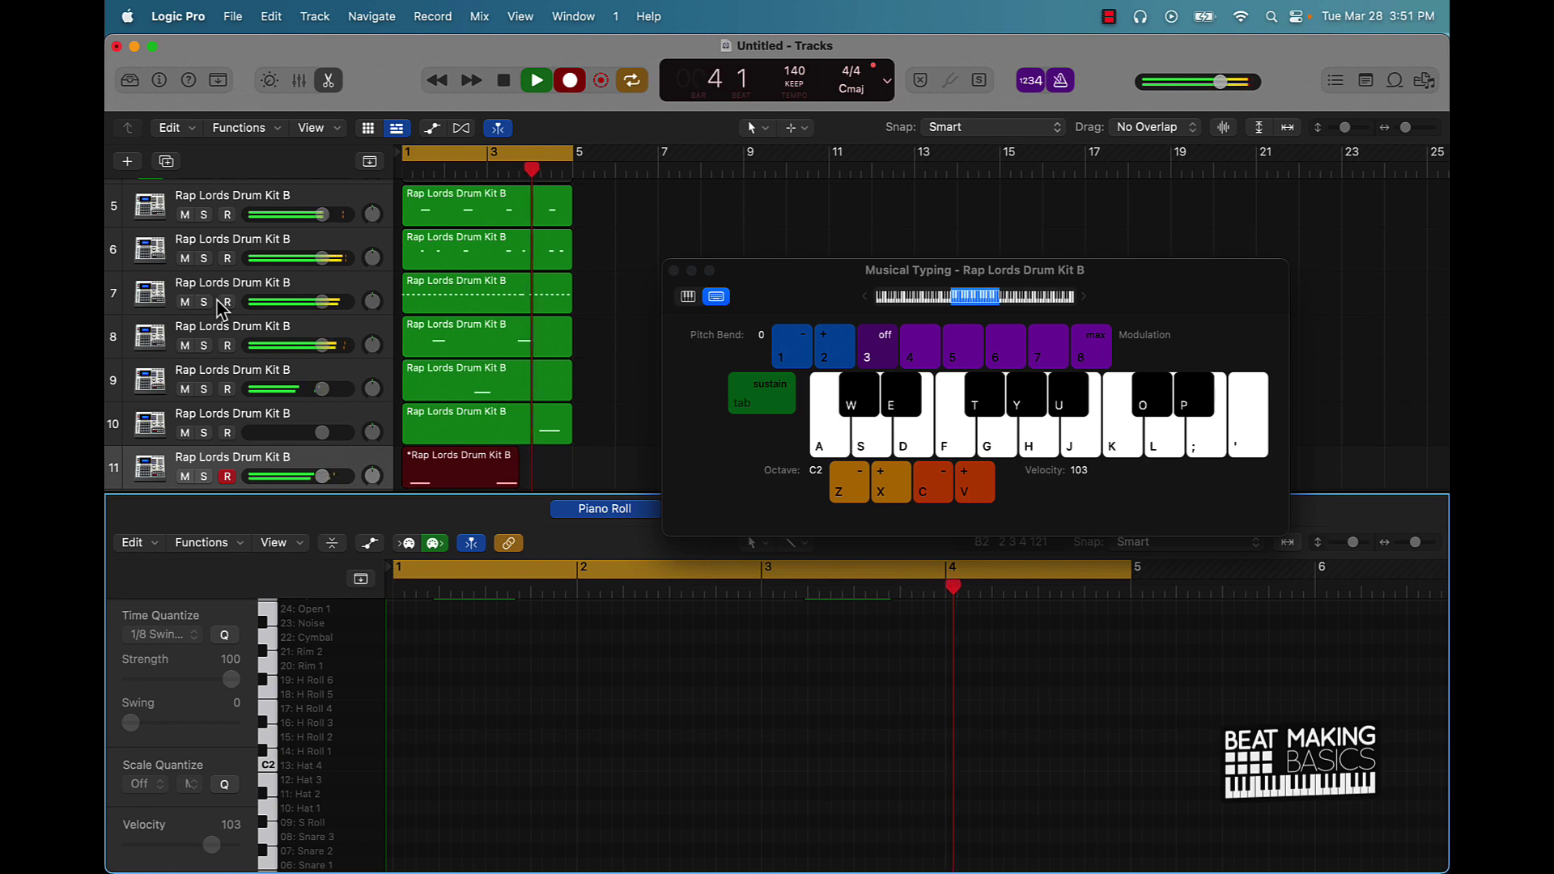
key(j)
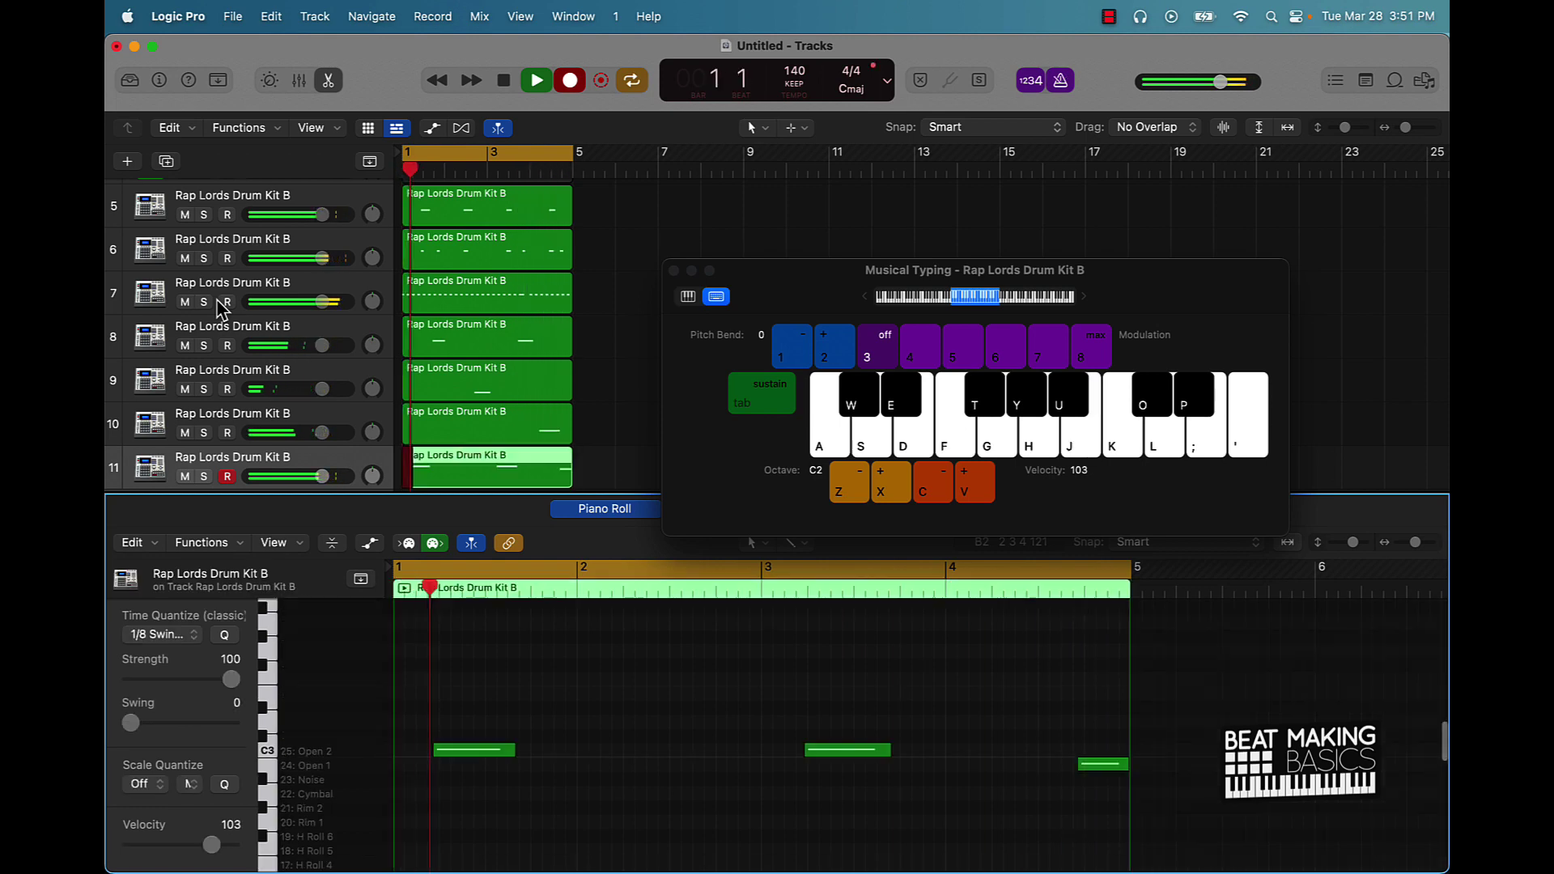
key(k)
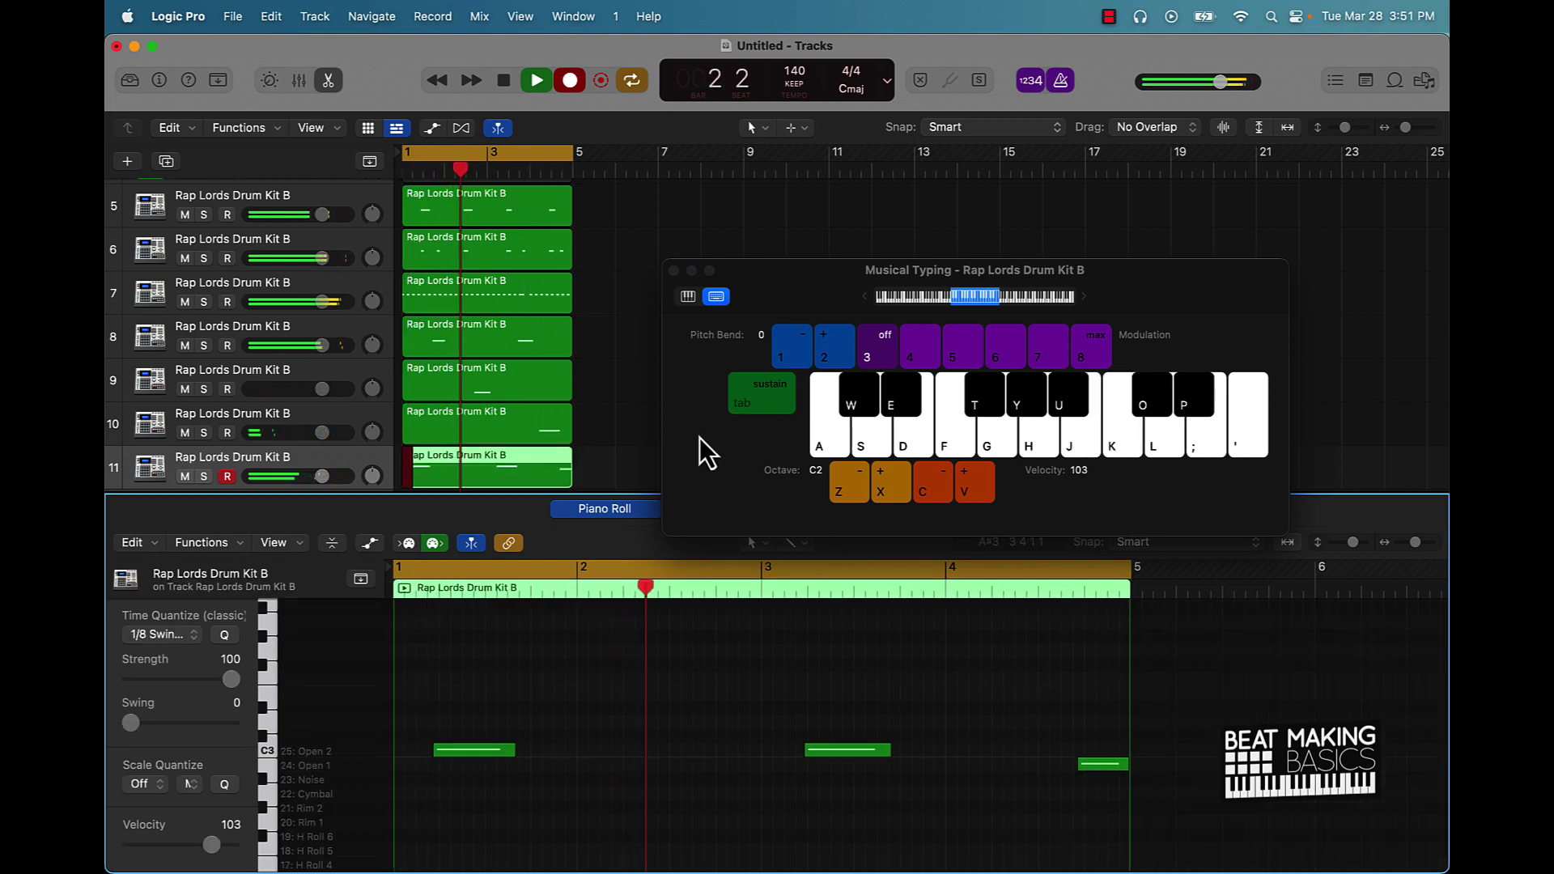
key(k)
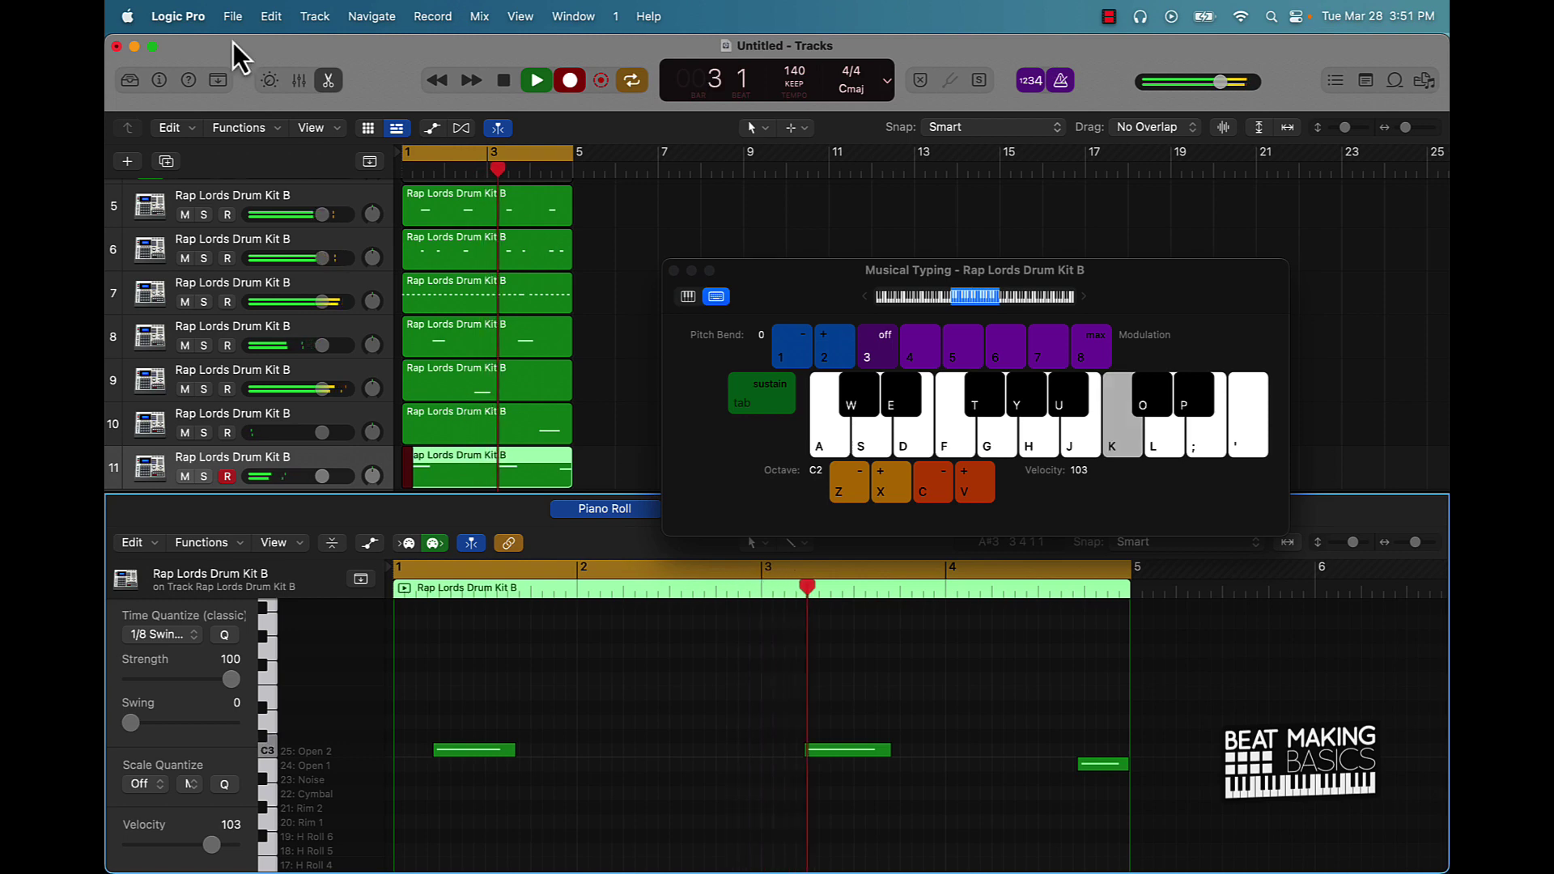
click(536, 81)
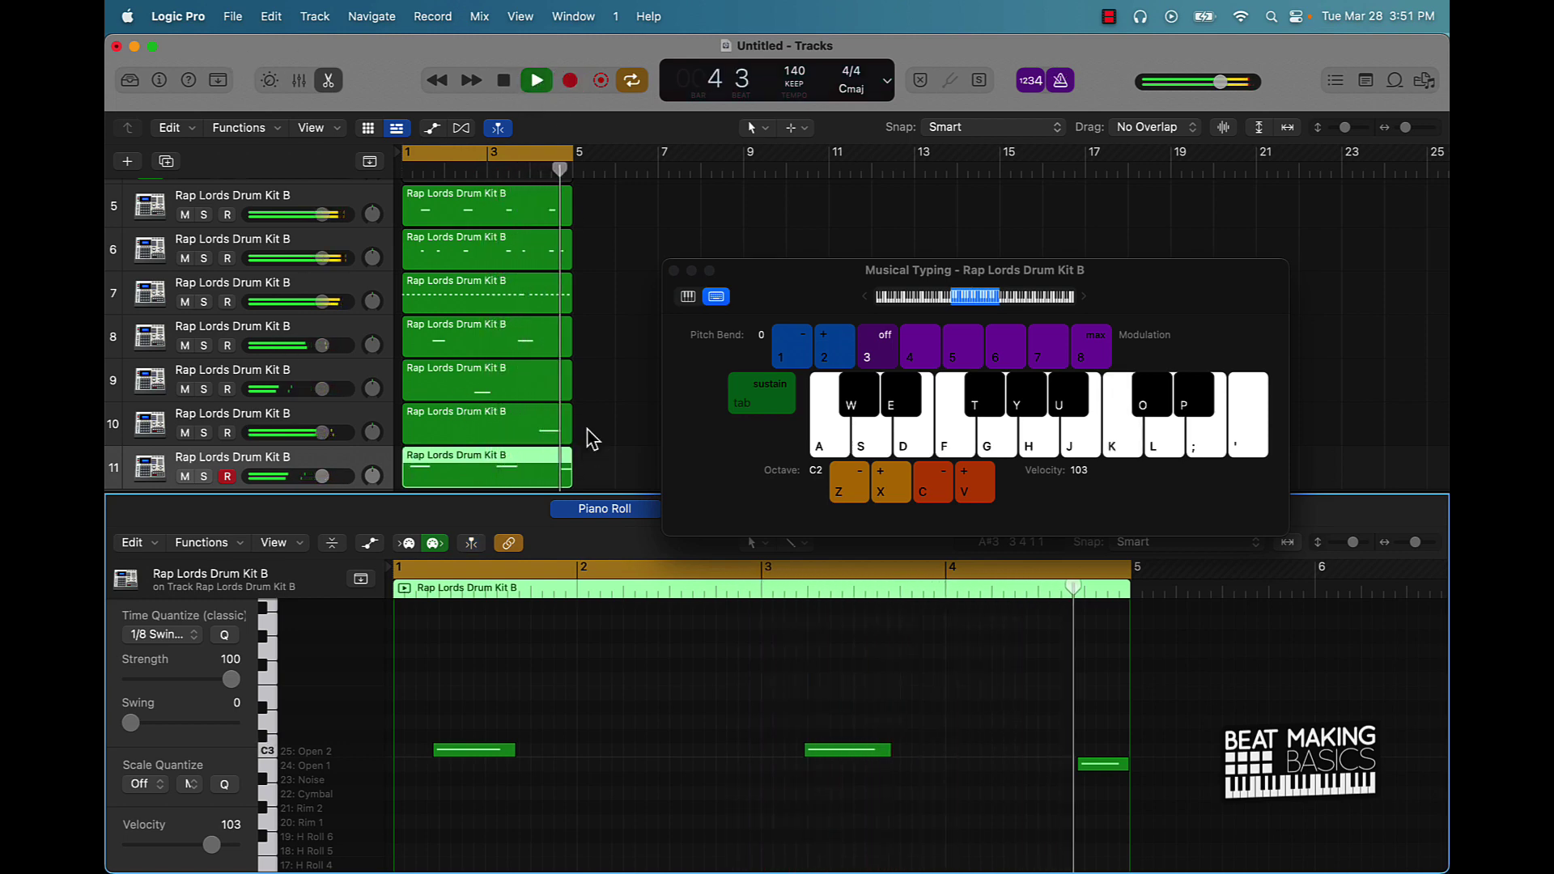
key(space)
Step: Duplicate the drum kit track as track 12 and audition its kicks with Musical Typing at octave C1
scroll(587, 429, down, 3)
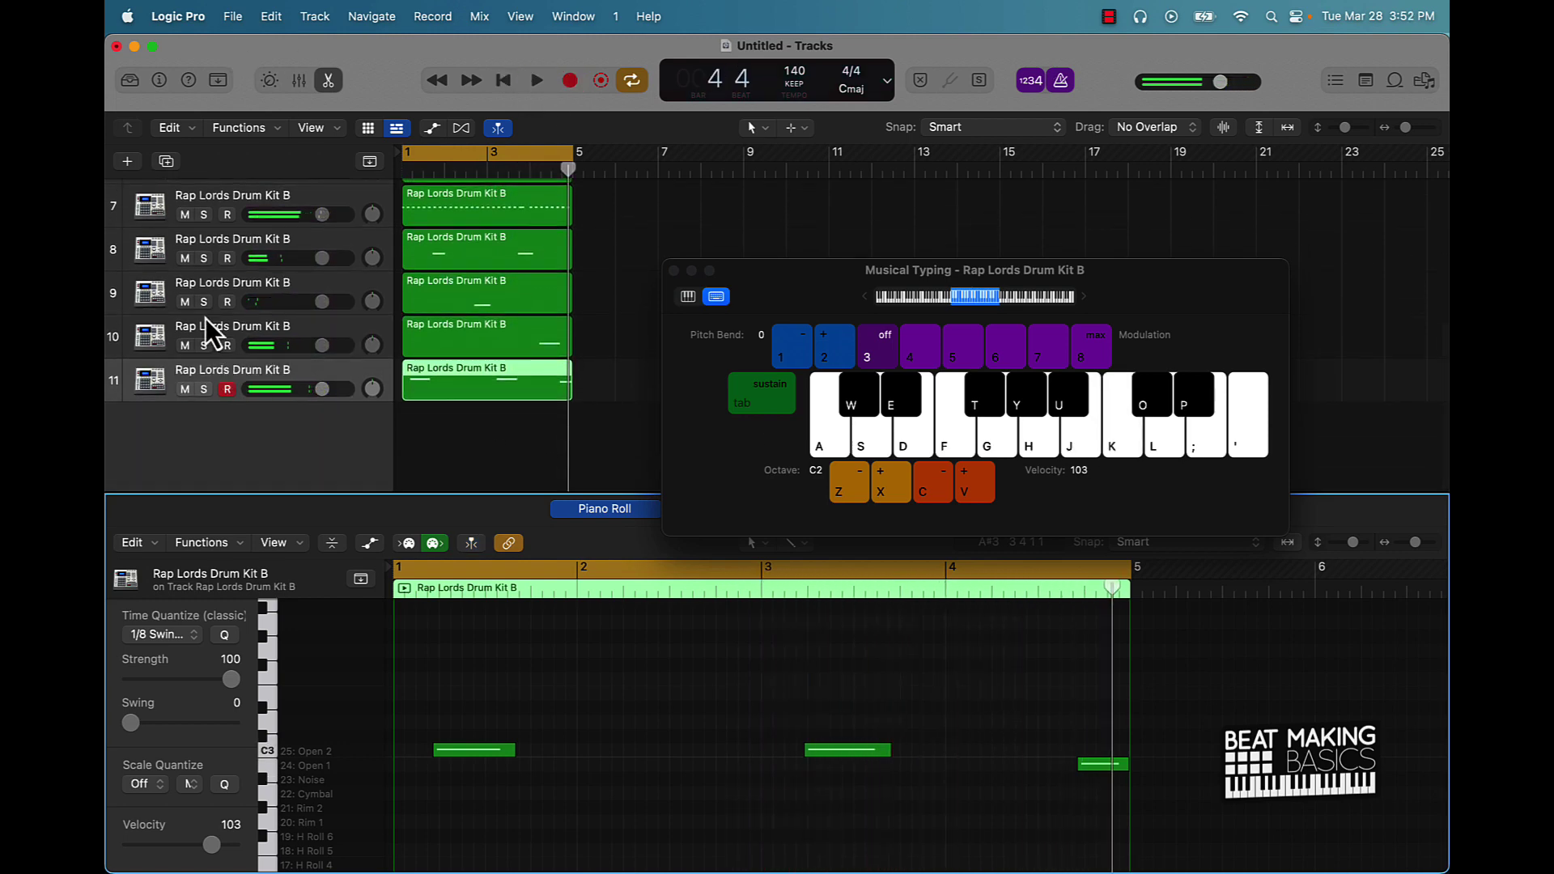
click(130, 162)
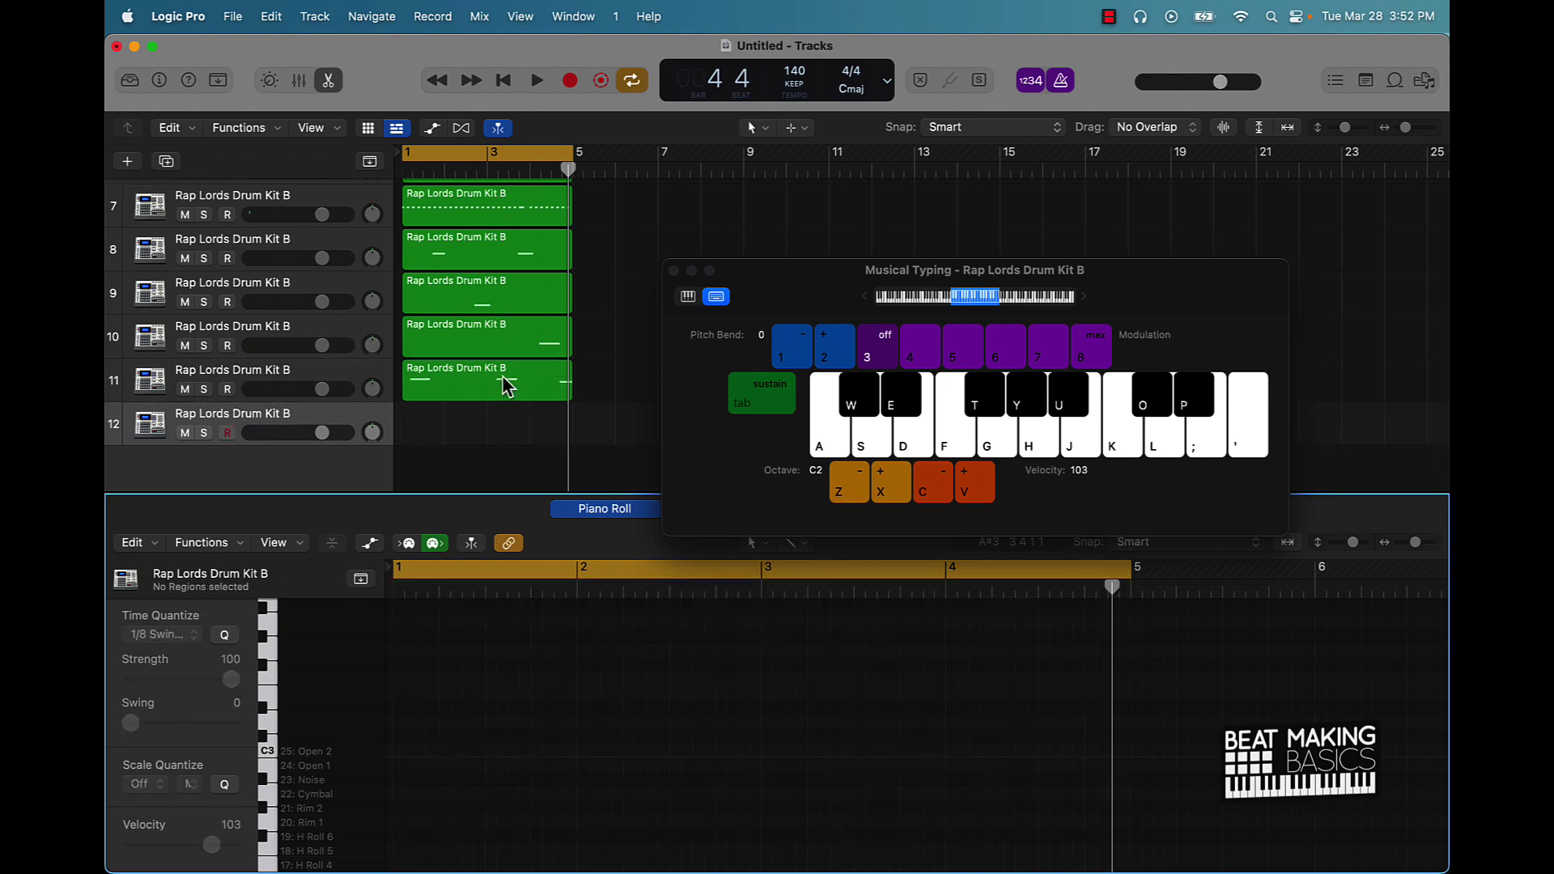
key(z)
key(a)
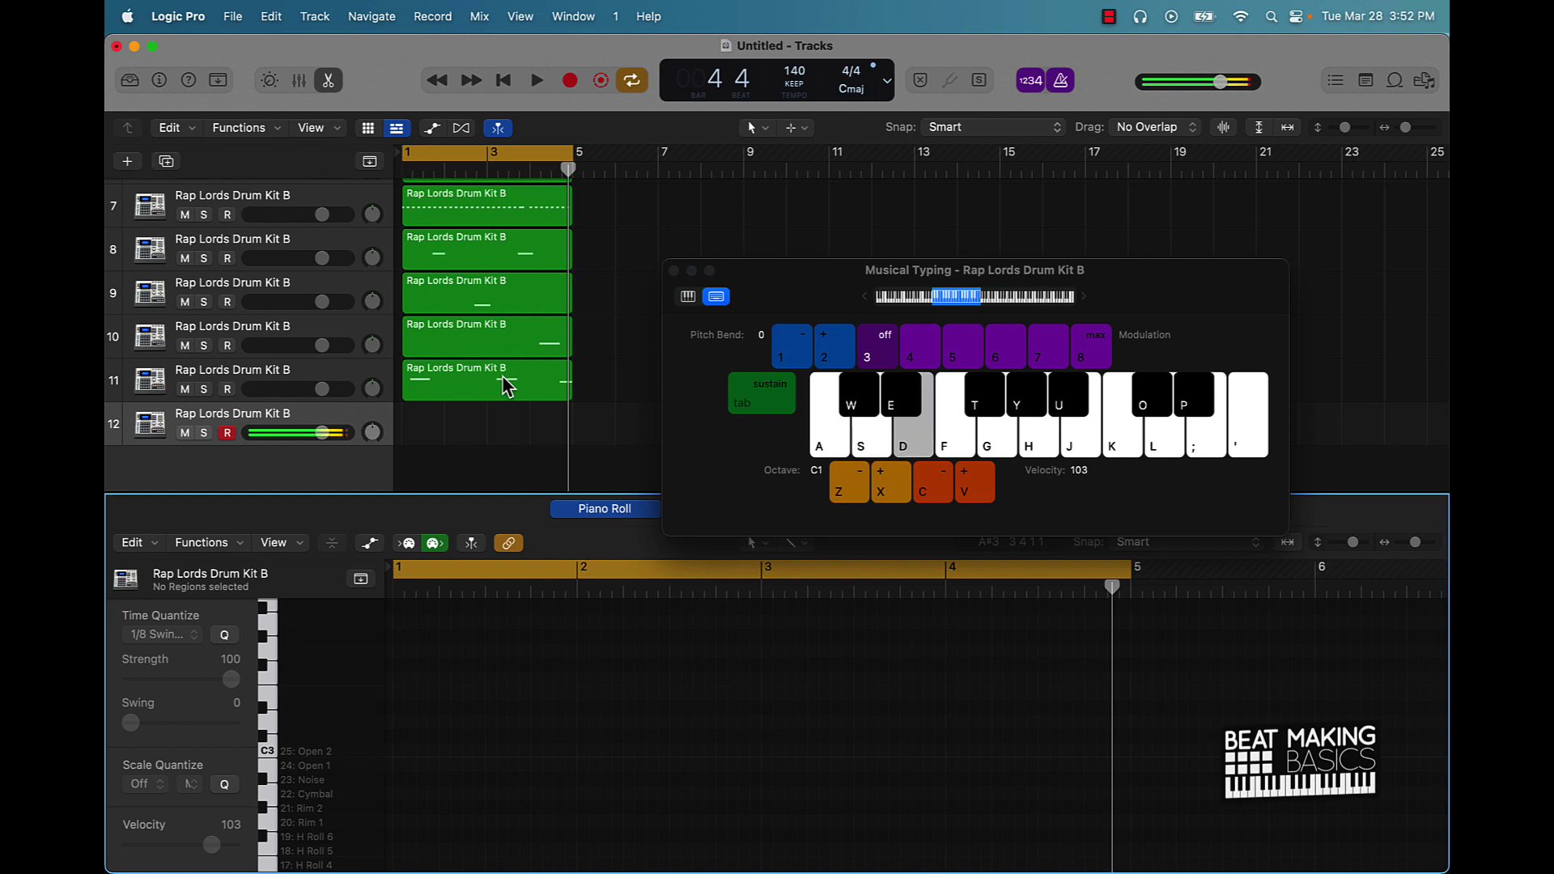
key(a)
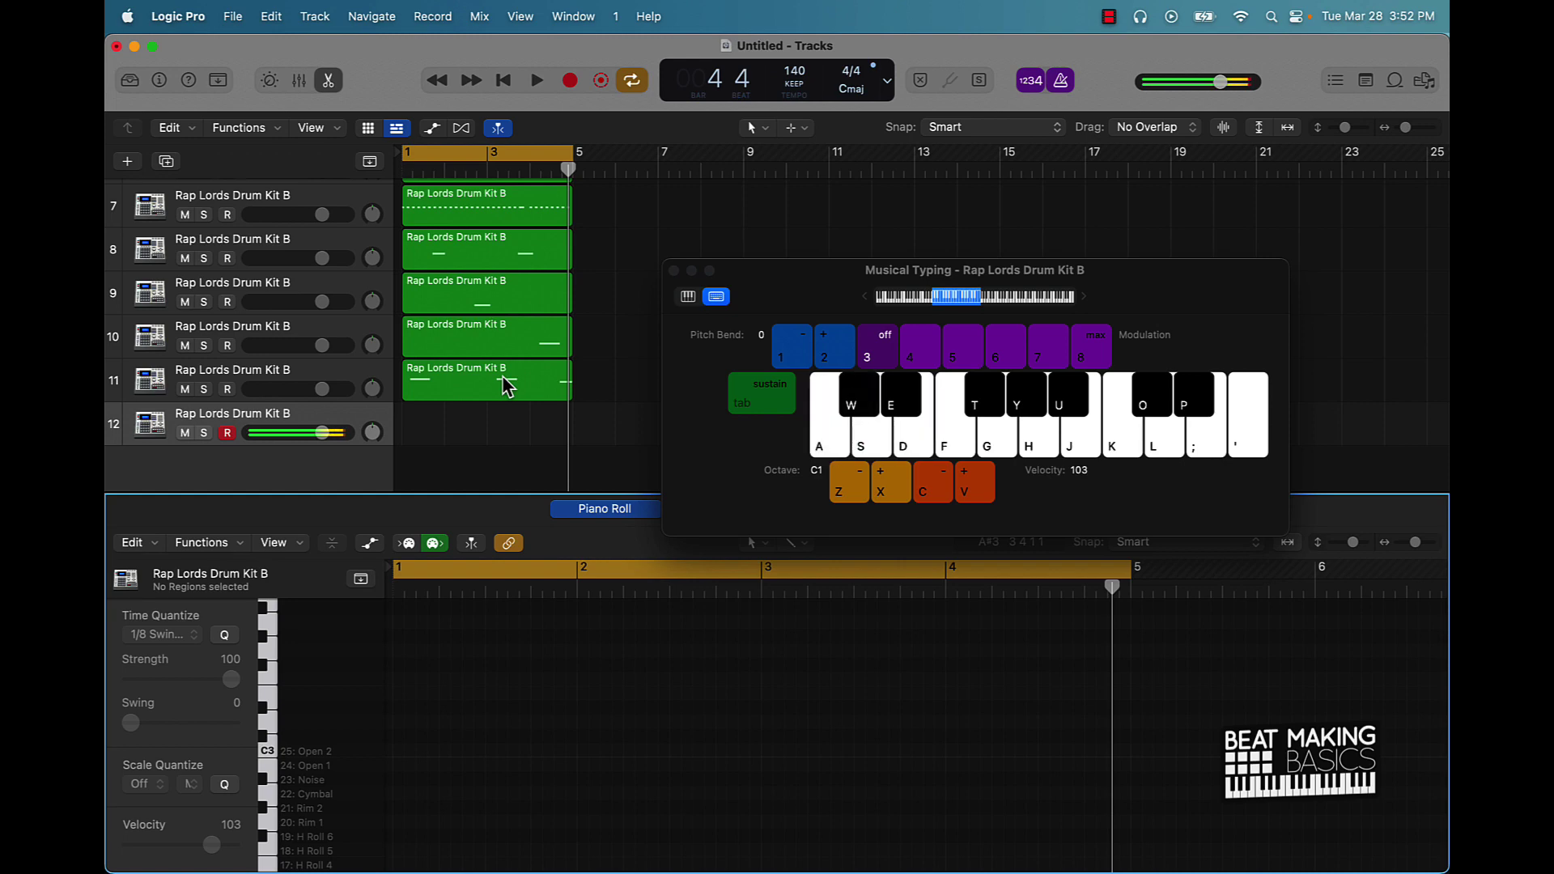
key(a)
key(s)
key(s)
key(XF86AudioRaiseVolume)
key(a)
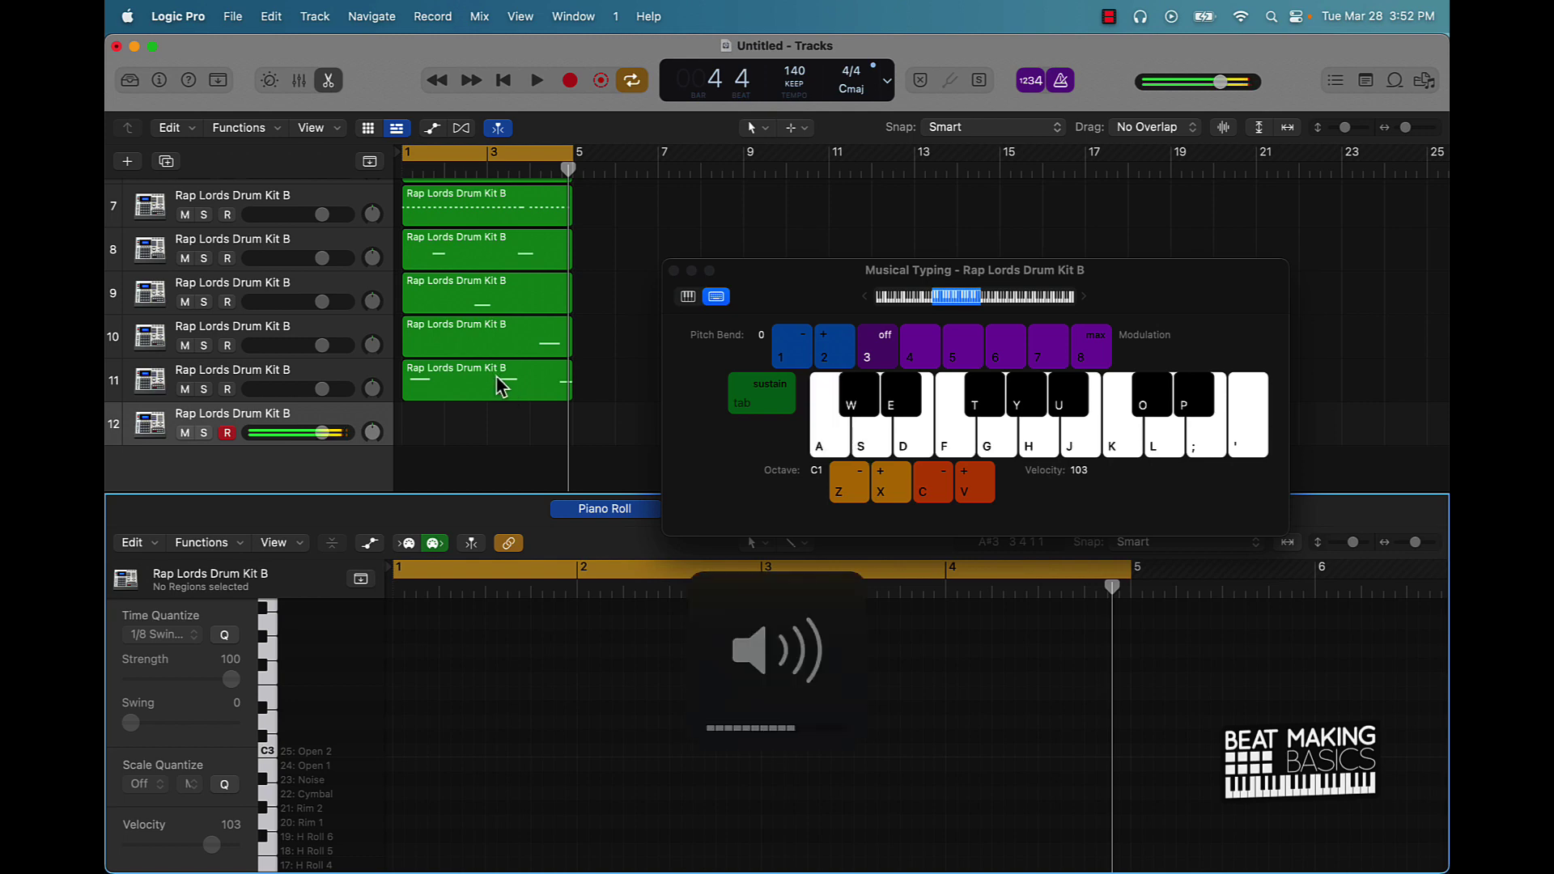
key(a)
Step: Record Kick 1 hits on track 12: one opening bar 1, three from beat 2 of bar 2 to bar 3, and one in bar 4
key(r)
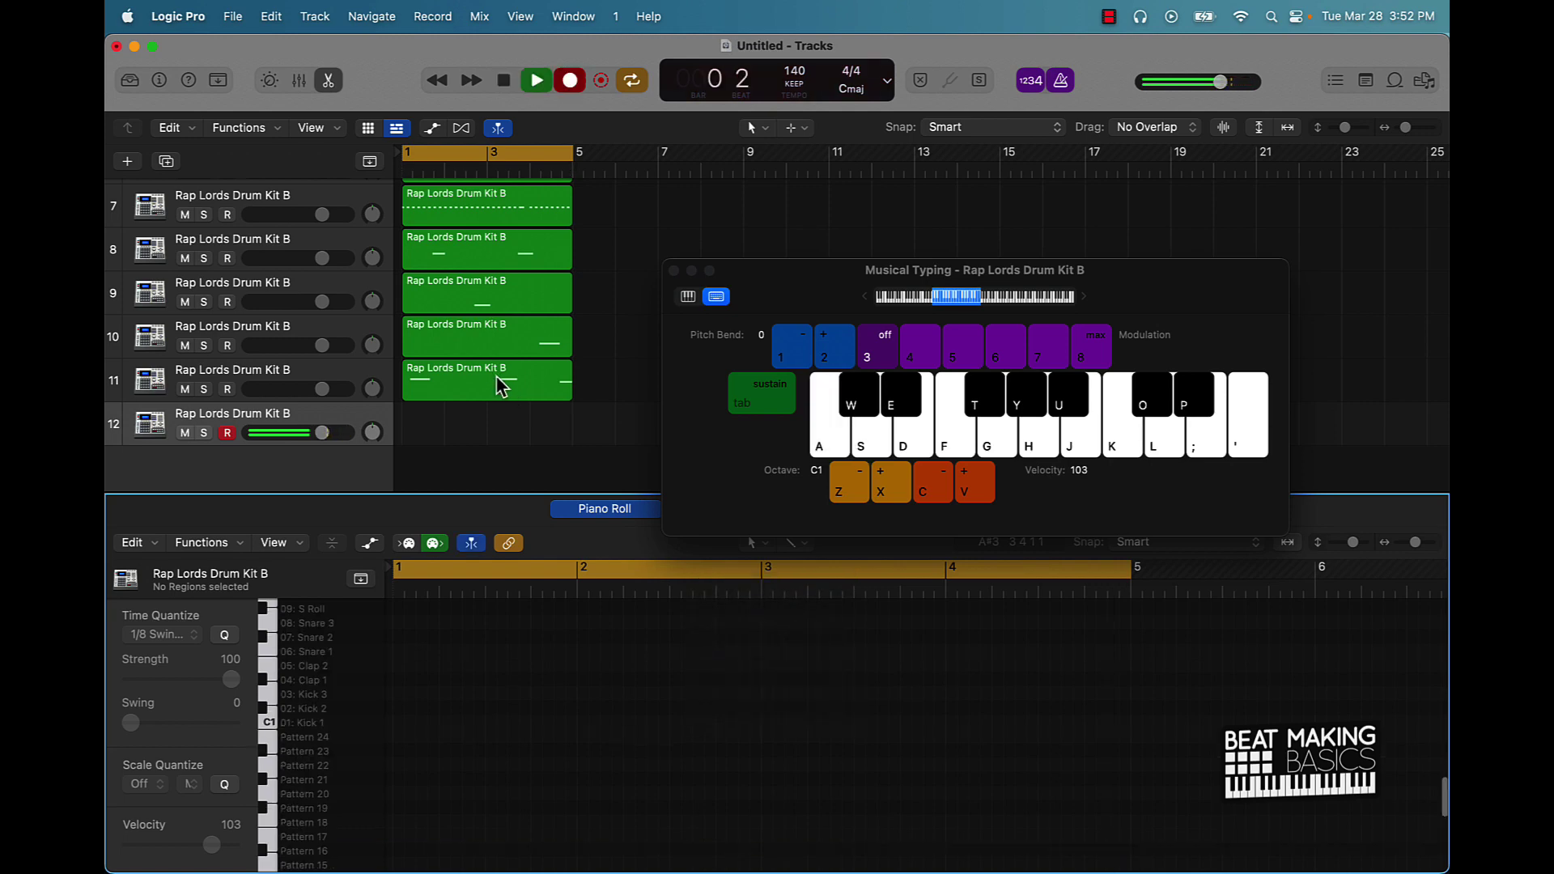
key(a)
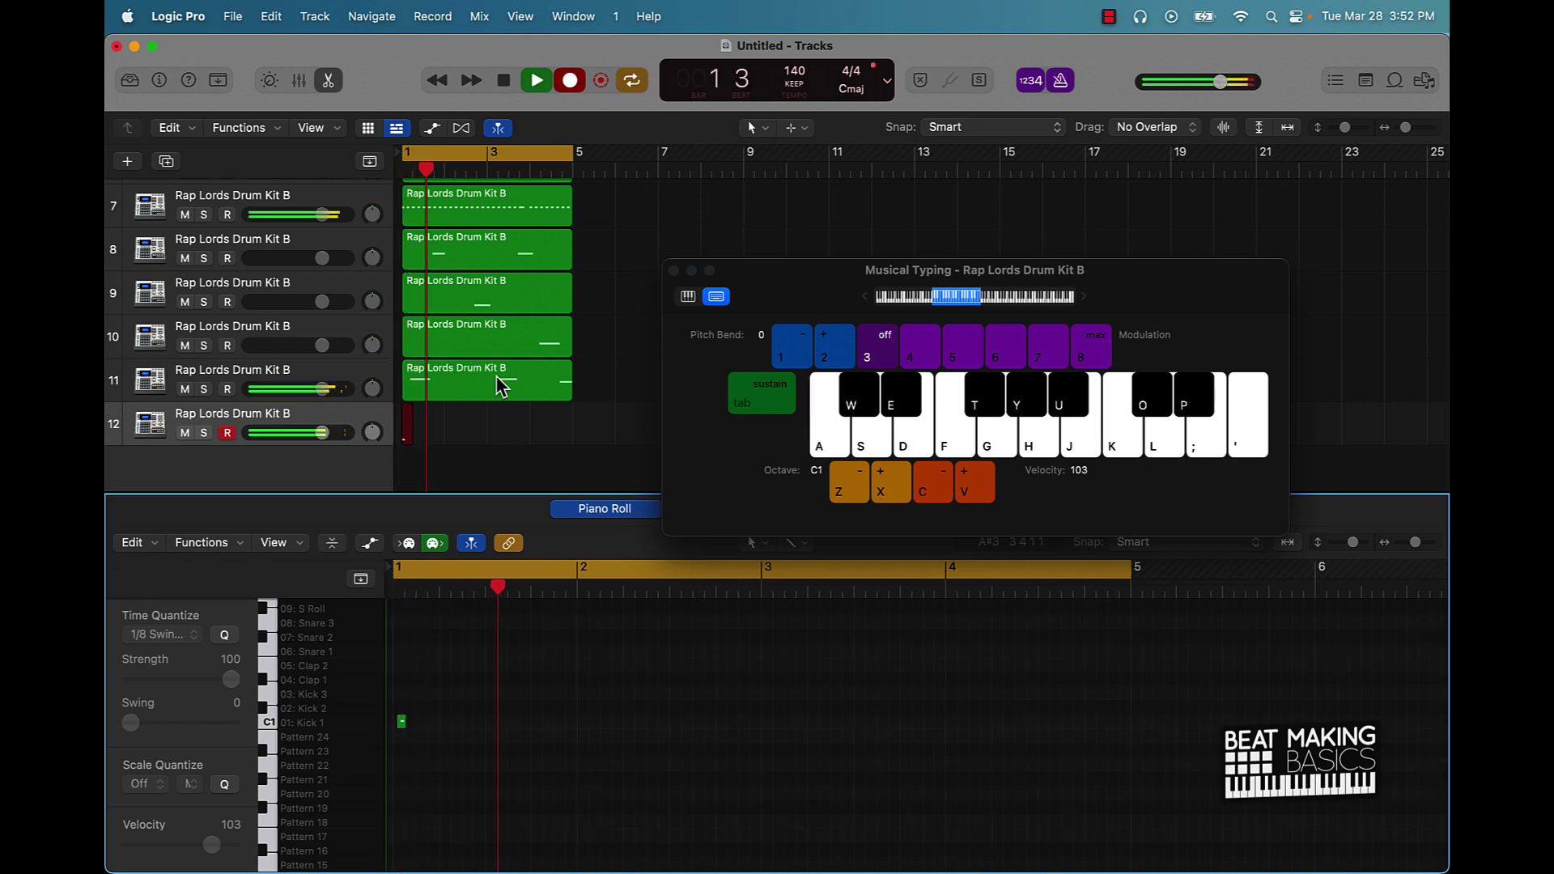
key(a)
key(a)
key(a)
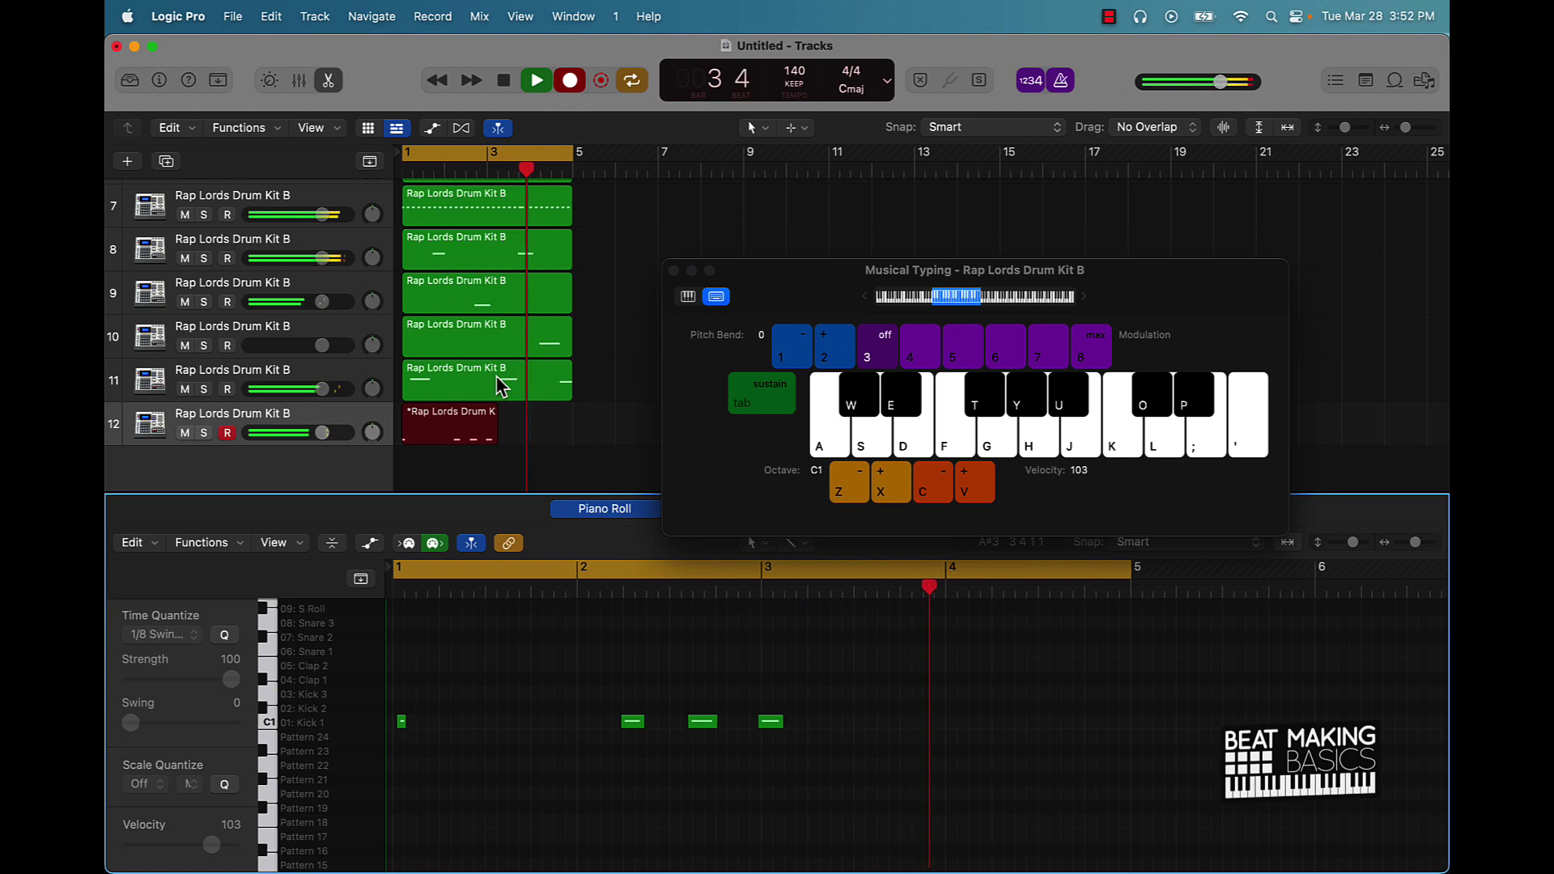
key(a)
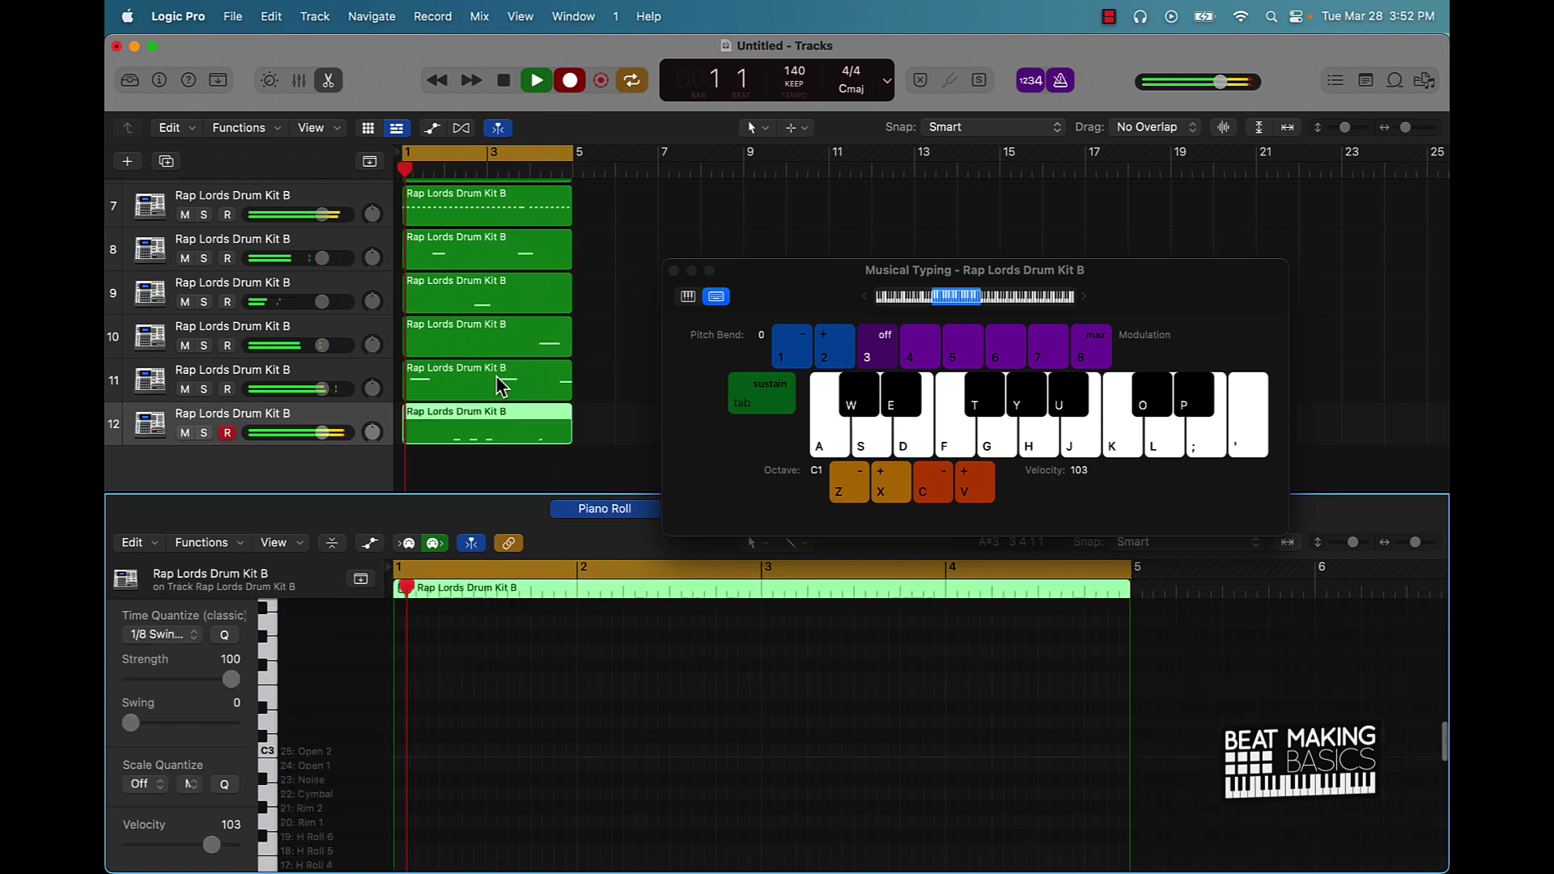
click(533, 85)
Step: Quantize all five Kick 1 notes in track 12's region to the 1/8 swing grid, then check and stop playback
click(530, 438)
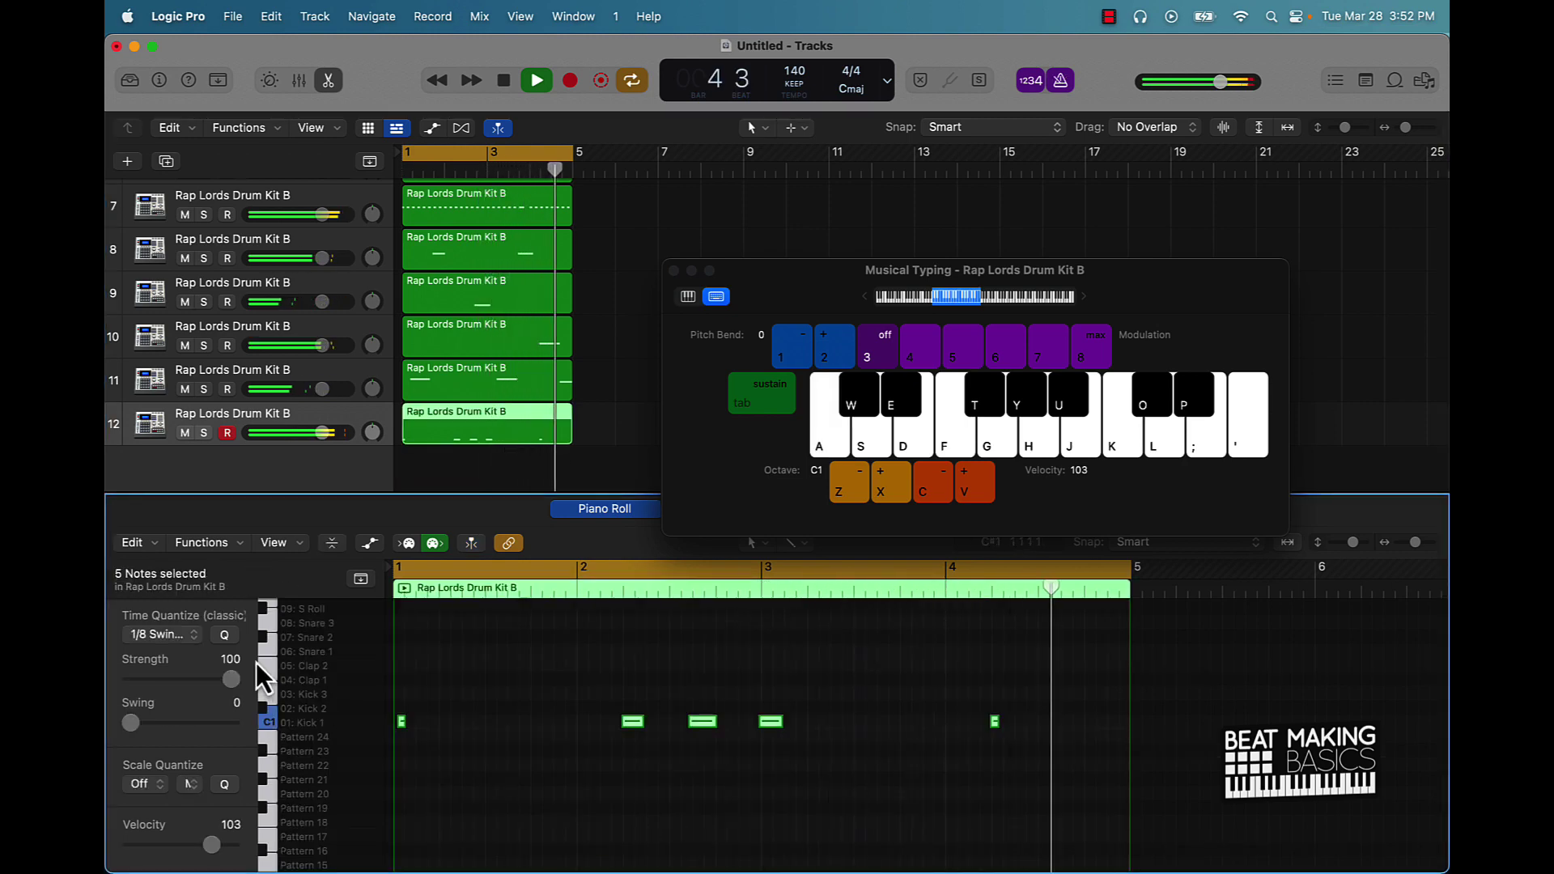
click(230, 635)
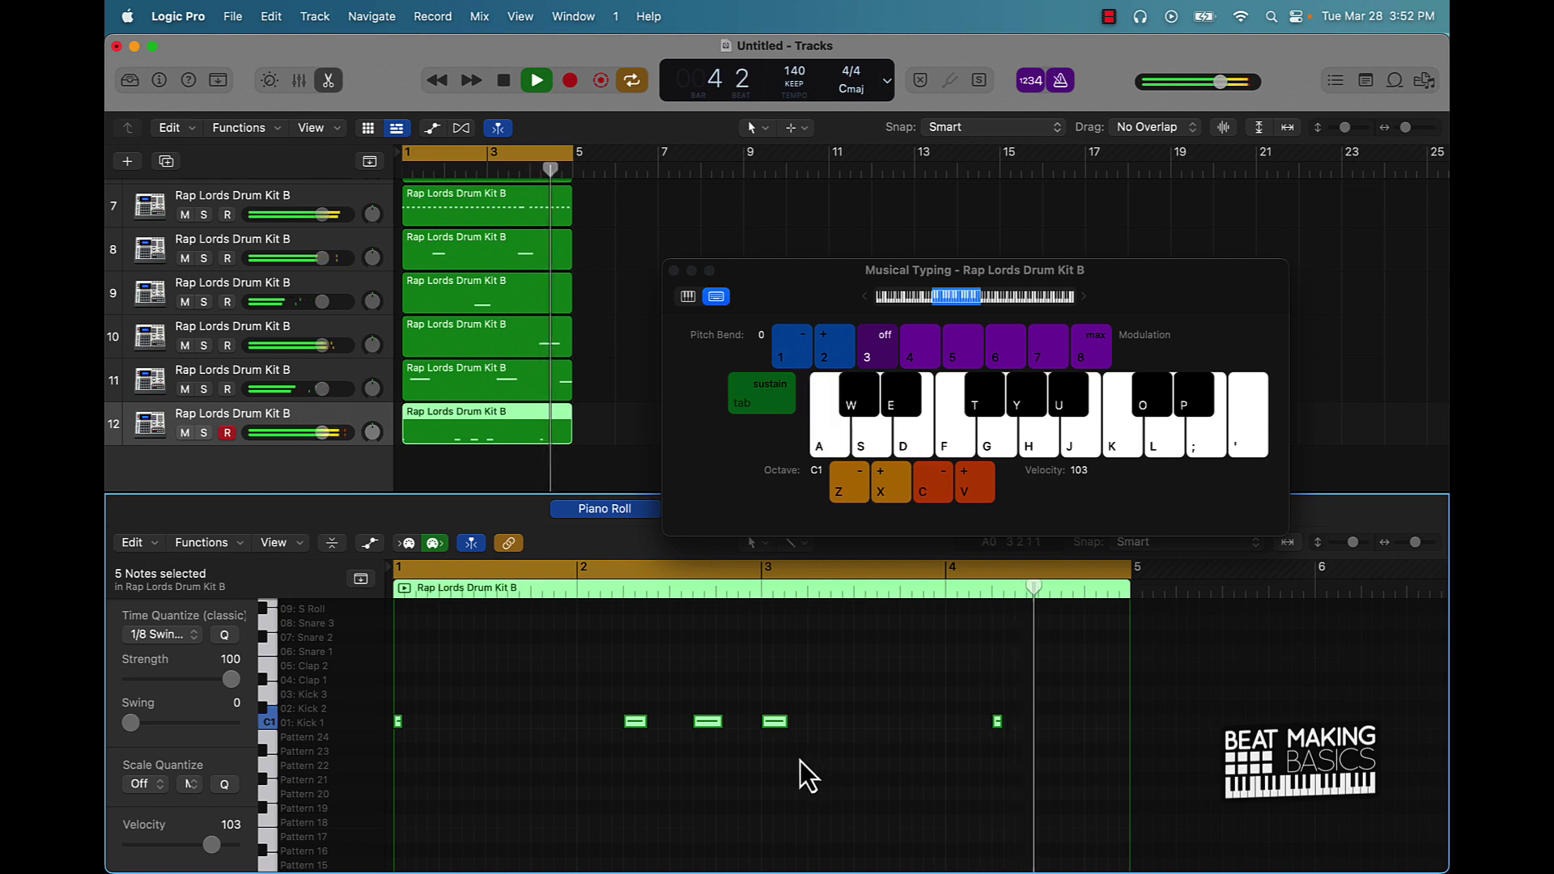
click(735, 761)
key(space)
Step: Nudge the four Kick 1 notes after the opening one about 80 ticks earlier and play the loop
drag(741, 708, 1055, 747)
scroll(895, 753, up, 5)
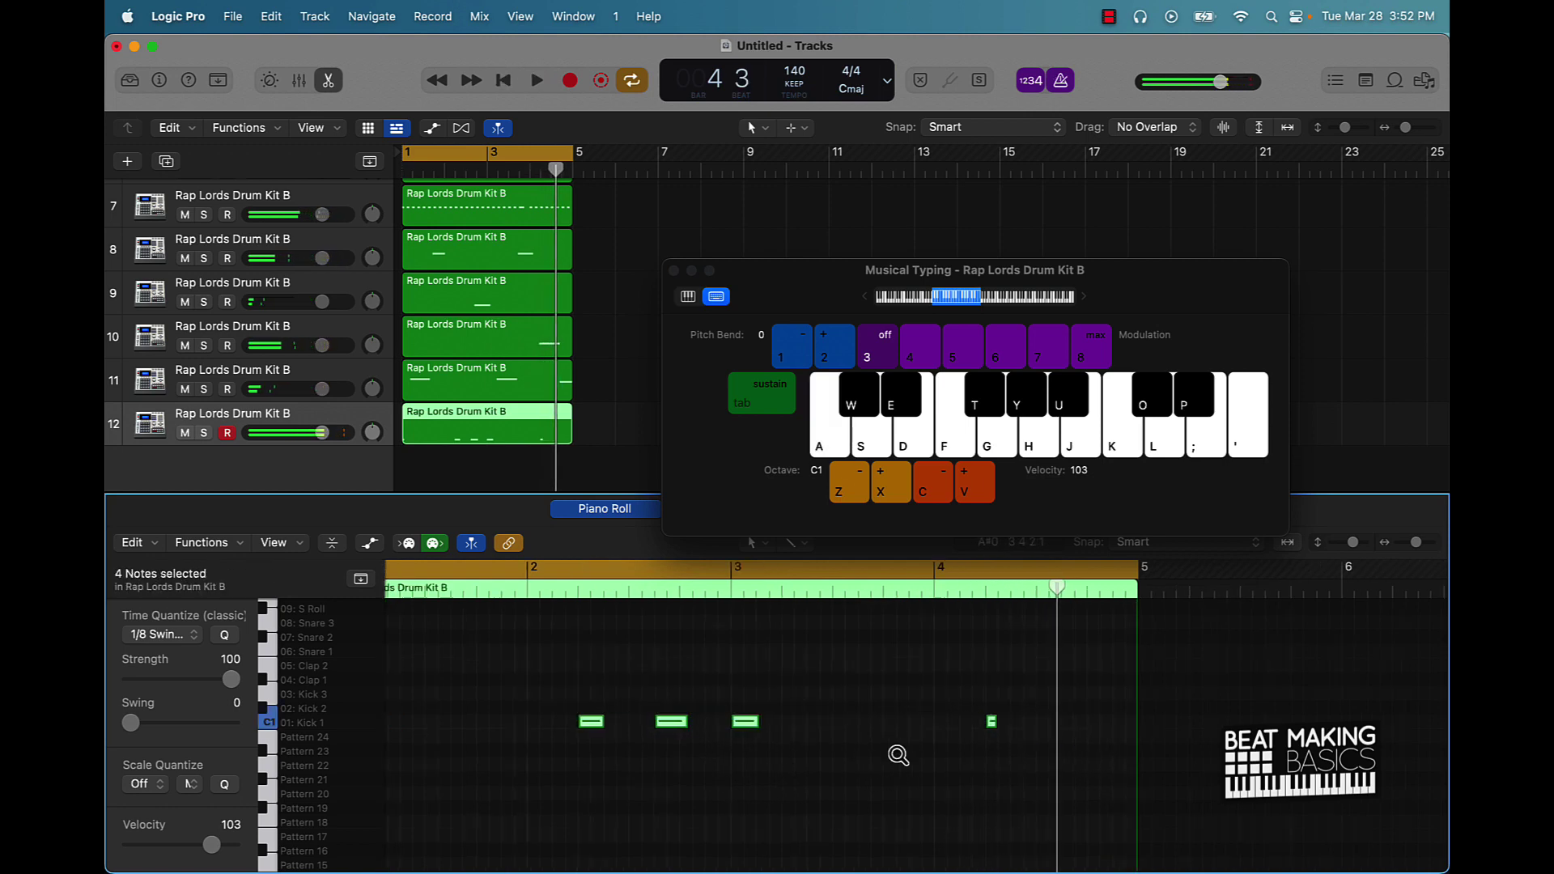
scroll(812, 751, left, 3)
scroll(813, 751, left, 5)
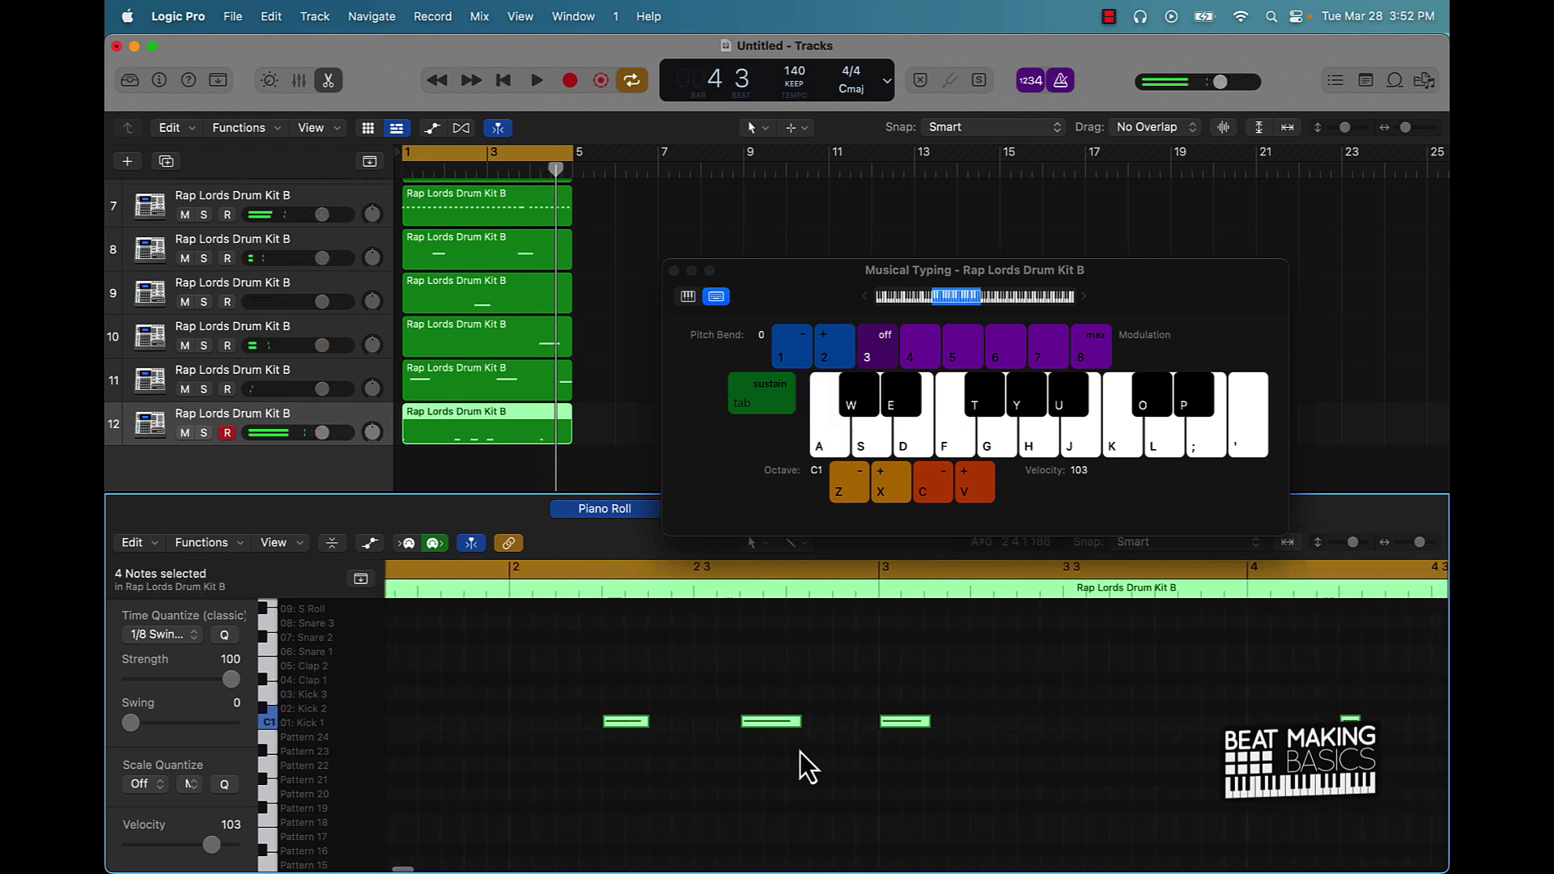
click(643, 721)
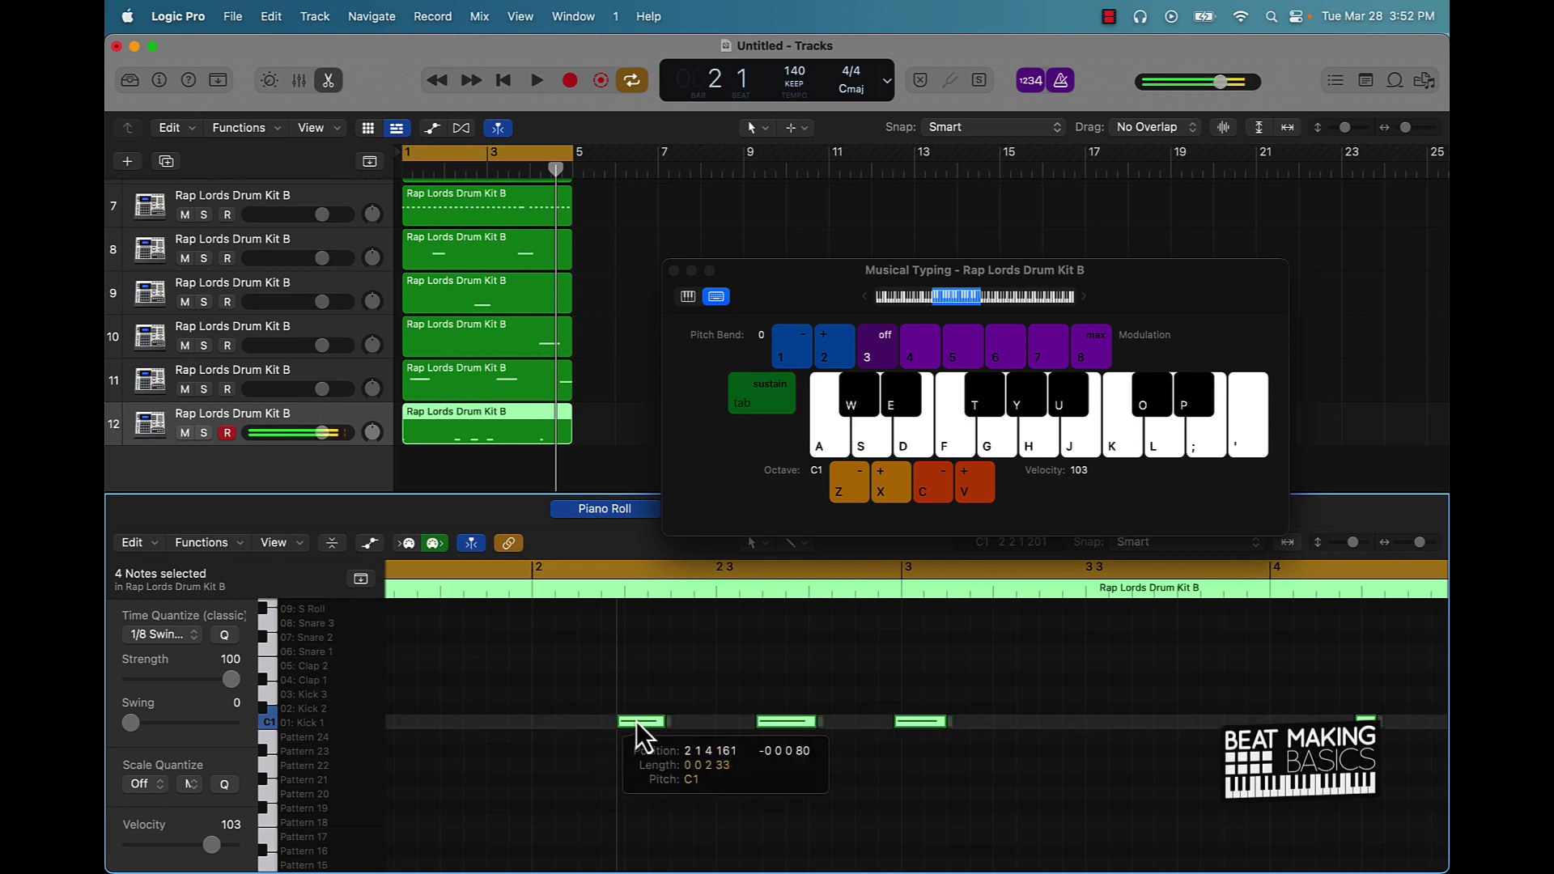
key(space)
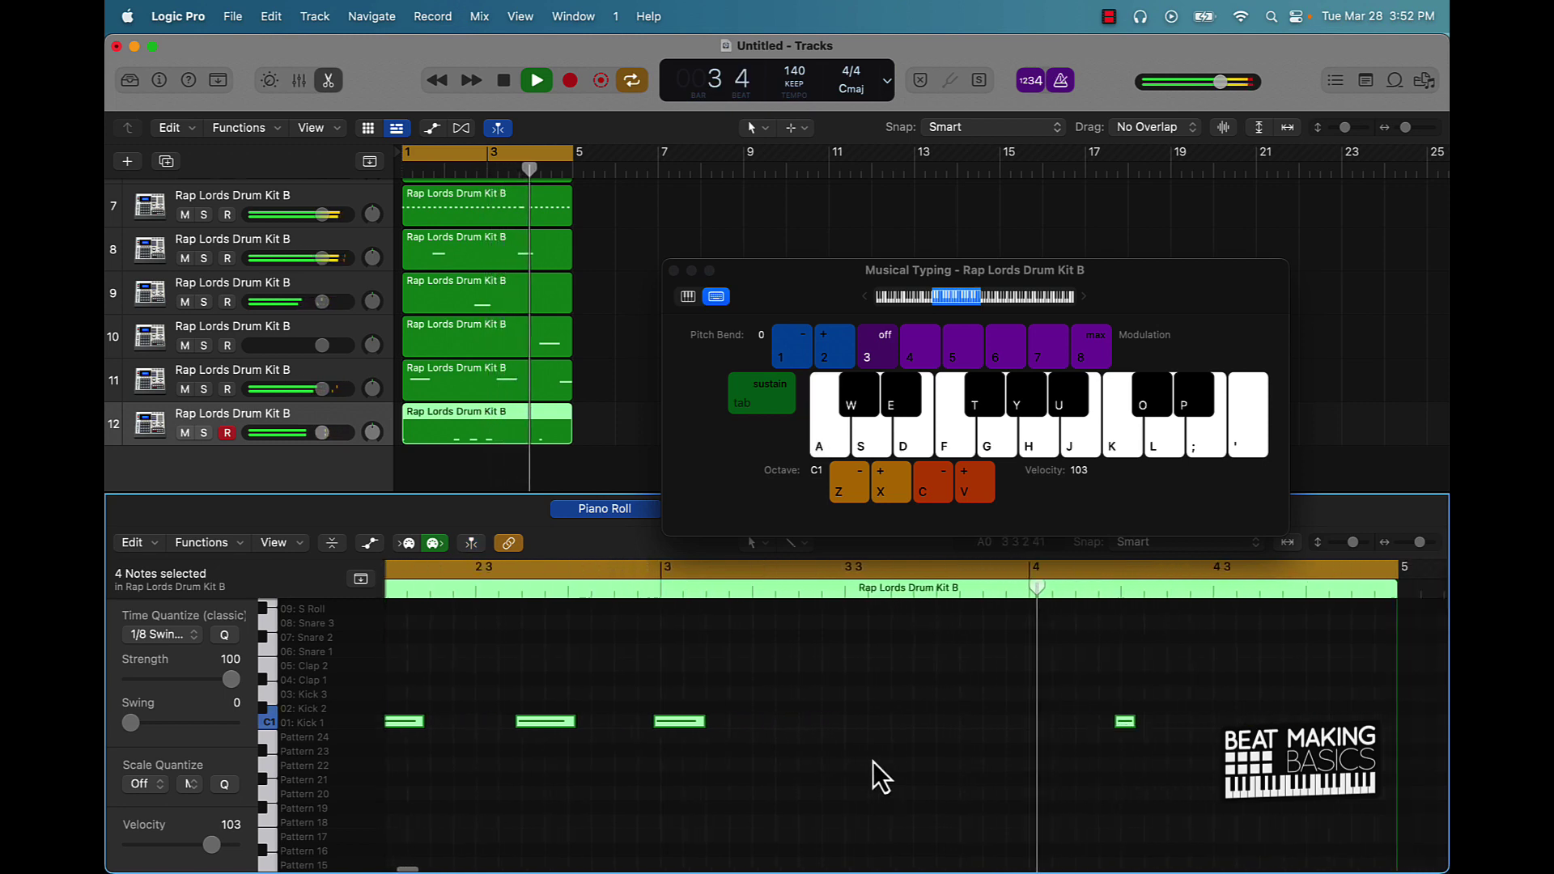
key(space)
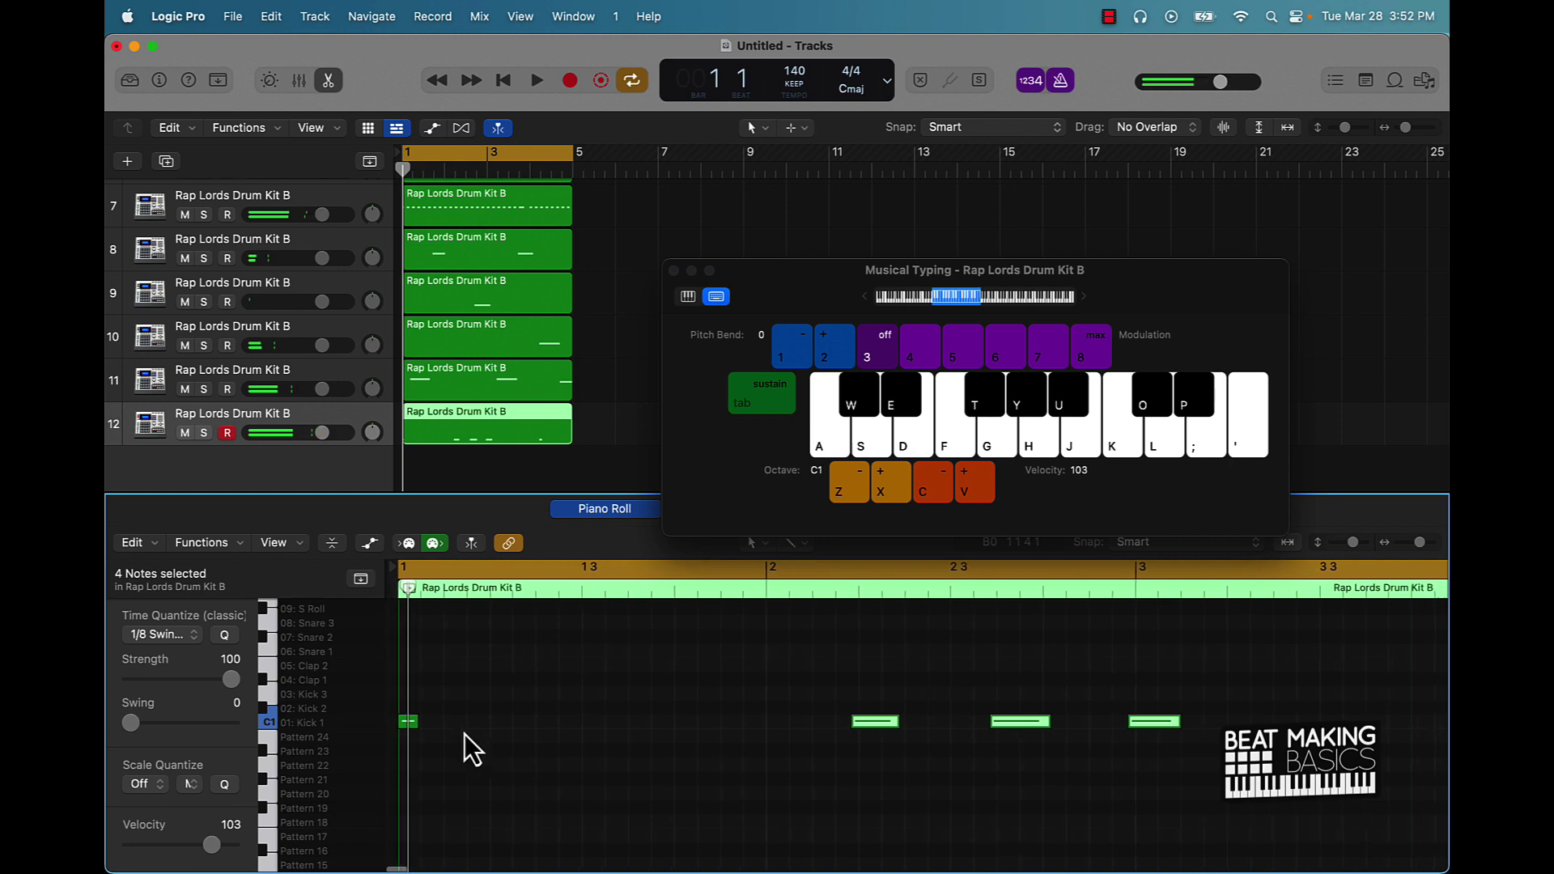
Step: Shorten the opening kick and copy it into seven short hits running from beat 1 to midway through beat 2 of bar 1
click(408, 721)
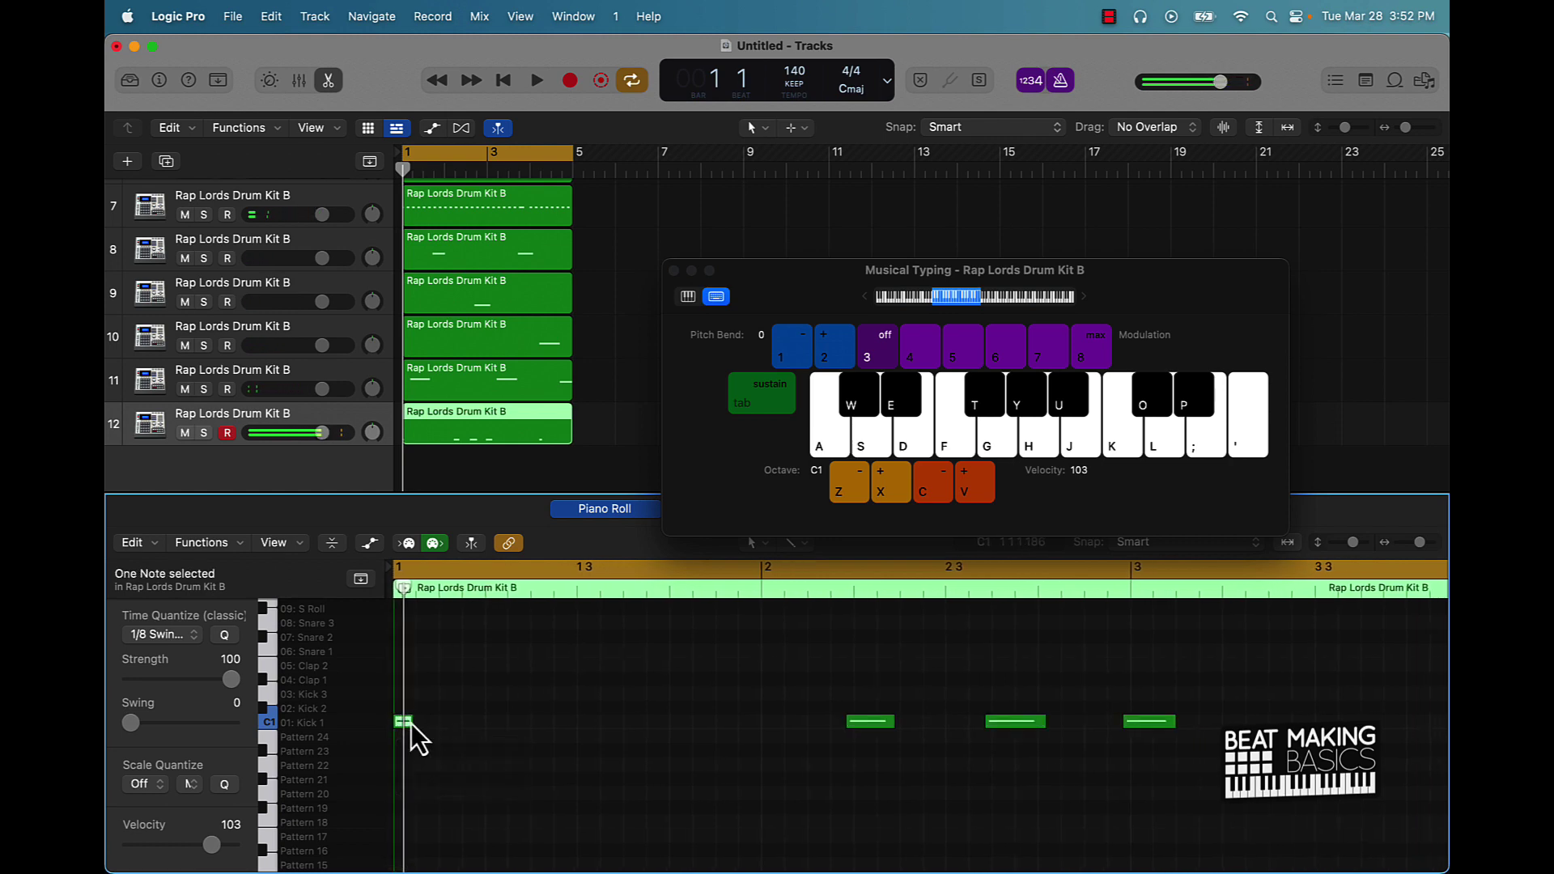
scroll(416, 722, up, 5)
scroll(426, 735, left, 3)
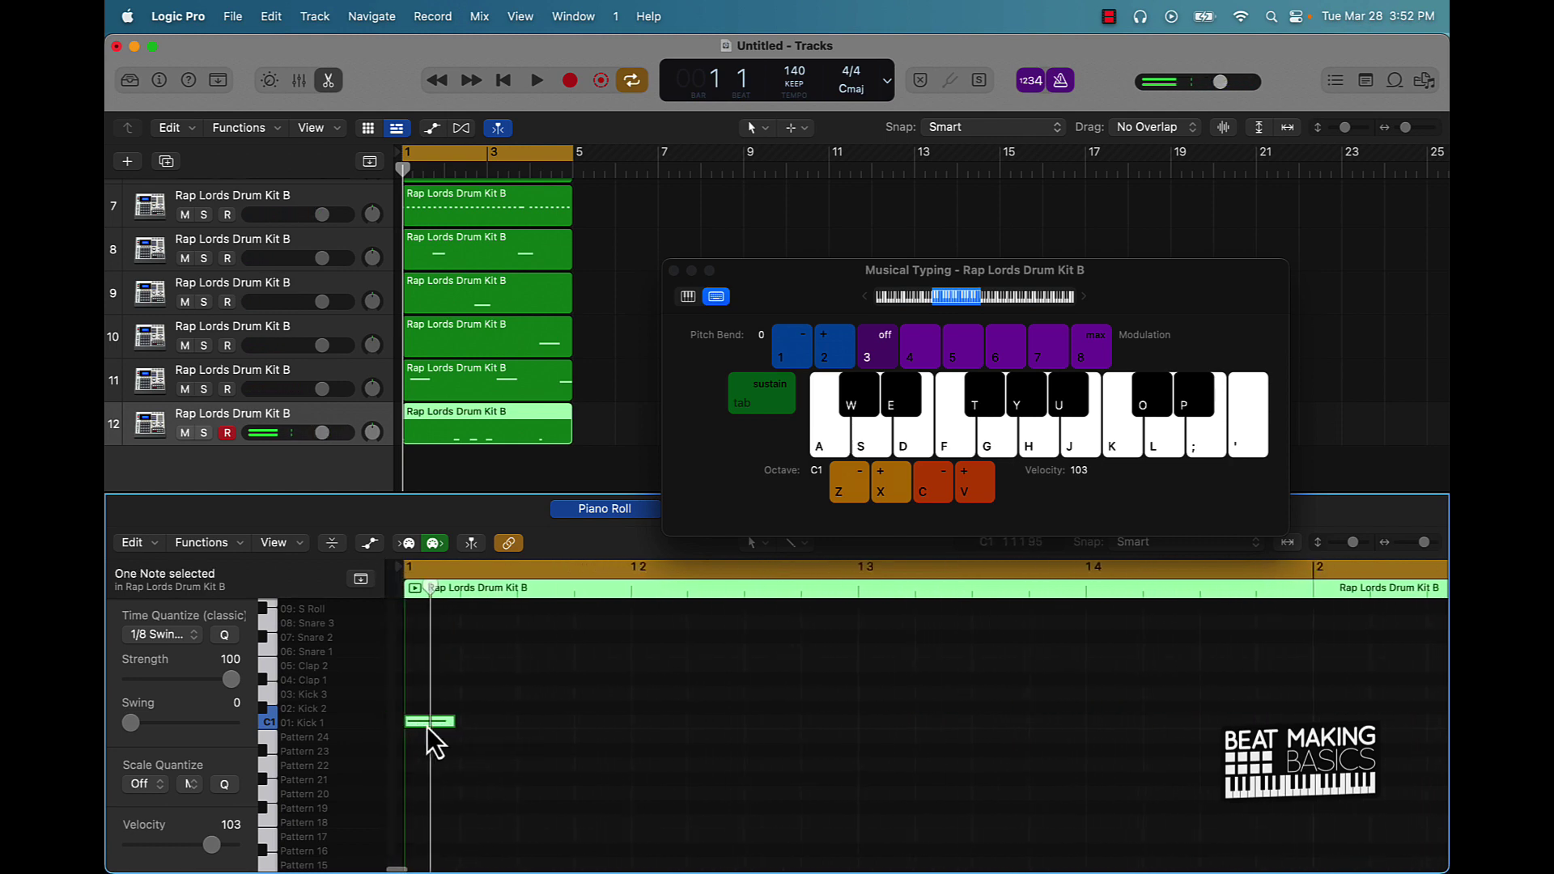
mouse_move(443, 722)
mouse_down()
mouse_move(406, 725)
mouse_move(459, 721)
mouse_up()
key(space)
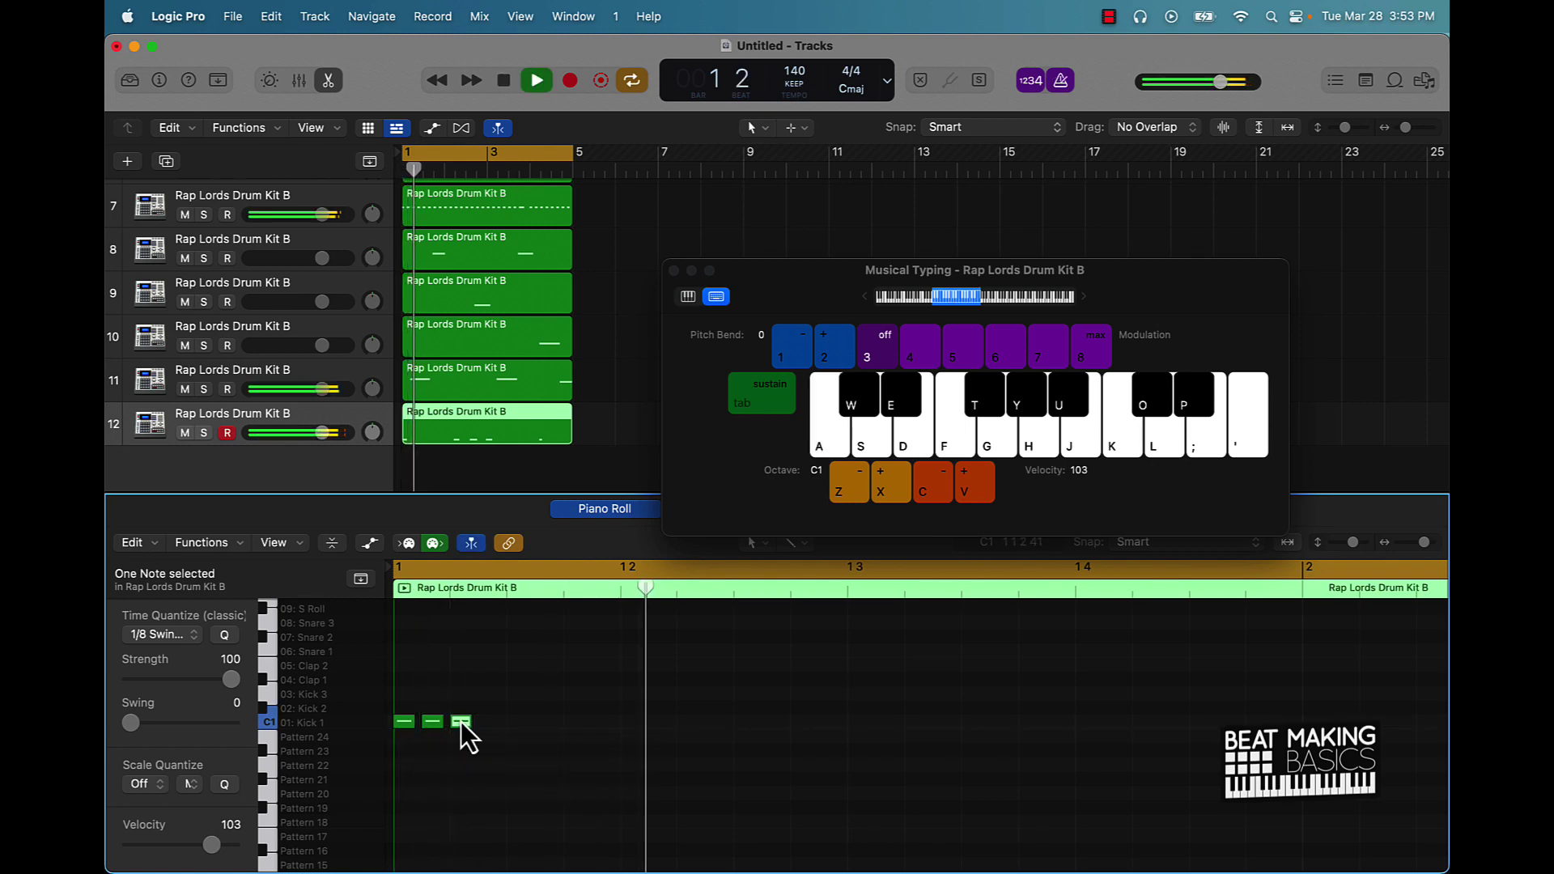
super+click(513, 721)
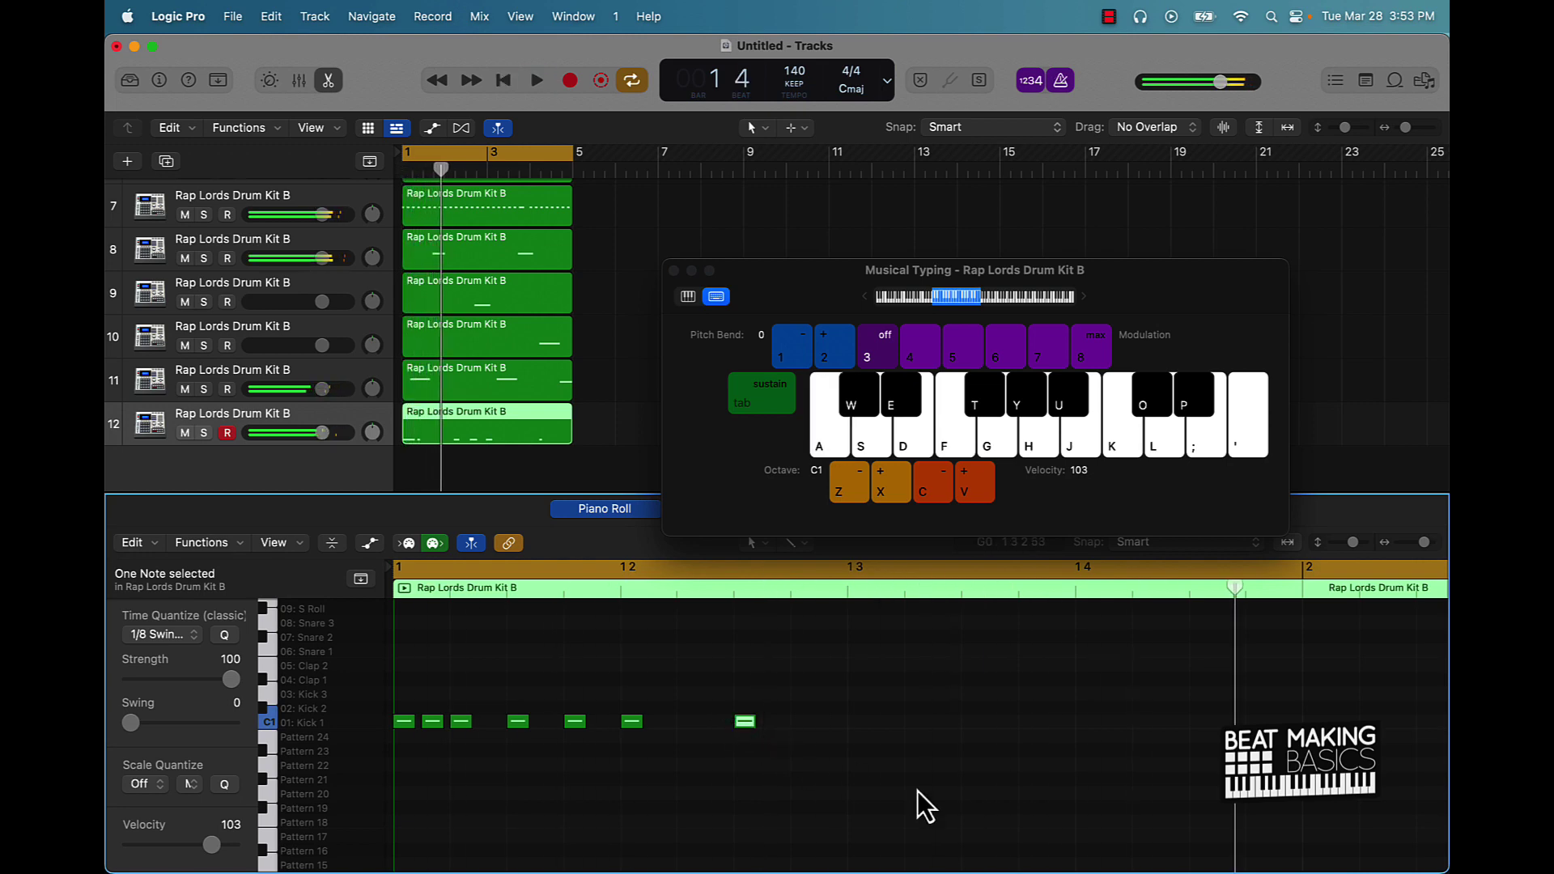
key(space)
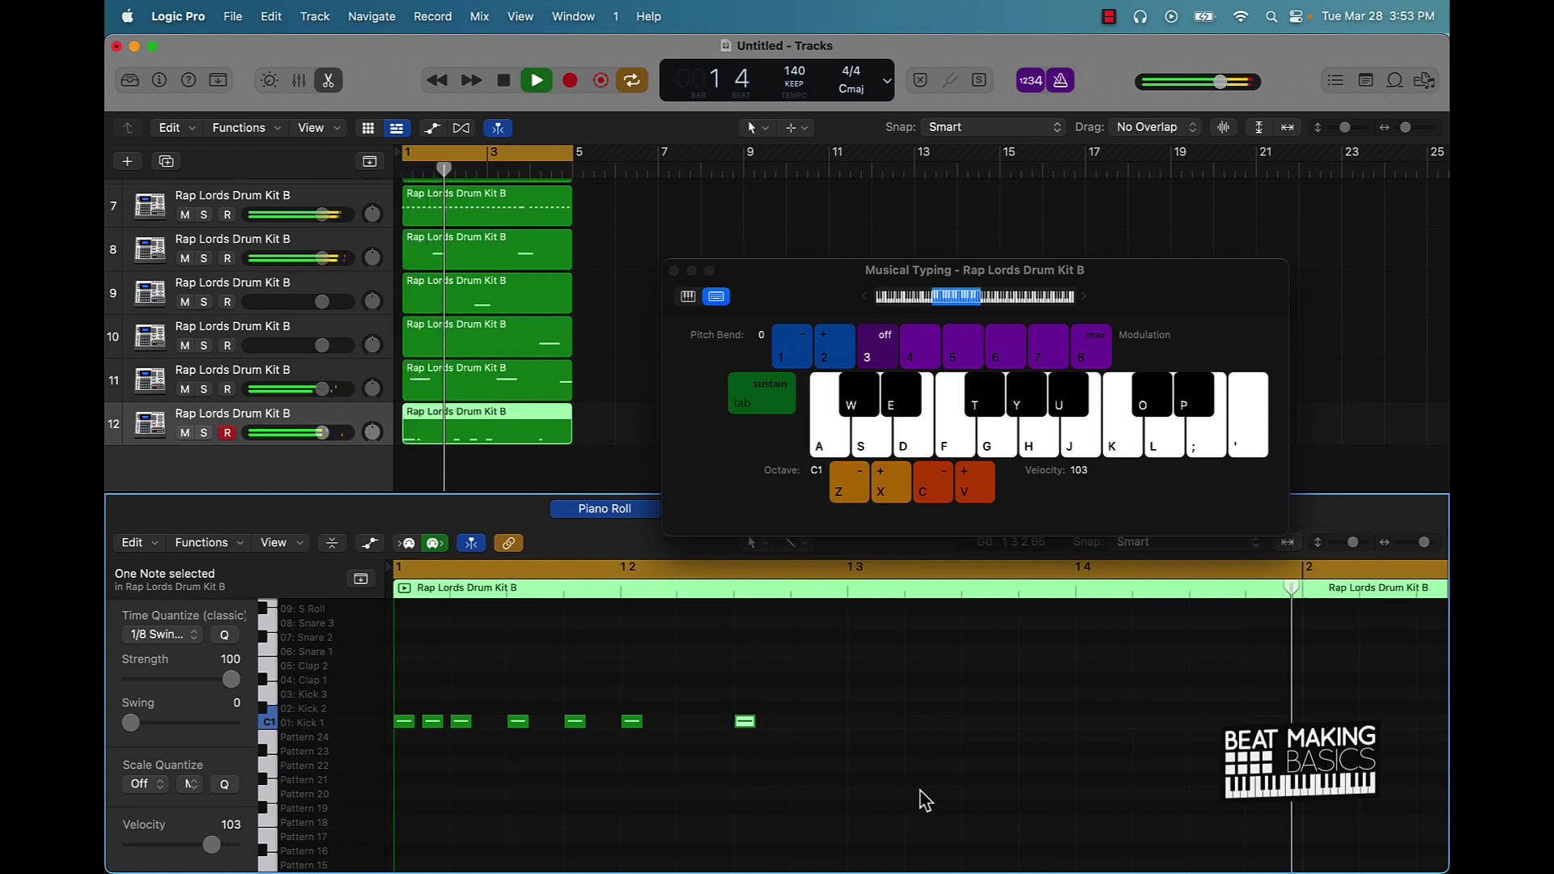
Step: Add a short kick midway through beat 2 of bar 2, then shorten the kick before it and copy that right after itself
key(space)
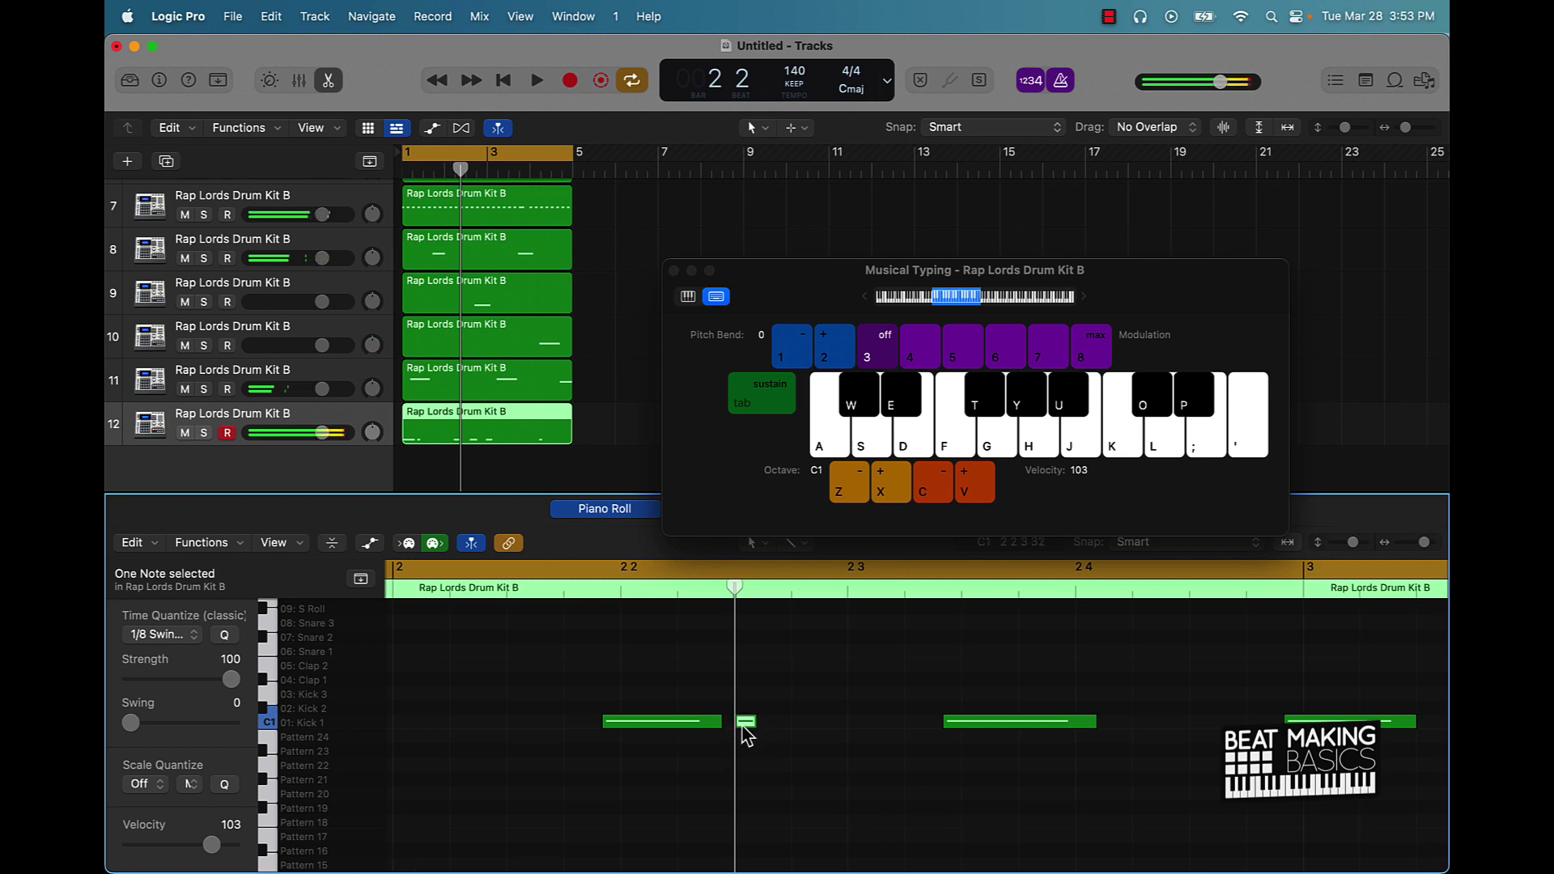
key(space)
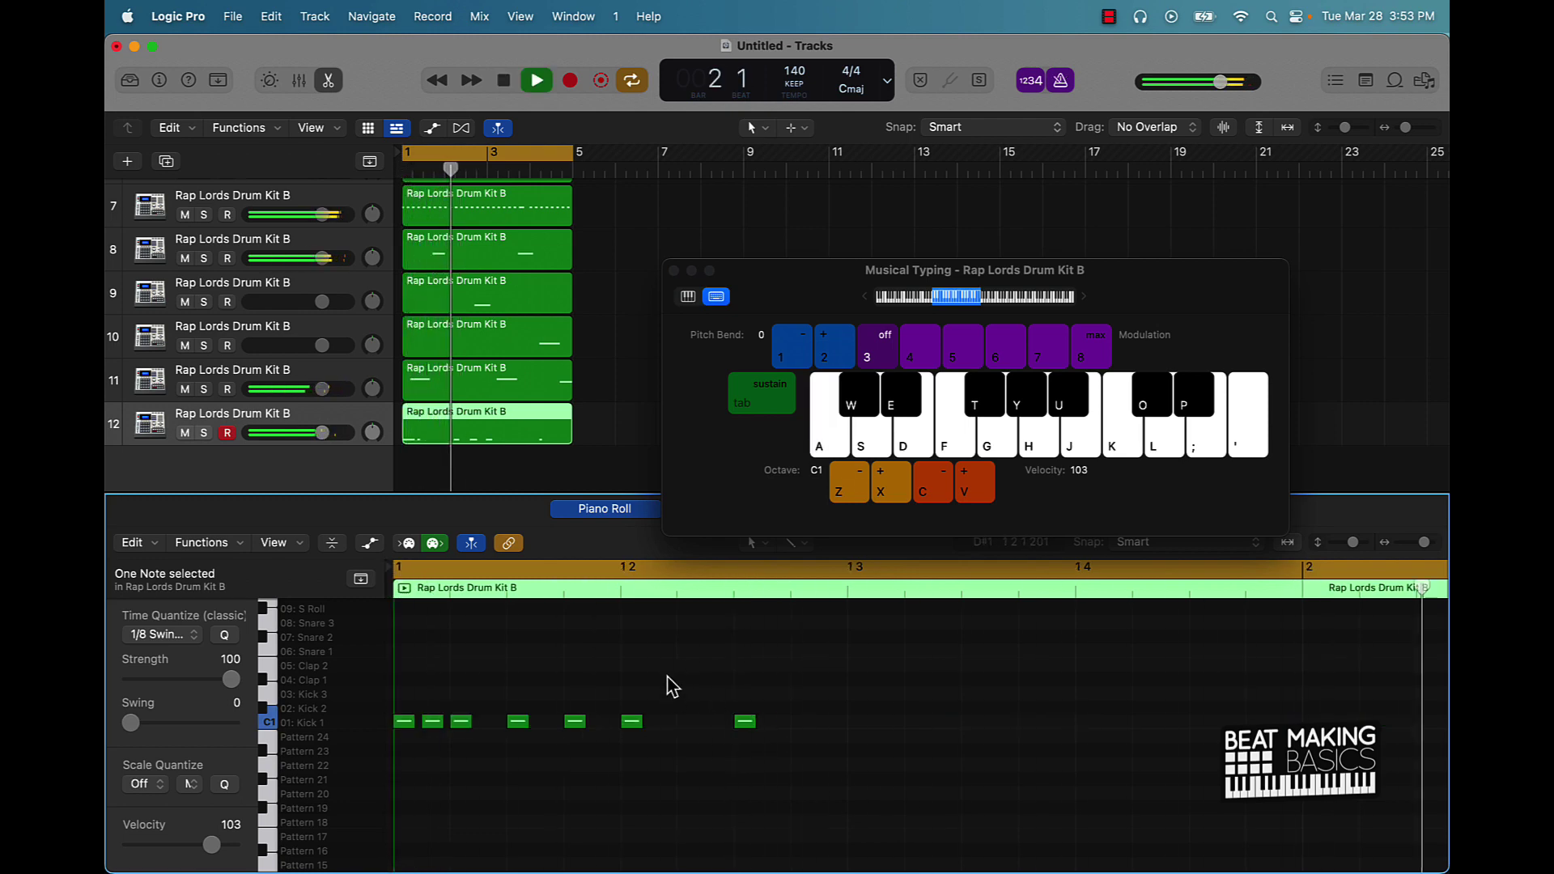
key(a)
key(space)
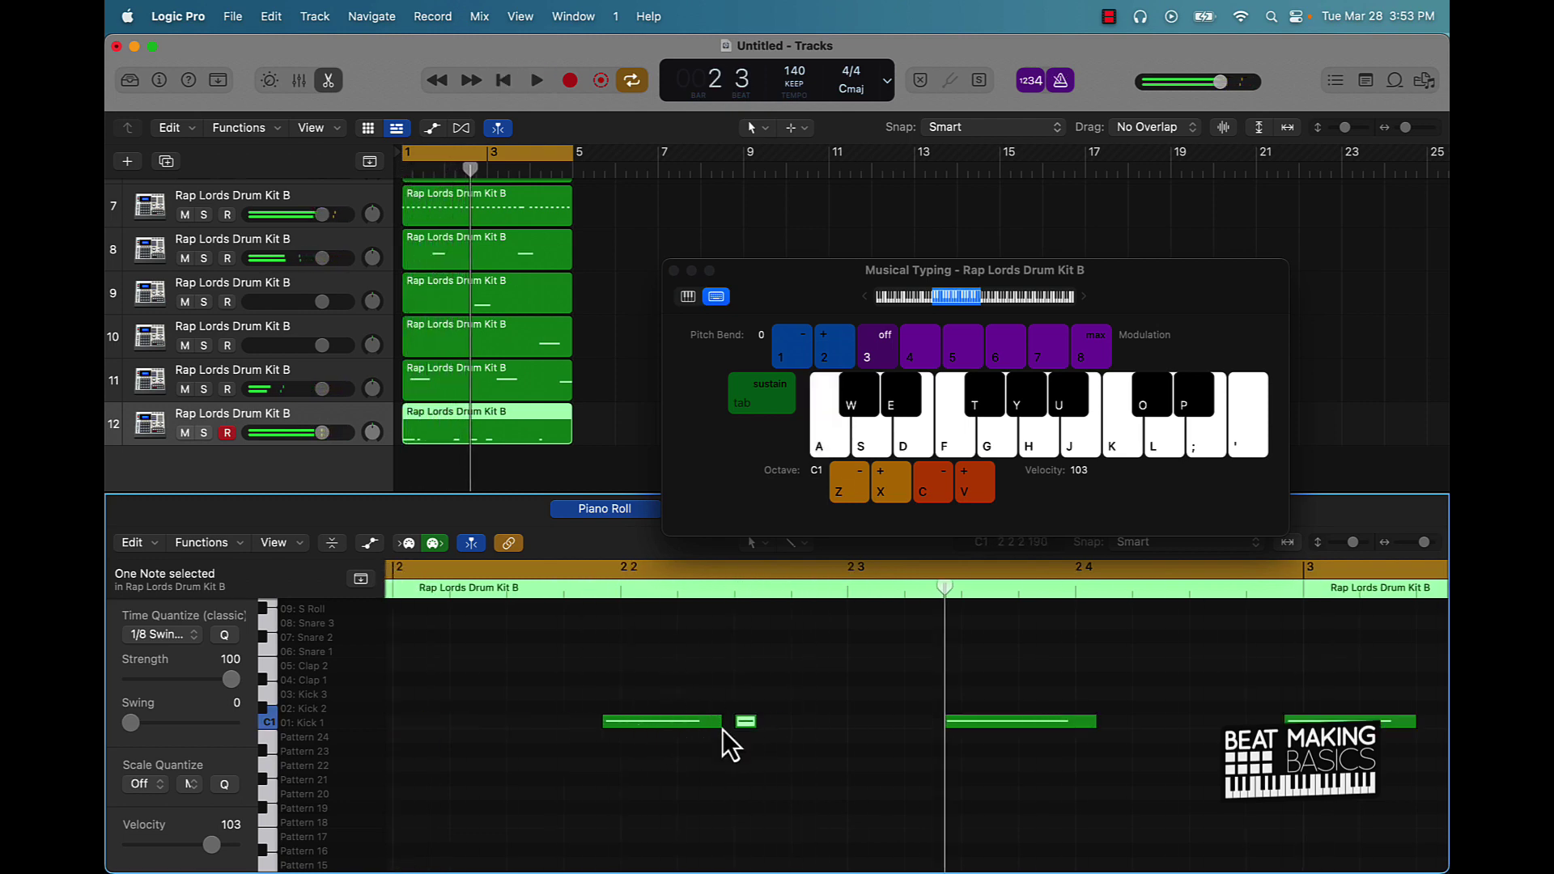
drag(721, 730, 620, 721)
super+click(626, 724)
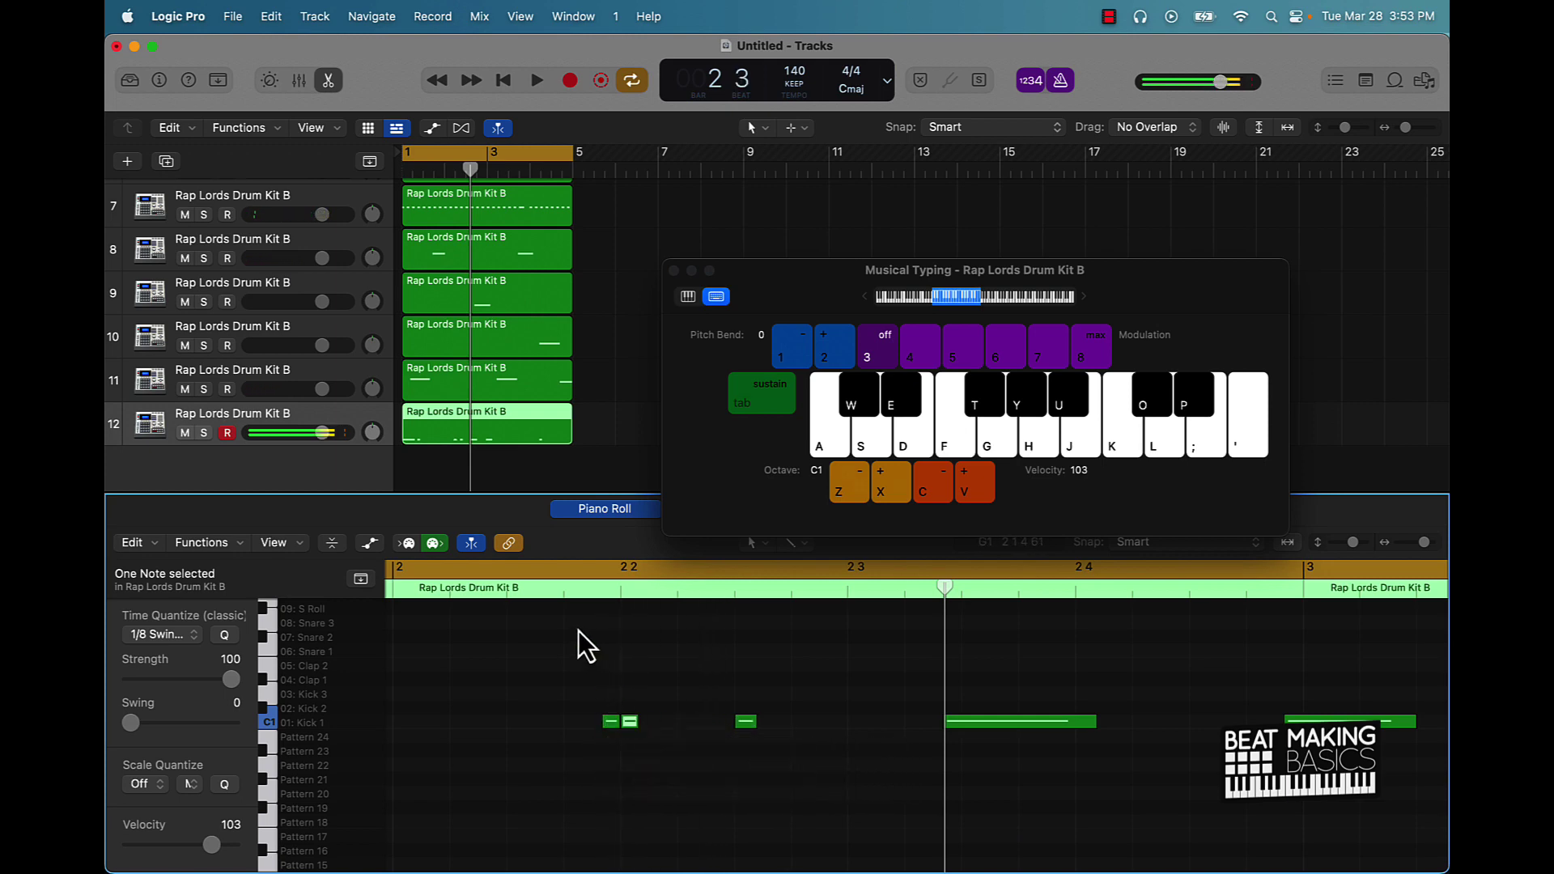
Step: Add a short kick midway through beat 4 of bar 2, nudge it slightly earlier, and remove the extra copy after it
key(space)
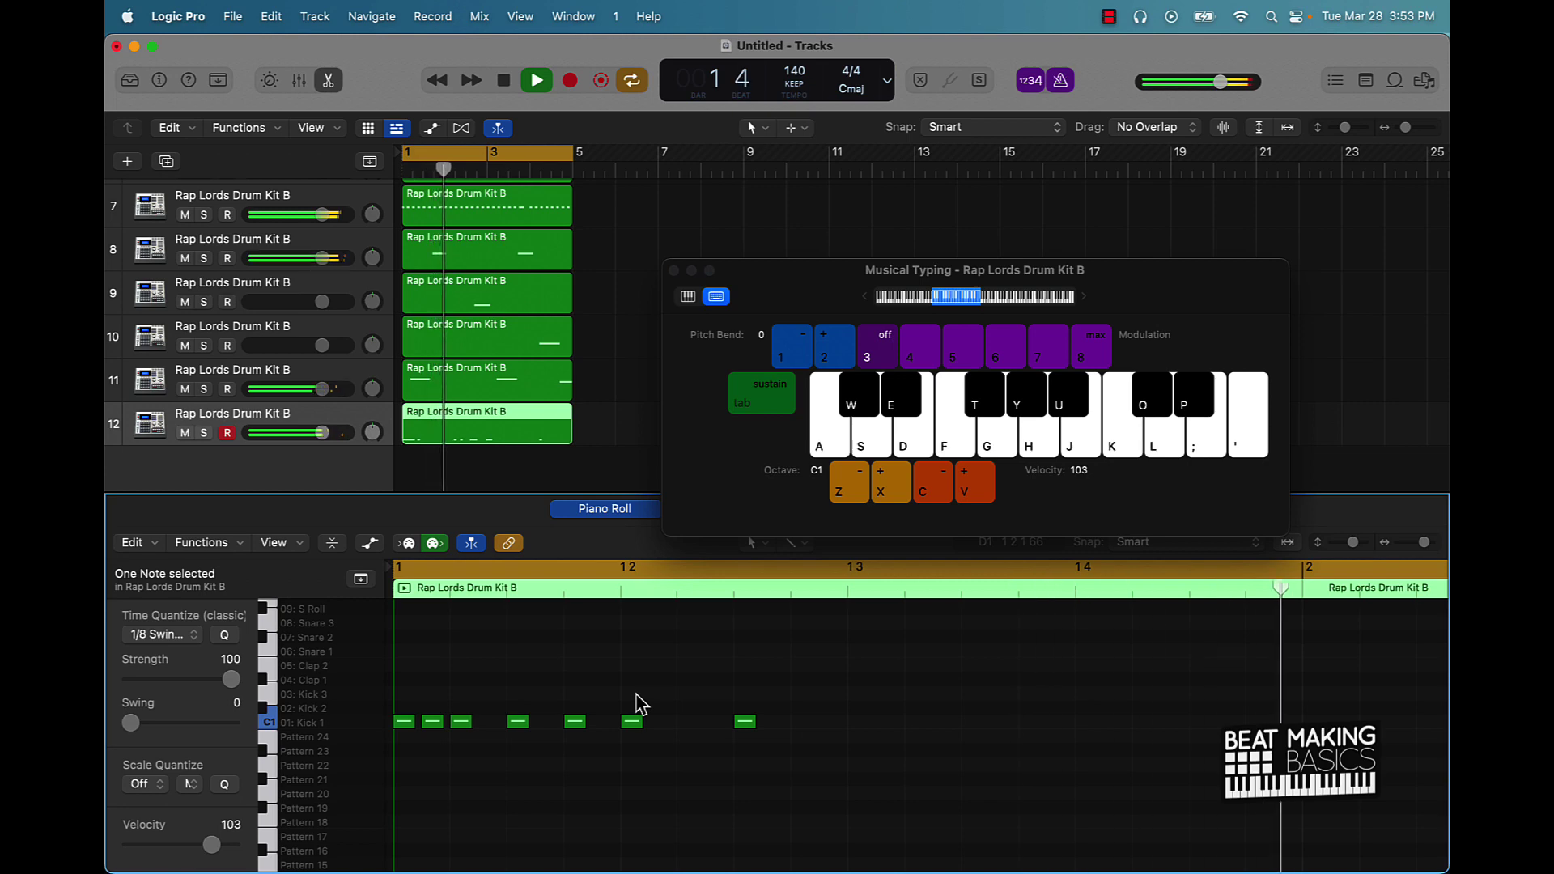
key(space)
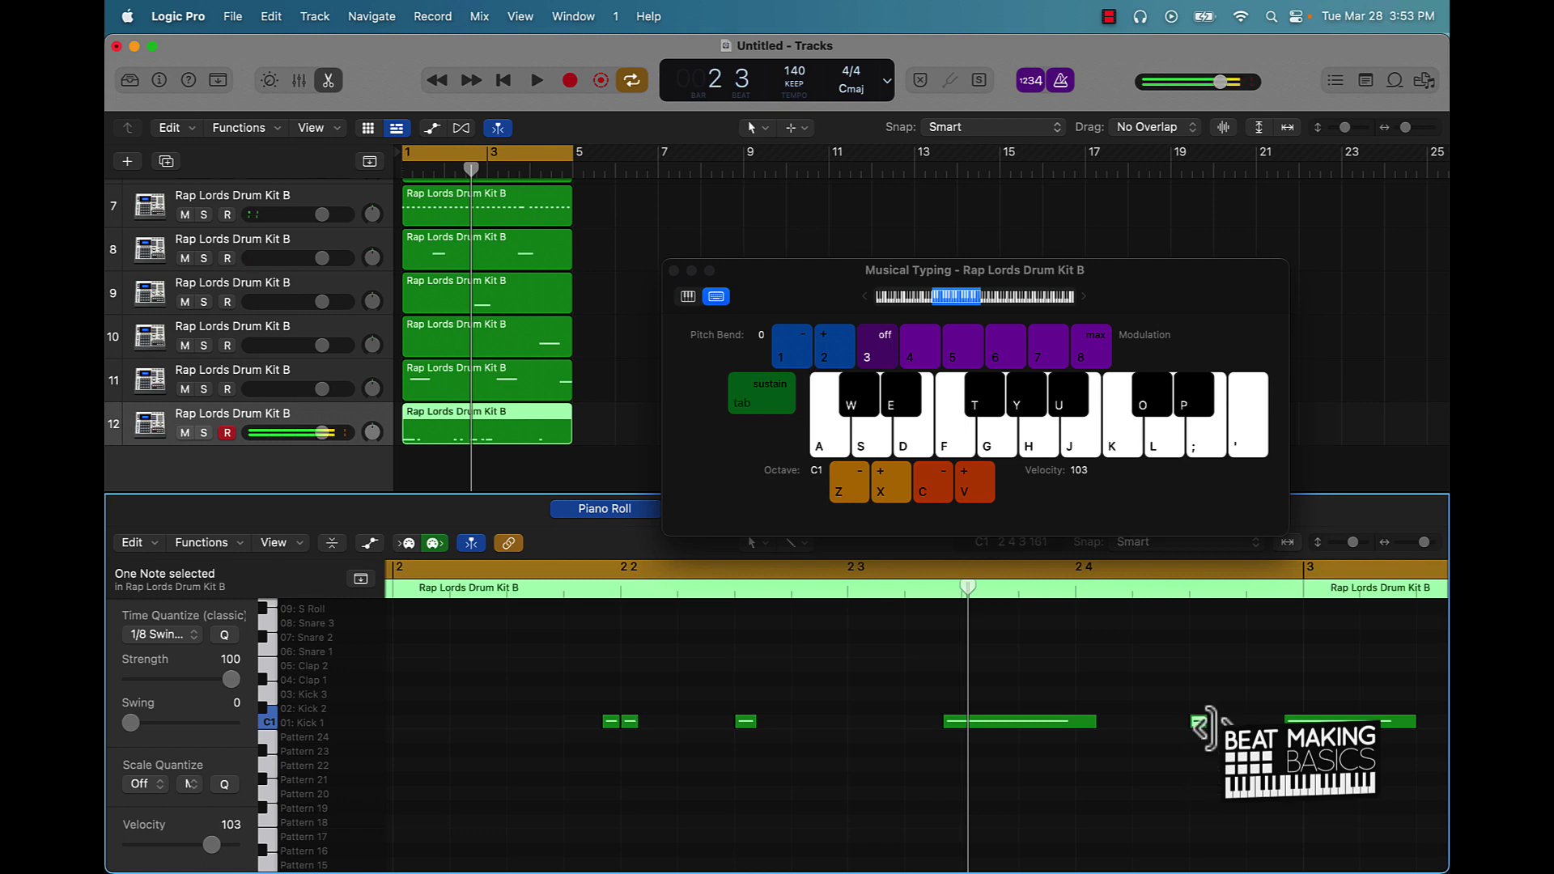
key(a)
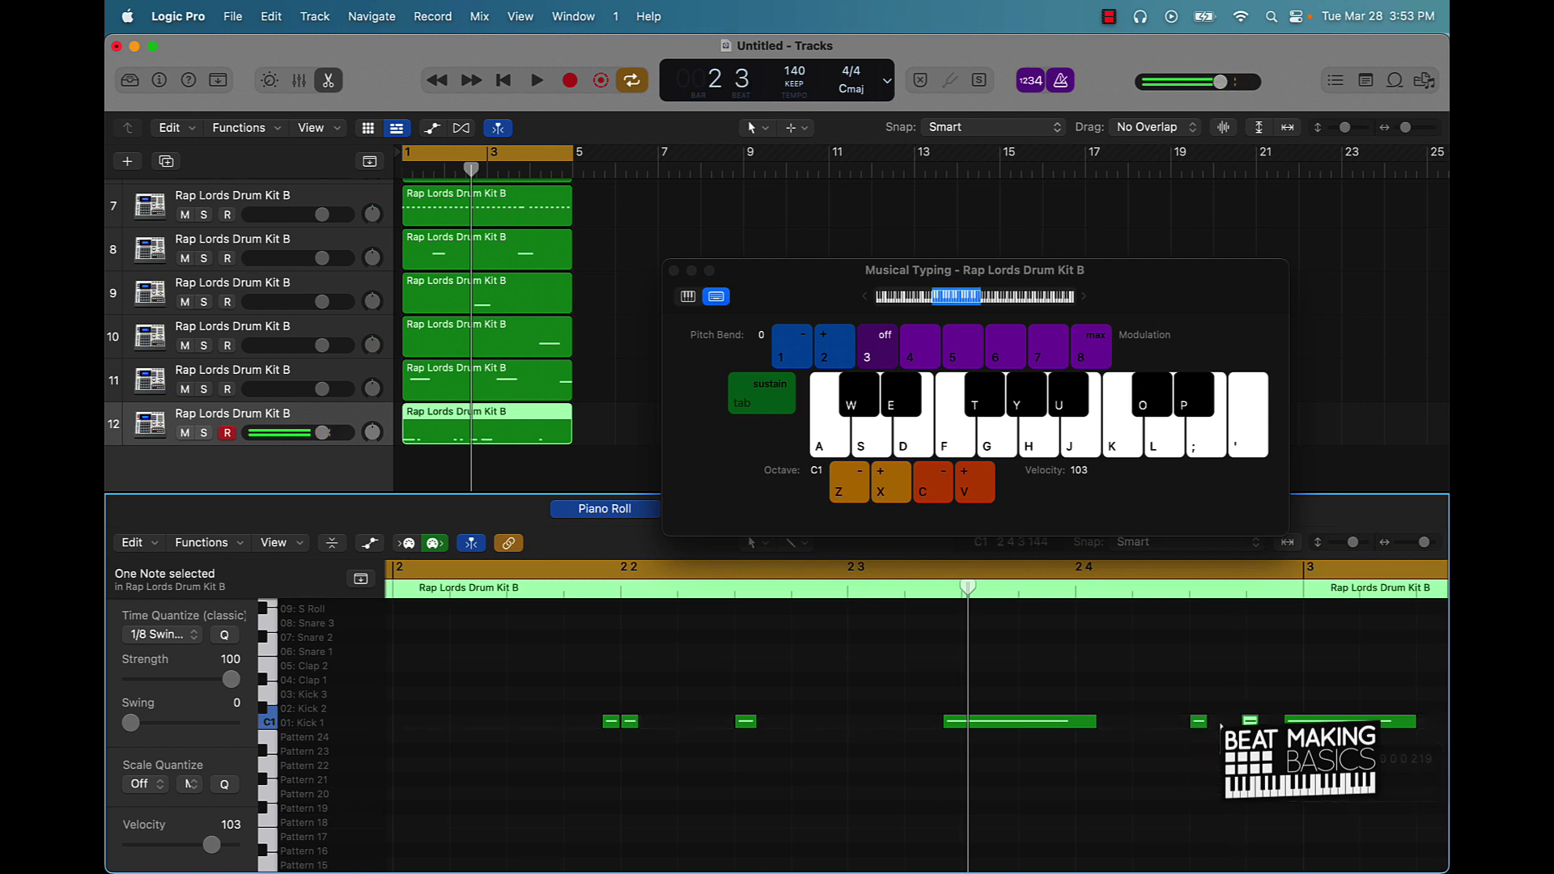
drag(1197, 725, 1188, 726)
key(space)
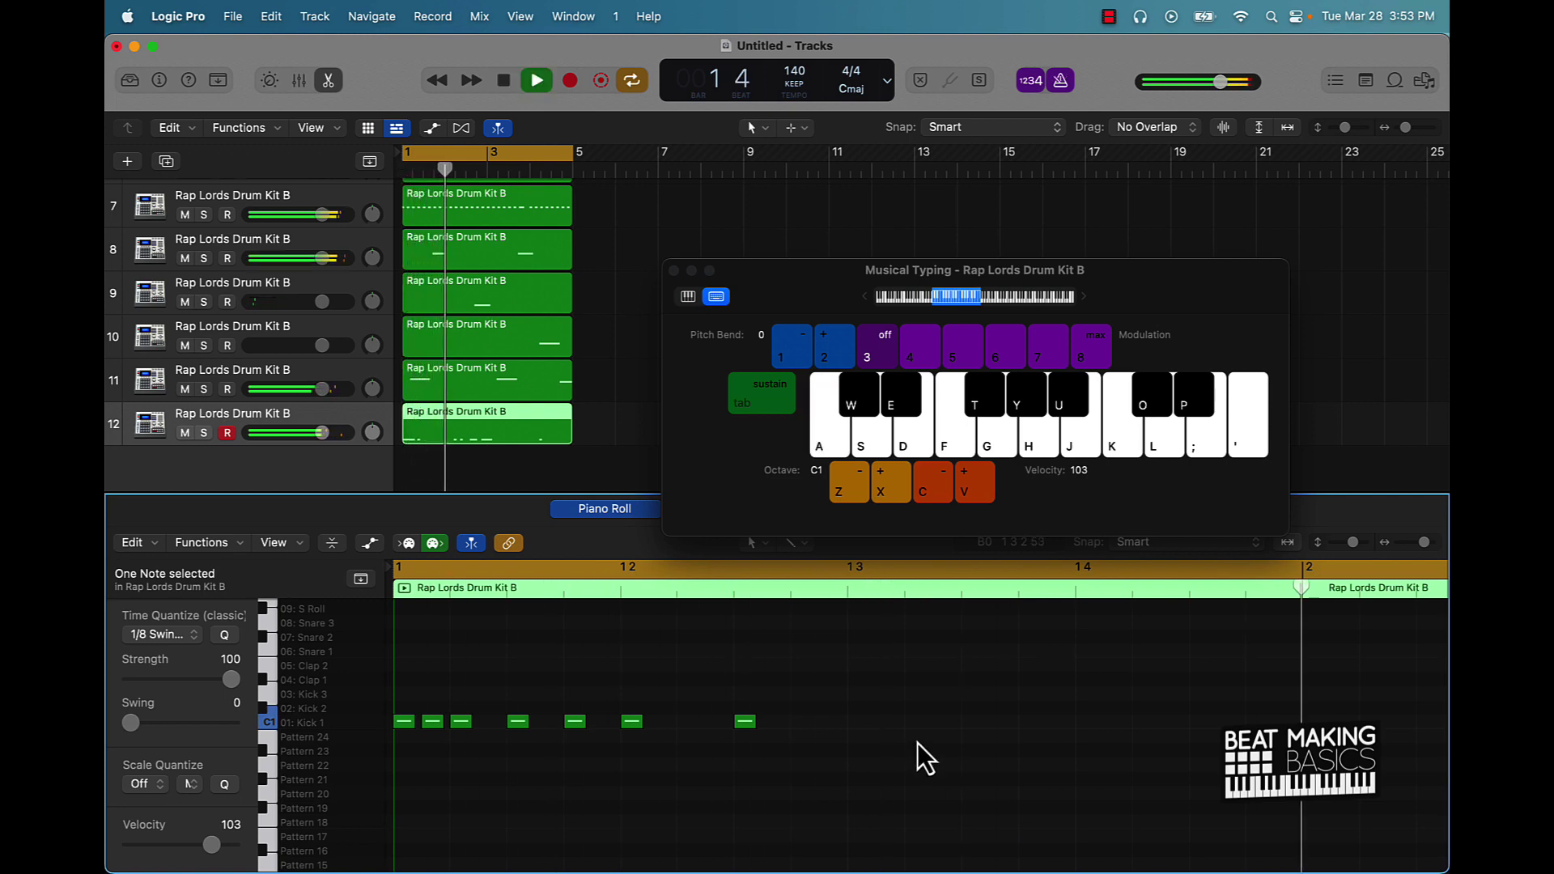
key(space)
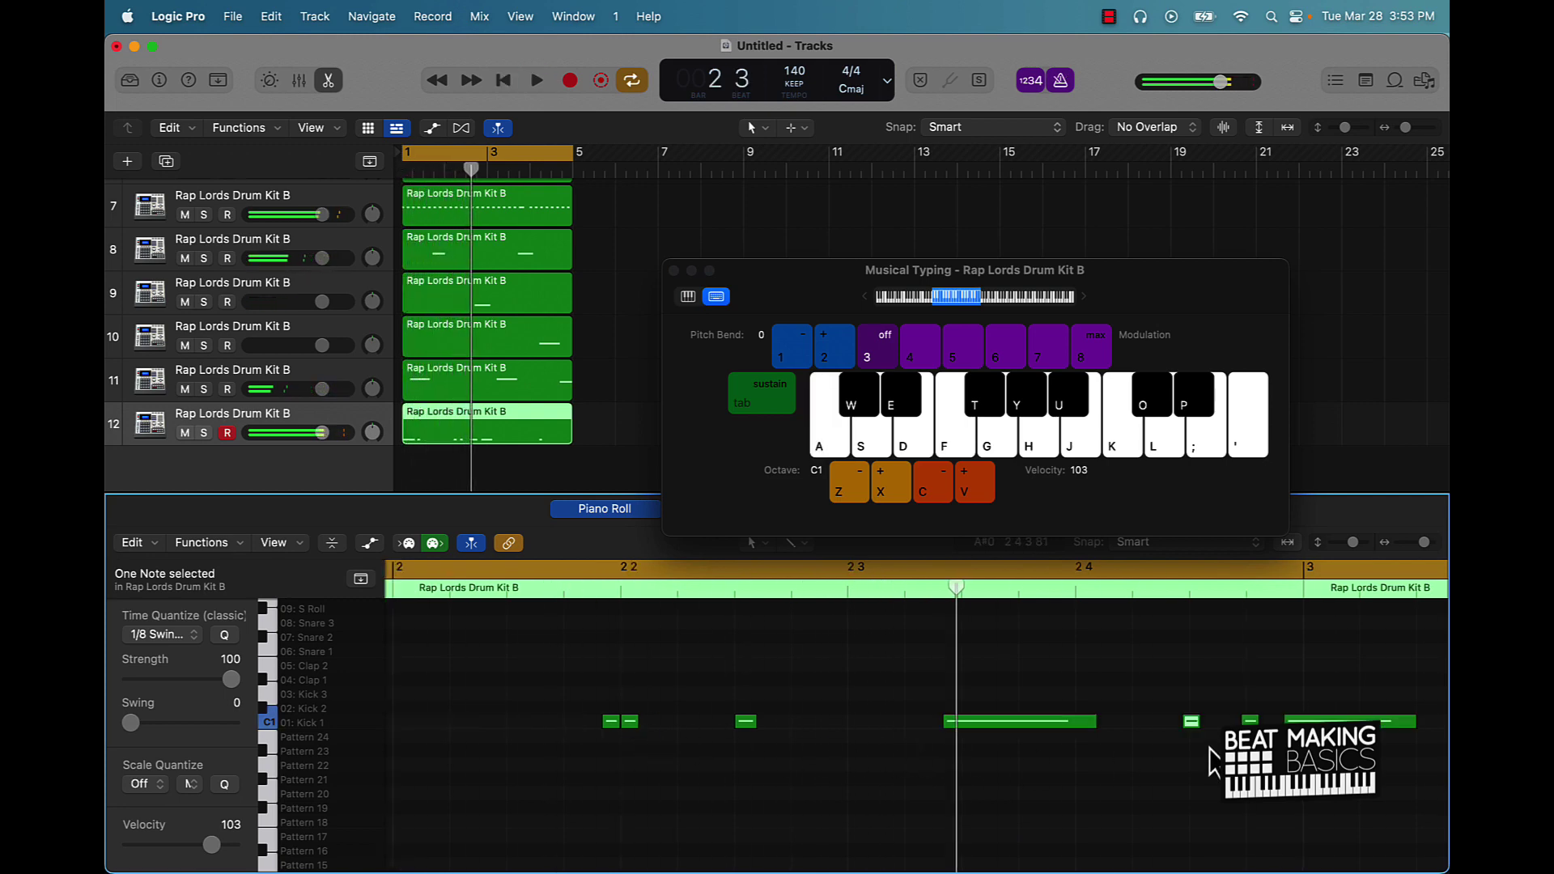
click(1250, 721)
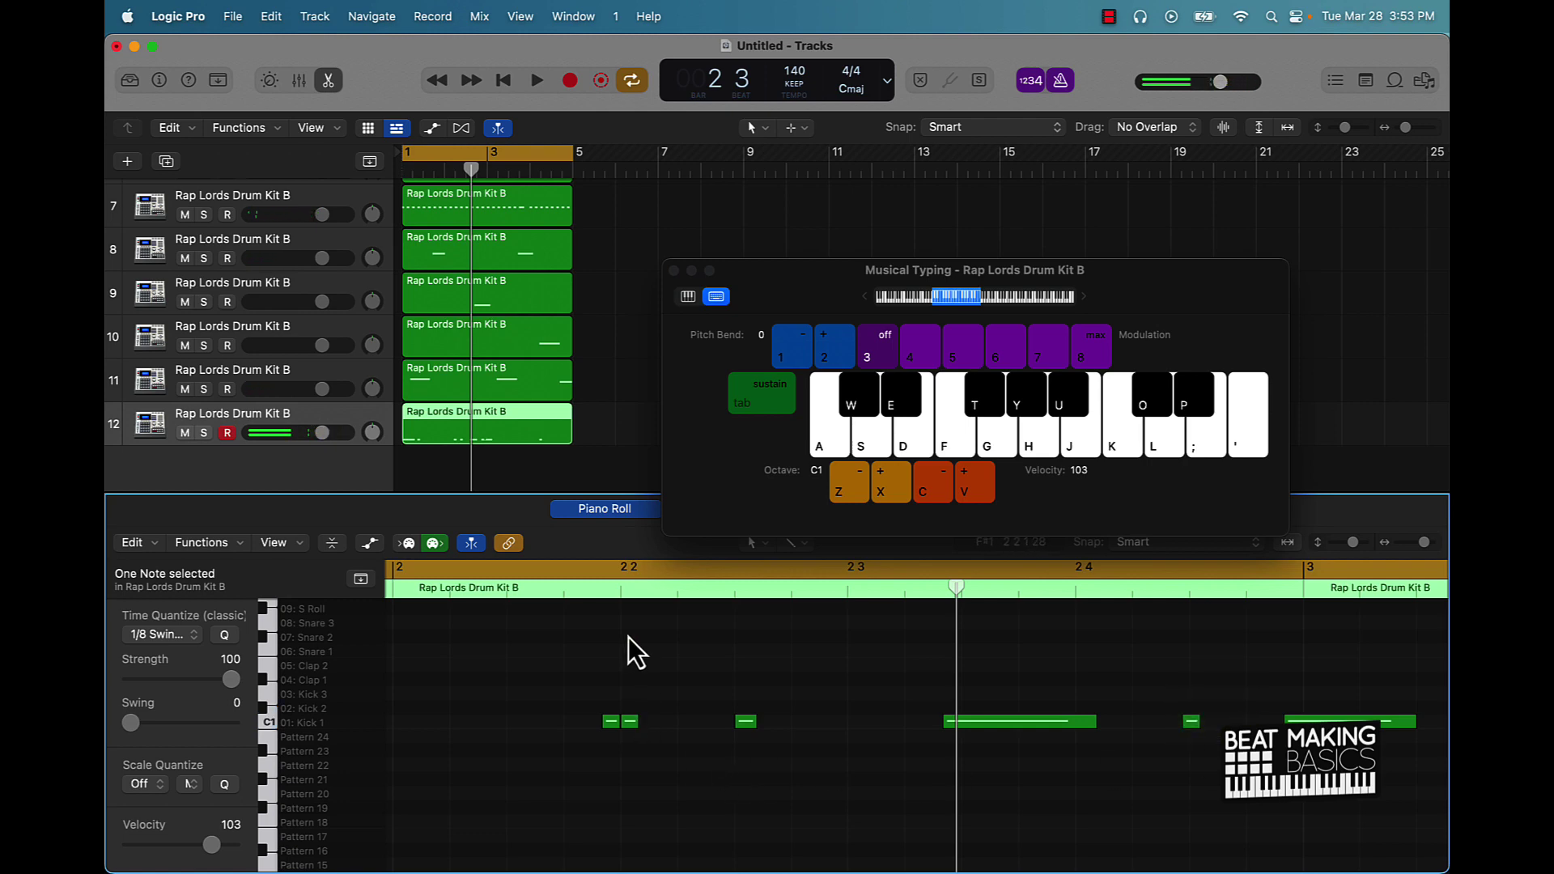
Step: Add a short kick midway through beat 2 of bar 3 and nudge it slightly earlier
key(space)
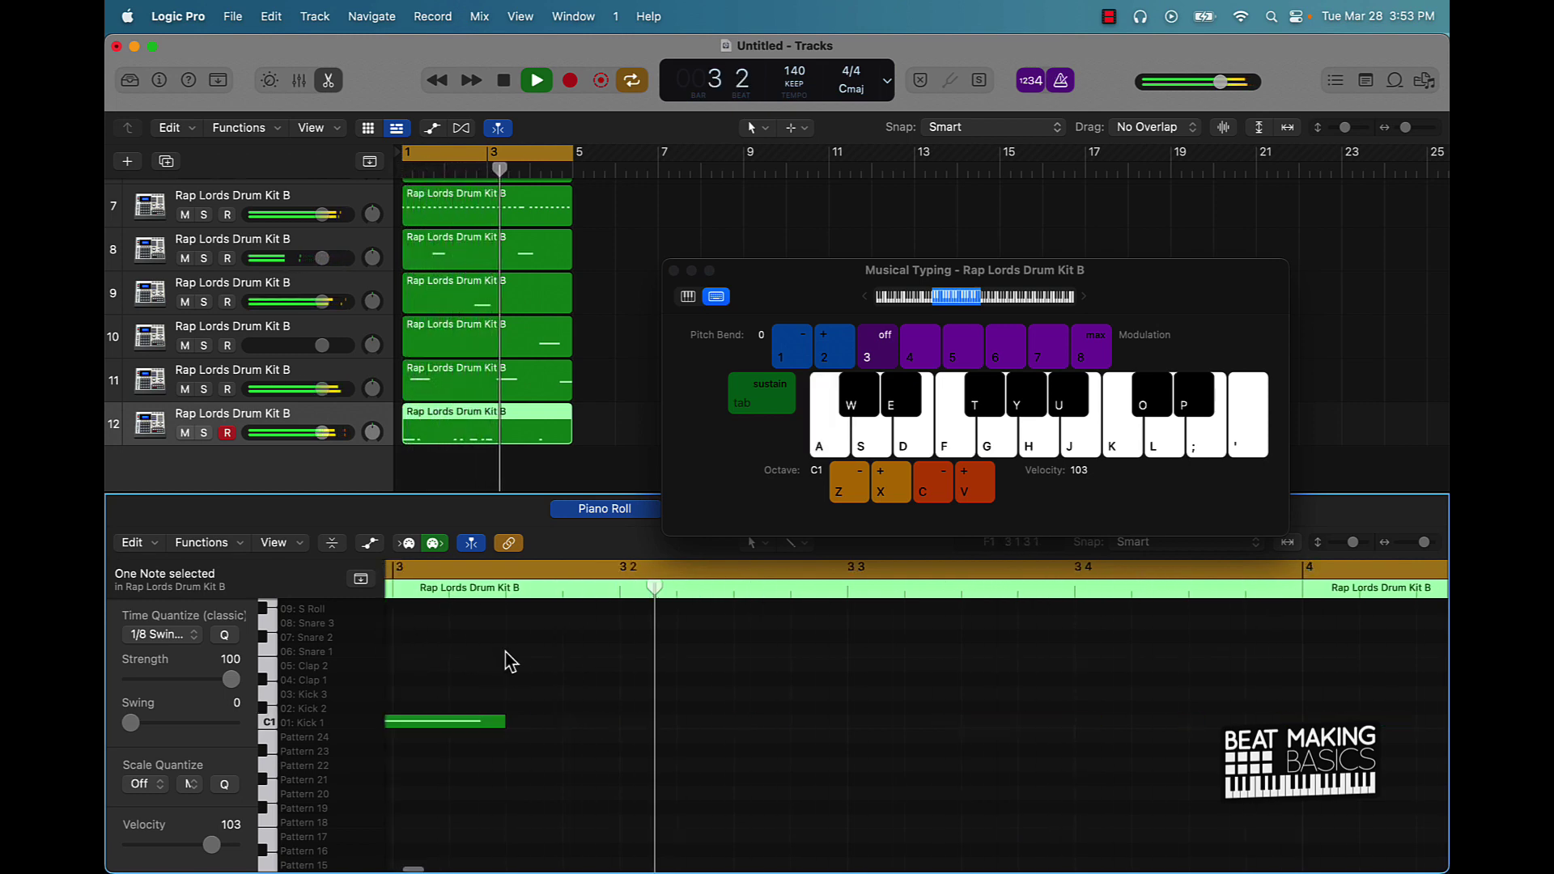
key(space)
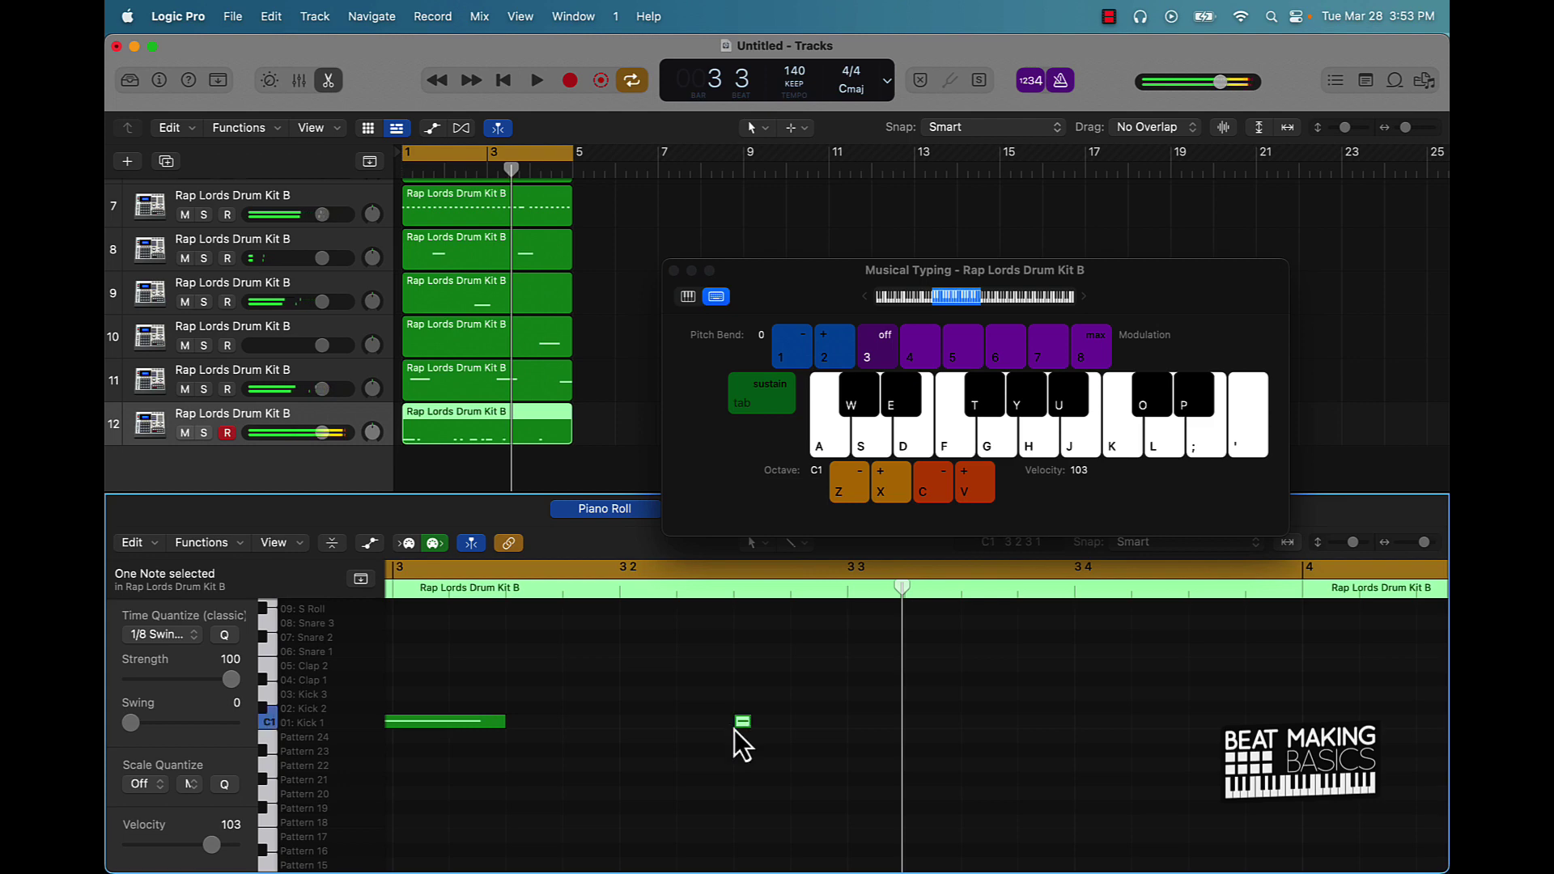
drag(736, 722, 726, 727)
Step: Play the loop to check the kicks, moving the Musical Typing window clear of the Piano Roll, and deselect the notes after stopping
key(space)
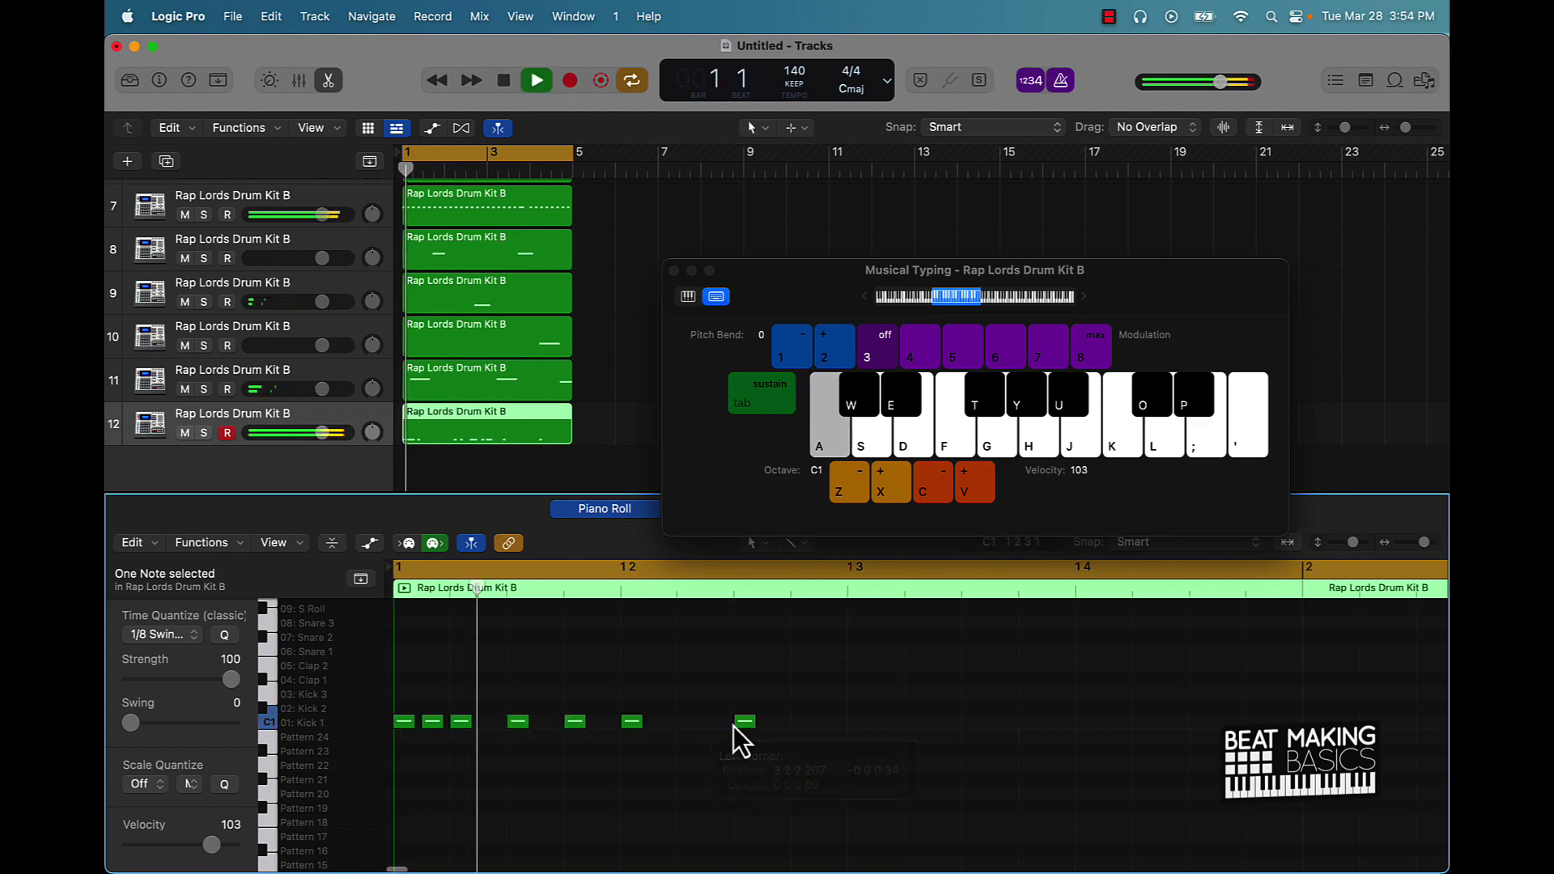
drag(809, 301, 796, 217)
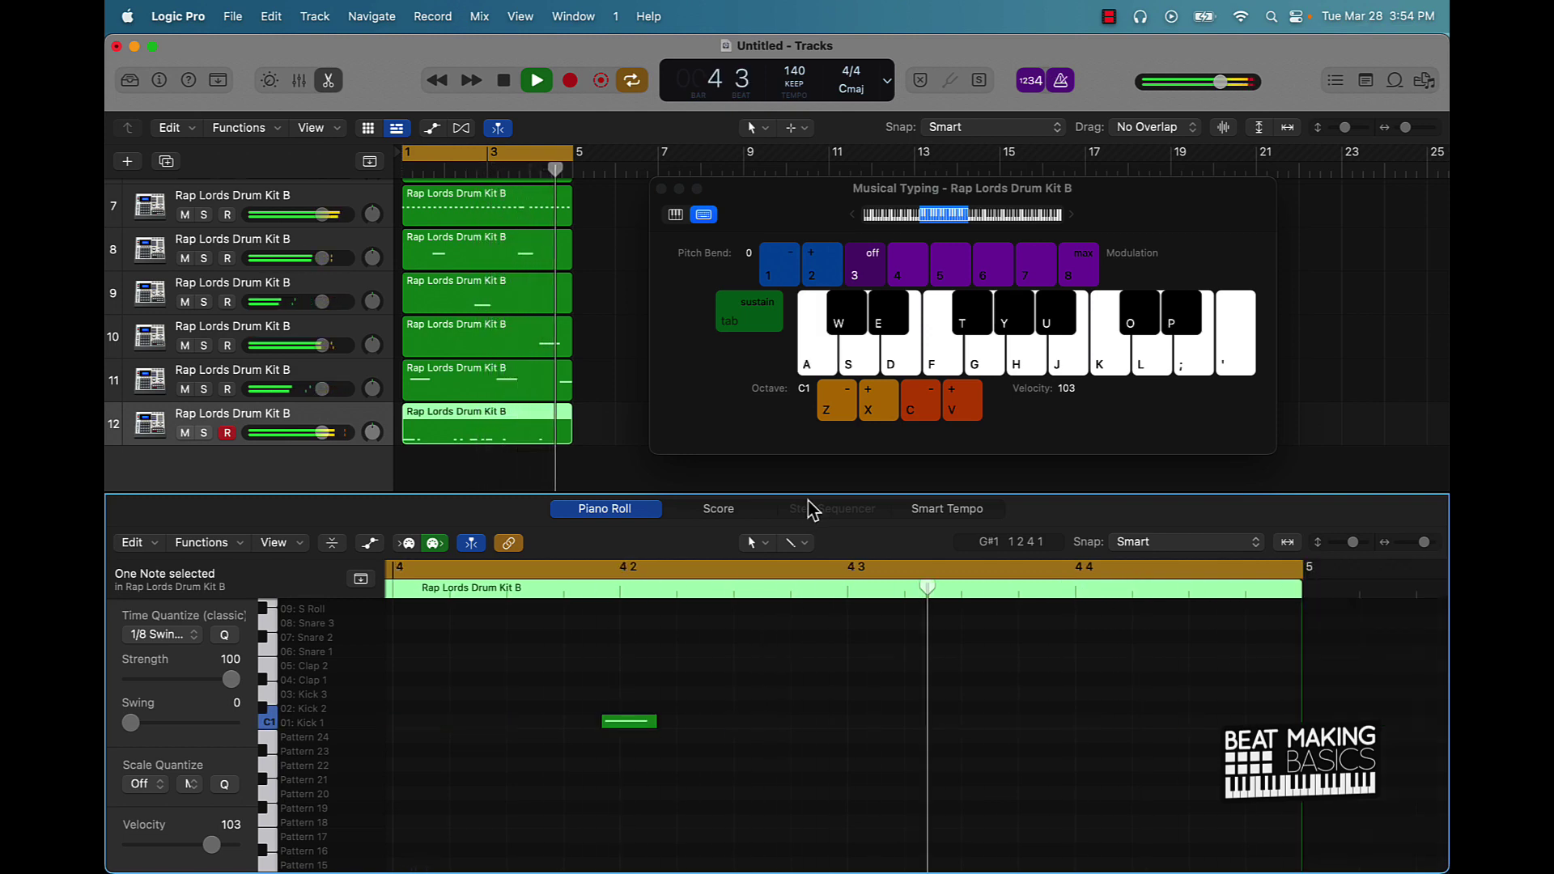
key(space)
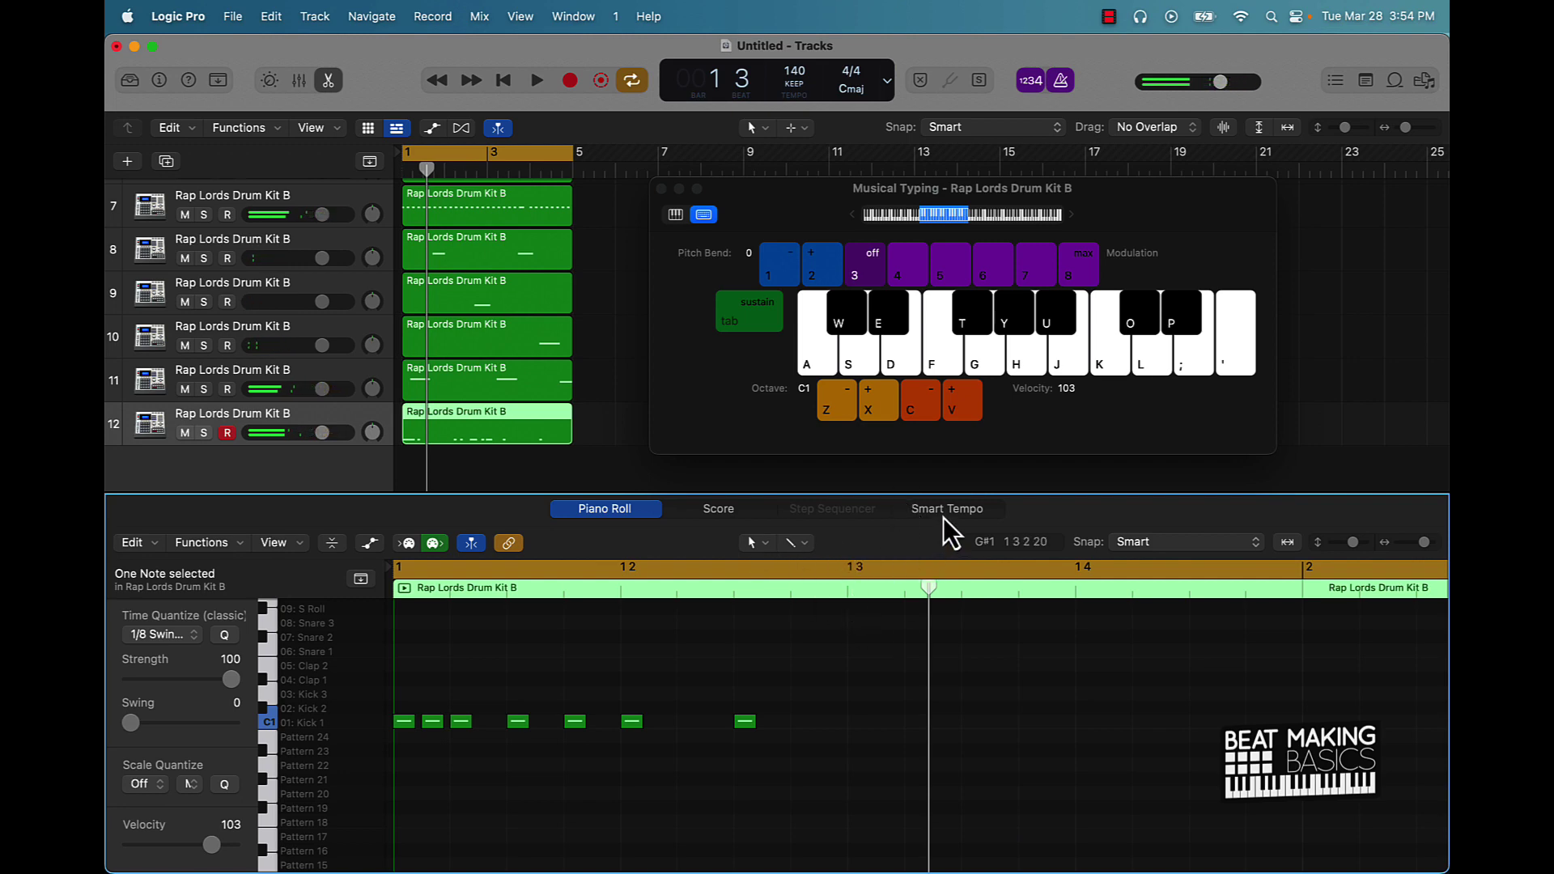
click(495, 419)
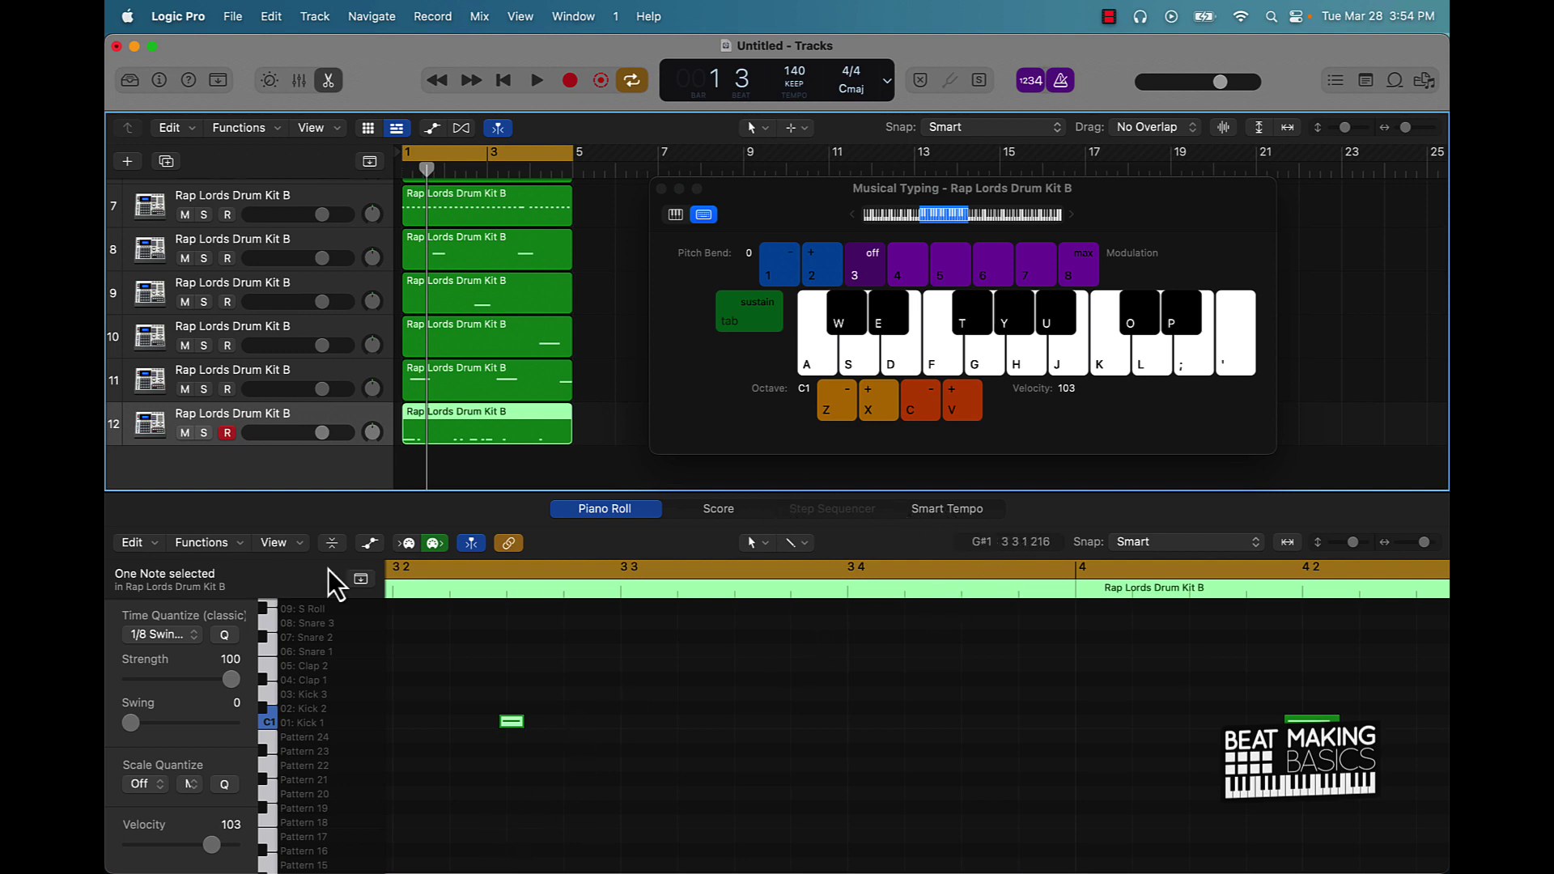
click(740, 679)
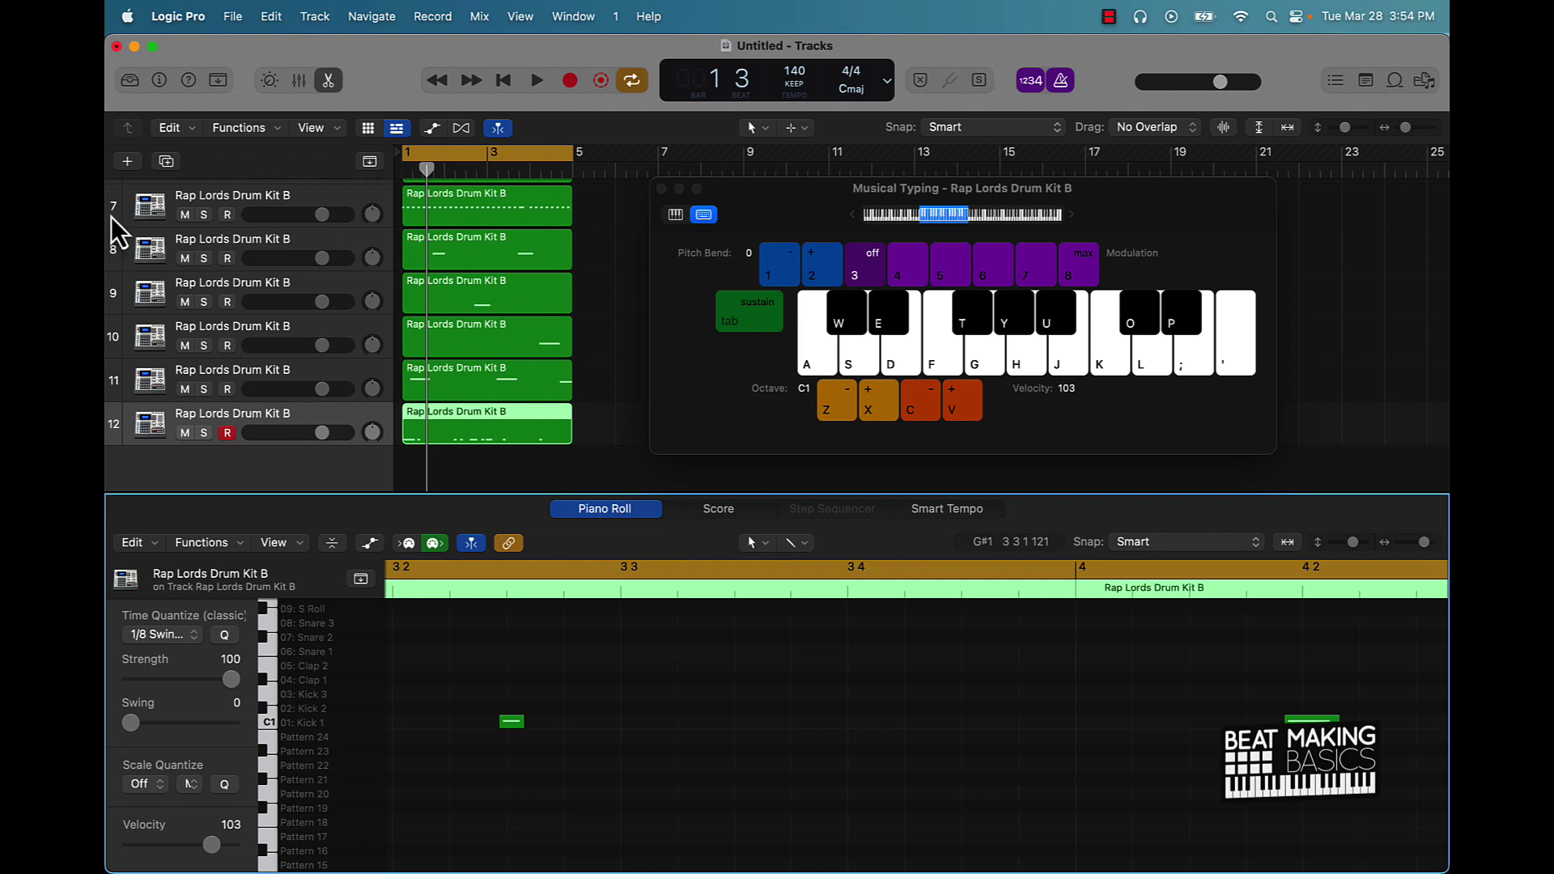
Step: Create one software instrument track with a stereo Quick Sampler (Single Sample)
click(119, 167)
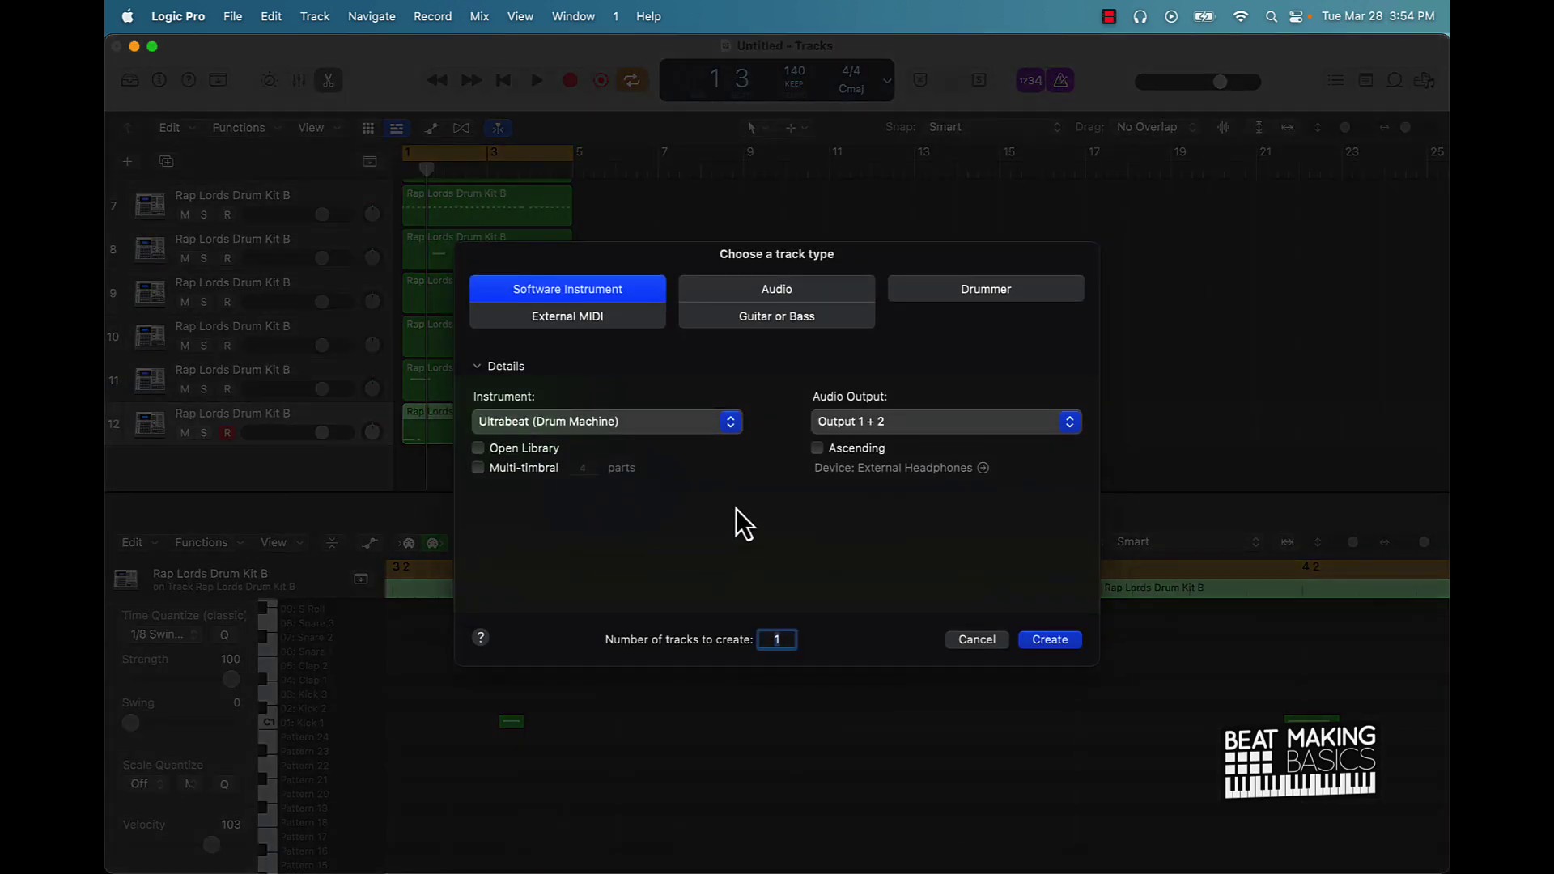
click(643, 431)
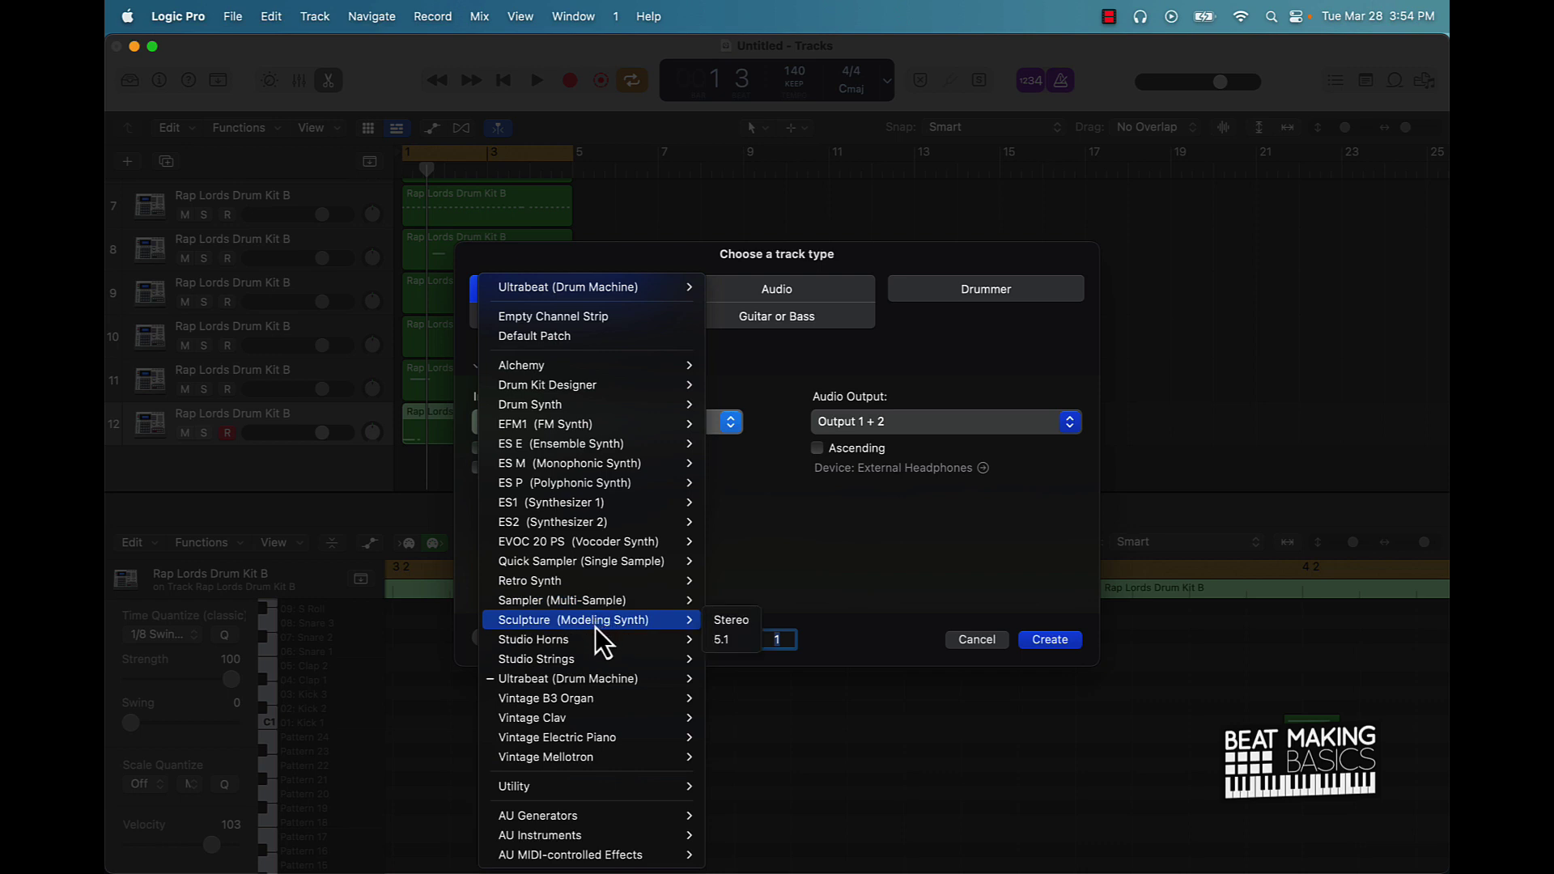
mouse_move(595, 588)
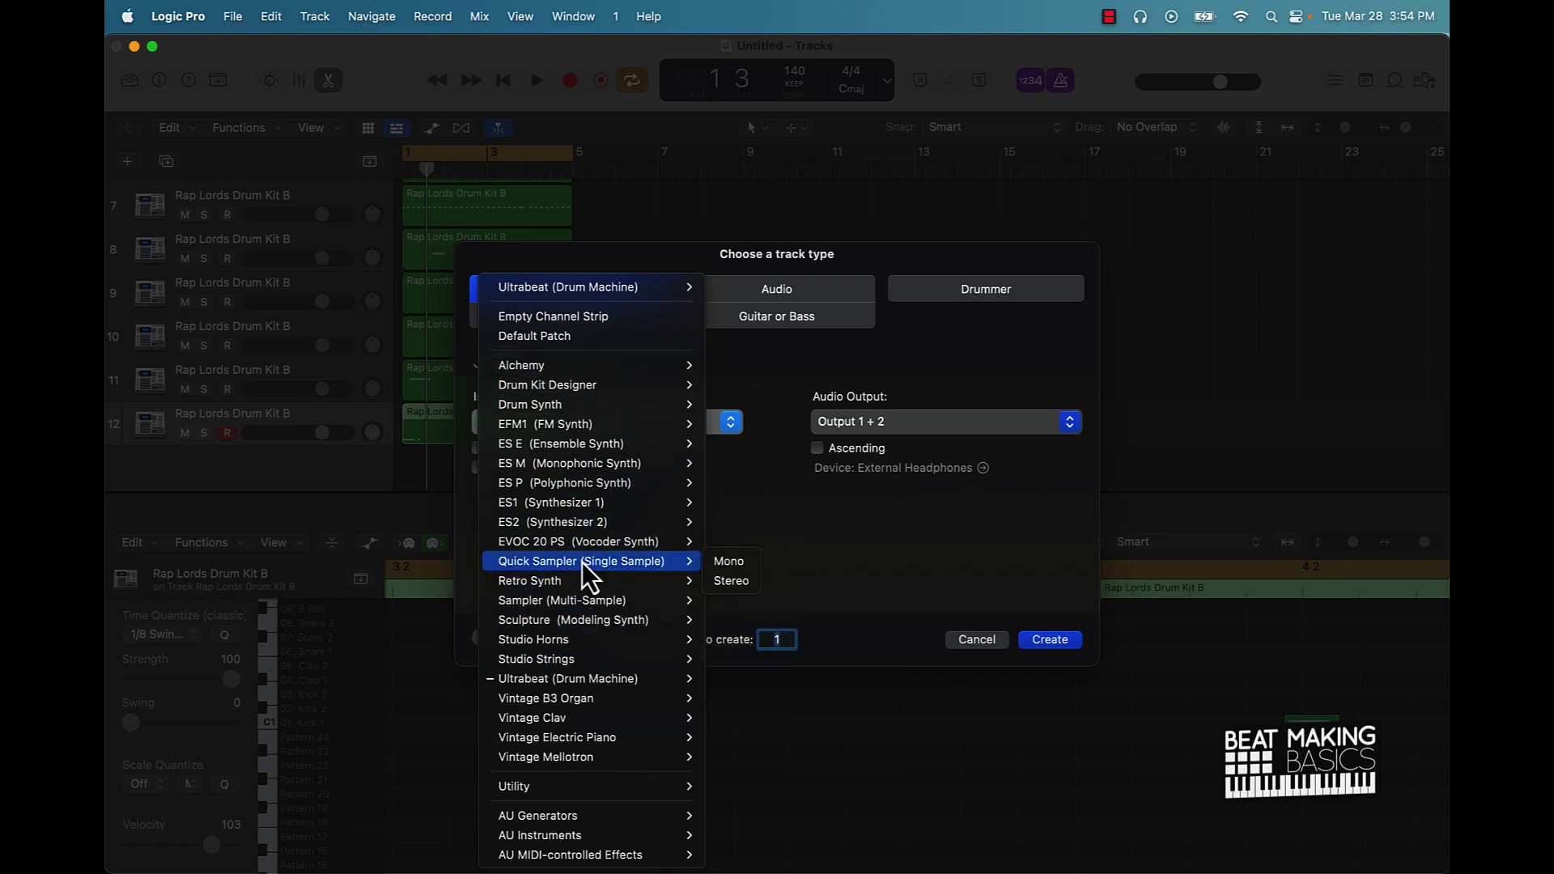
click(738, 580)
click(1040, 644)
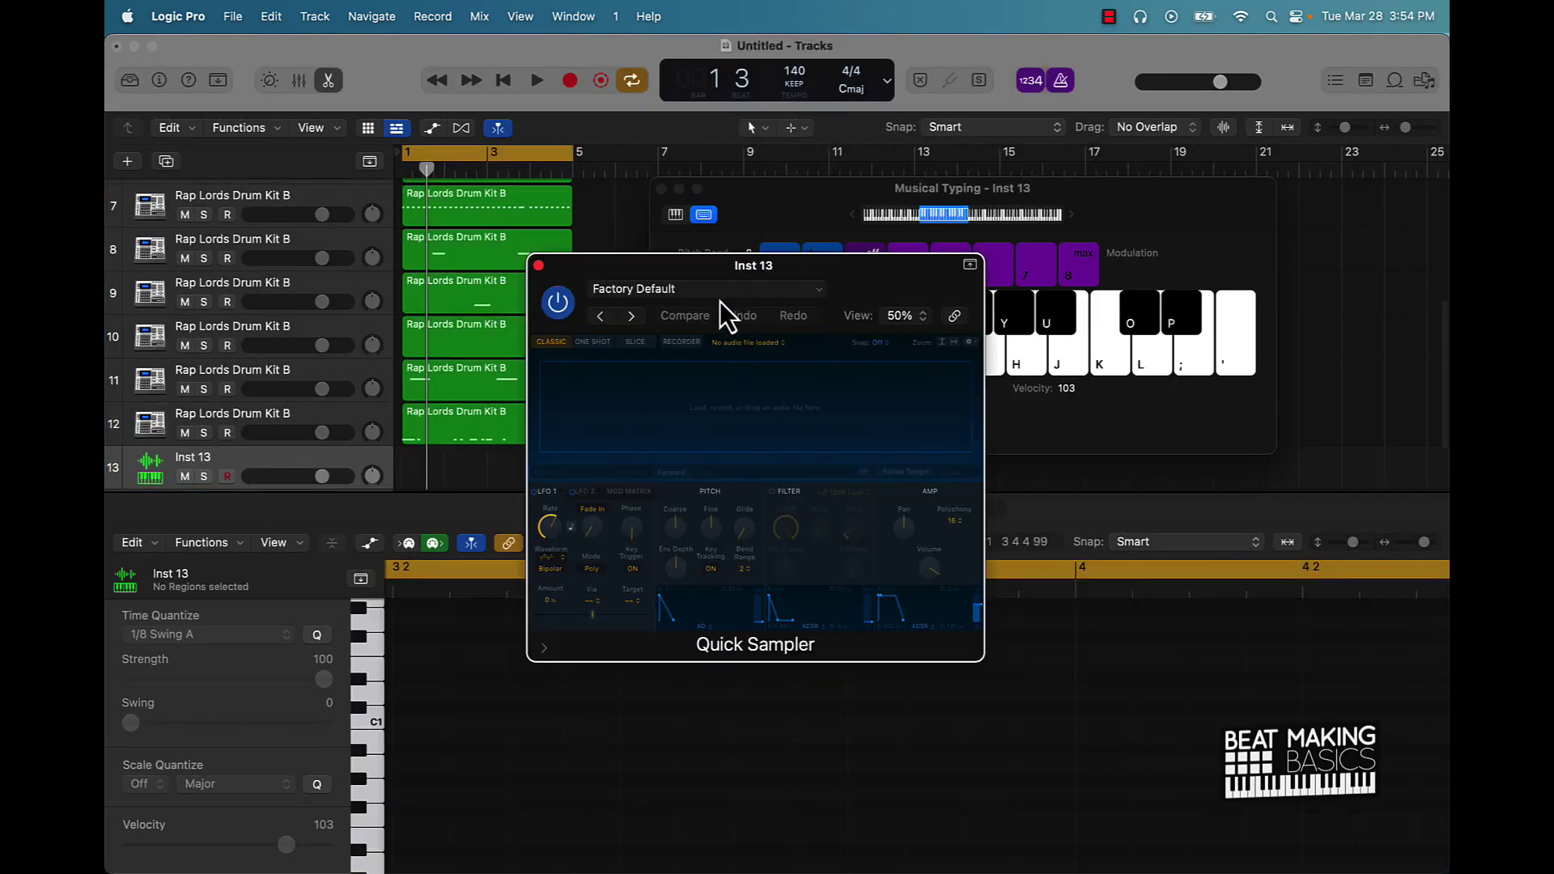
Step: Load the 808 01 preset into Quick Sampler and move its window clear of the Musical Typing keyboard
click(712, 291)
click(551, 464)
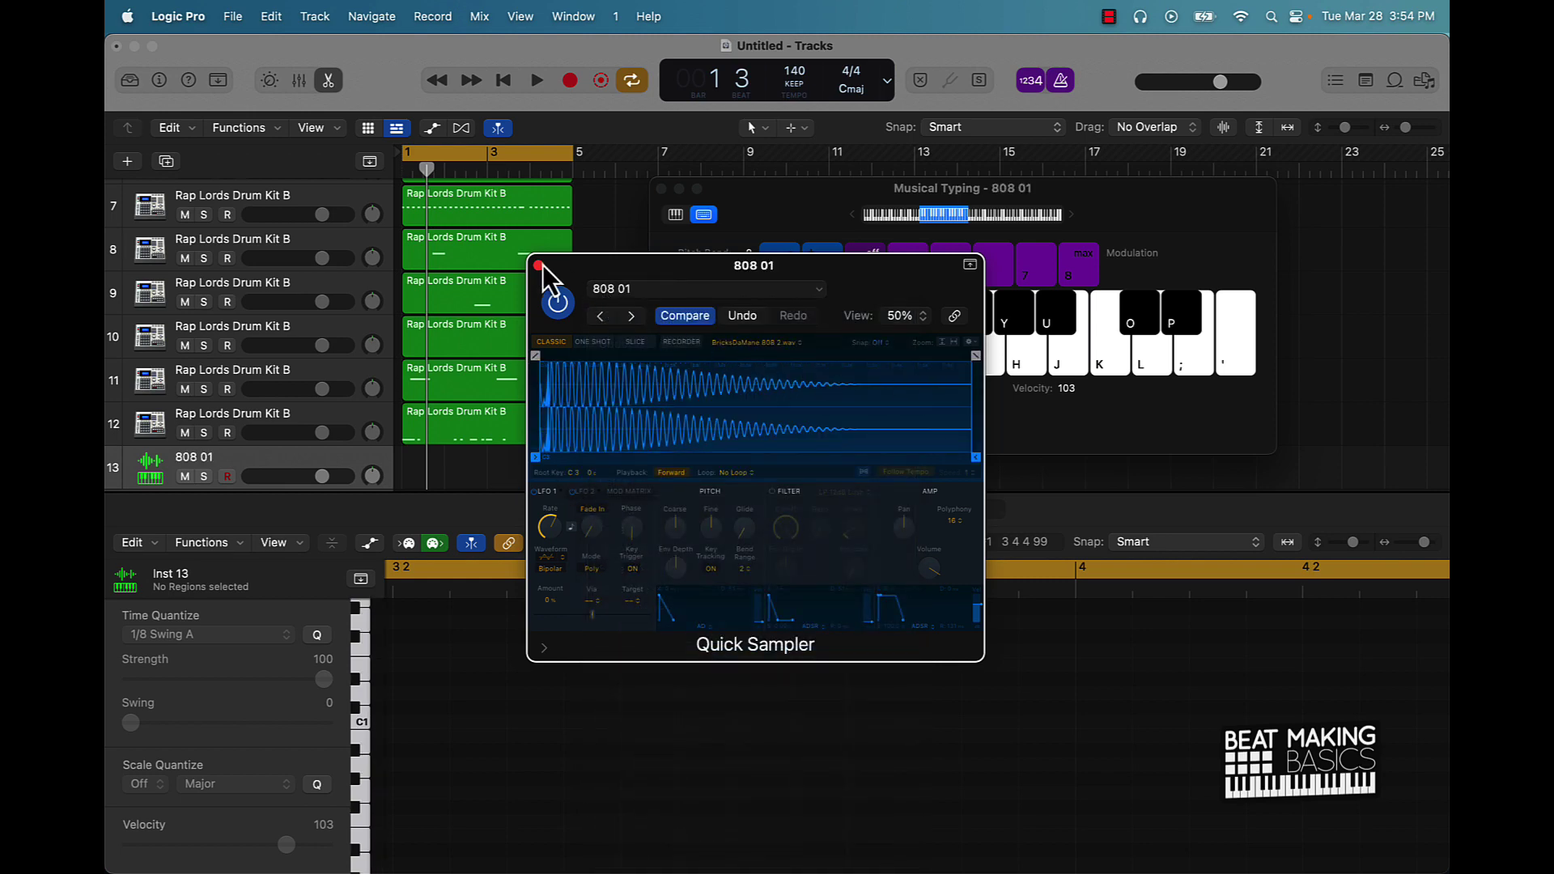
drag(593, 262, 626, 449)
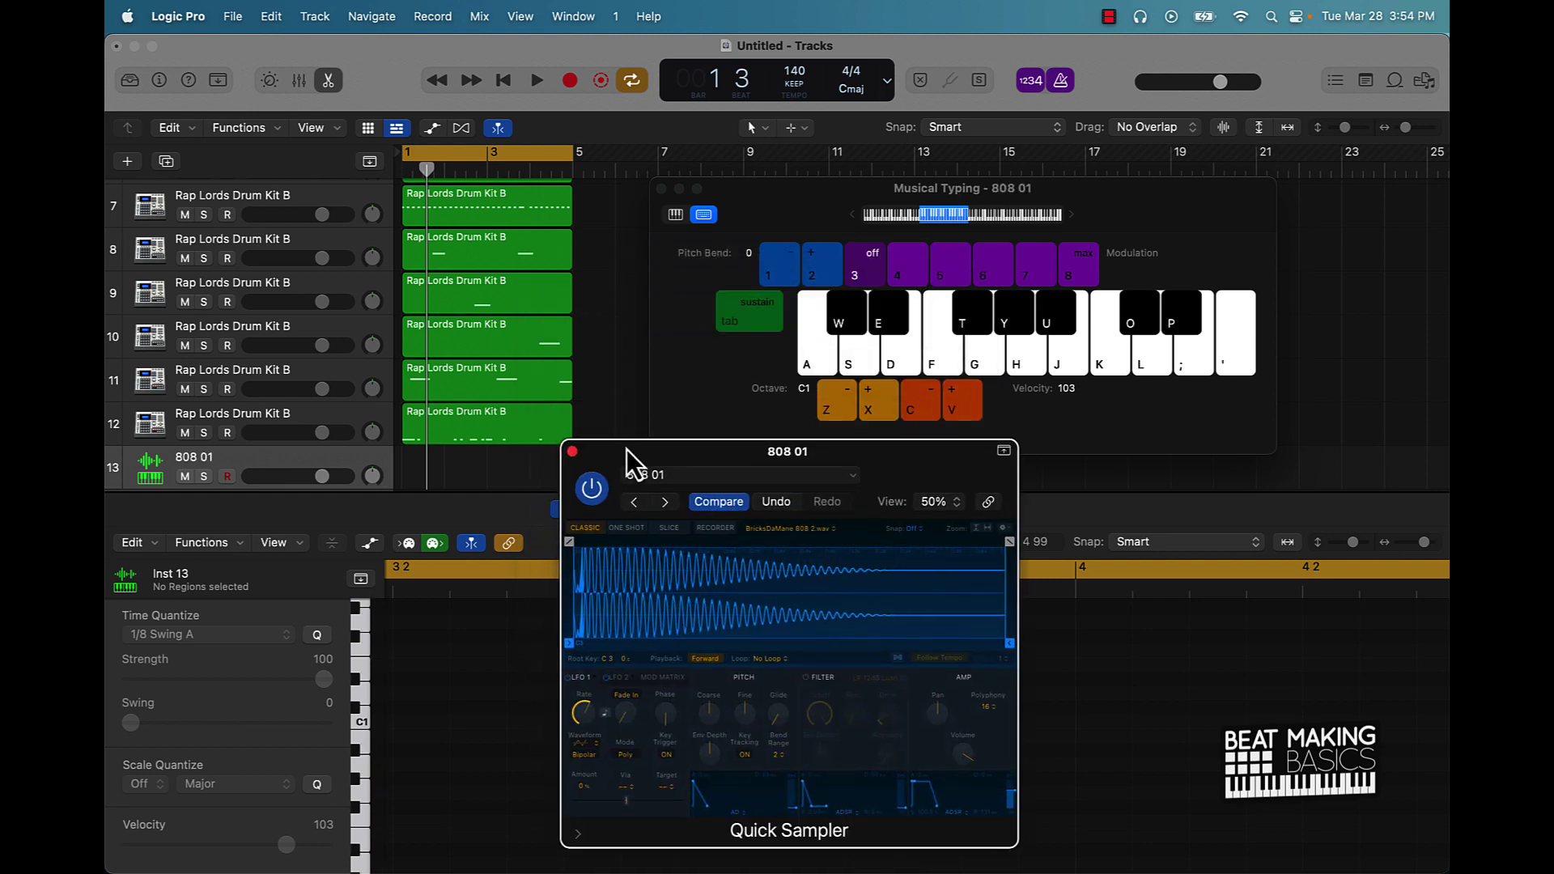
Step: Audition the 808 01 sound on various notes, shifting the Musical Typing octave between C1 and C7
key(k)
key(x)
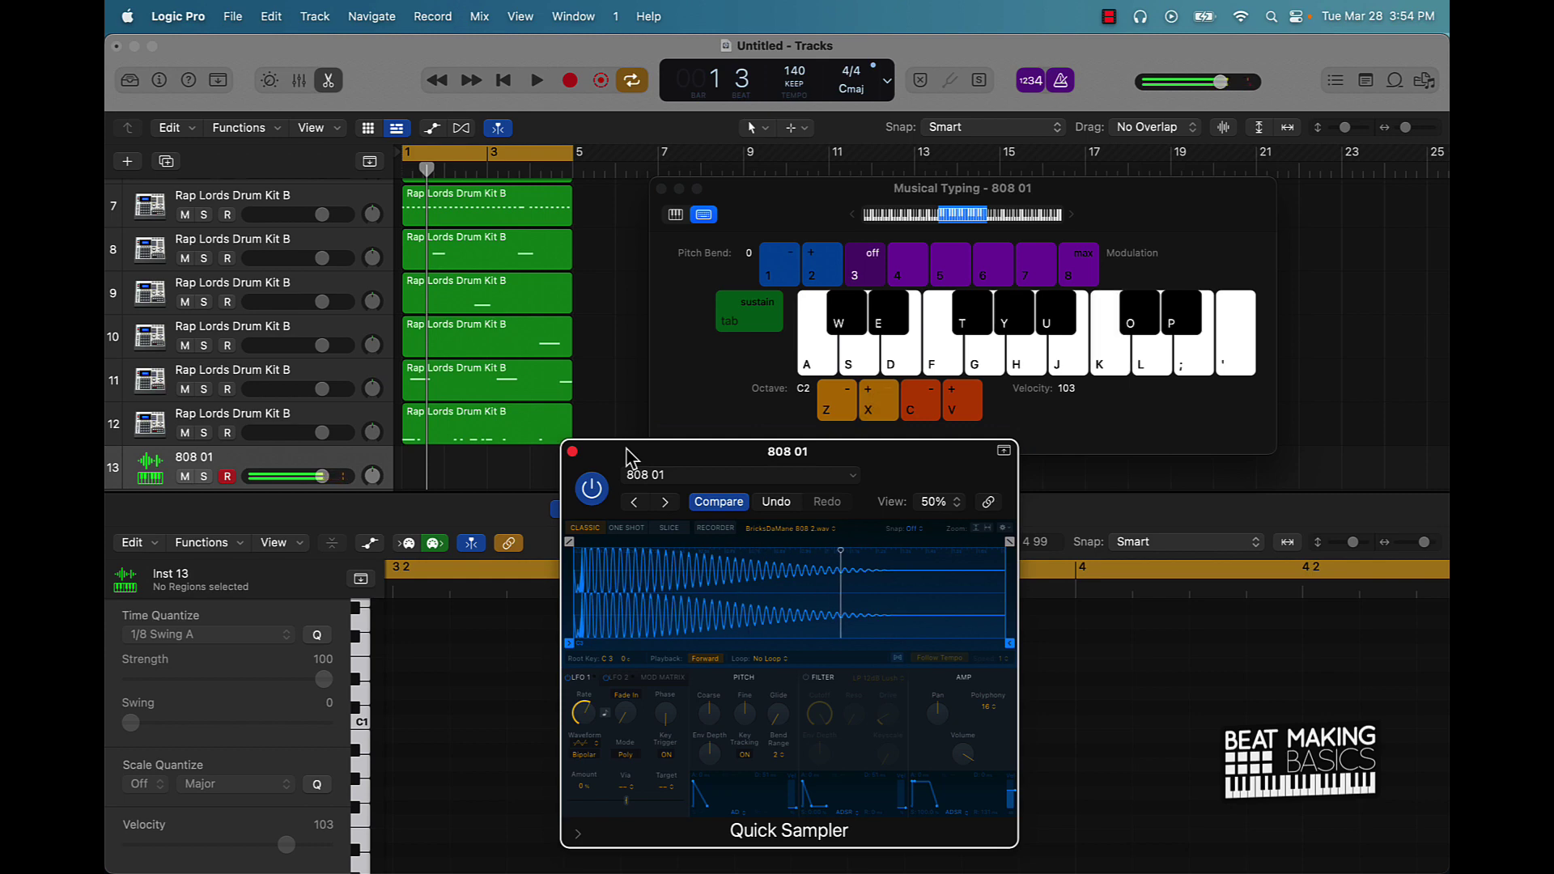
key(x)
key(k)
key(l)
key(semicolon)
key(apostrophe)
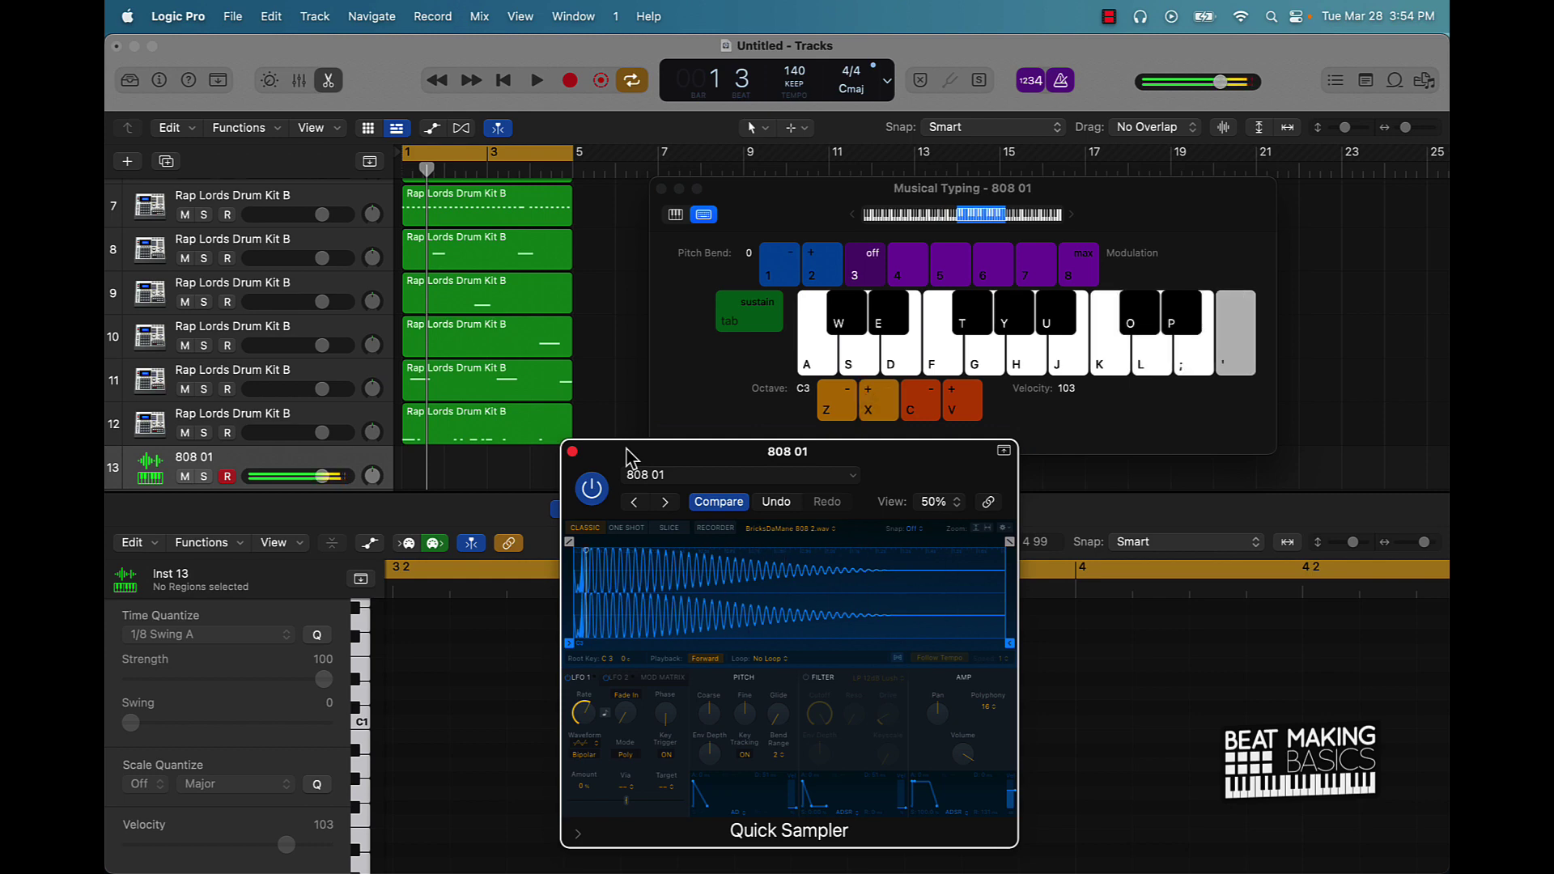
key(f)
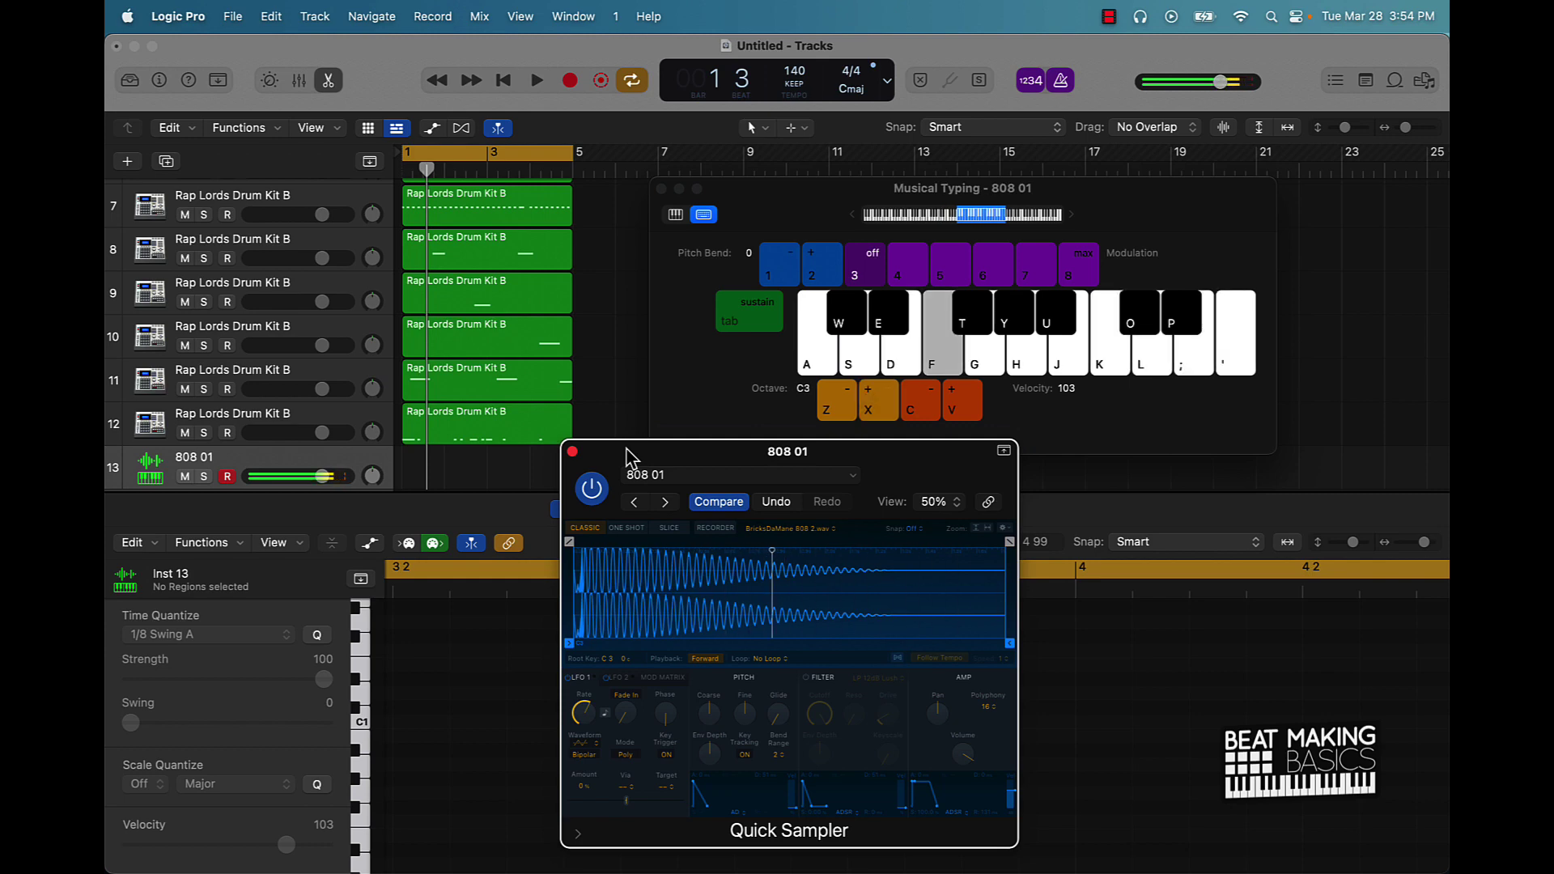
key(x)
key(t)
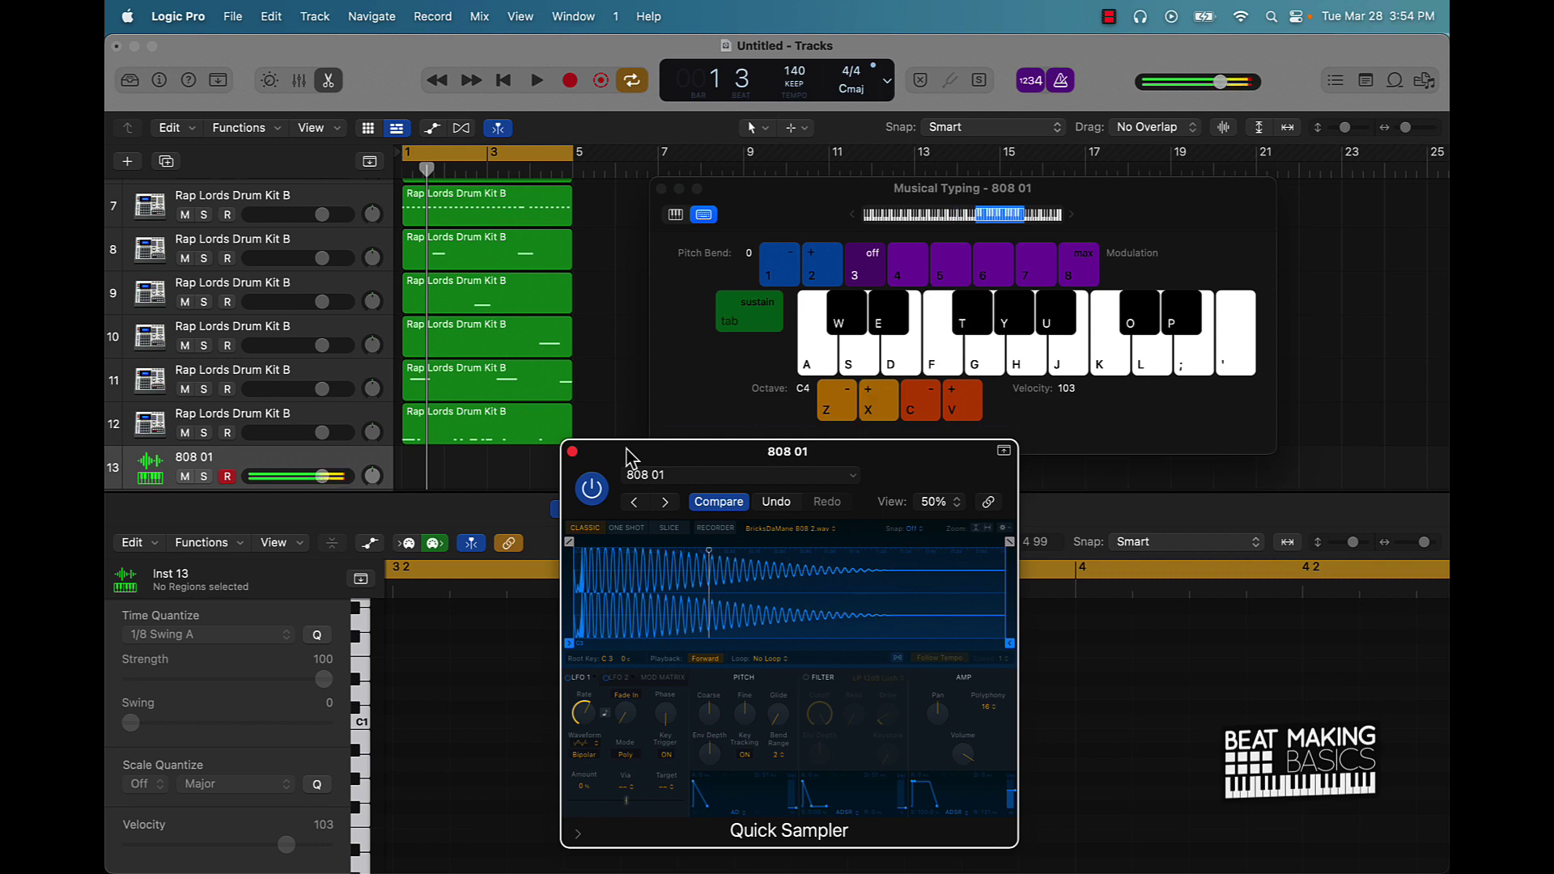
key(x)
key(t)
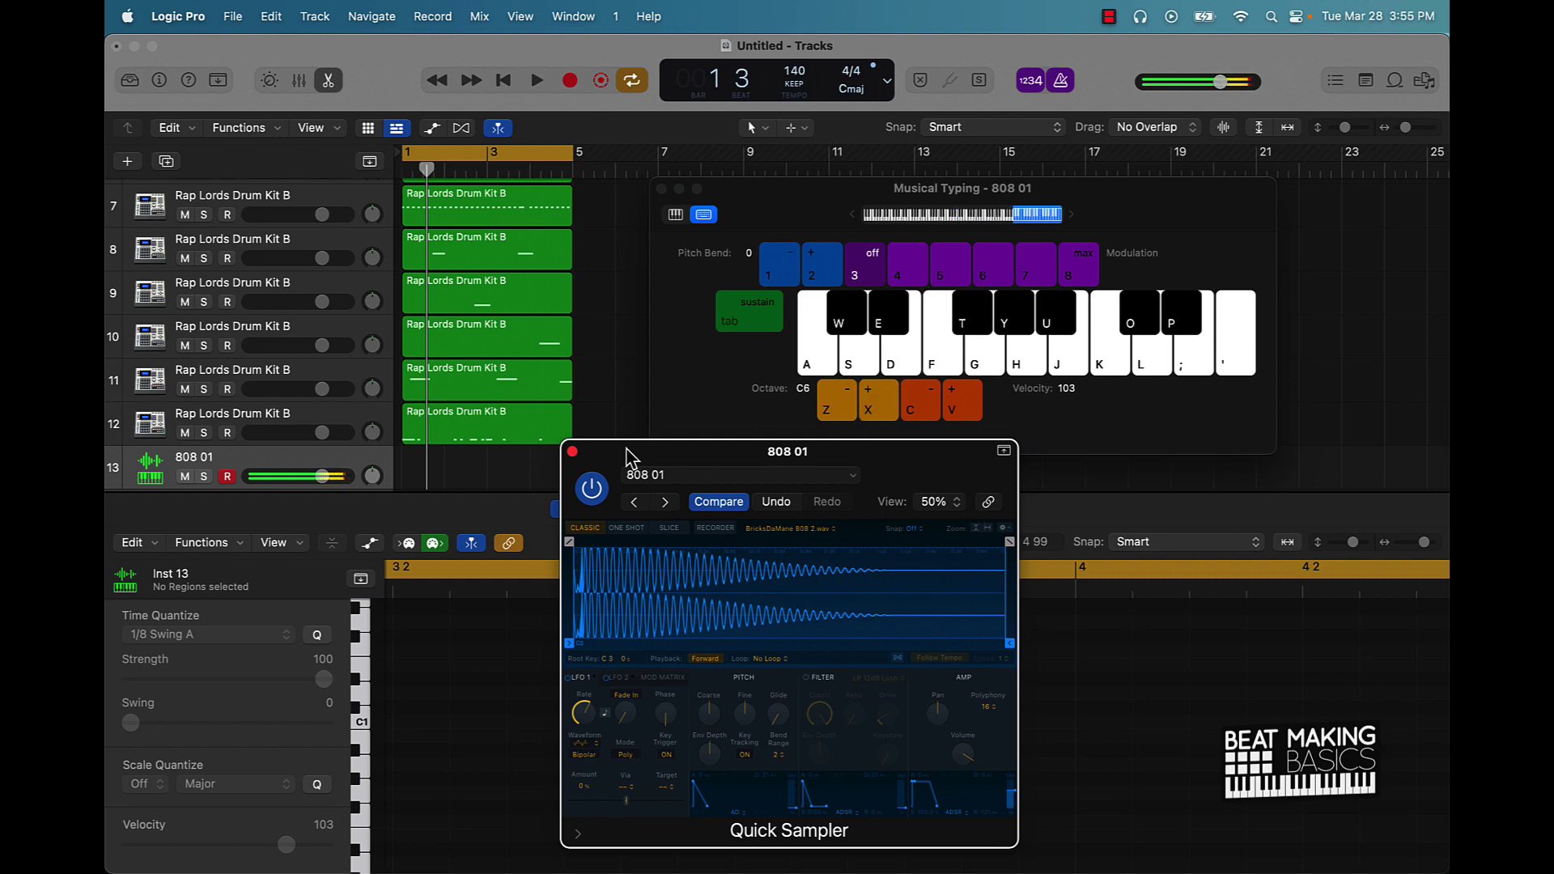
key(z)
key(z)
key(z)
key(g)
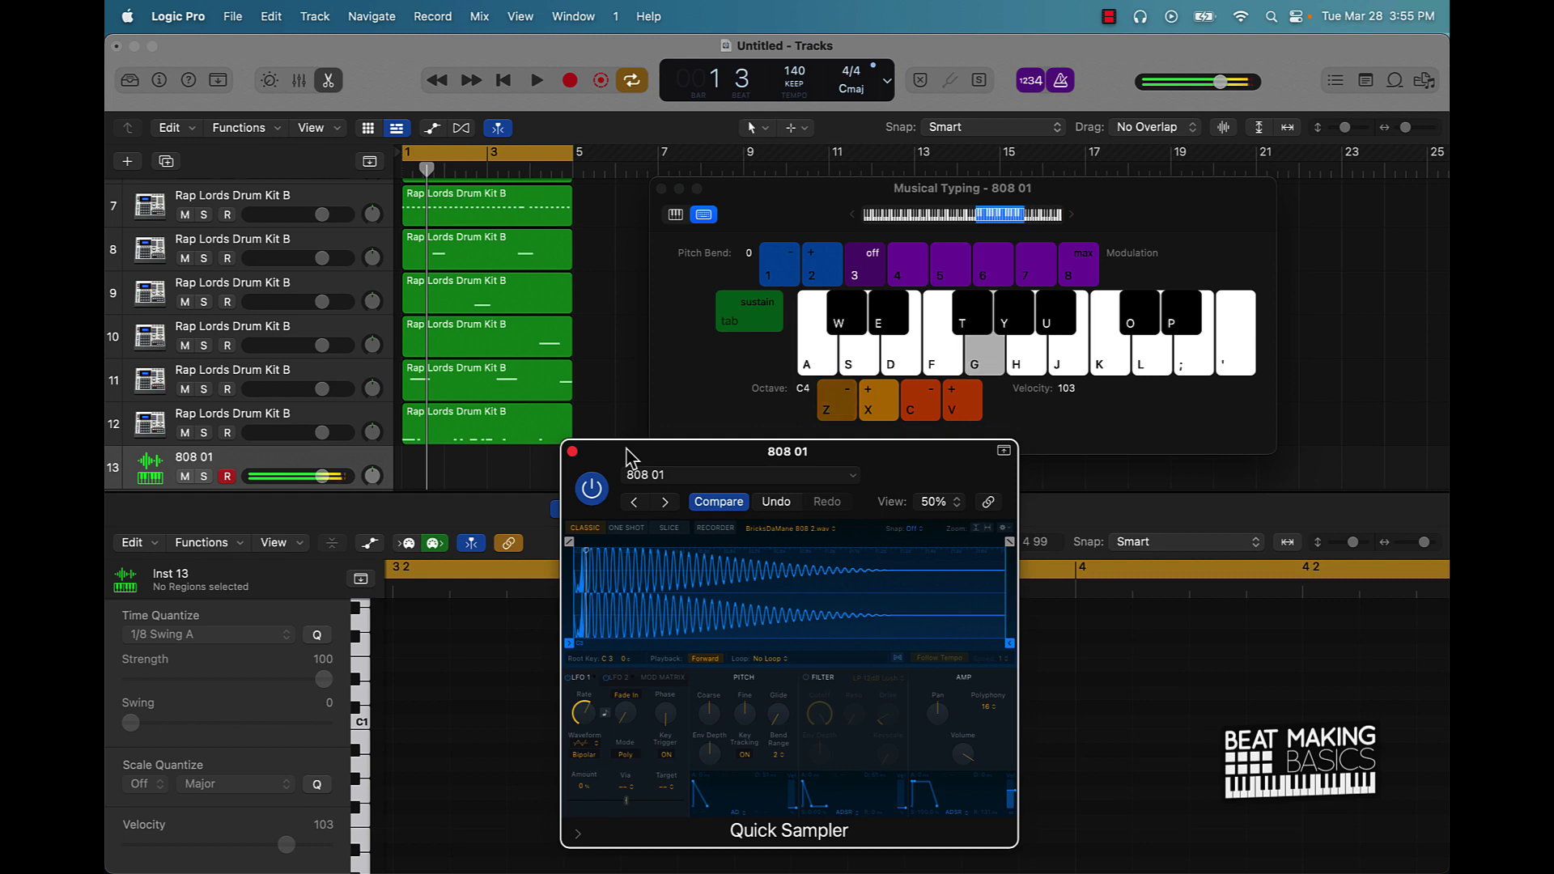
key(x)
key(x)
key(x)
key(x)
key(g)
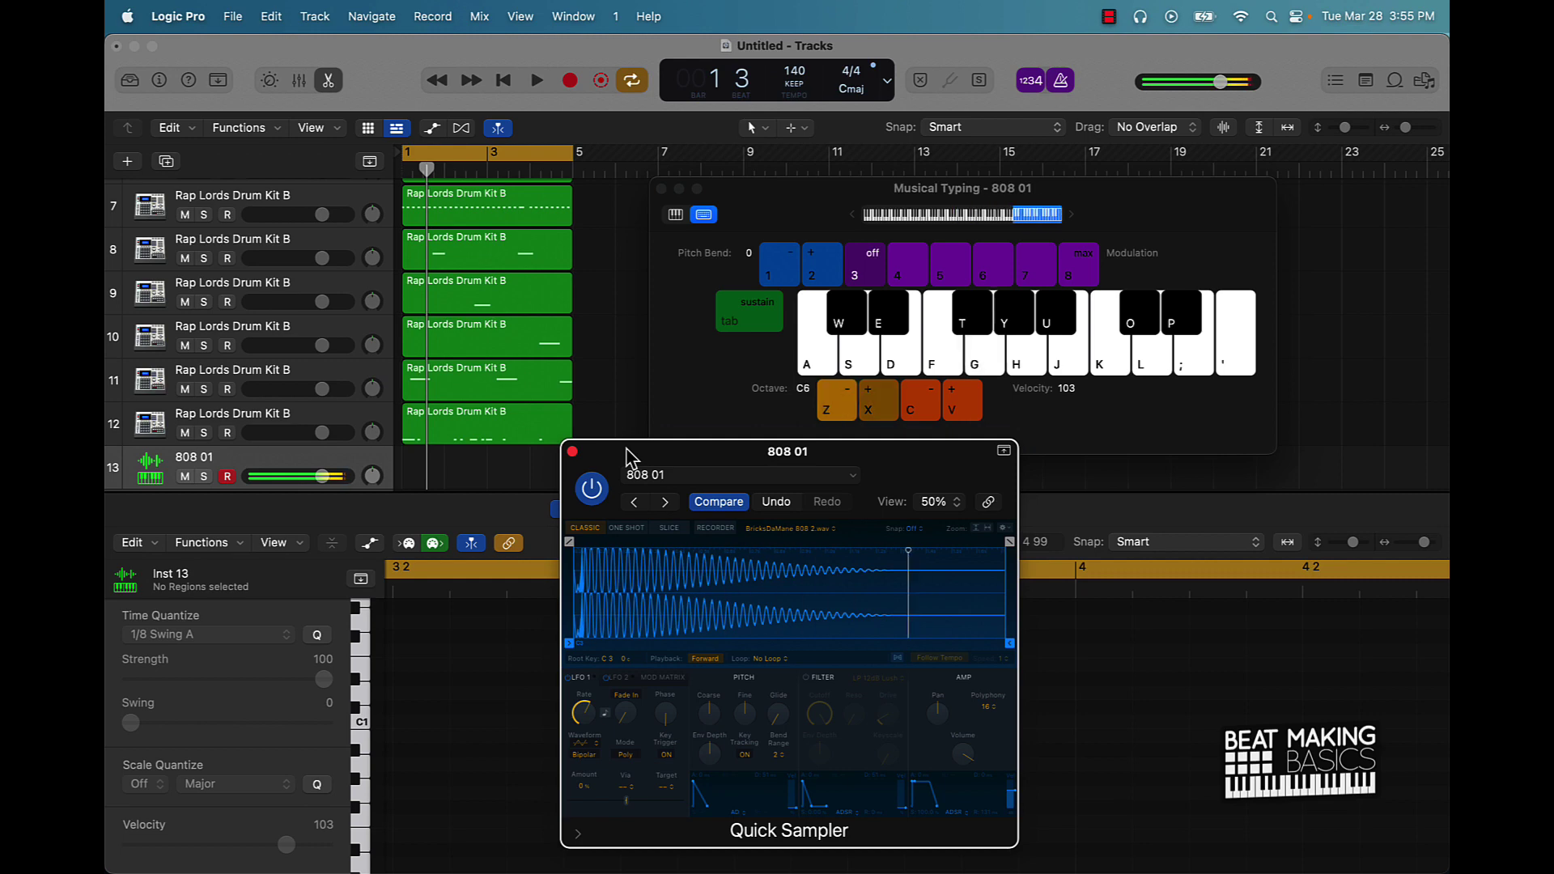
Step: Play the loop and try 808 notes over it, lowering the Musical Typing octave to C3 and rehearsing F#3
key(space)
key(g)
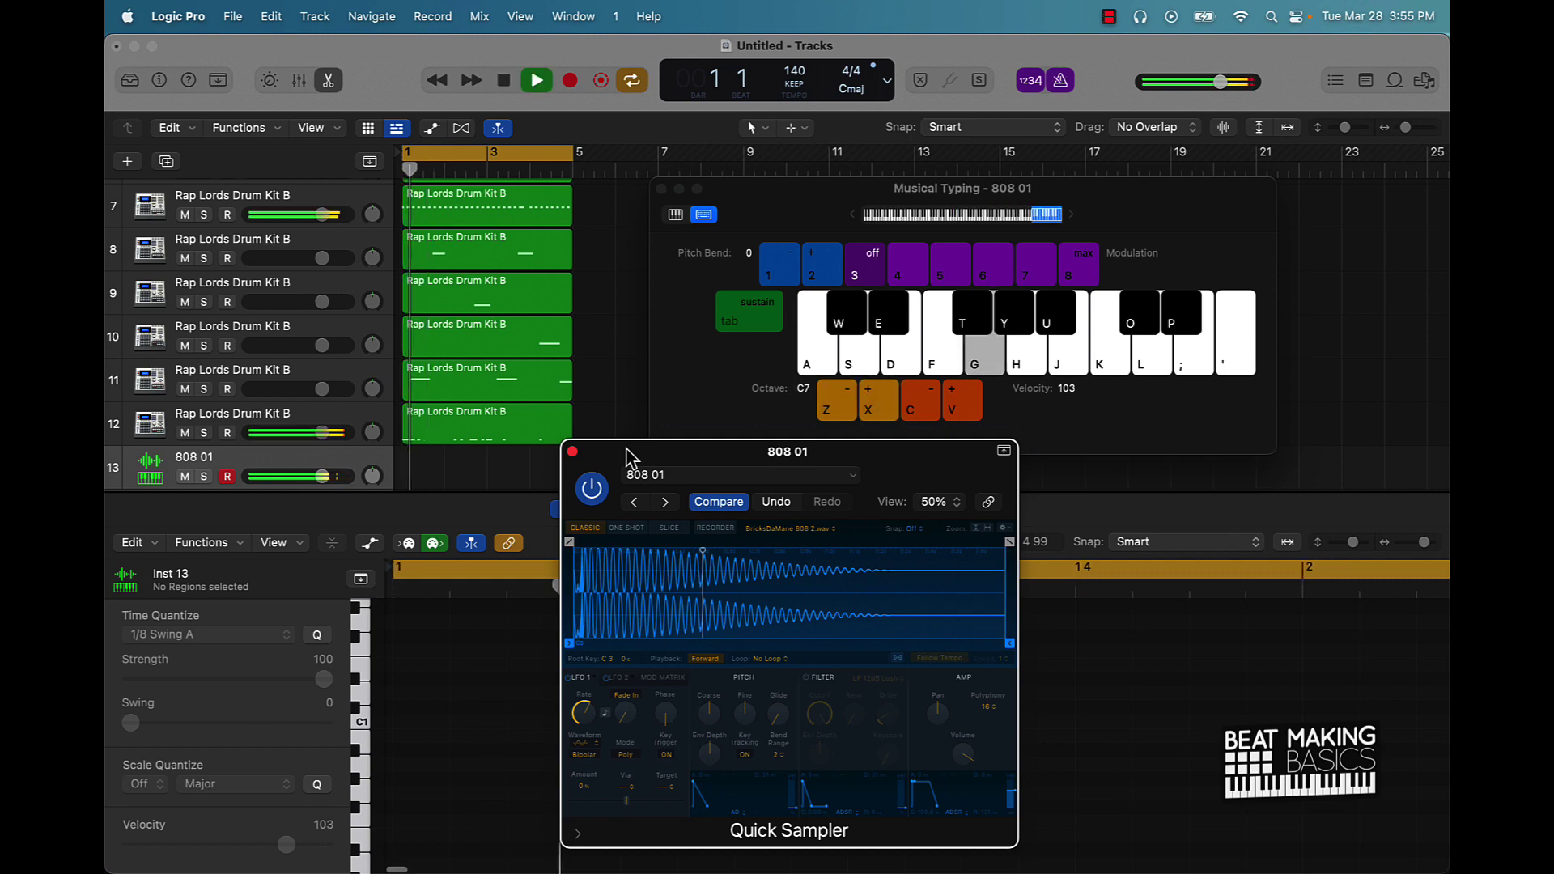
key(g)
key(g)
key(z)
key(z)
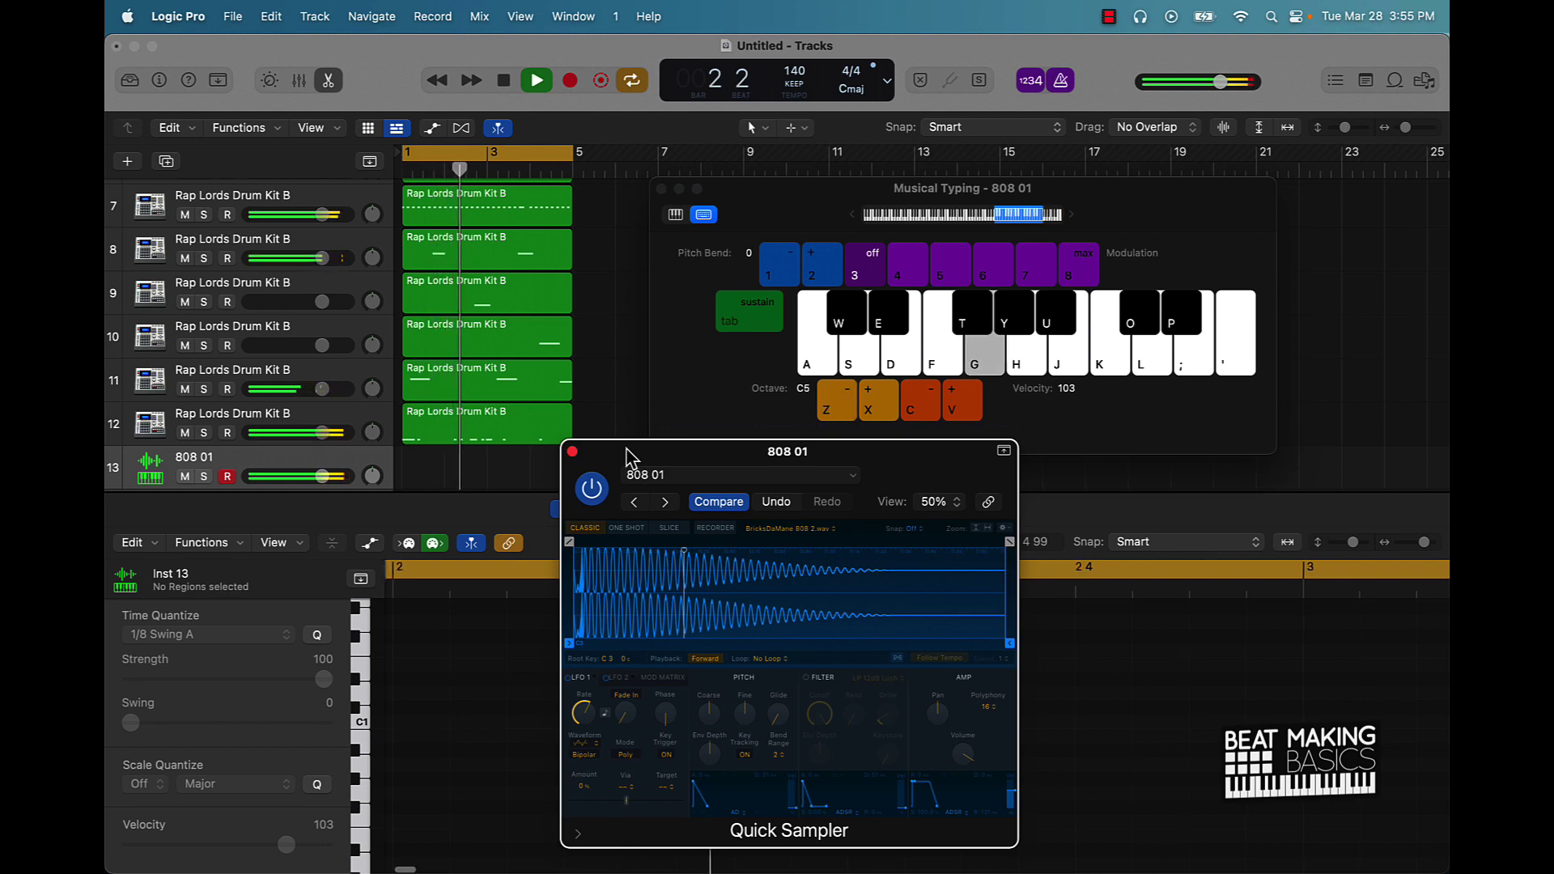
key(g)
key(z)
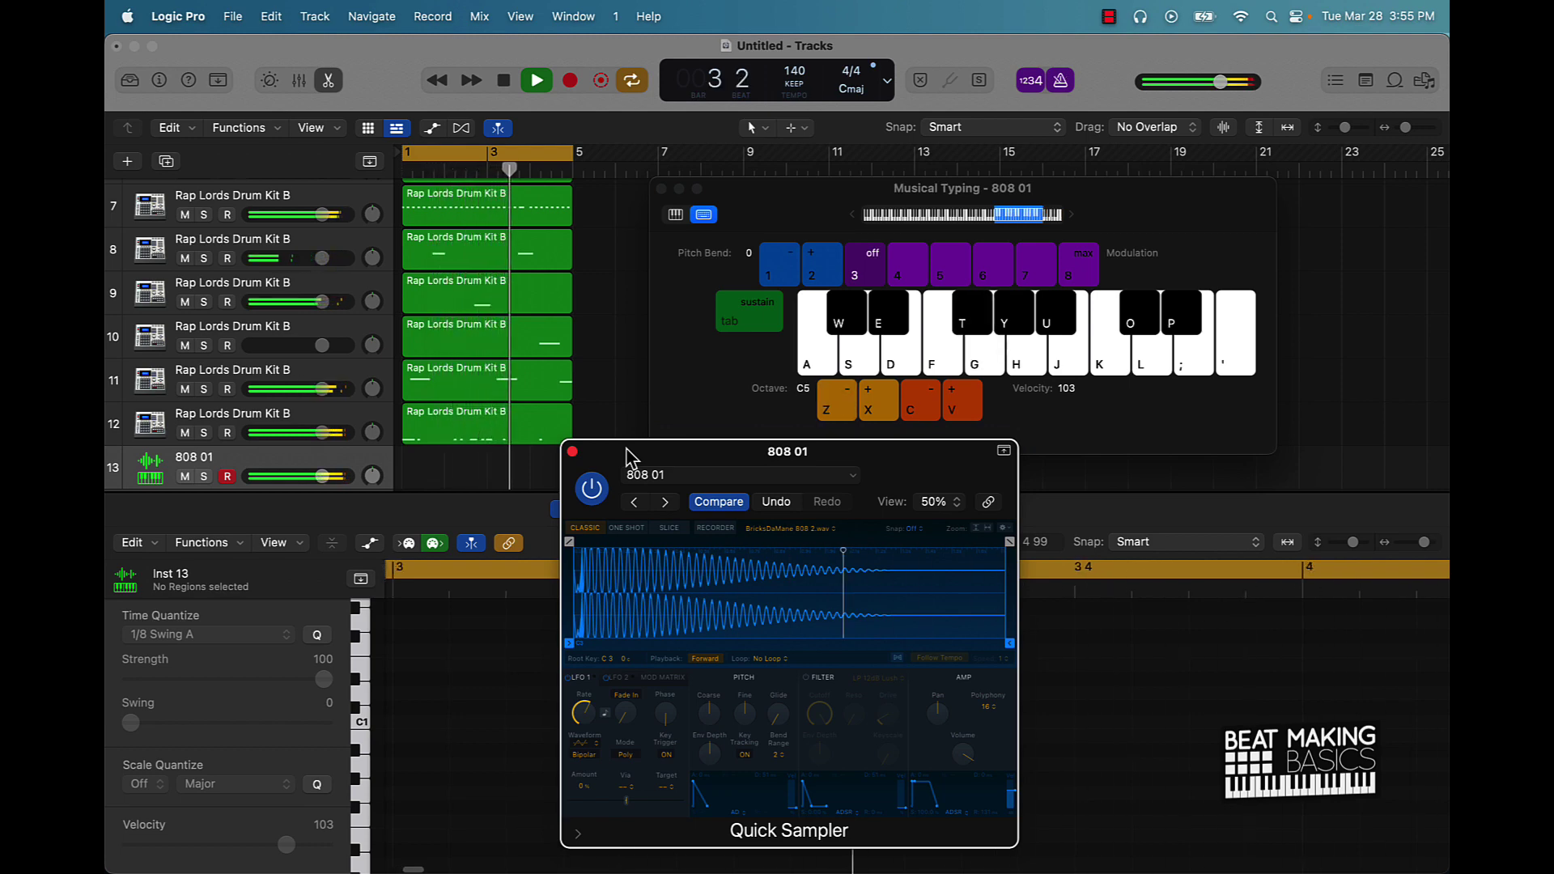
key(z)
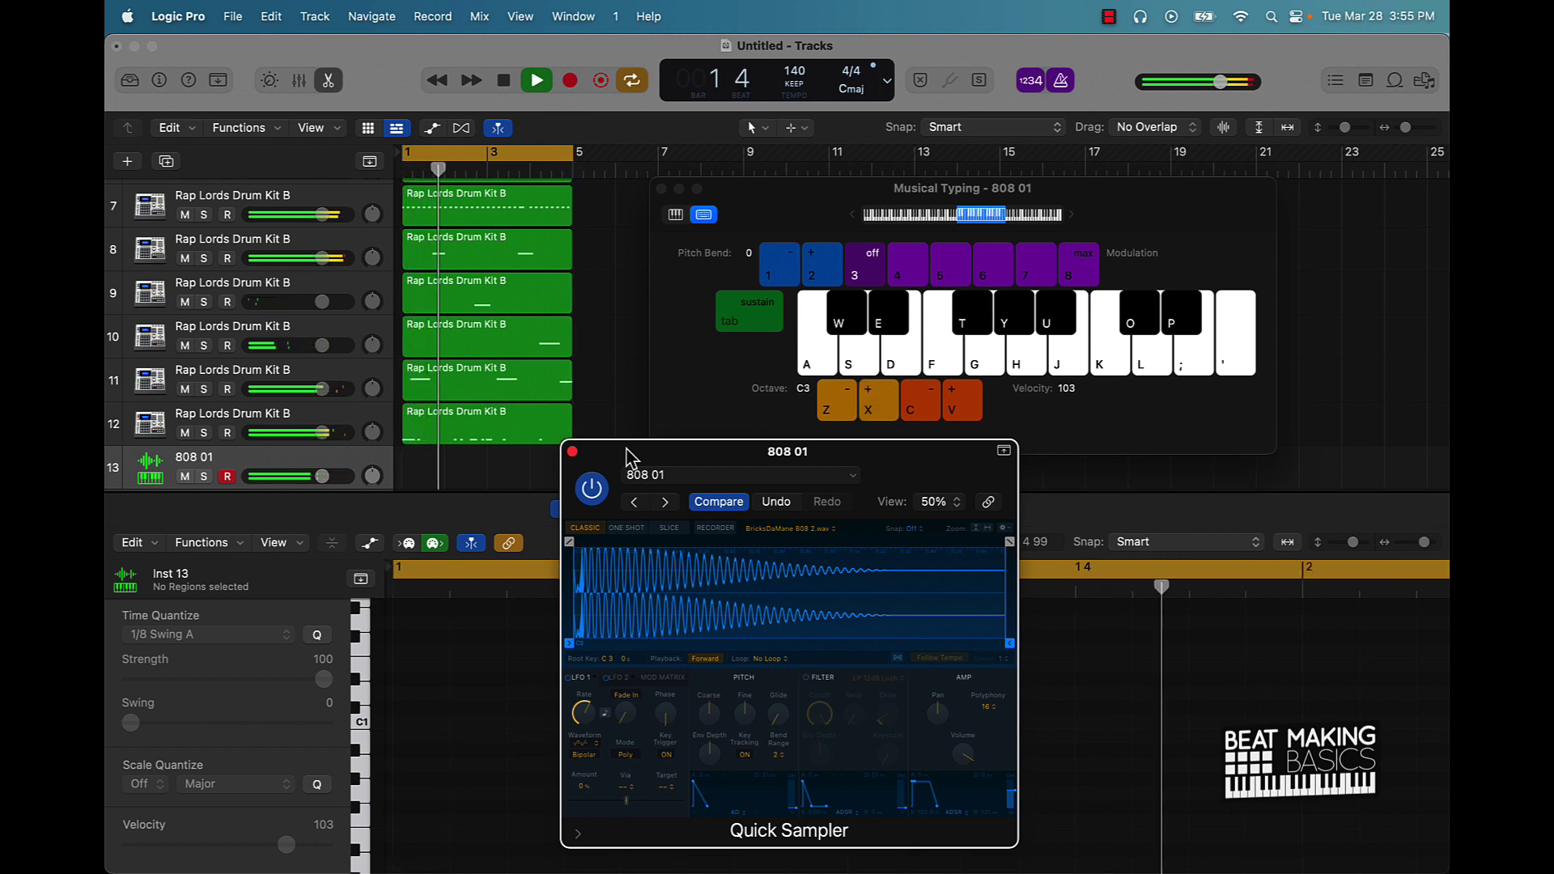
key(t)
key(t)
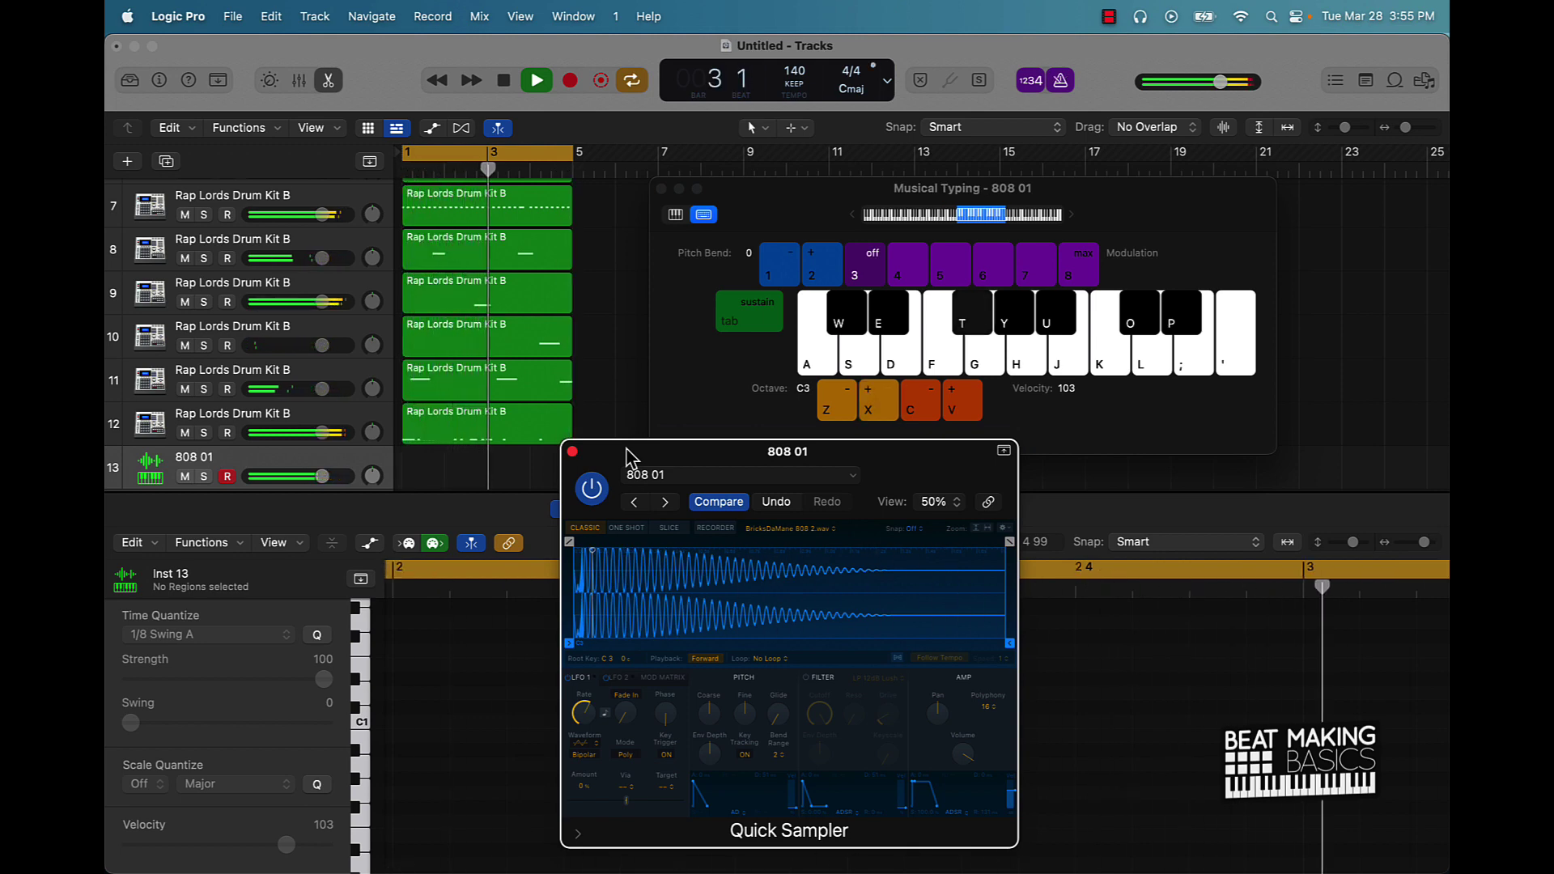
key(t)
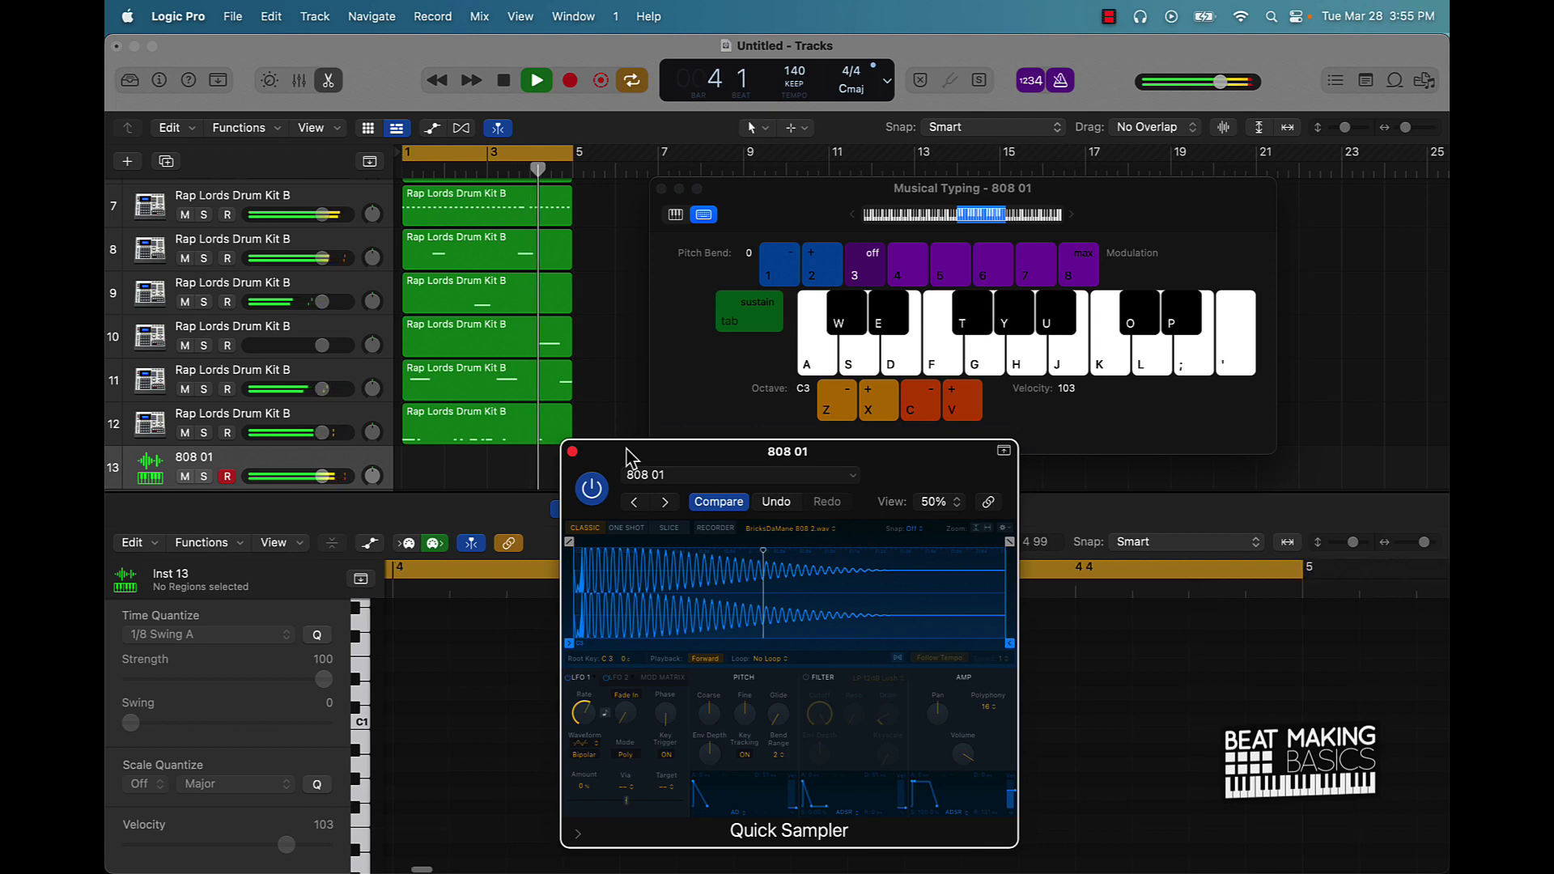
key(t)
Step: Record a first pass of 808 notes on F#3 from bar 2 to the end of the four-bar loop
key(r)
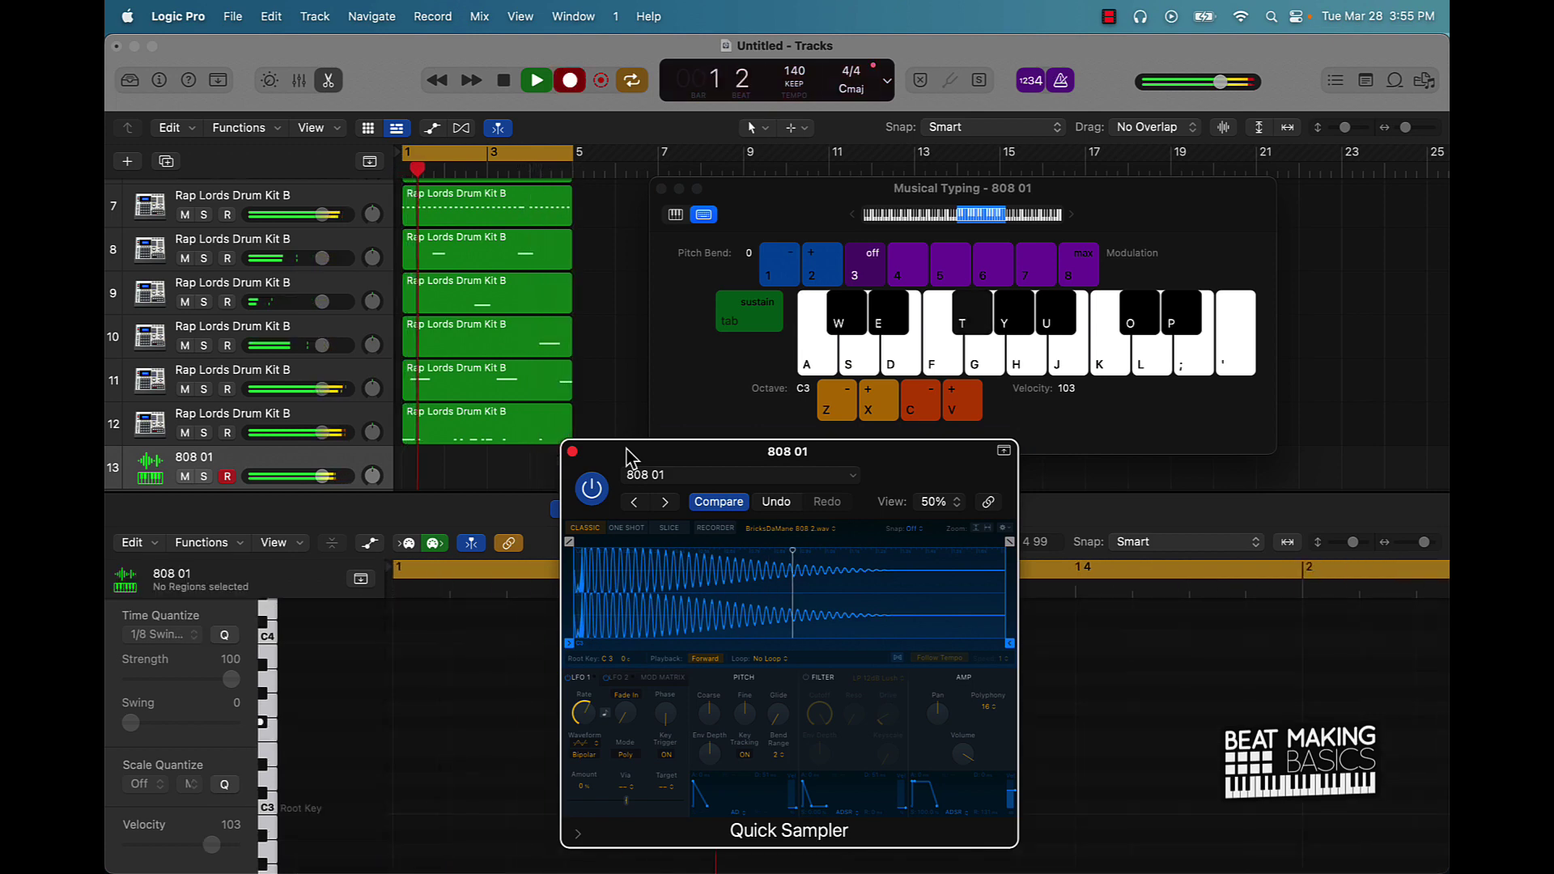
key(t)
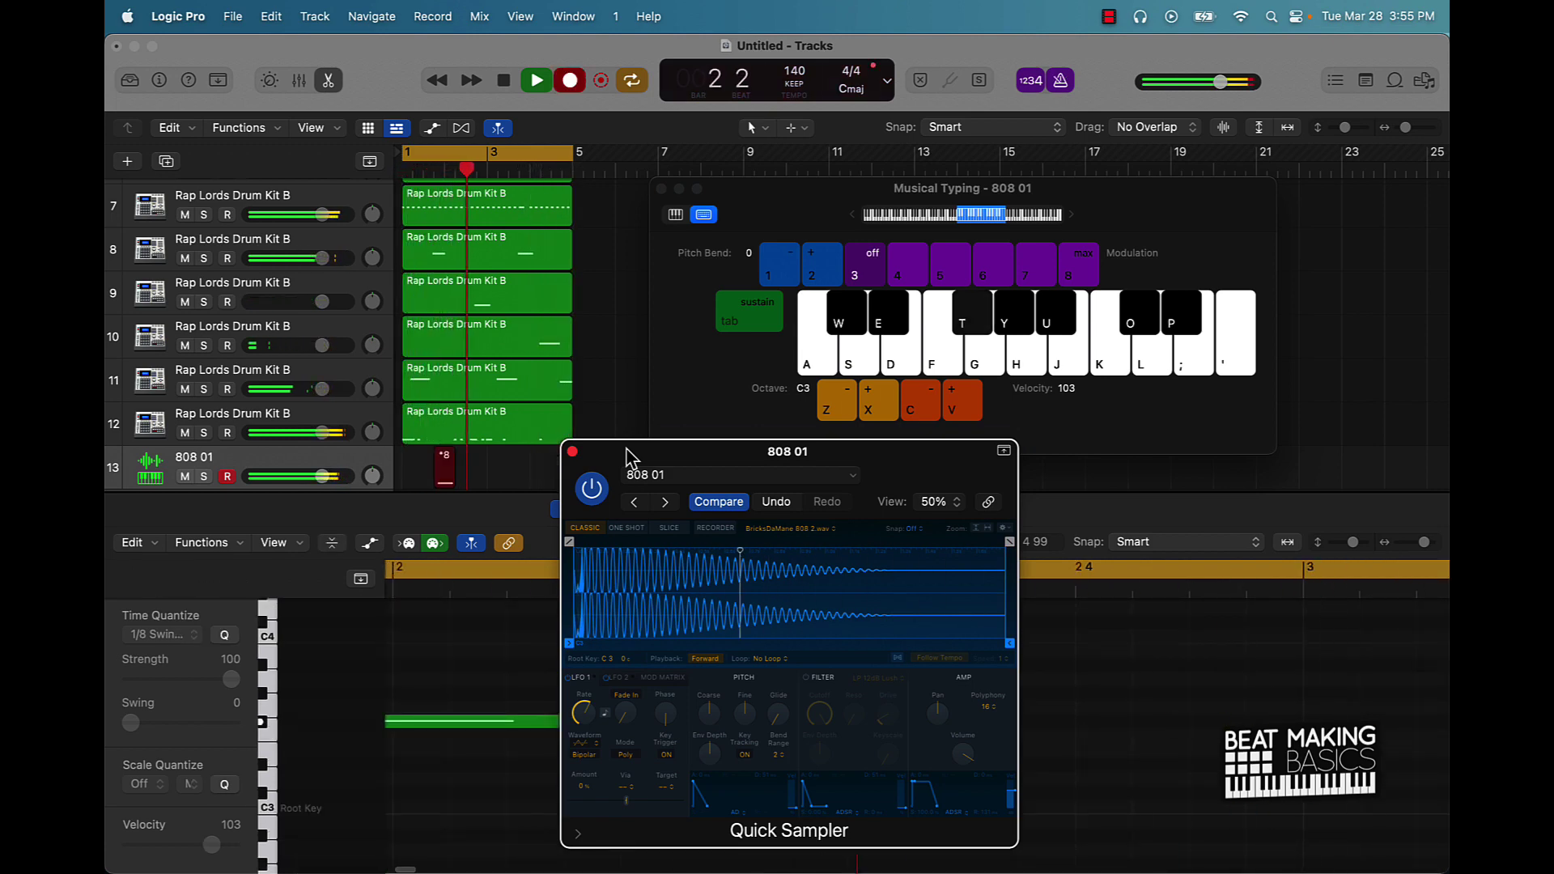
key(t)
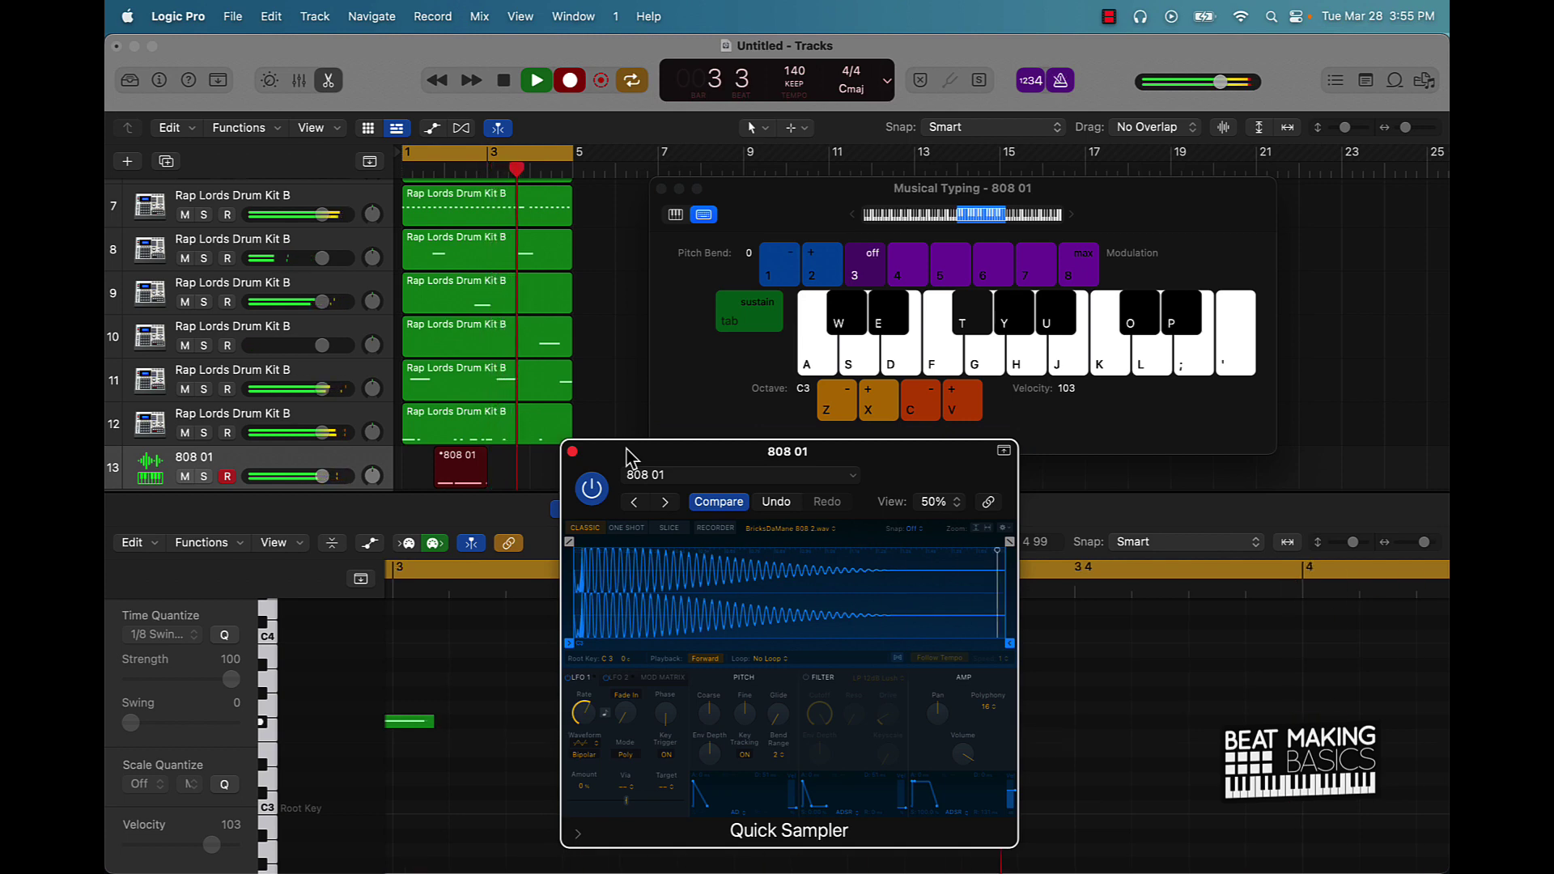
key(t)
key(t)
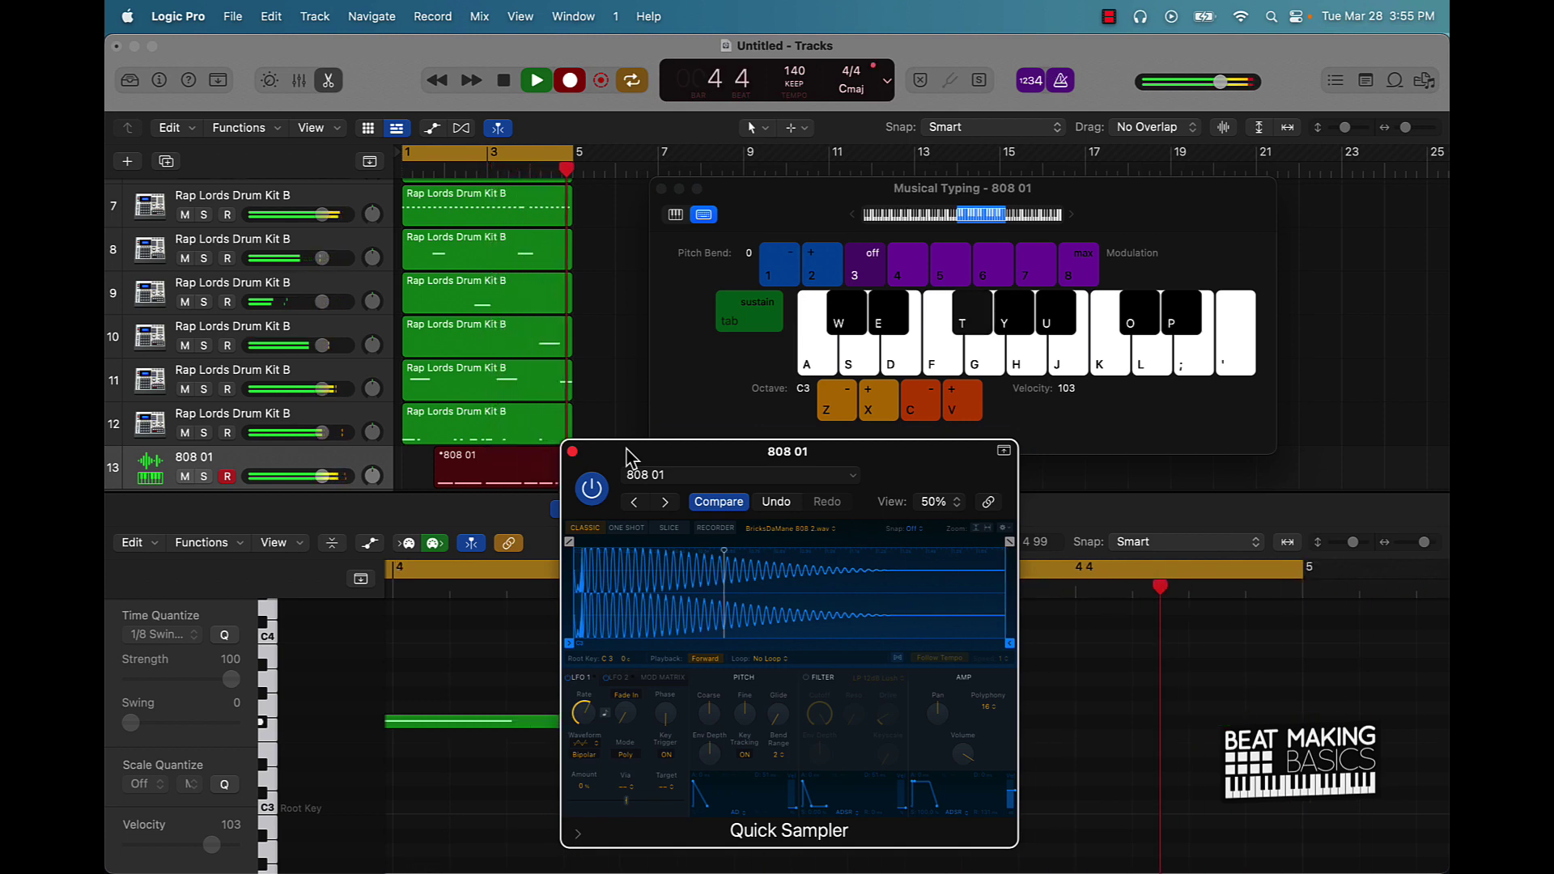
key(space)
Step: Record a second pass of F#3 notes to fill the opening of the 808 region, and close the Quick Sampler window
key(r)
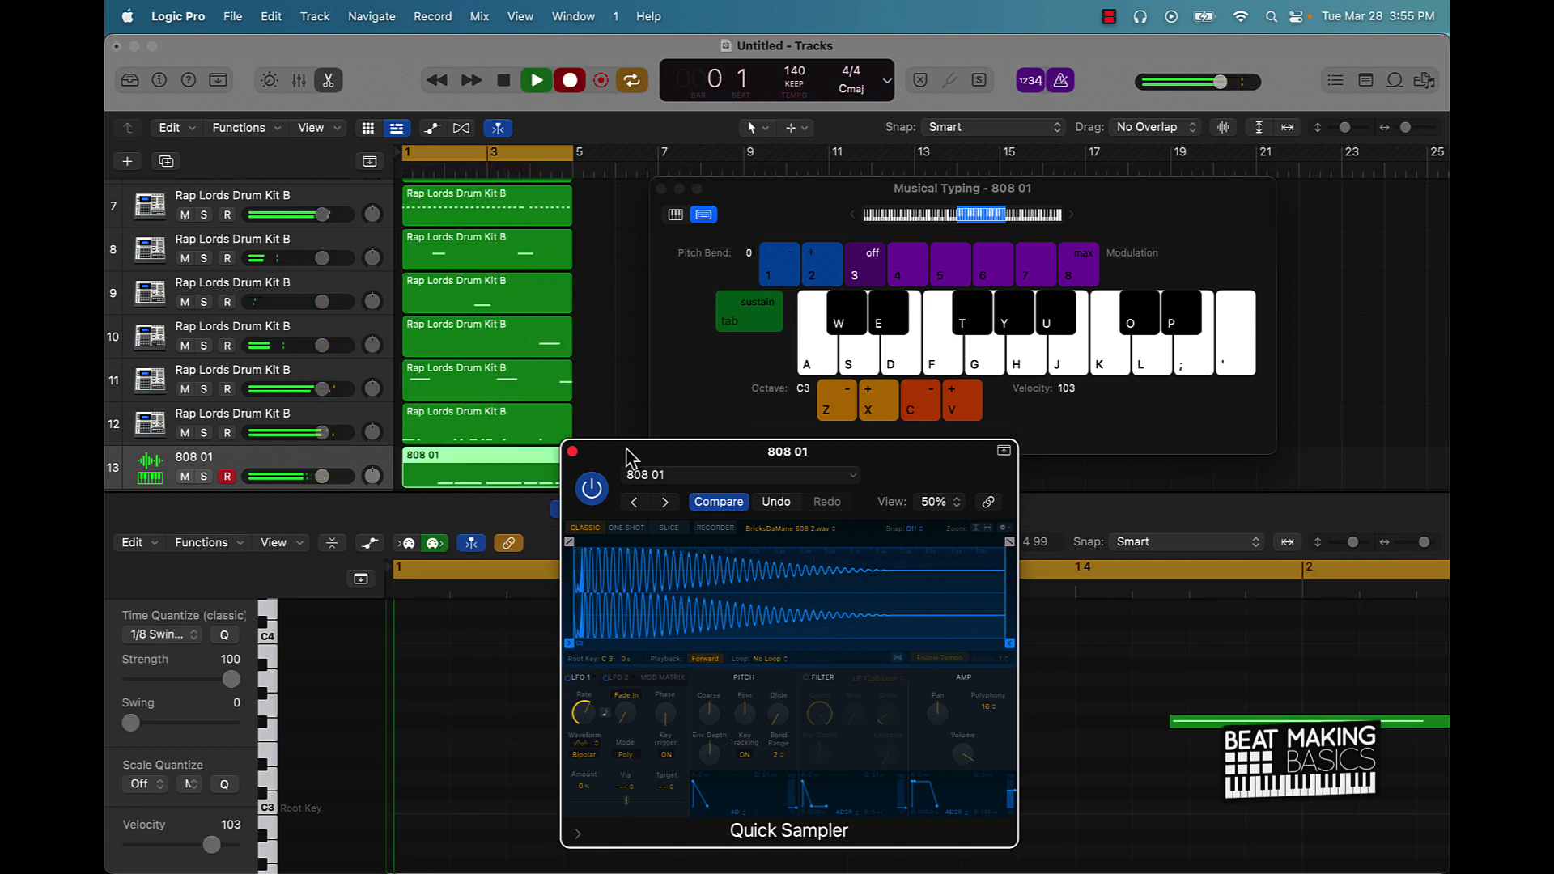
key(t)
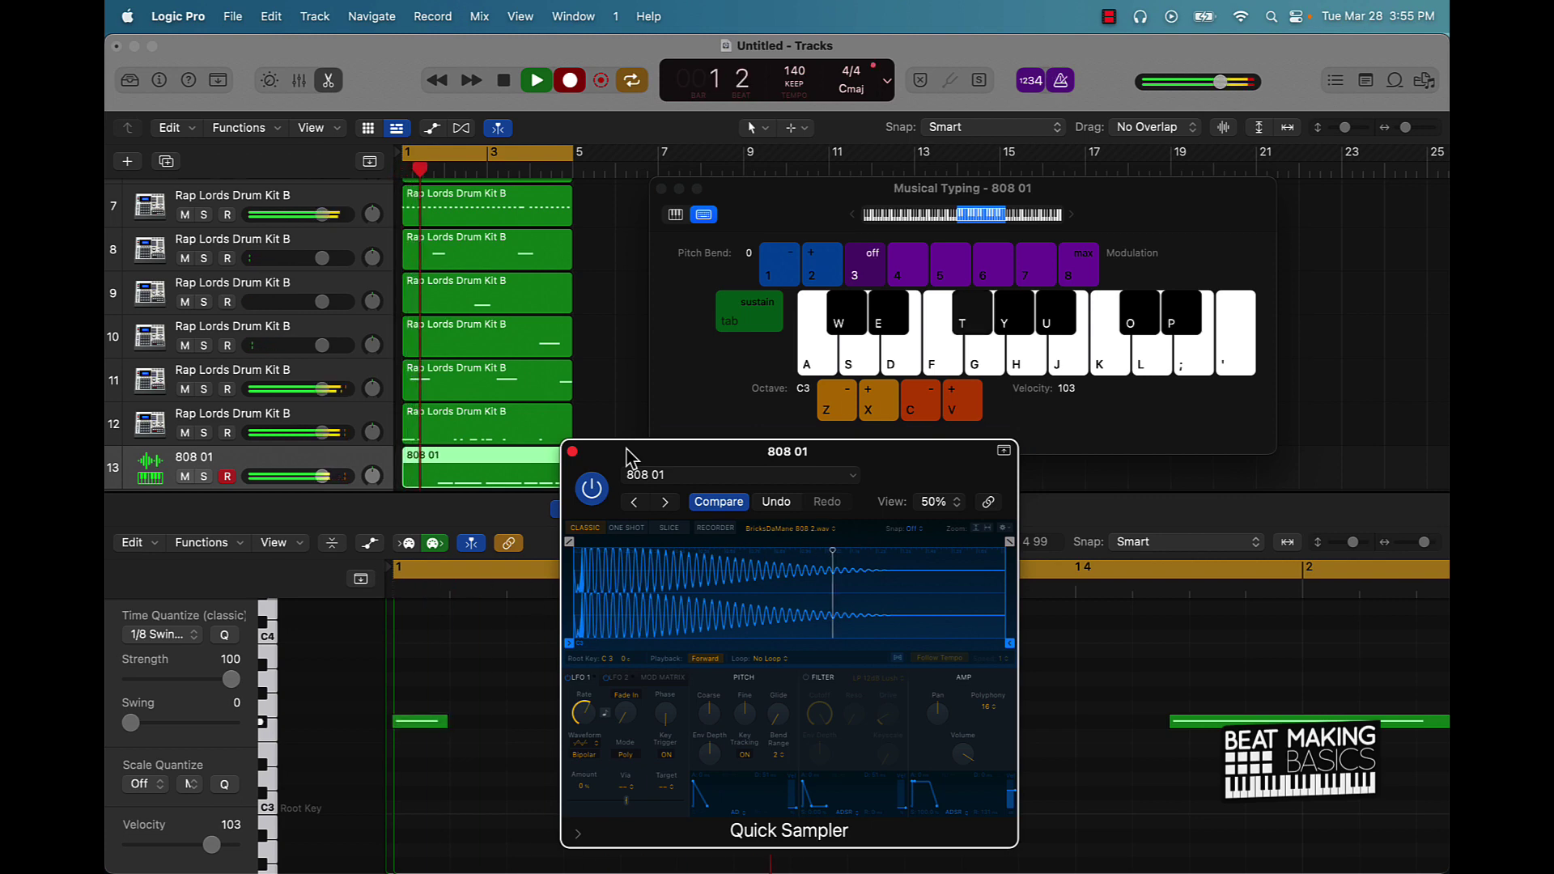
key(t)
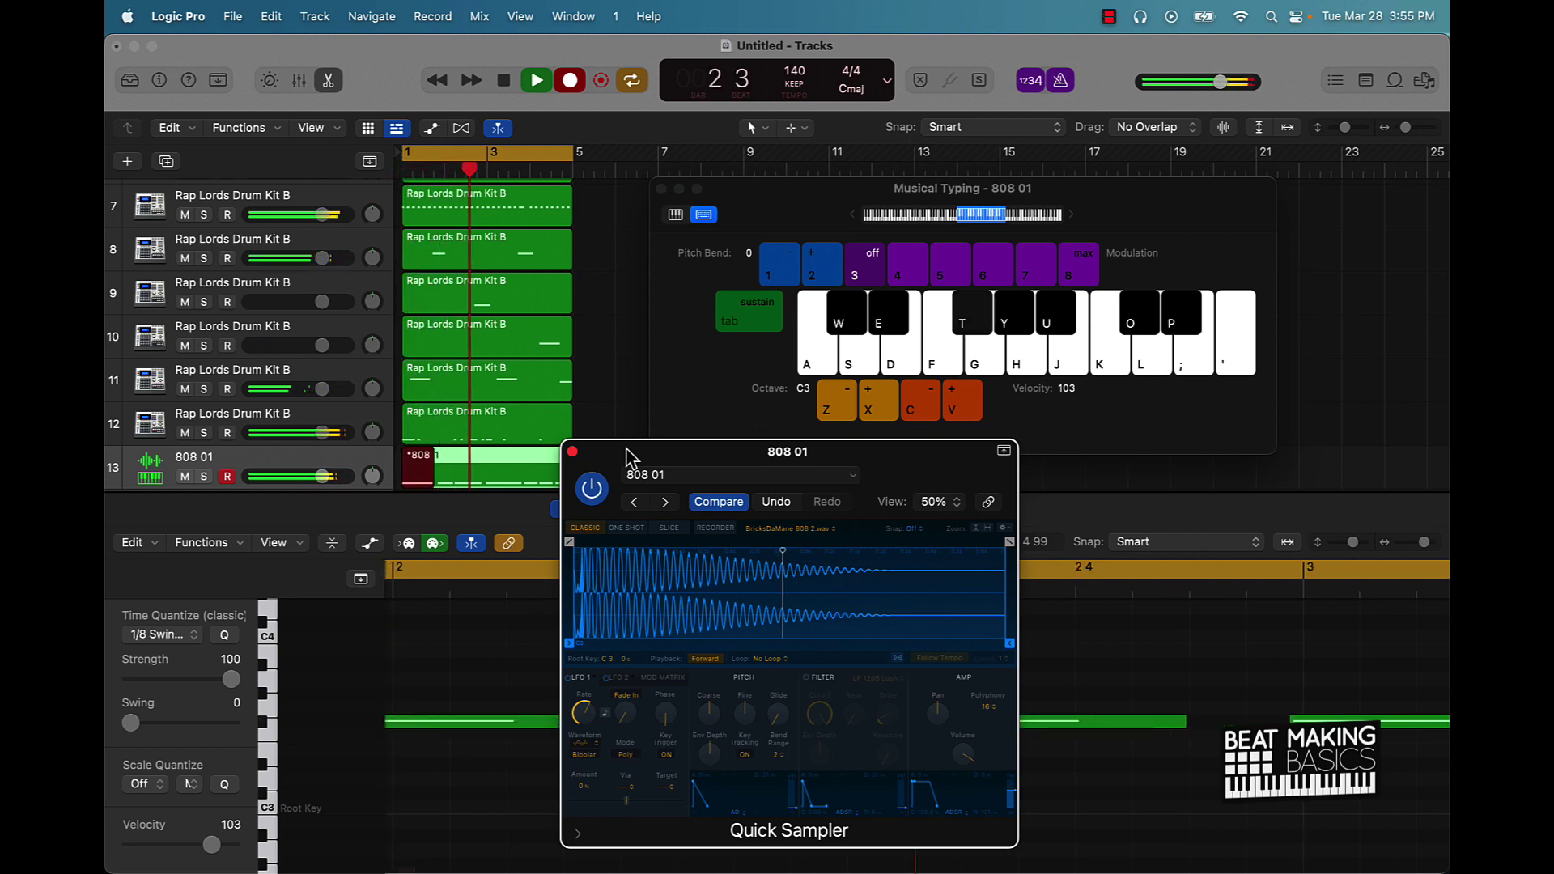
key(t)
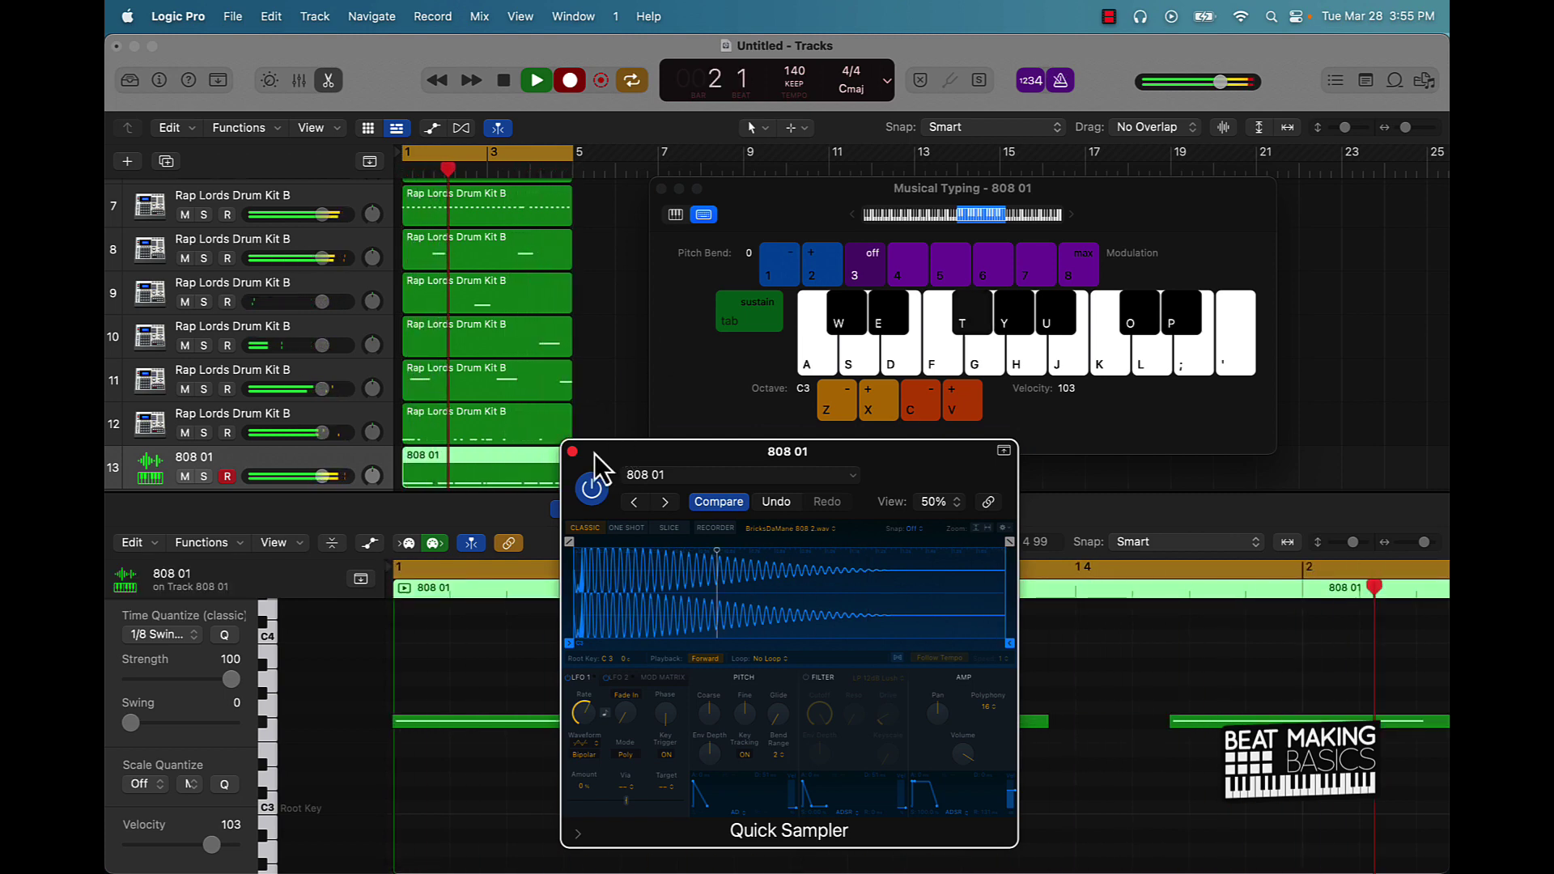
click(572, 451)
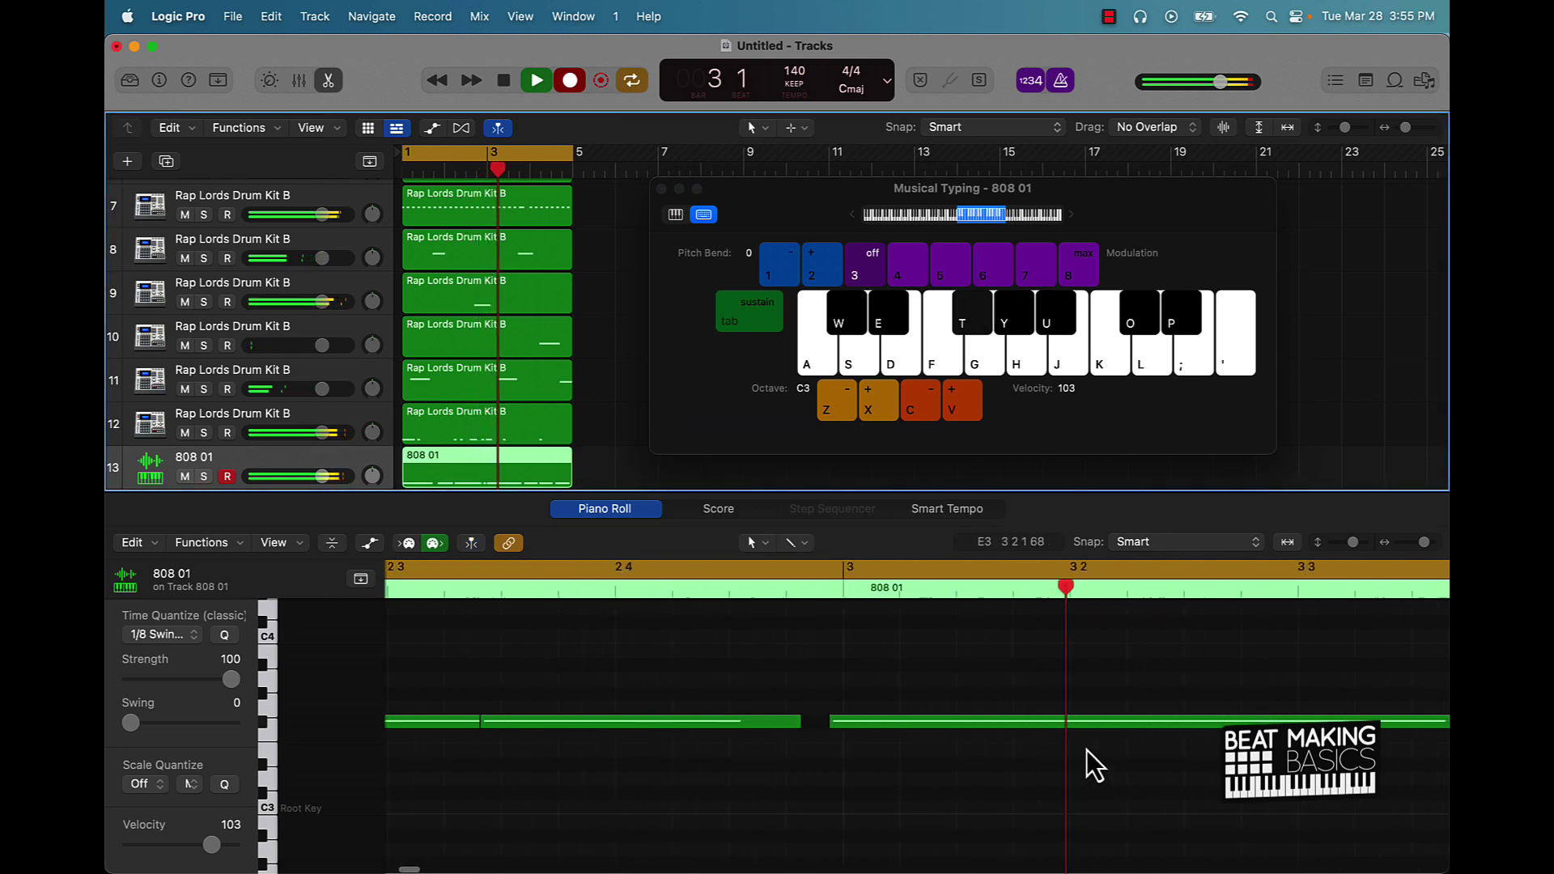
key(space)
Step: Delete the short stray F#3 note at the very end of the 808 region and play the loop back
scroll(1093, 746, right, 15)
scroll(1092, 746, right, 3)
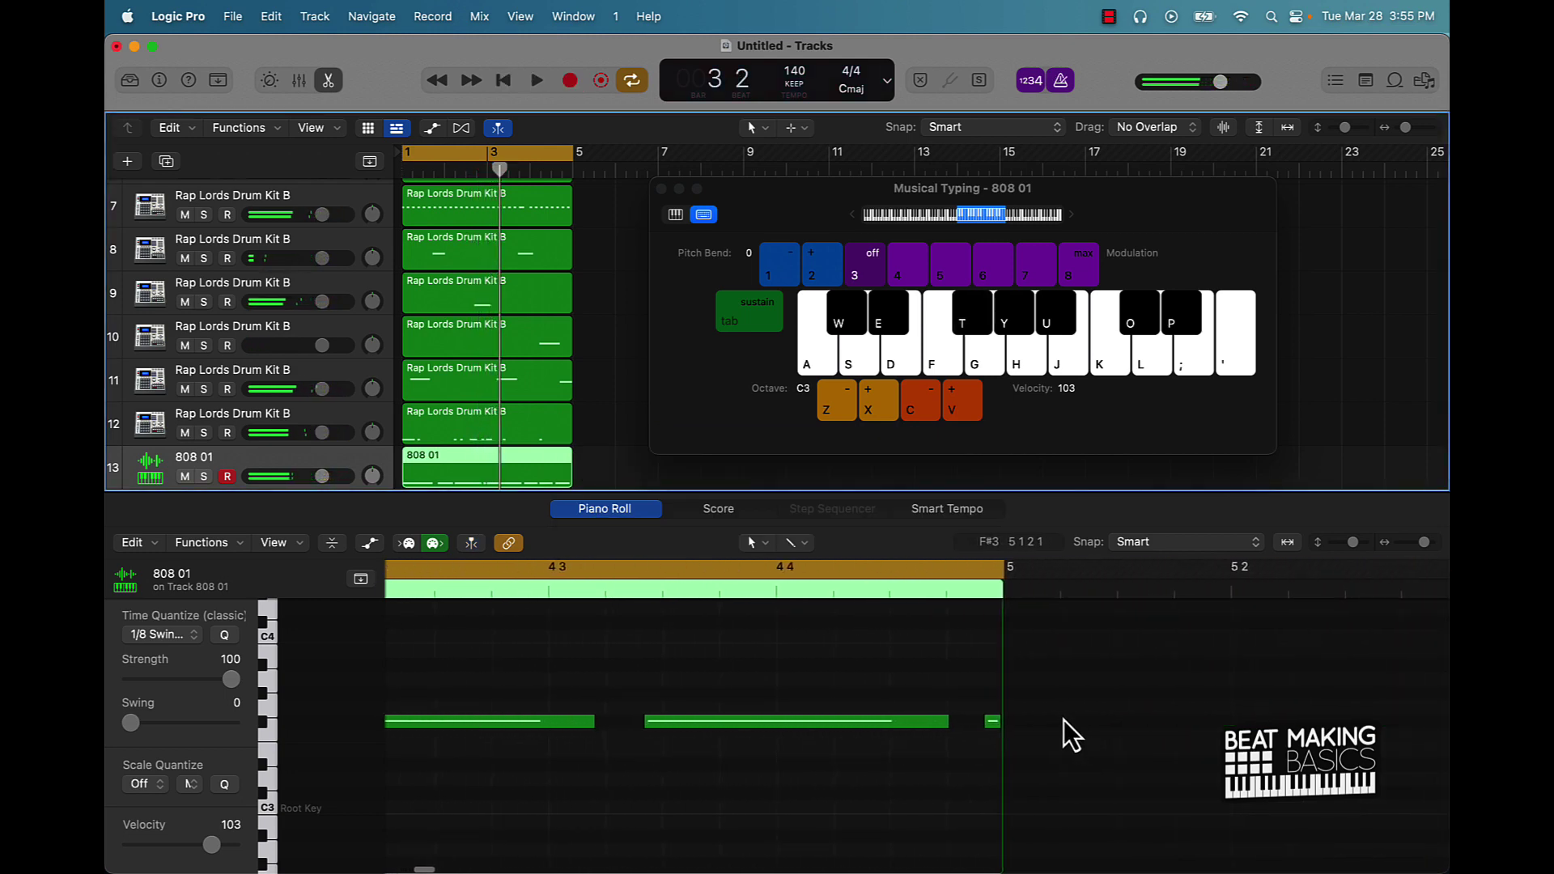
click(992, 721)
key(space)
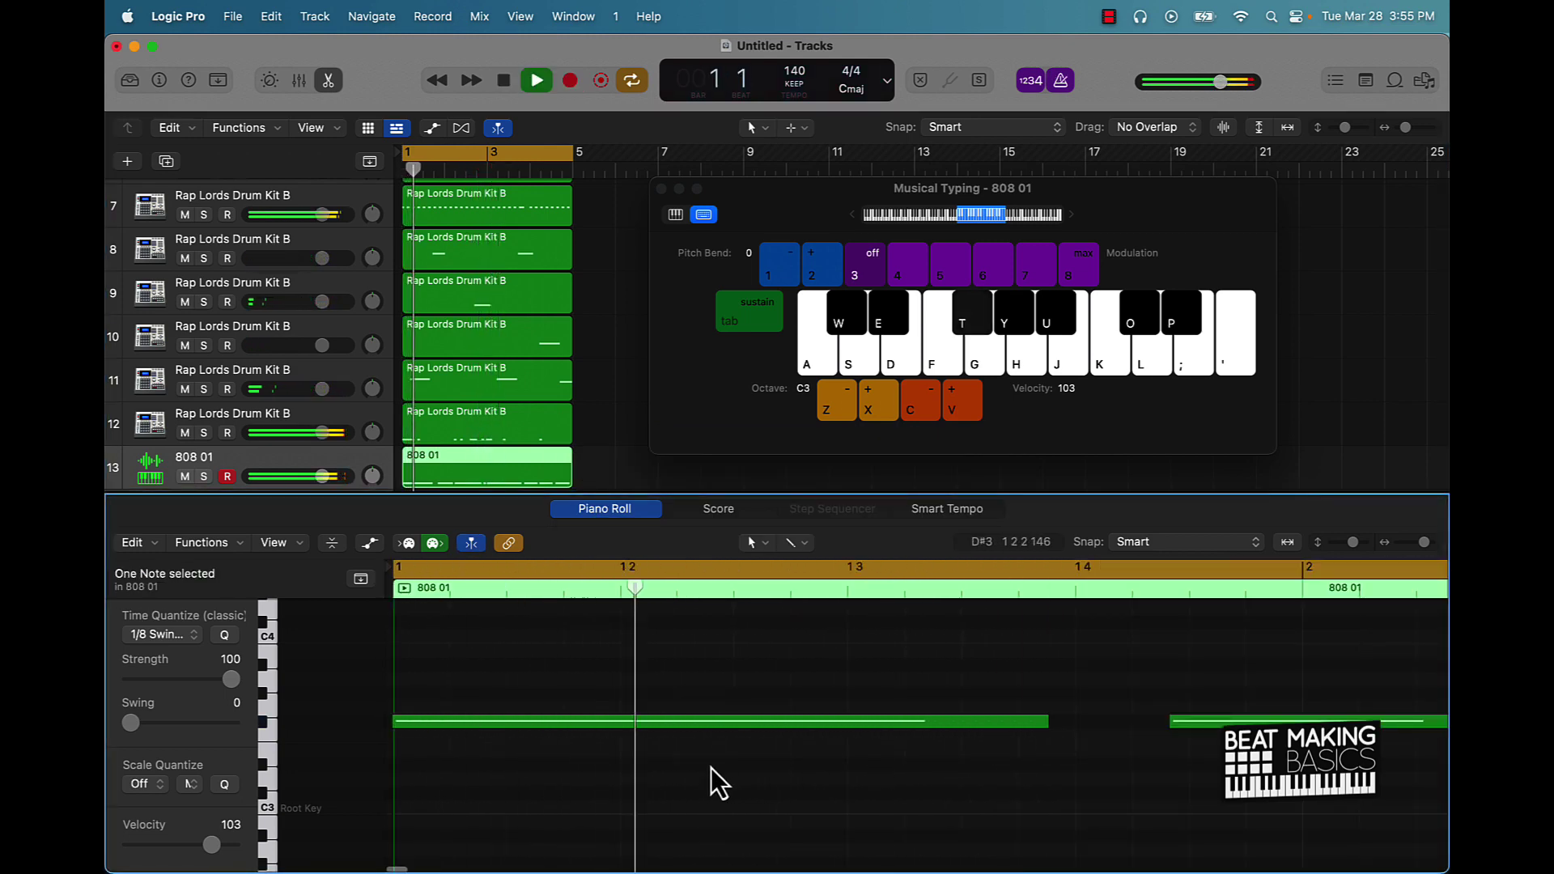
key(space)
key(space)
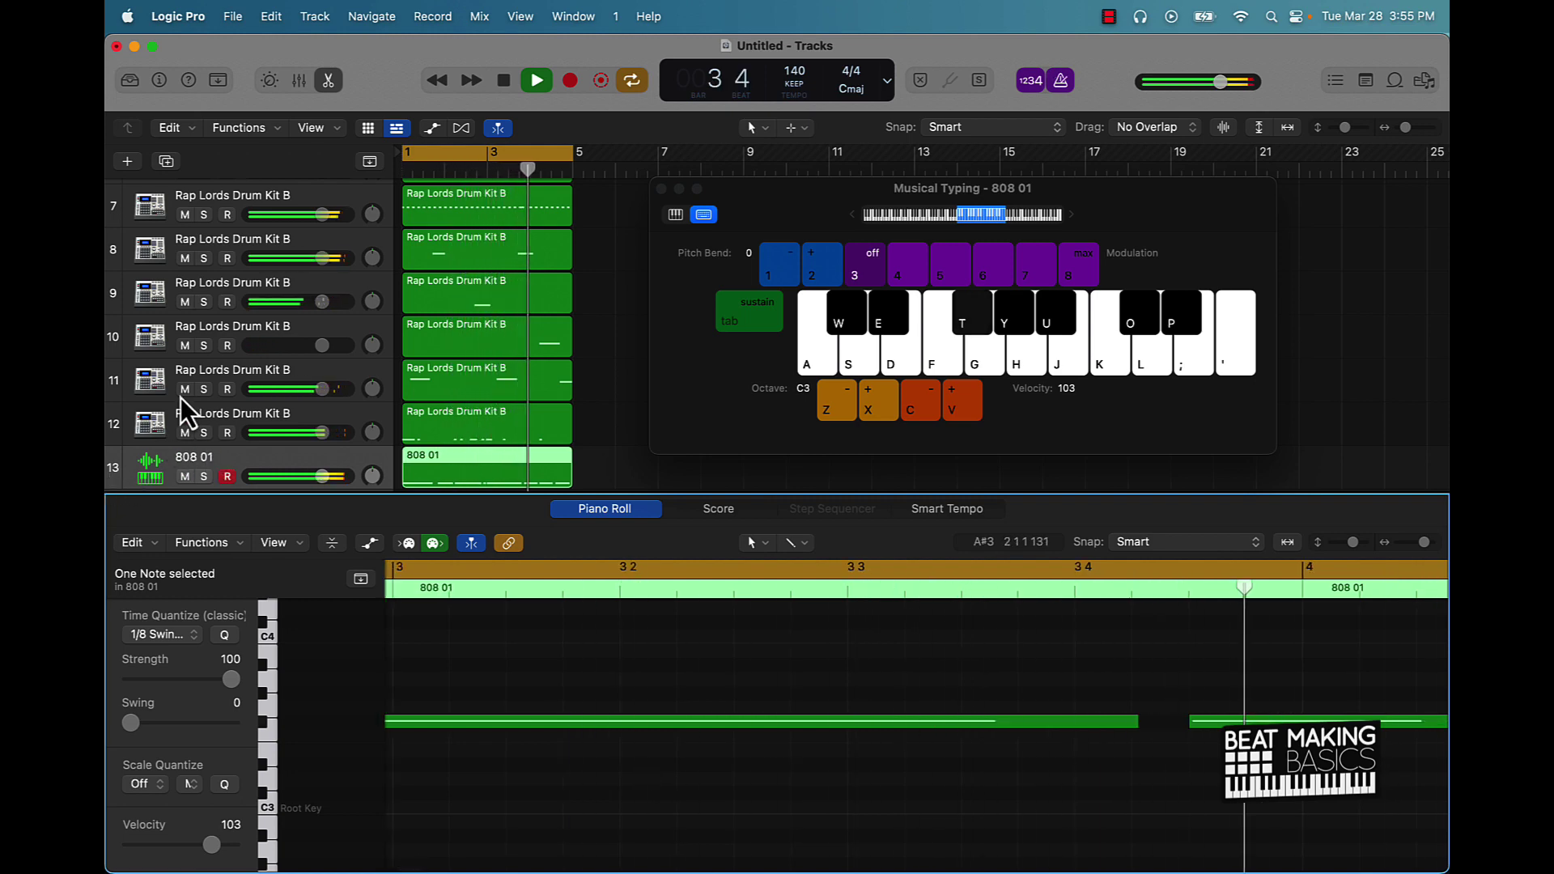
Step: Lower the octave-up Gargle Choir track to -6.0 dB during playback, temporarily muting the other resampled choir track to hear it alone
scroll(194, 389, up, 6)
click(186, 330)
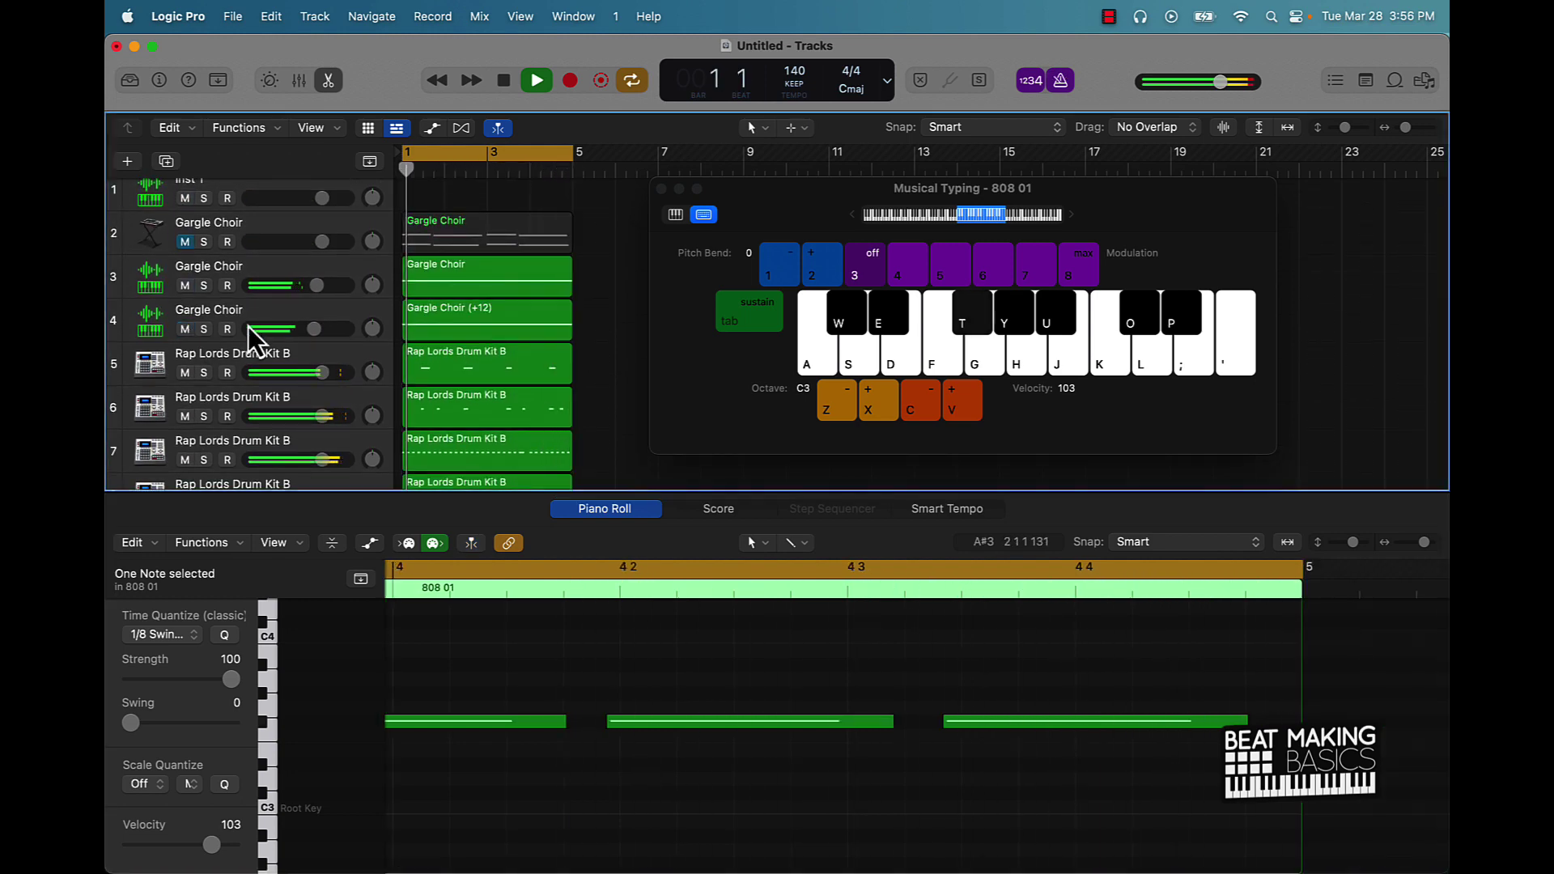
drag(310, 327, 295, 328)
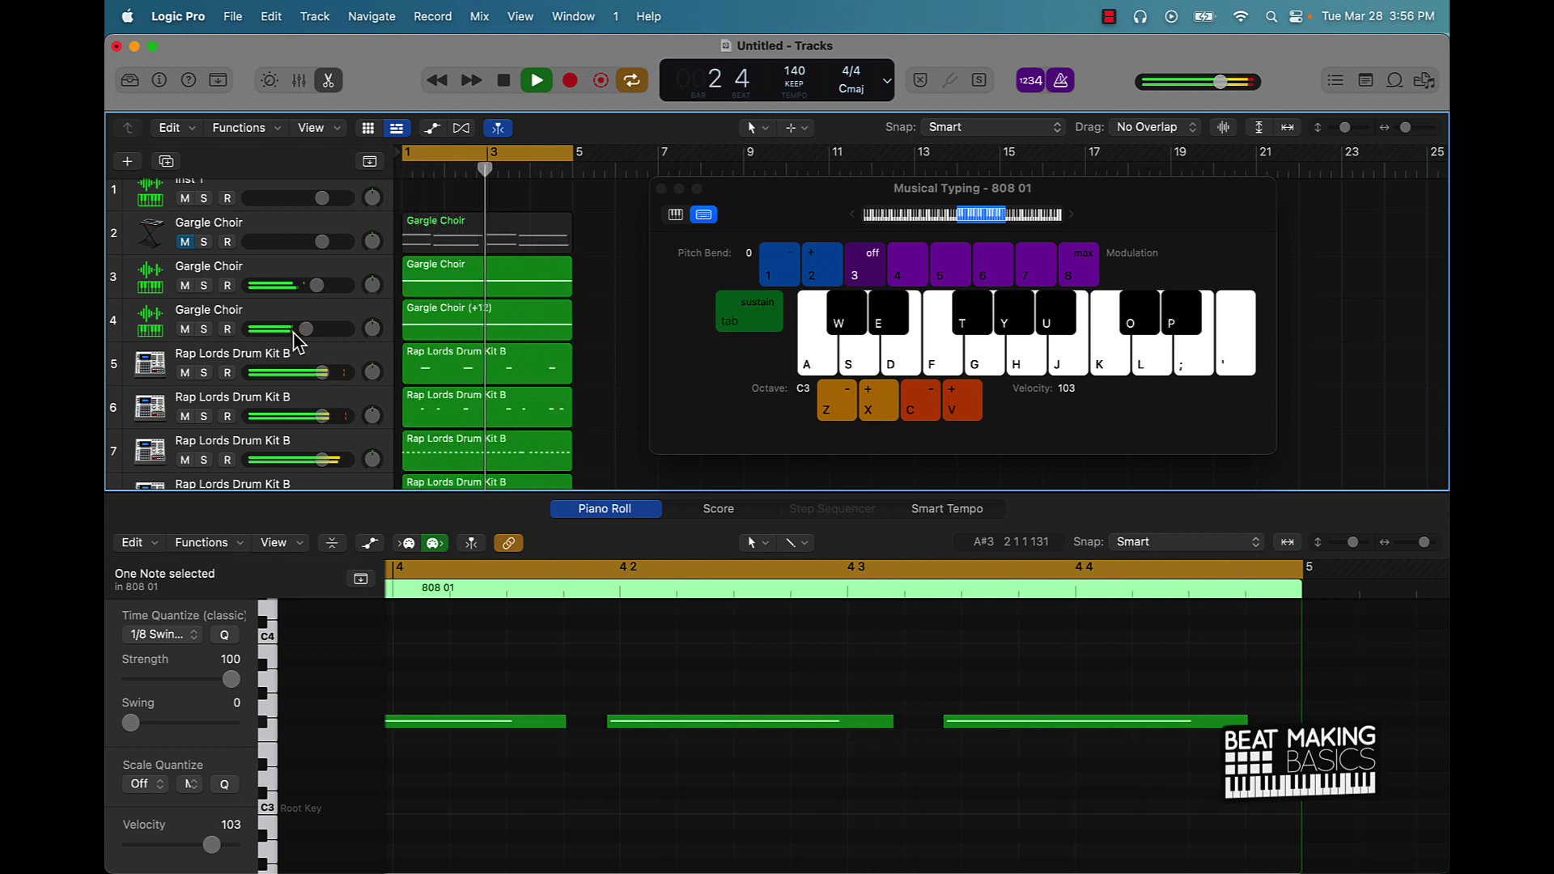
click(185, 287)
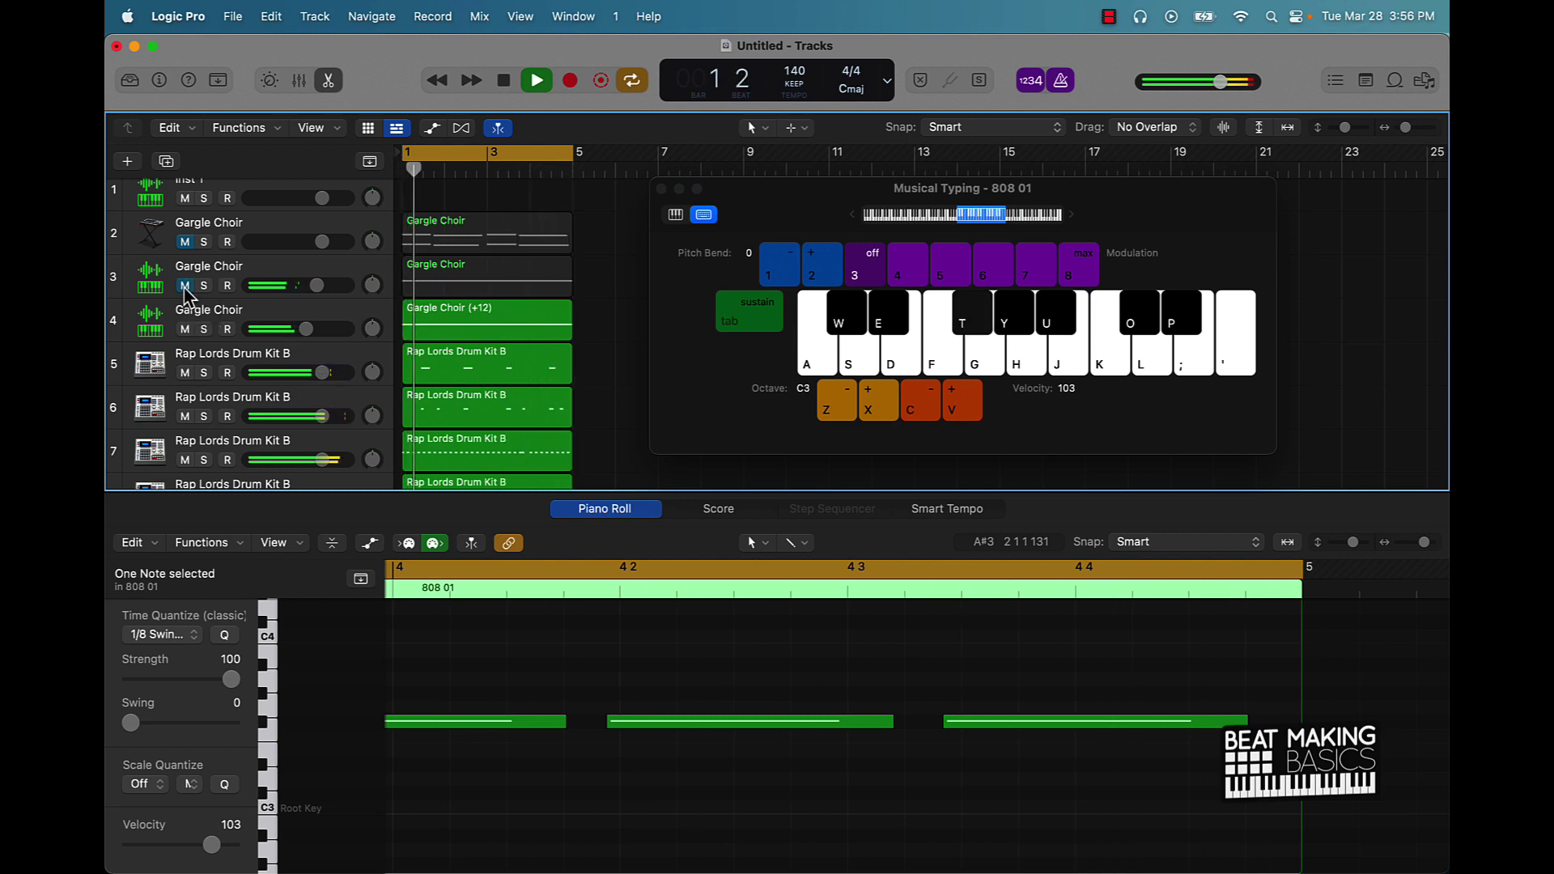
drag(306, 330, 297, 329)
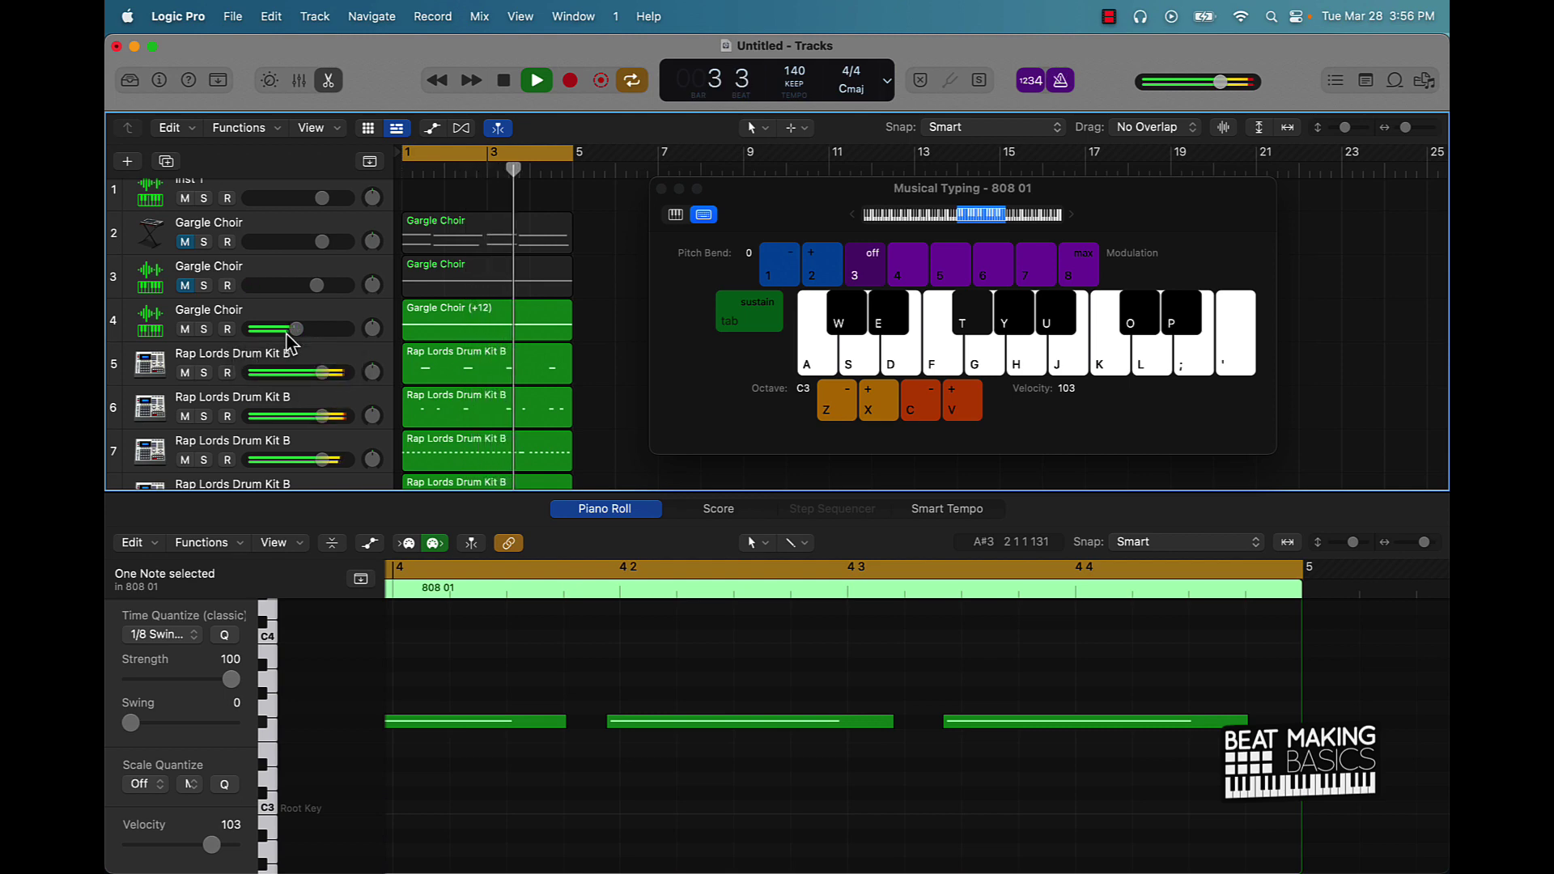
key(space)
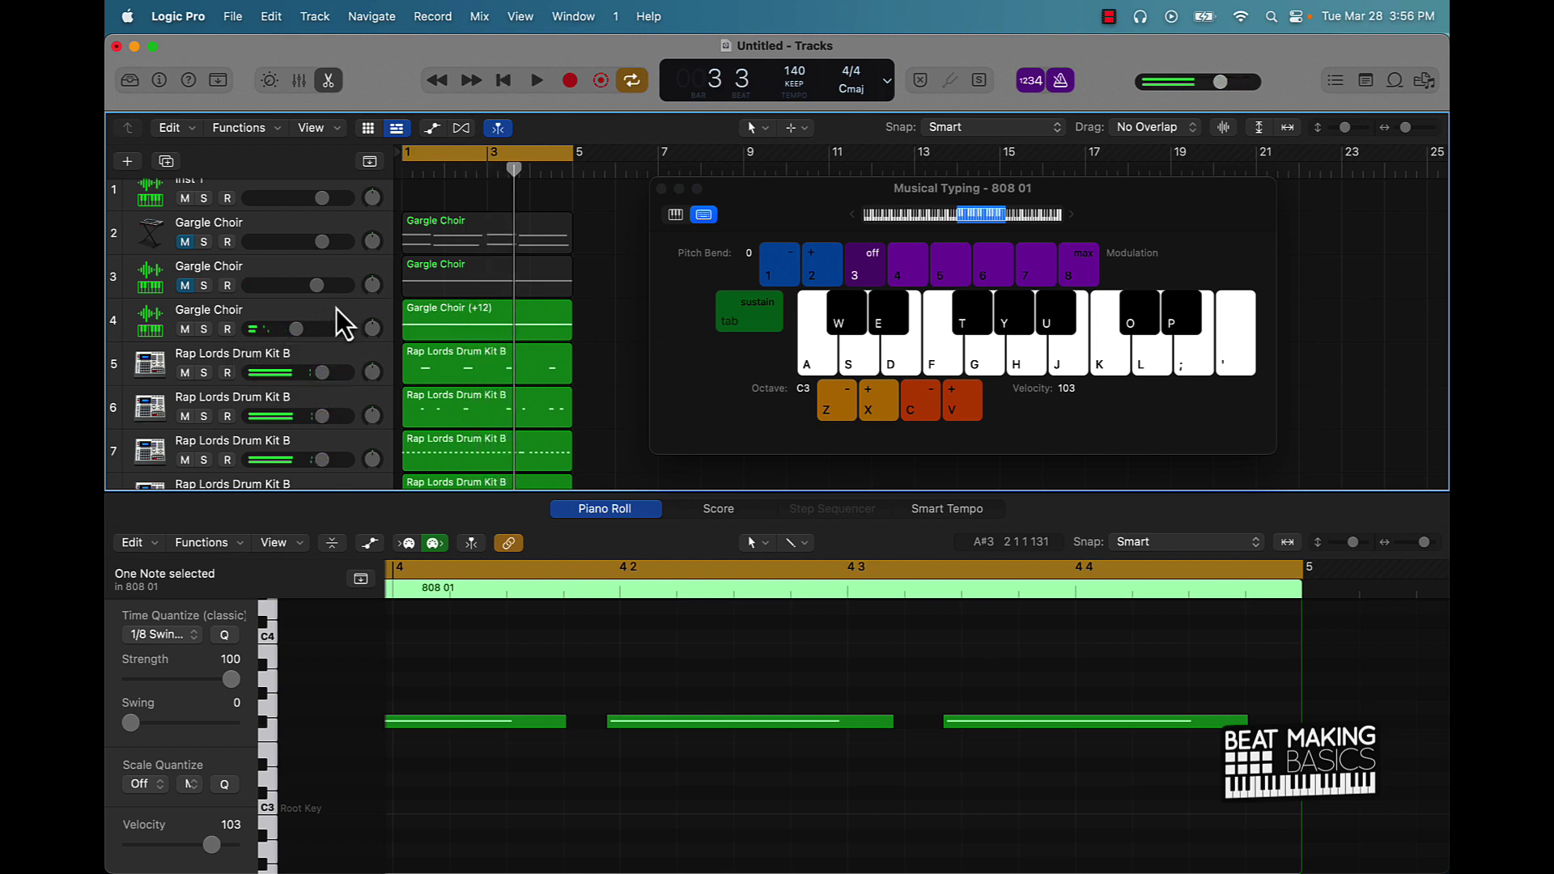
scroll(384, 312, up, 4)
scroll(383, 311, down, 1)
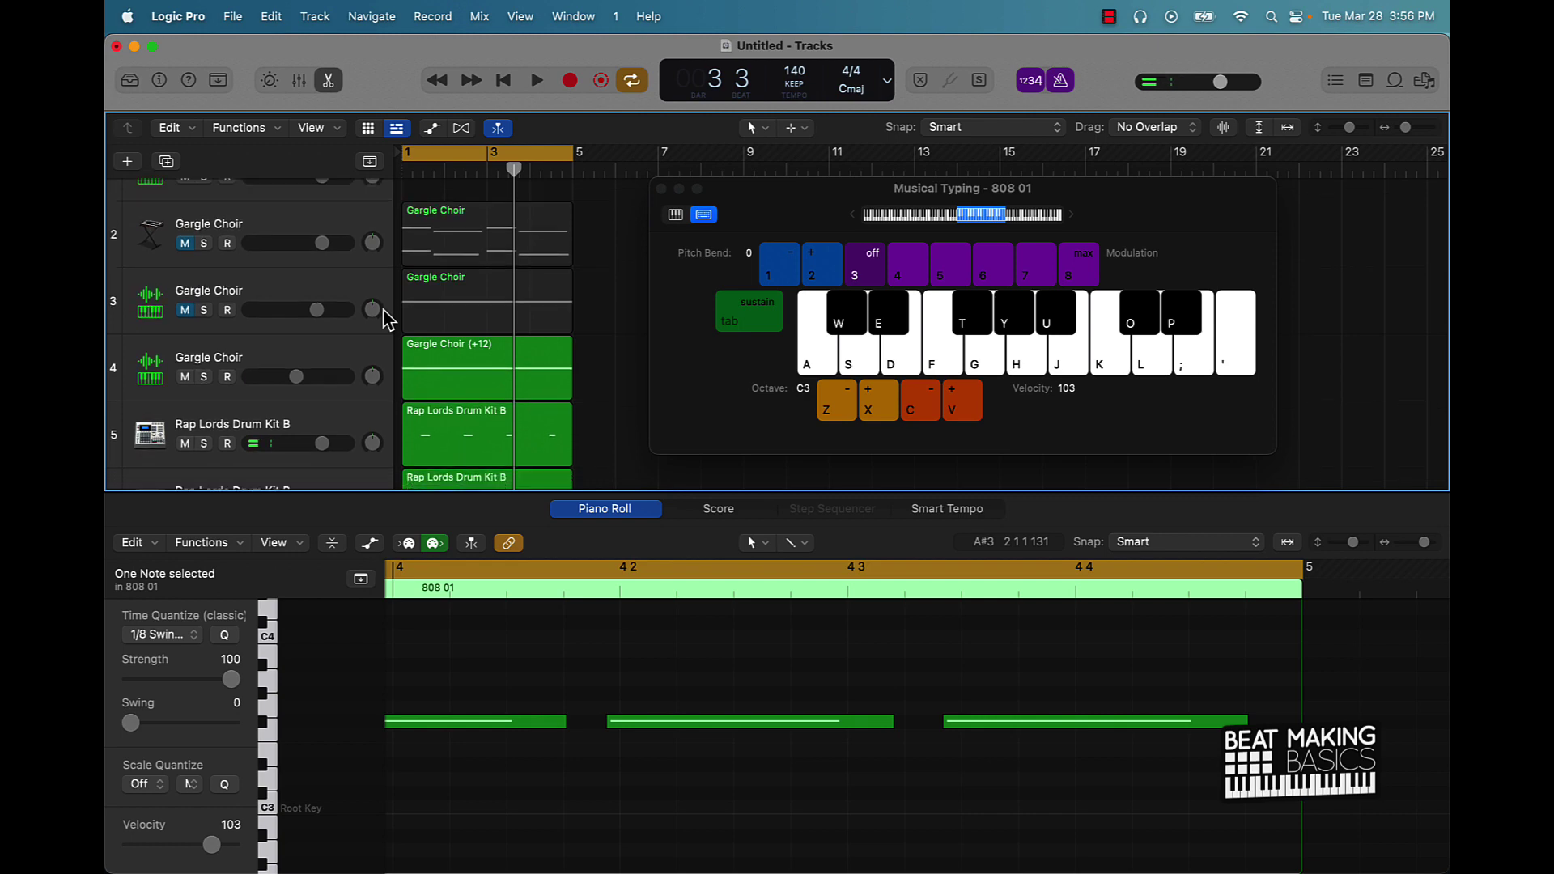
click(184, 310)
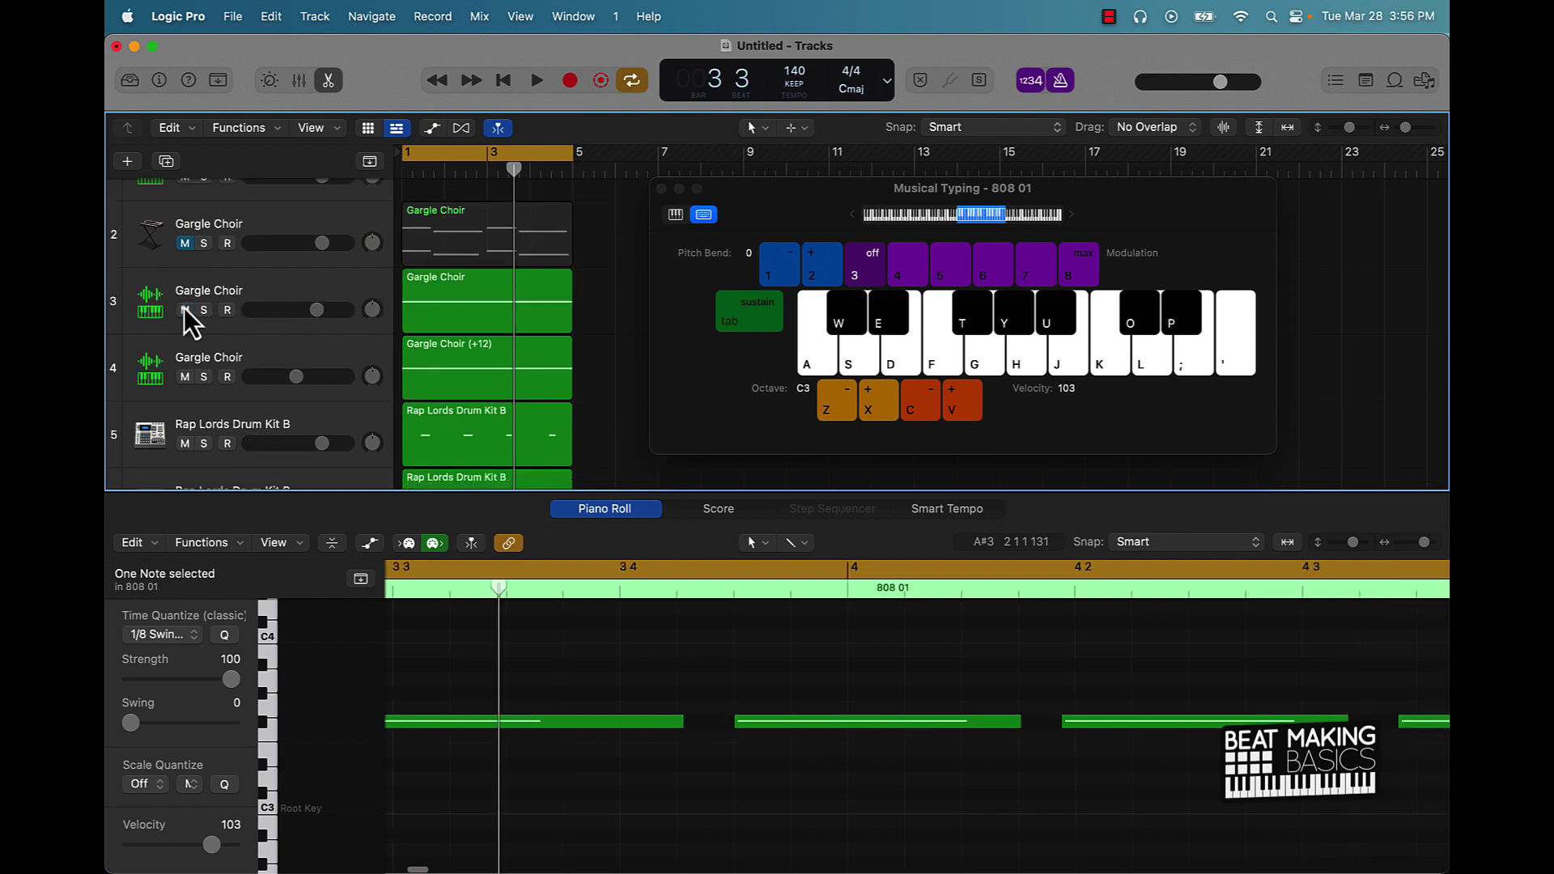
Step: Solo the two resampled Gargle Choir tracks together, listen to them, and release both solos
click(204, 311)
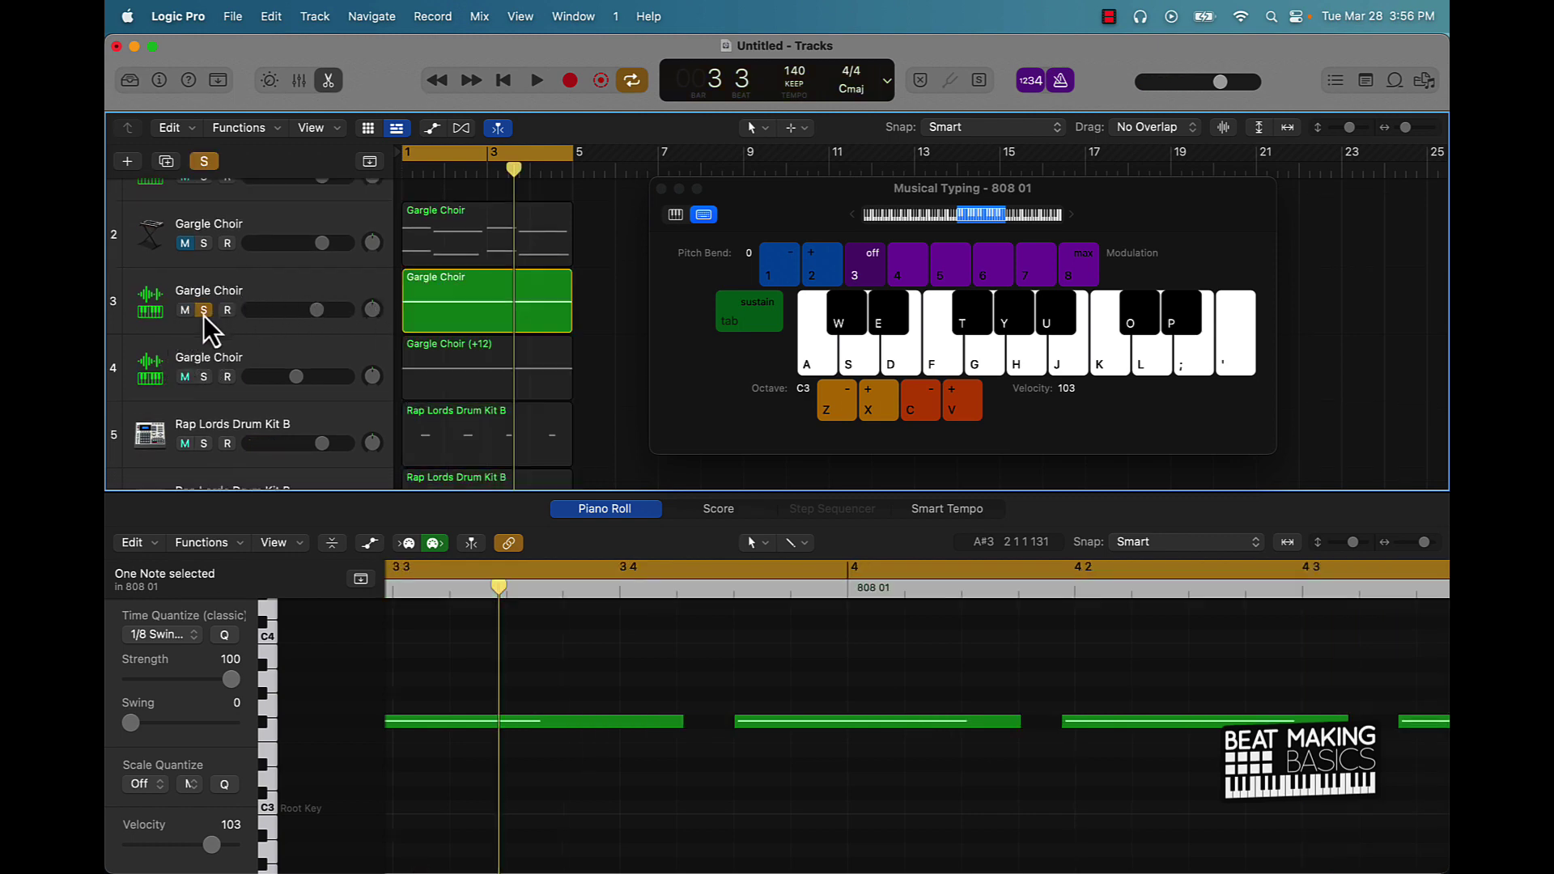
click(204, 377)
key(space)
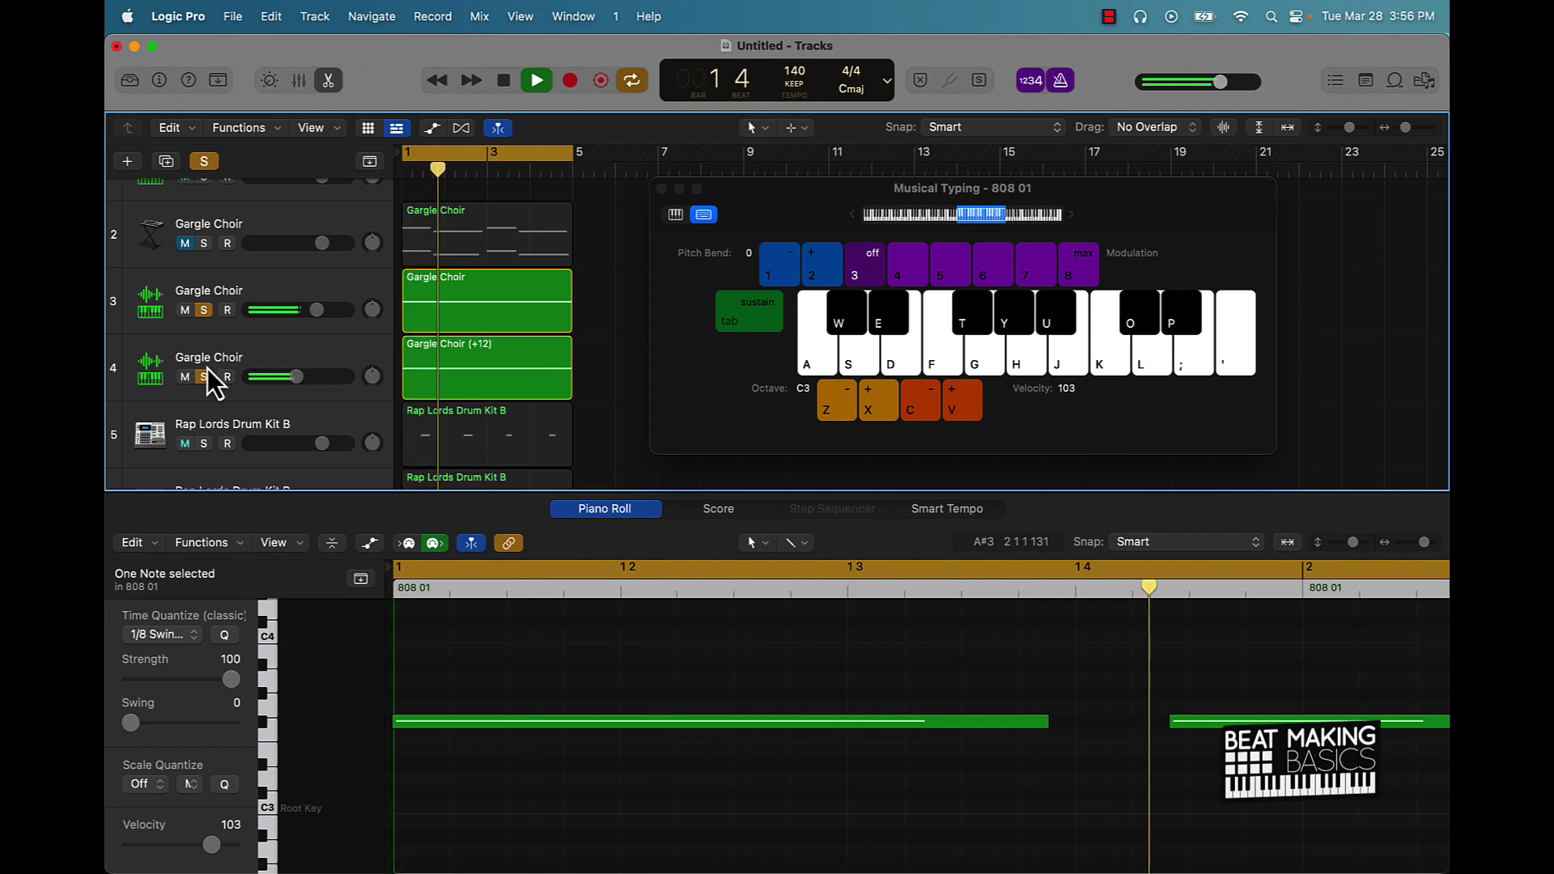
key(space)
click(204, 310)
click(204, 376)
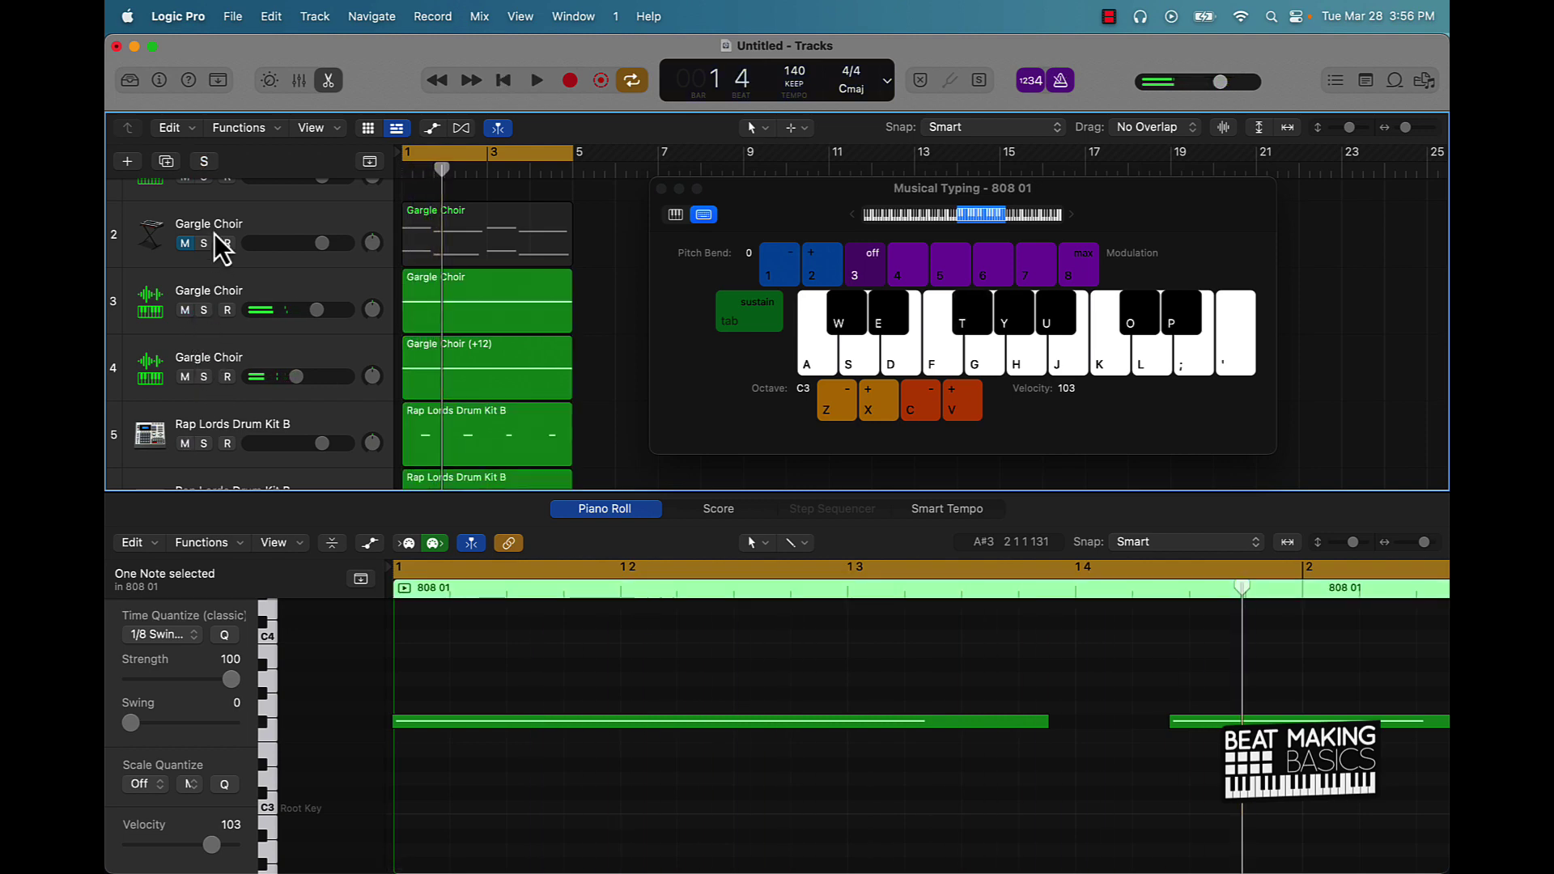
Step: Solo the original Gargle Choir track on track 2, listen to it, and release the solo with the track left muted
click(205, 244)
key(space)
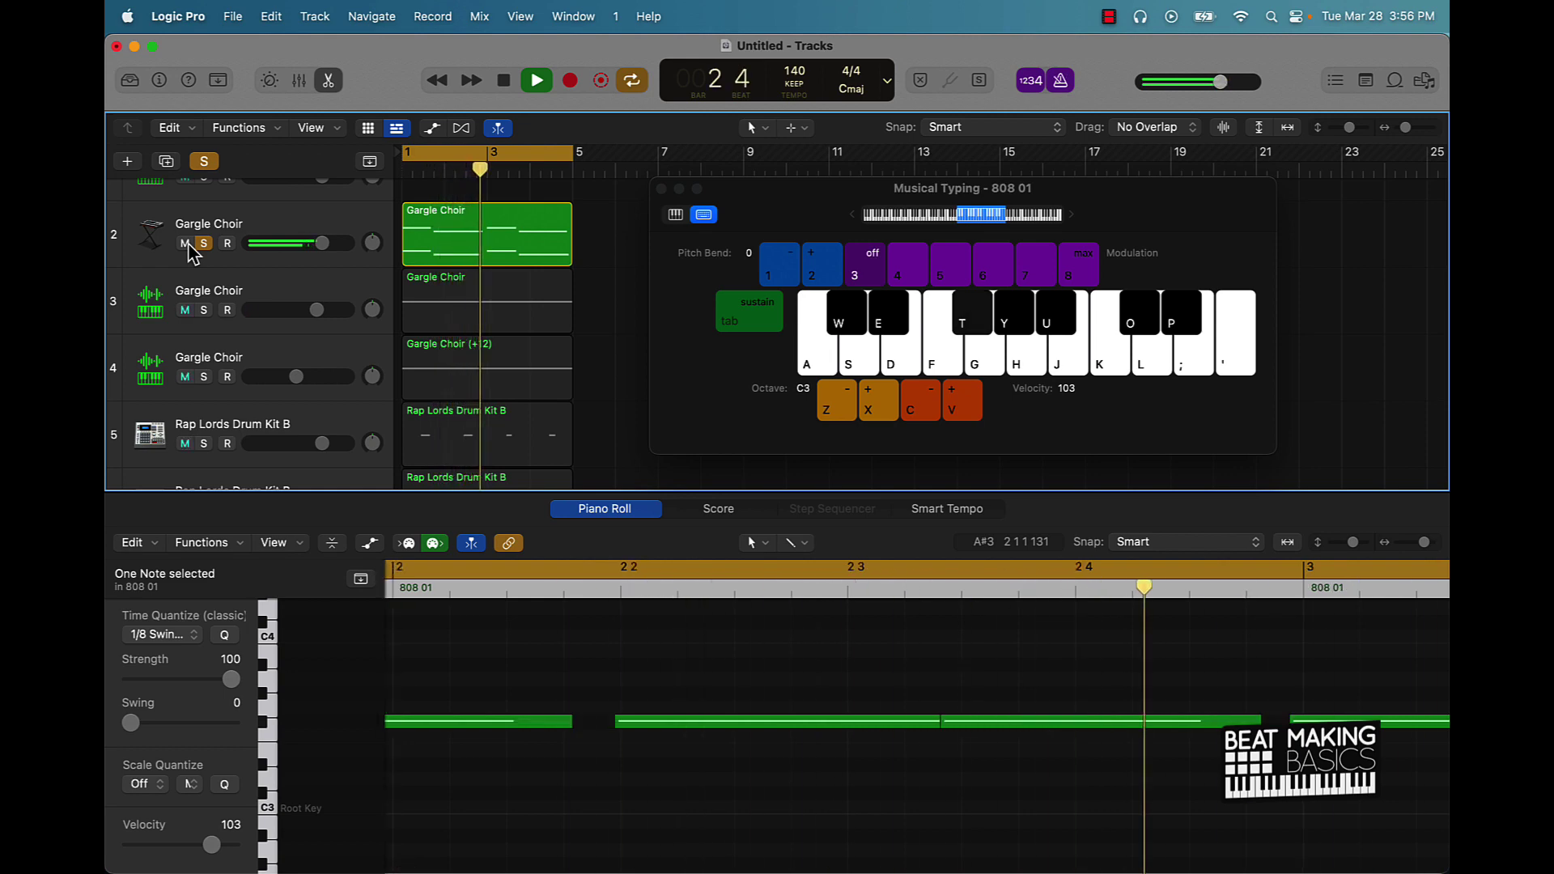
key(space)
click(185, 244)
click(203, 243)
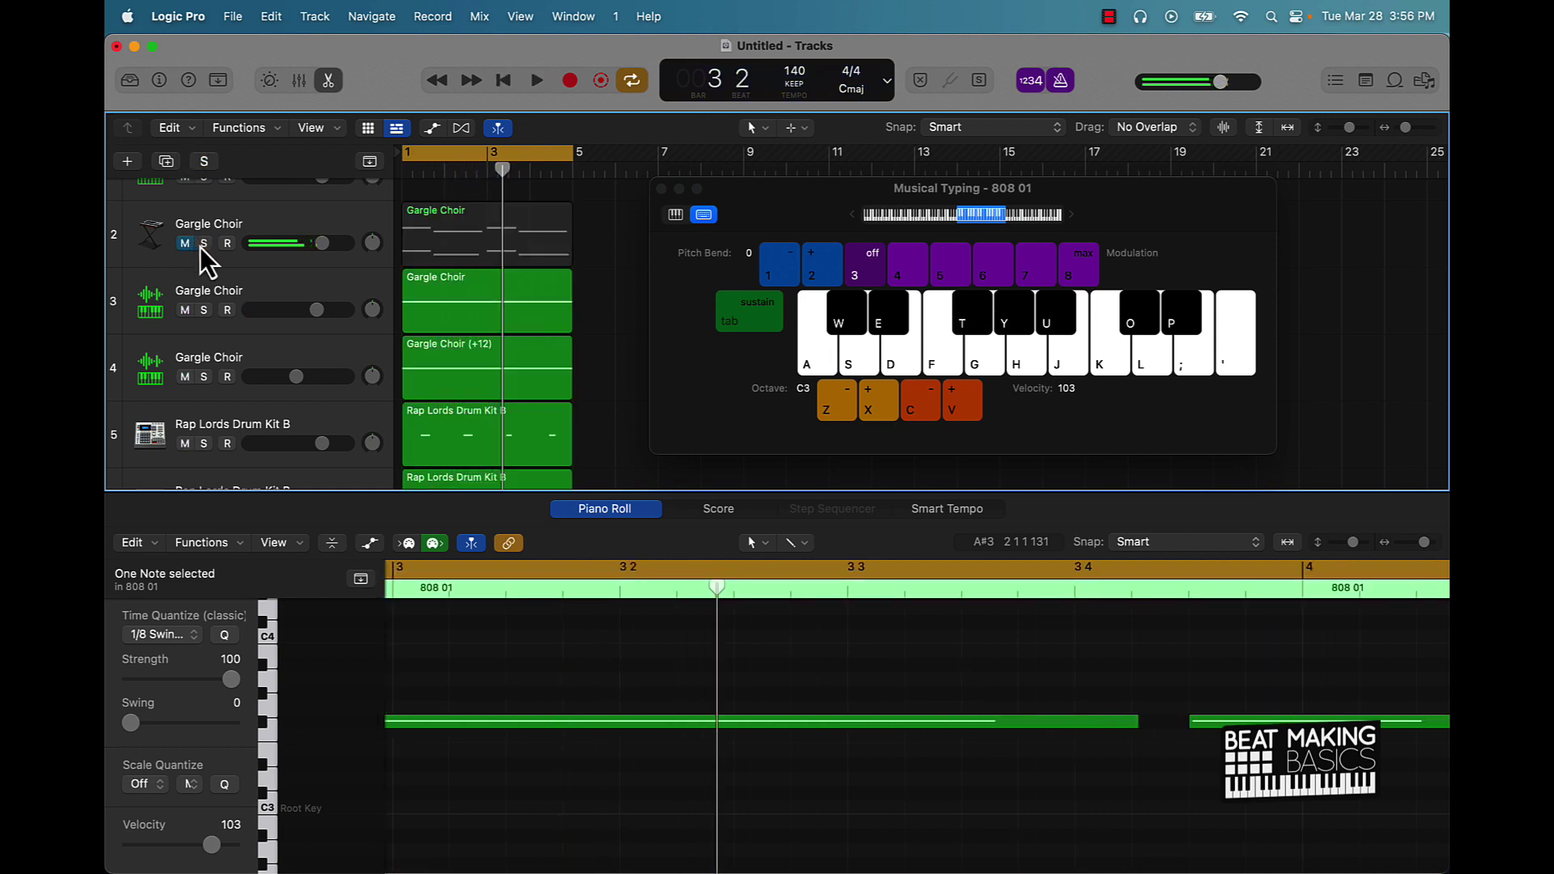
Step: Solo the resampled Gargle Choir on track 3, play it briefly, and select that track
click(204, 310)
key(space)
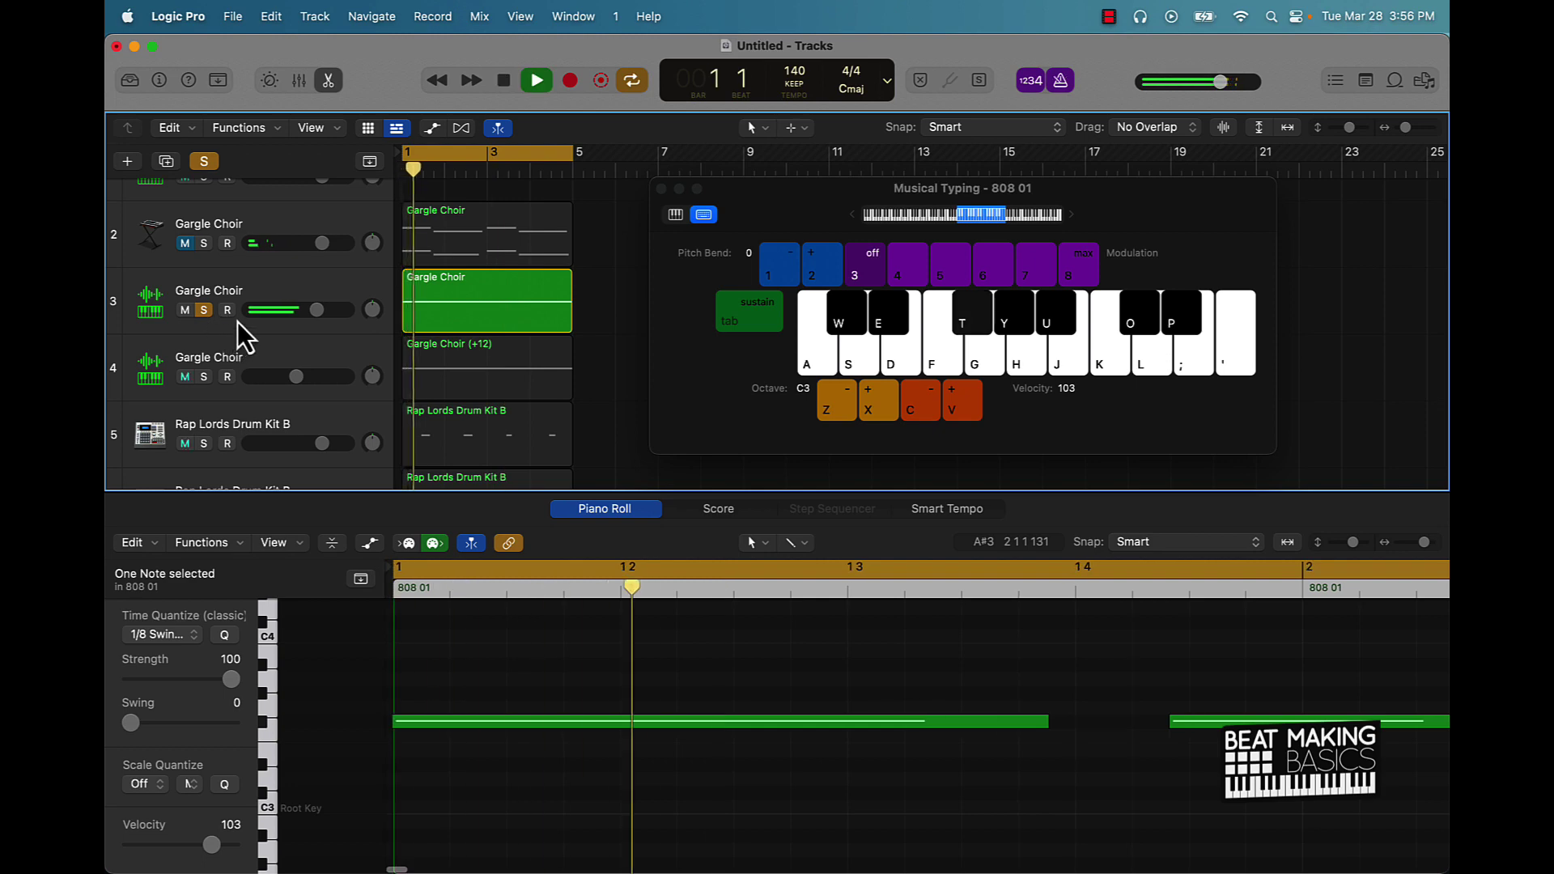
key(space)
click(323, 300)
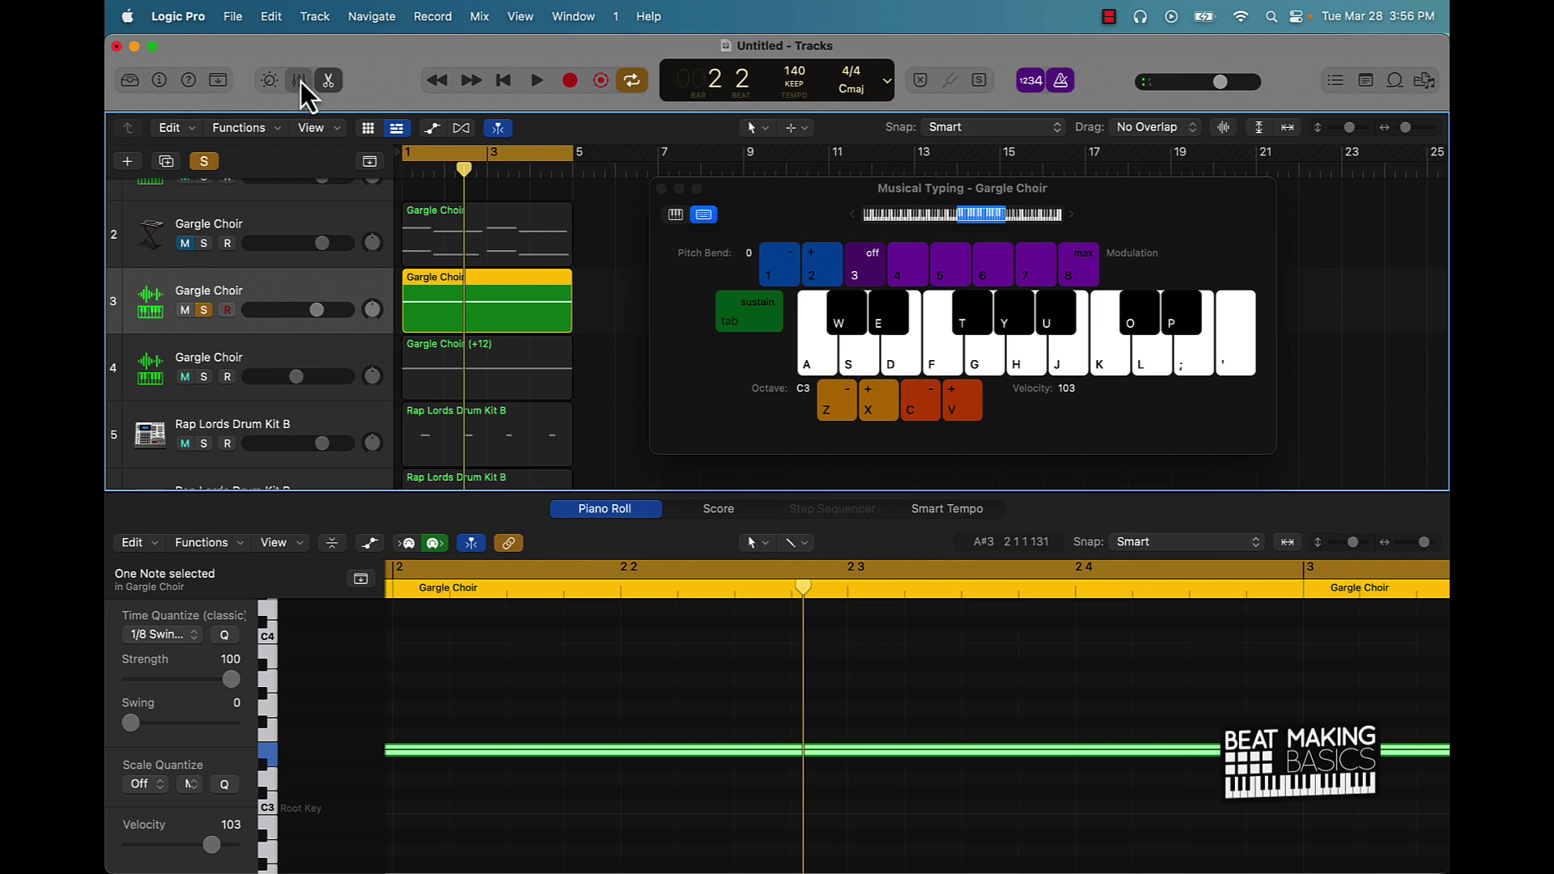
Step: Review the soloed choir track's Quick Sampler settings from the mixer, and close both the plug-in window and the mixer
click(299, 81)
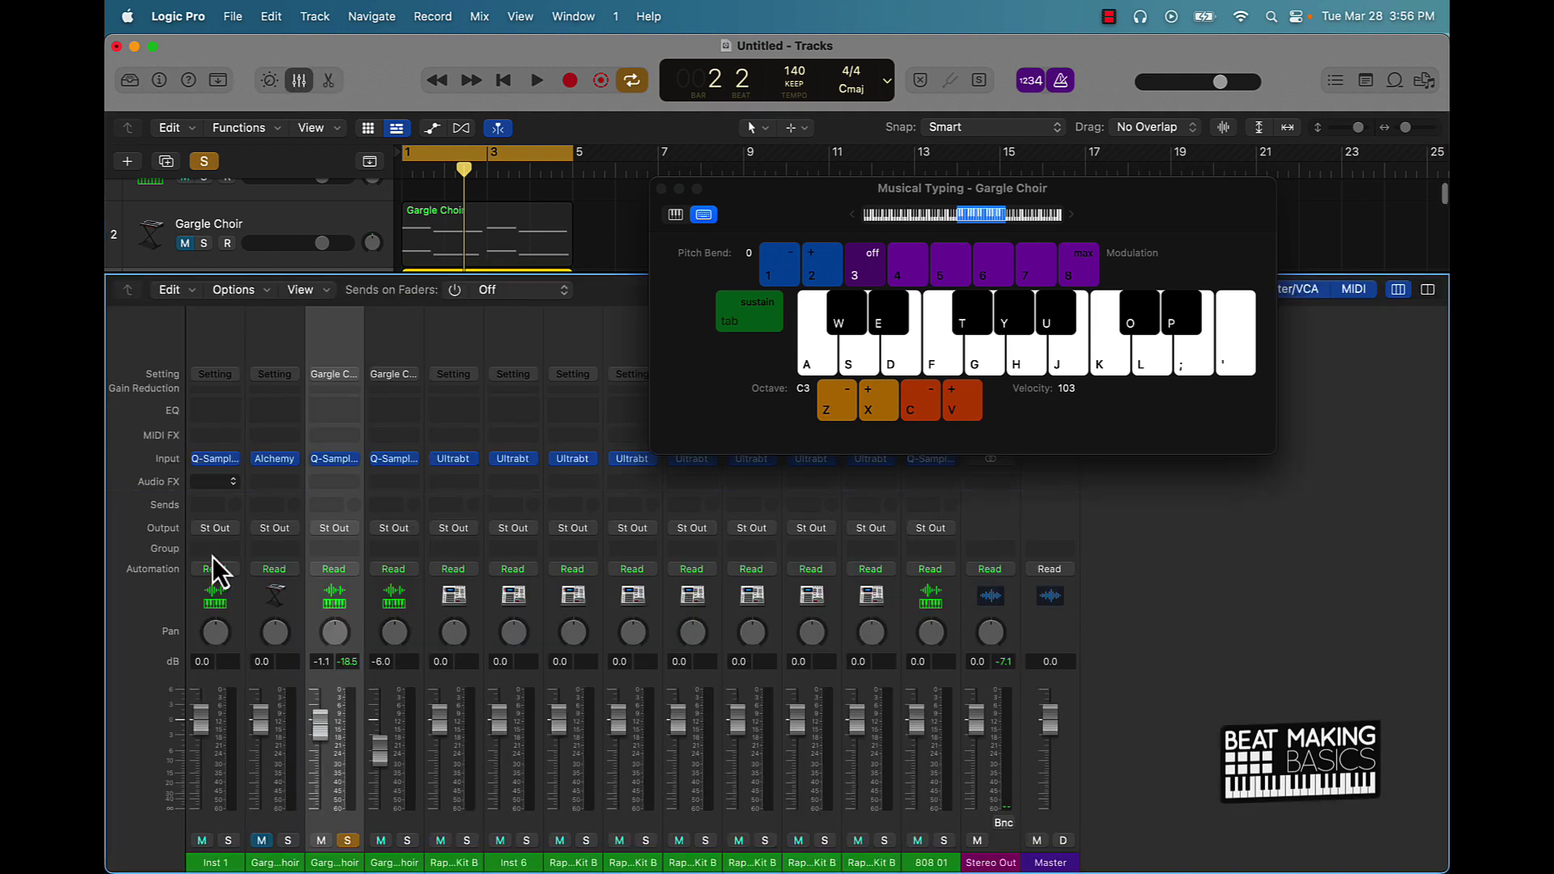
click(337, 458)
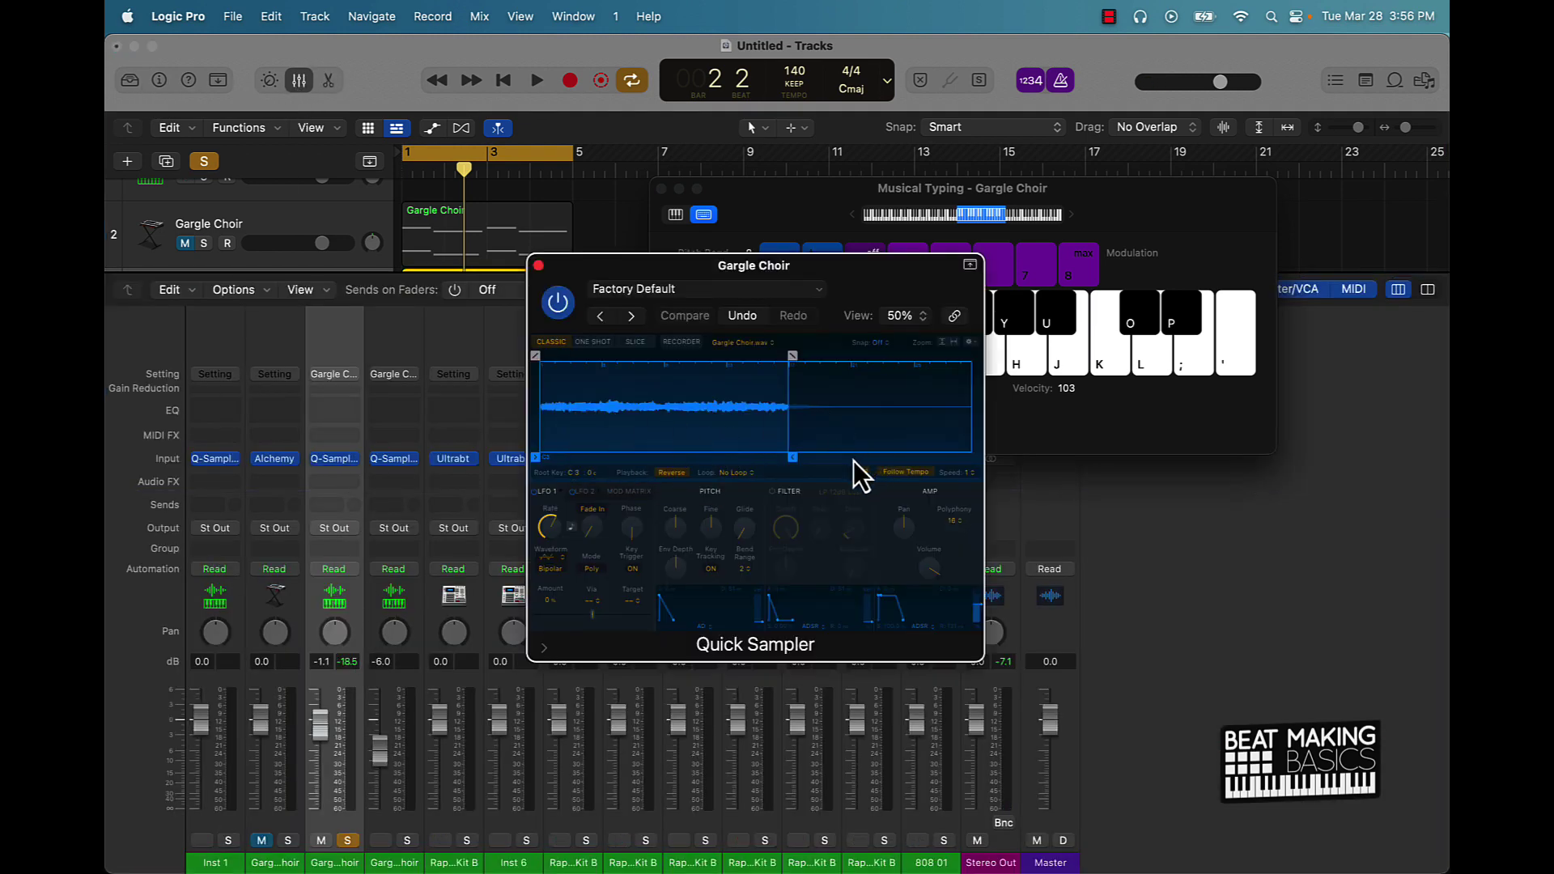
click(538, 265)
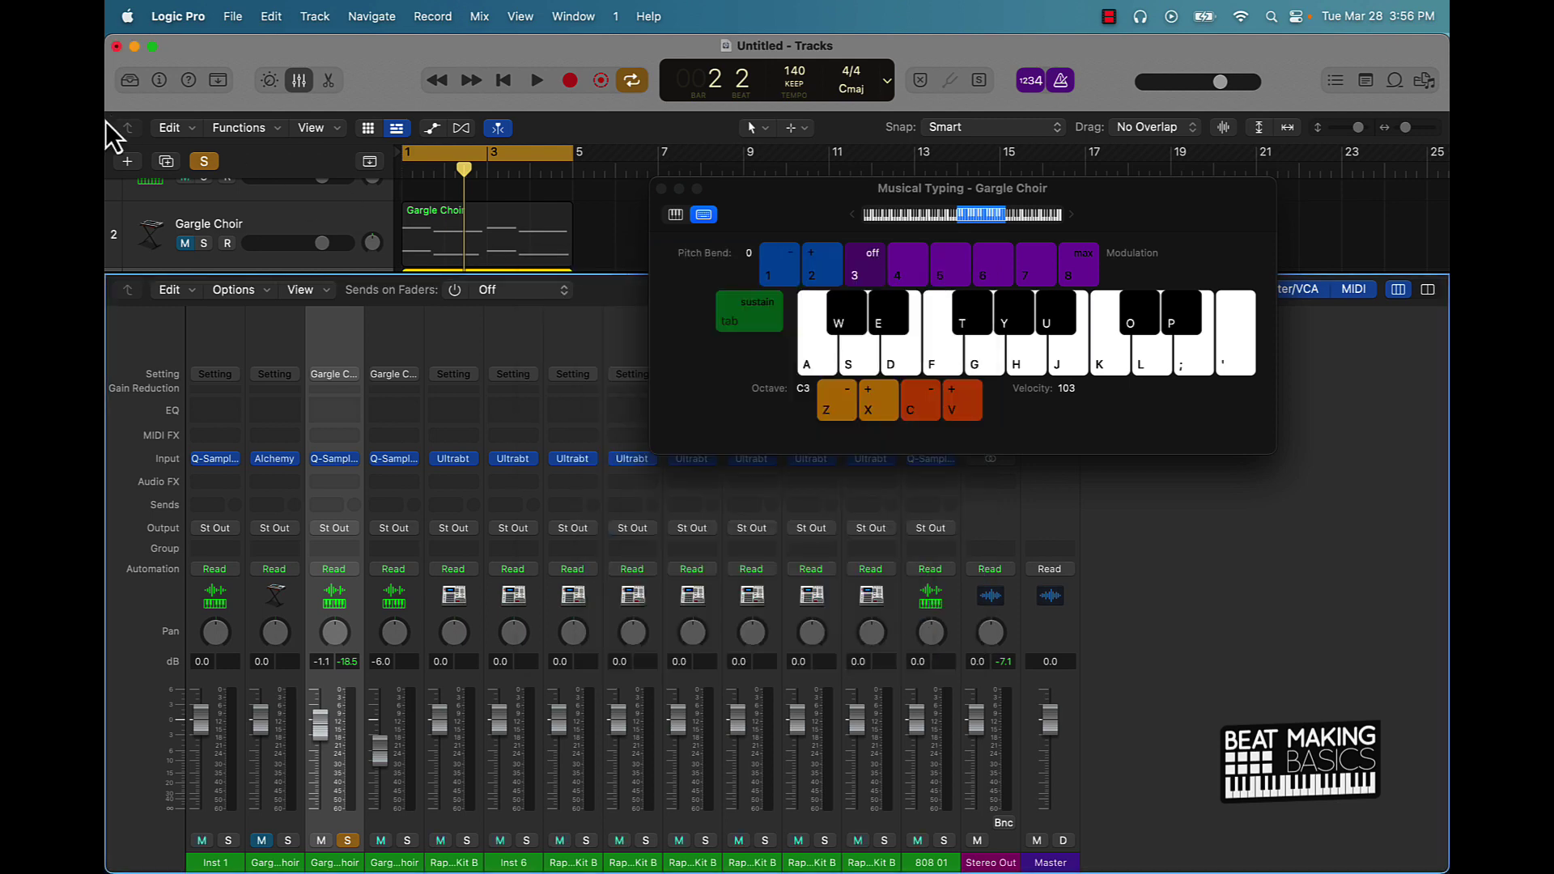
click(301, 81)
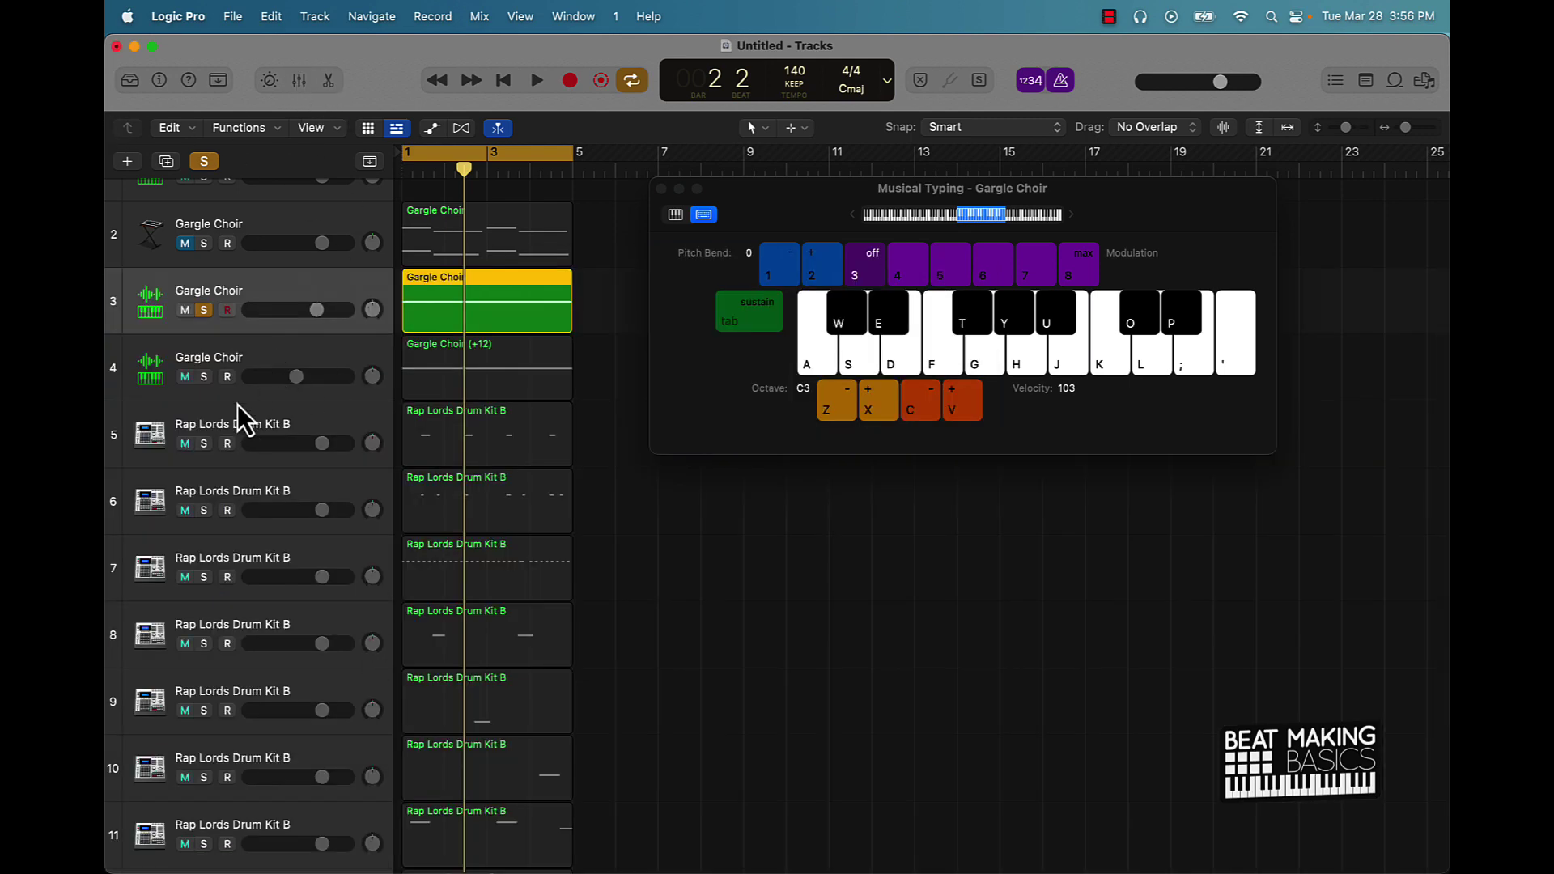
Step: Zoom the tracks area out vertically and horizontally until every track fits and more bars are shown
scroll(236, 405, down, 2)
scroll(237, 404, down, 2)
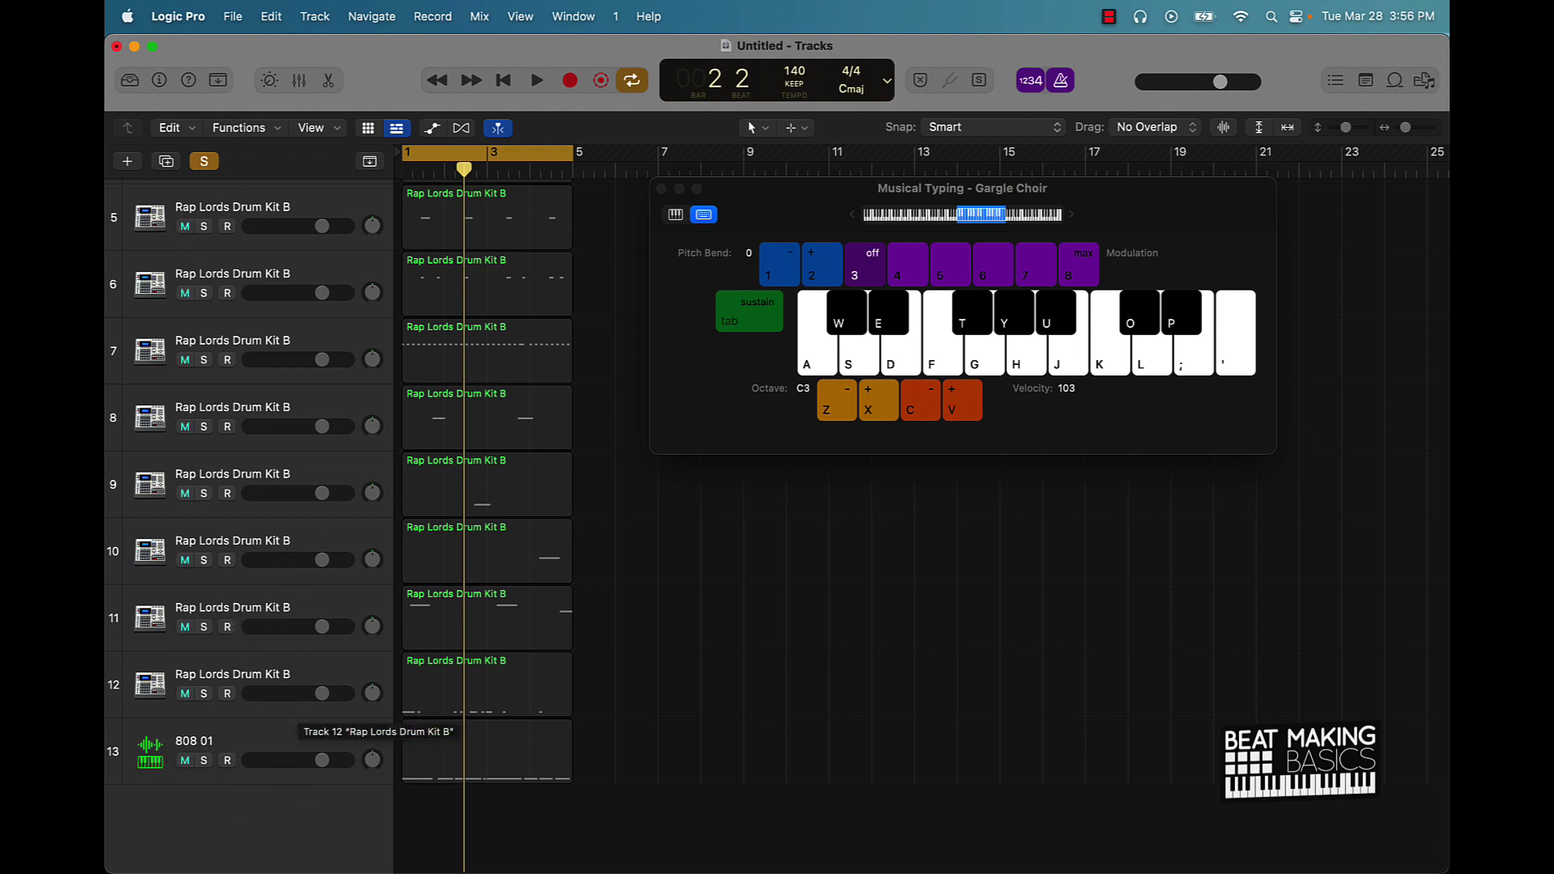
key(super+Left)
key(super+Left)
key(super+Up)
key(super+Up)
scroll(303, 719, down, 3)
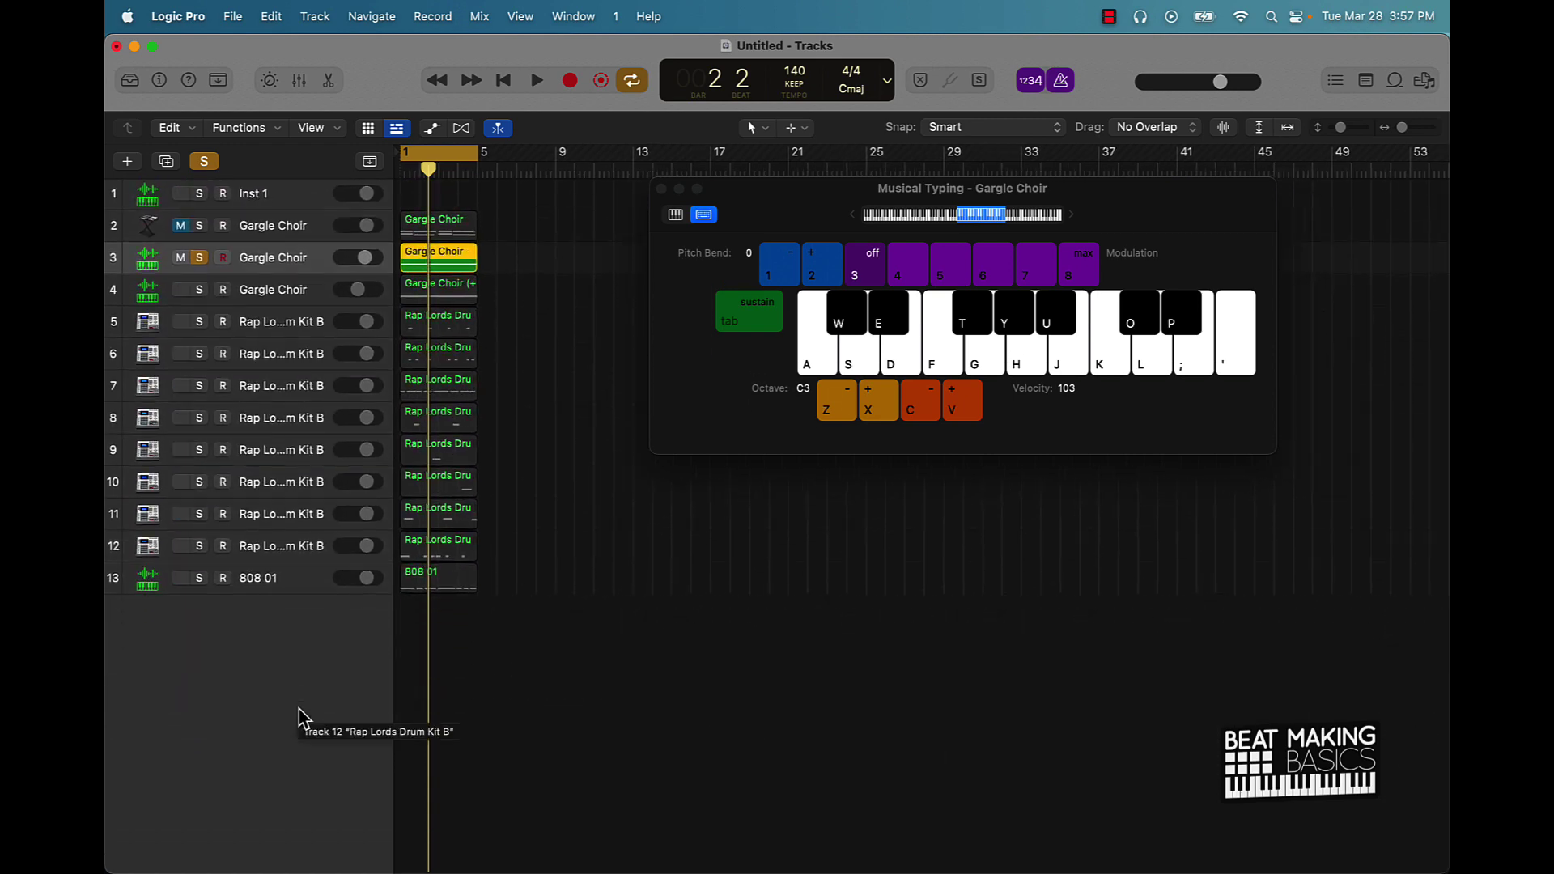